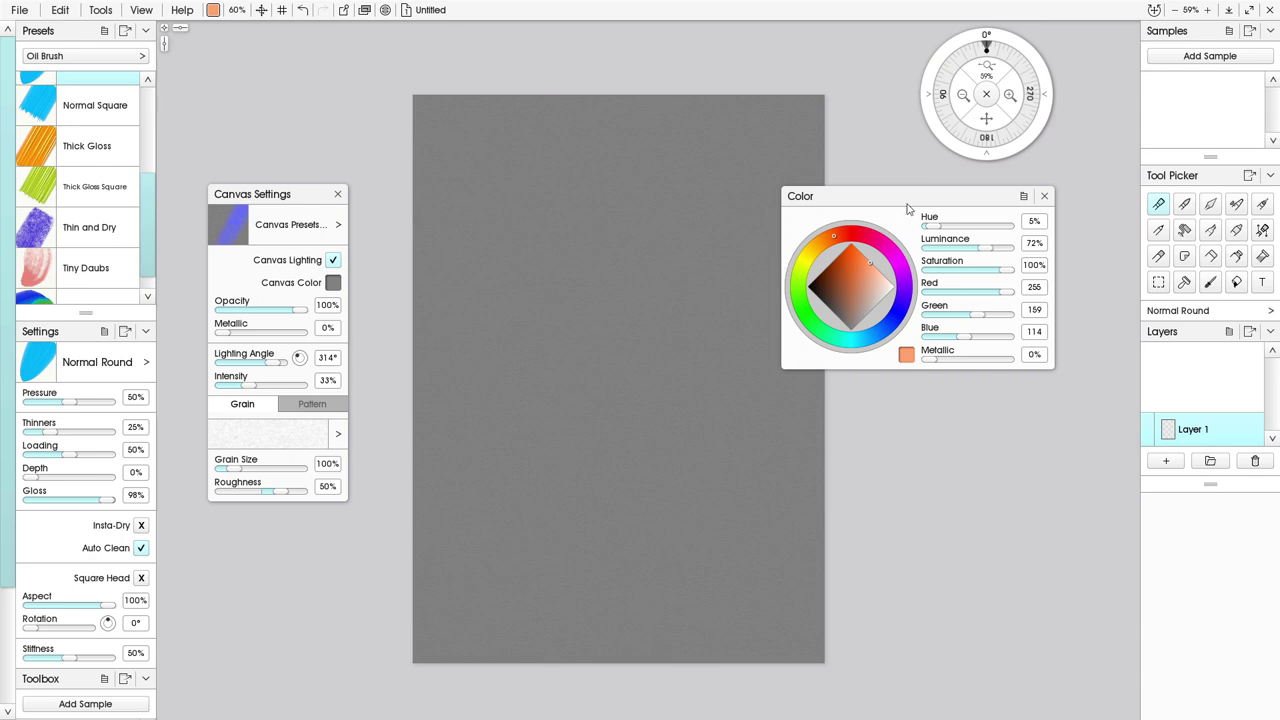
Move the Color panel off the canvas and paint a pure red swatch at 50% luminance near the canvas's top centre.
{"action": "left_click_drag", "start_coordinate": [904, 199], "coordinate": [943, 212]}
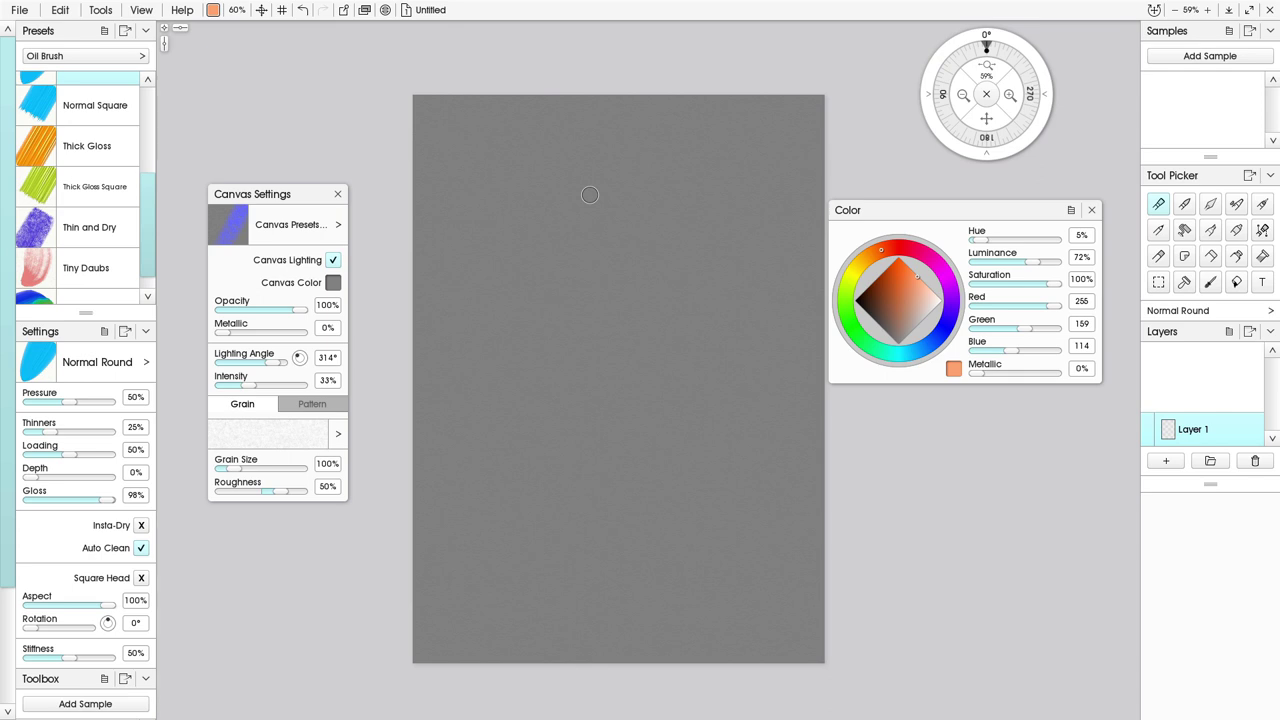
{"action": "left_click", "coordinate": [900, 246]}
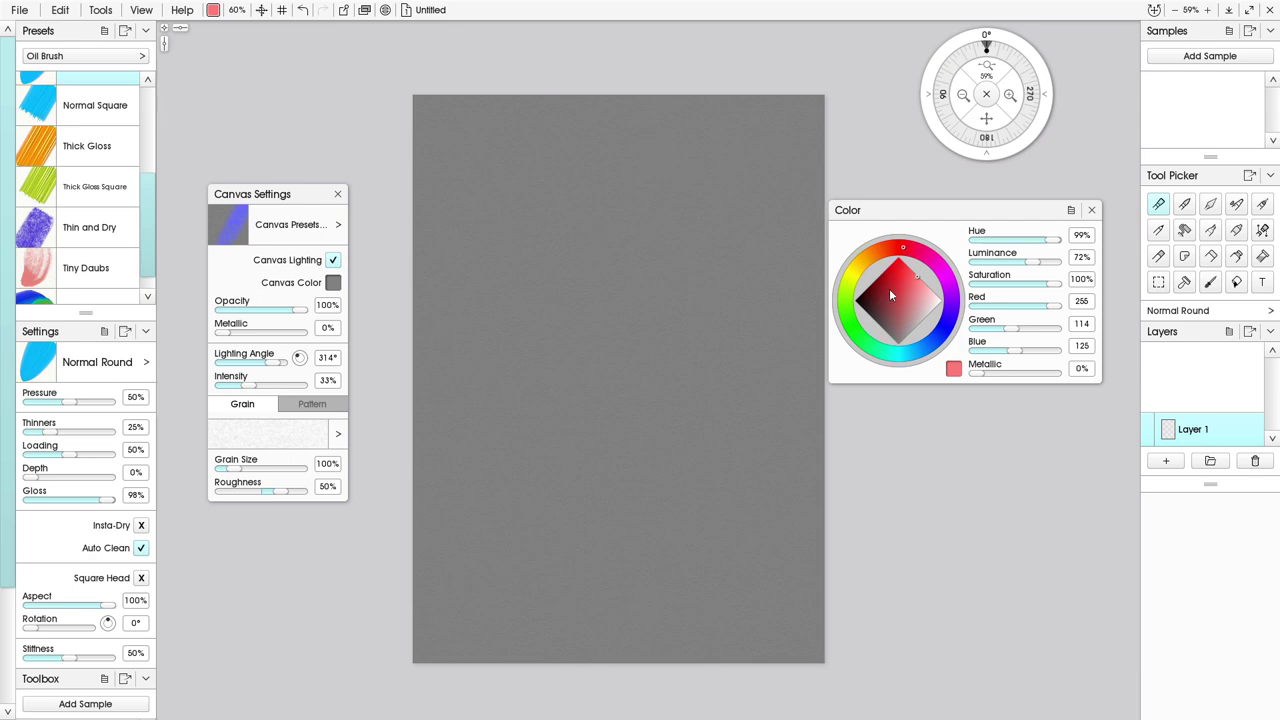
{"action": "left_click_drag", "start_coordinate": [906, 272], "coordinate": [899, 257]}
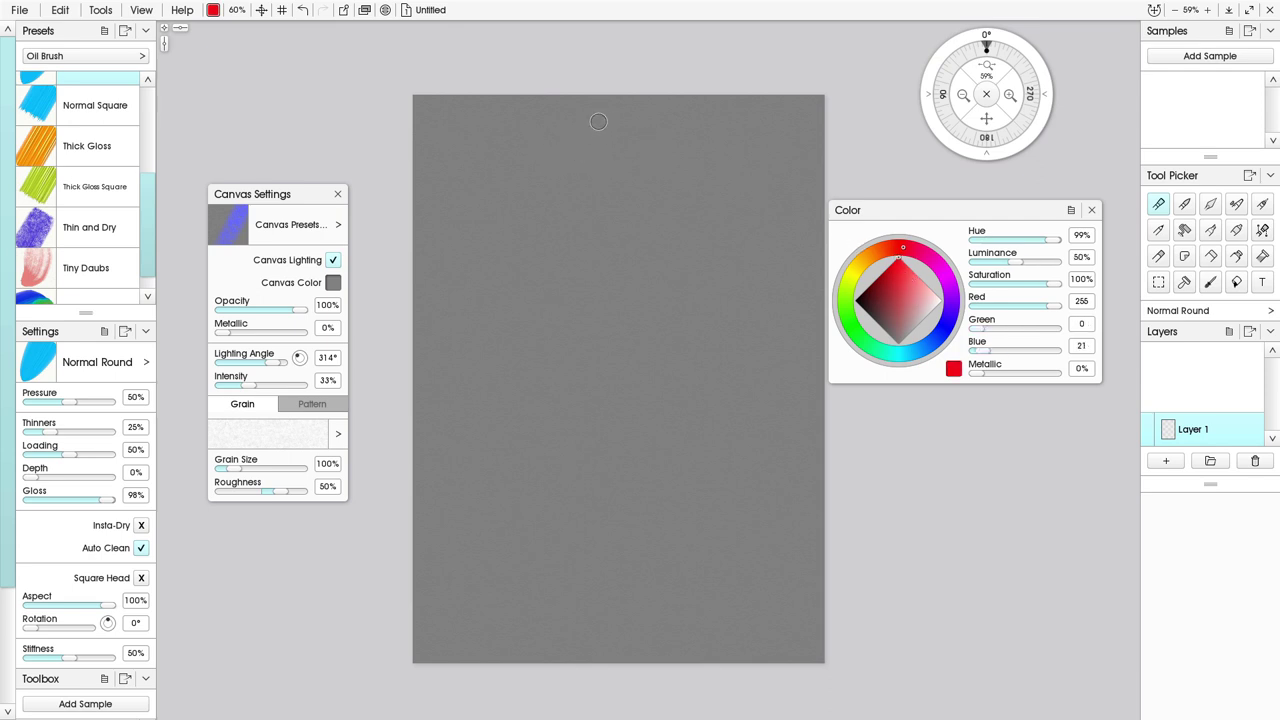
{"action": "mouse_move", "coordinate": [594, 118]}
{"action": "left_mouse_down"}
{"action": "mouse_move", "coordinate": [645, 145]}
{"action": "mouse_move", "coordinate": [633, 115]}
{"action": "left_mouse_up"}
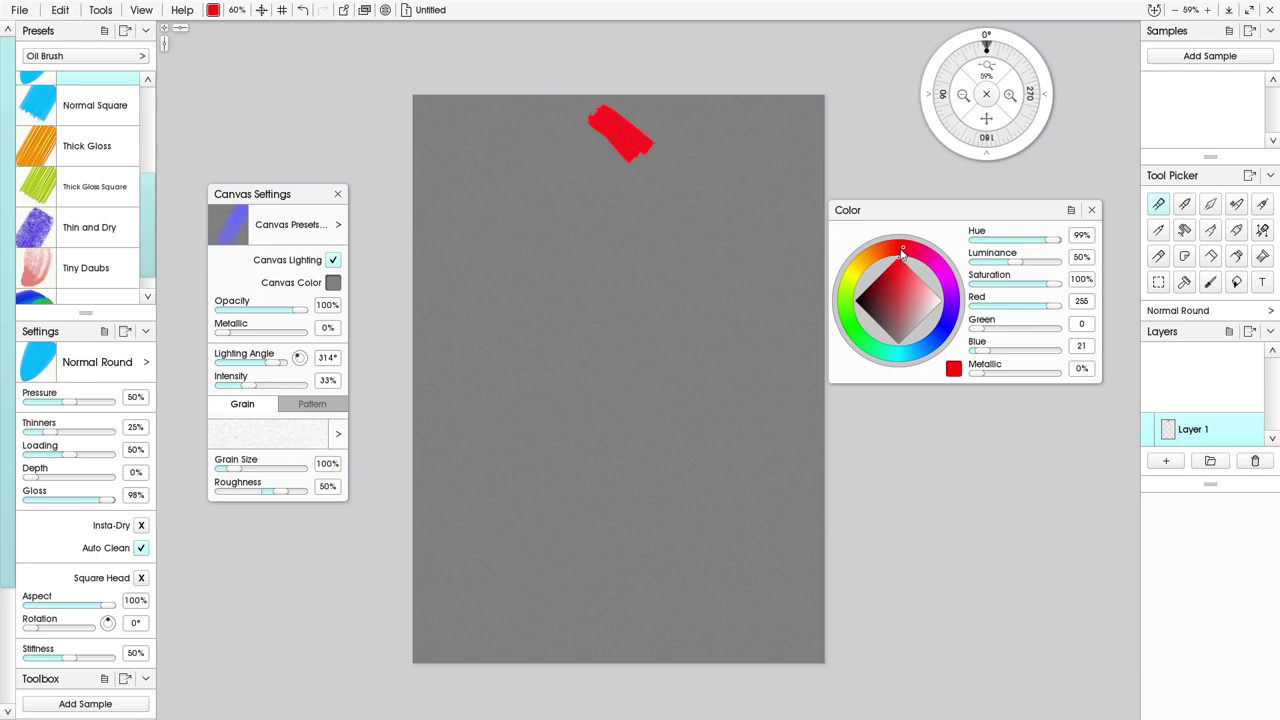
Paint a red-orange swatch (hue 2%) and an orange swatch (hue 10%), curving down to the left of the red one.
{"action": "left_click_drag", "start_coordinate": [904, 250], "coordinate": [890, 250]}
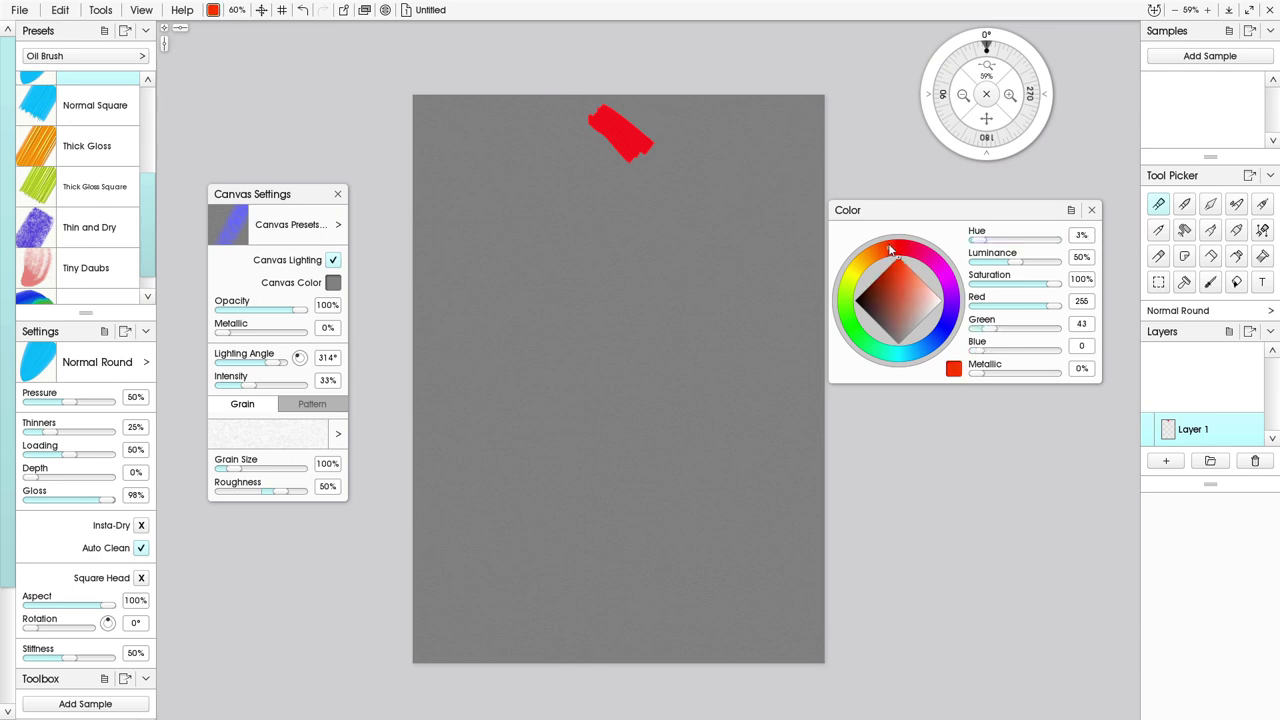
{"action": "mouse_move", "coordinate": [566, 122]}
{"action": "left_mouse_down"}
{"action": "mouse_move", "coordinate": [596, 160]}
{"action": "mouse_move", "coordinate": [576, 124]}
{"action": "mouse_move", "coordinate": [591, 163]}
{"action": "mouse_move", "coordinate": [558, 130]}
{"action": "mouse_move", "coordinate": [590, 164]}
{"action": "left_mouse_up"}
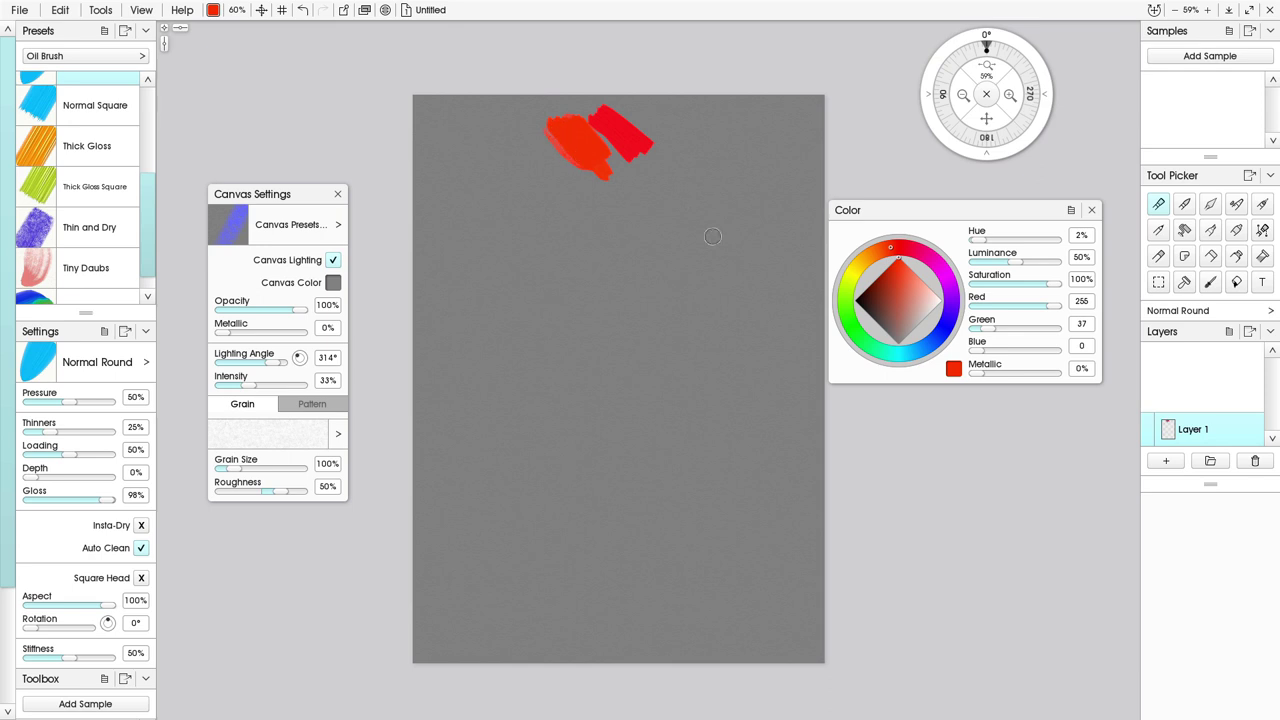
{"action": "left_click", "coordinate": [864, 260]}
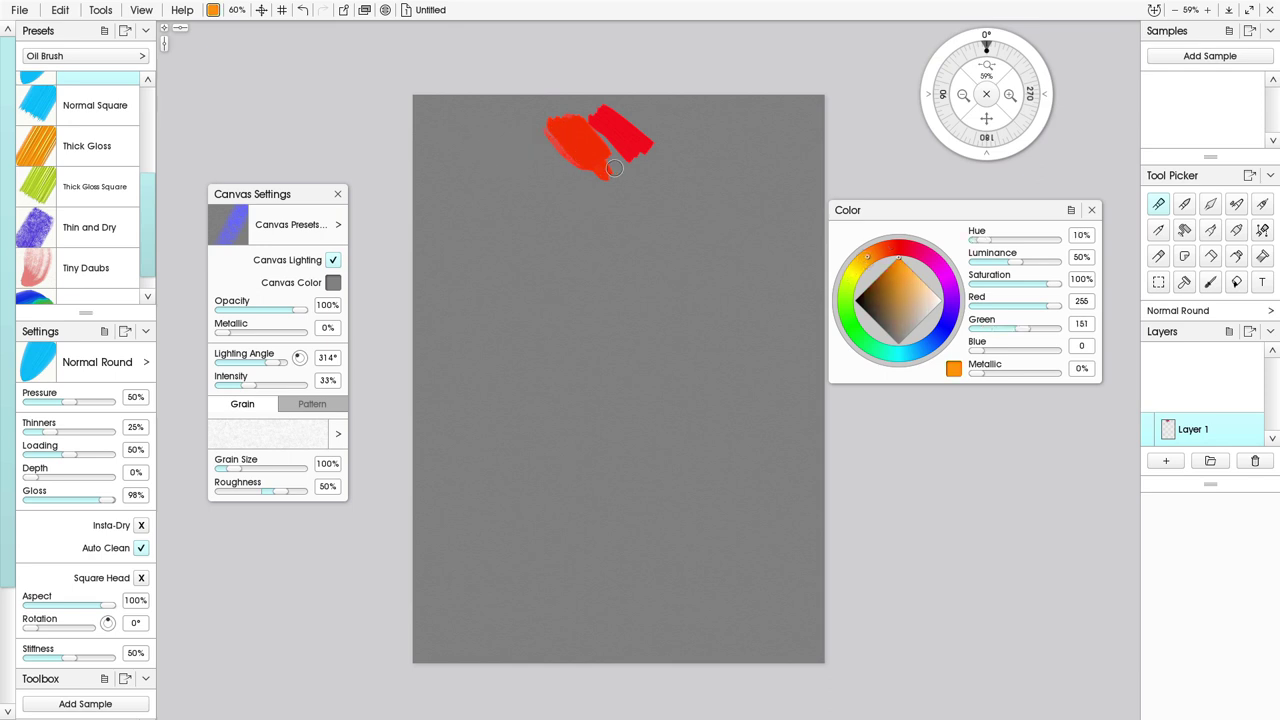
{"action": "mouse_move", "coordinate": [523, 142]}
{"action": "left_mouse_down"}
{"action": "mouse_move", "coordinate": [552, 188]}
{"action": "mouse_move", "coordinate": [510, 148]}
{"action": "mouse_move", "coordinate": [565, 190]}
{"action": "left_mouse_up"}
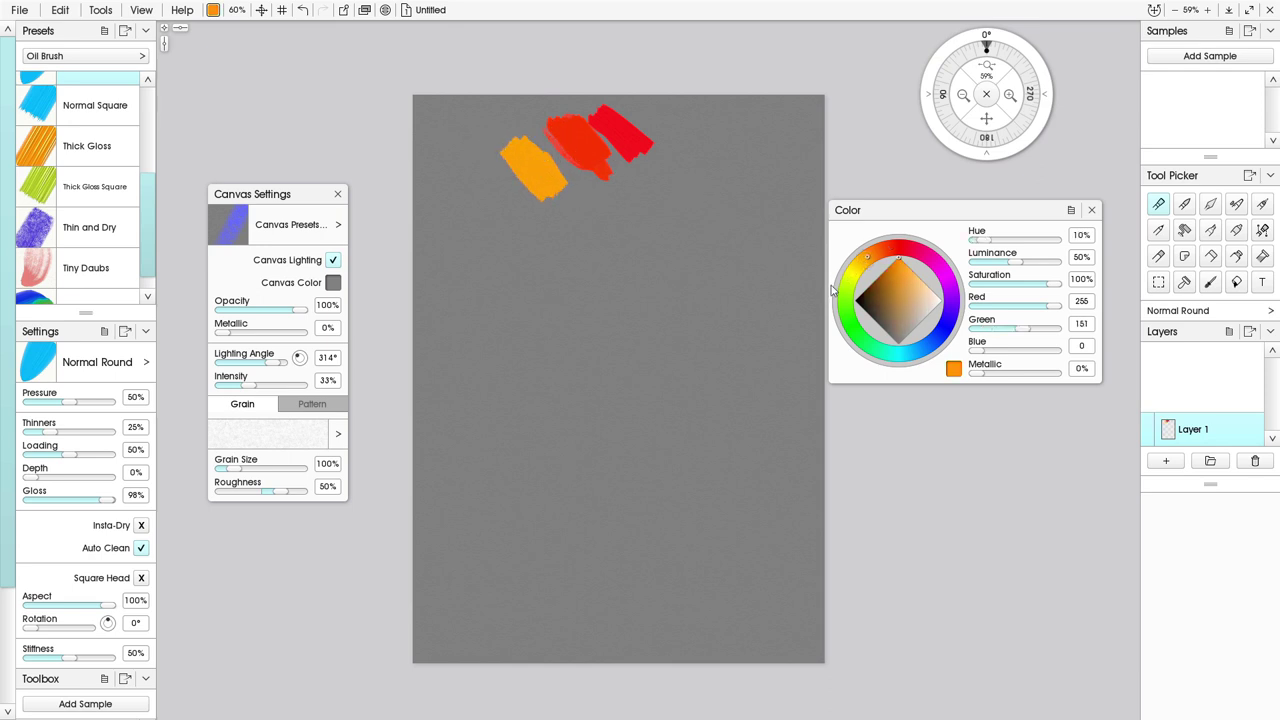
Continue the colour ring down the left side with a yellow swatch and a yellow-green swatch at hue 21%.
{"action": "left_click", "coordinate": [854, 271]}
{"action": "mouse_move", "coordinate": [486, 200]}
{"action": "left_mouse_down"}
{"action": "mouse_move", "coordinate": [532, 240]}
{"action": "mouse_move", "coordinate": [521, 213]}
{"action": "left_mouse_up"}
{"action": "left_click", "coordinate": [846, 290]}
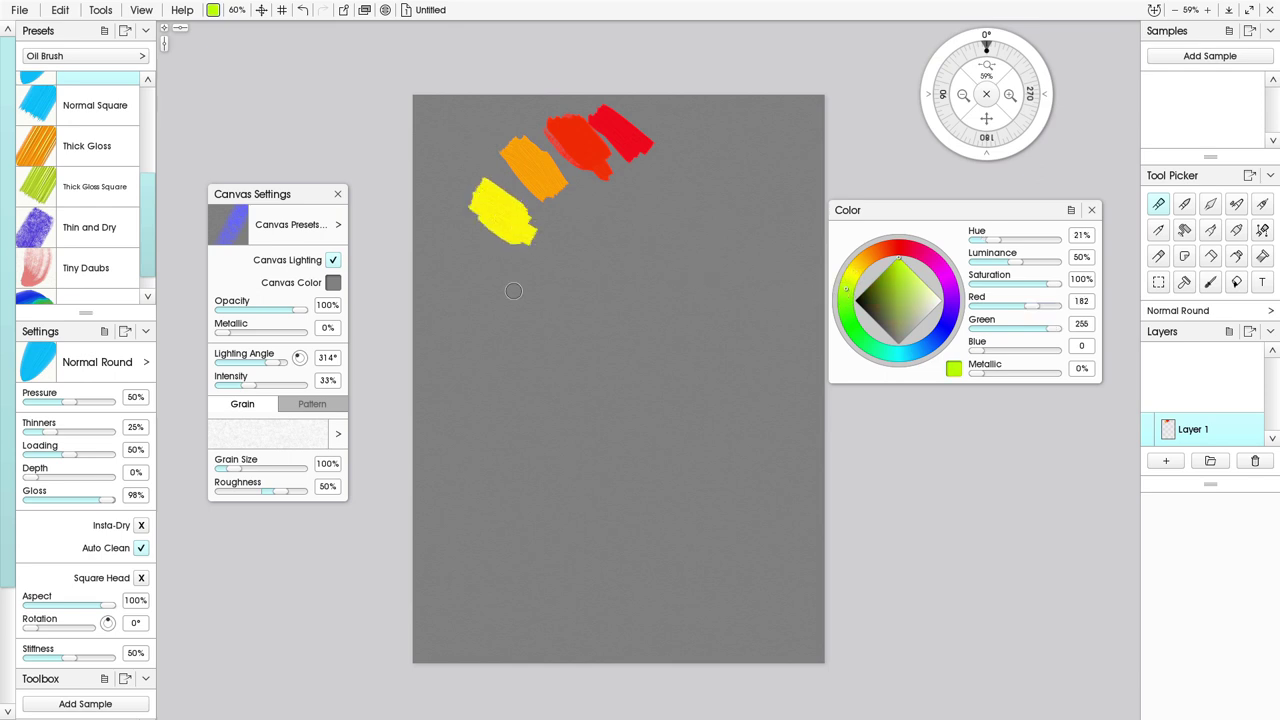
{"action": "mouse_move", "coordinate": [475, 250]}
{"action": "left_mouse_down"}
{"action": "mouse_move", "coordinate": [516, 263]}
{"action": "mouse_move", "coordinate": [458, 266]}
{"action": "mouse_move", "coordinate": [487, 260]}
{"action": "left_mouse_up"}
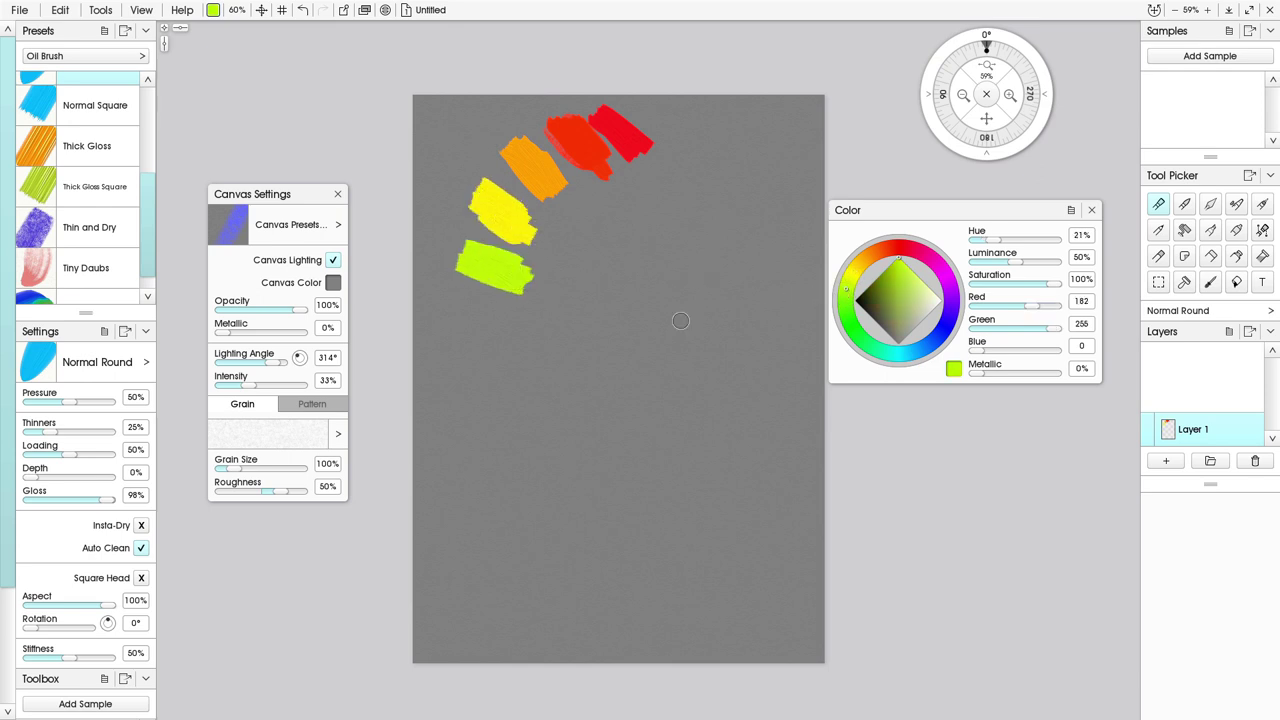
Extend the ring with a bright green swatch below the yellow-green one and a turquoise swatch at the bottom.
{"action": "left_click", "coordinate": [853, 332]}
{"action": "mouse_move", "coordinate": [512, 308]}
{"action": "left_mouse_down"}
{"action": "mouse_move", "coordinate": [490, 330]}
{"action": "mouse_move", "coordinate": [540, 348]}
{"action": "mouse_move", "coordinate": [560, 335]}
{"action": "left_mouse_up"}
{"action": "left_click", "coordinate": [885, 353]}
{"action": "mouse_move", "coordinate": [573, 398]}
{"action": "left_mouse_down"}
{"action": "mouse_move", "coordinate": [616, 393]}
{"action": "mouse_move", "coordinate": [593, 348]}
{"action": "mouse_move", "coordinate": [645, 415]}
{"action": "left_mouse_up"}
Paint a light blue swatch (hue 57%) and a deep blue swatch up the ring's right side.
{"action": "left_click", "coordinate": [921, 350]}
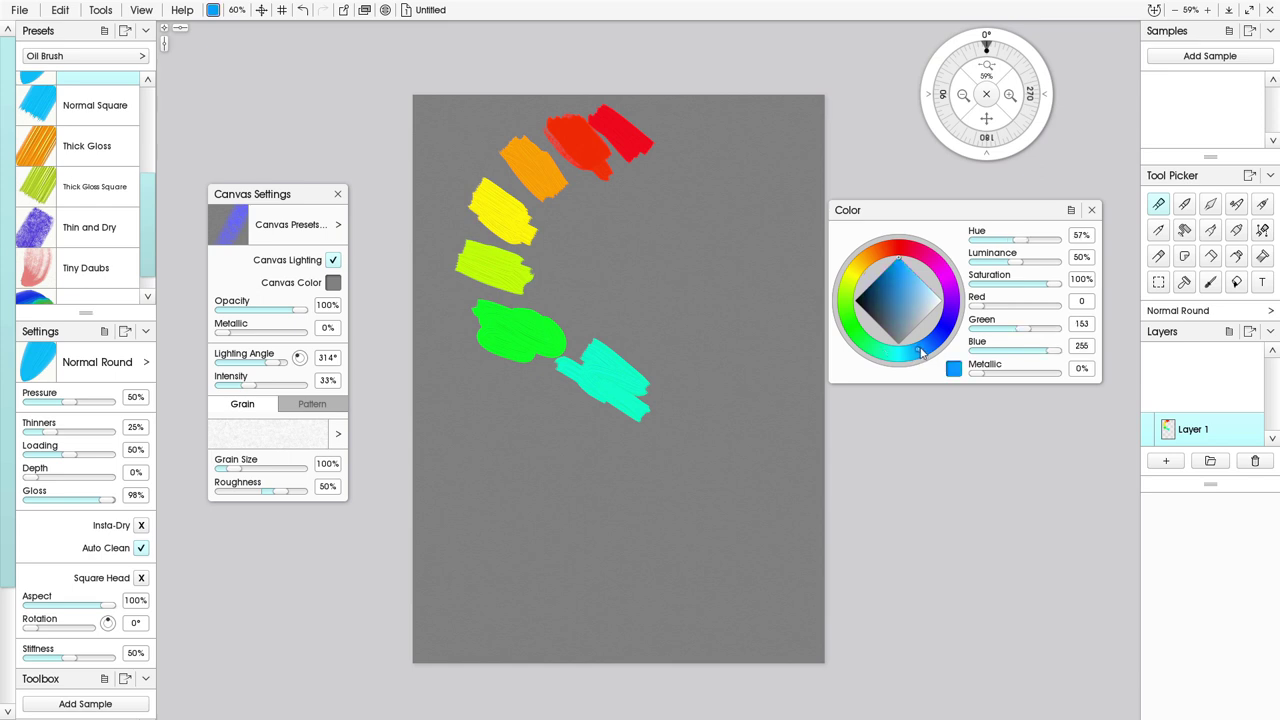
{"action": "mouse_move", "coordinate": [696, 352]}
{"action": "left_mouse_down"}
{"action": "mouse_move", "coordinate": [732, 361]}
{"action": "mouse_move", "coordinate": [733, 338]}
{"action": "mouse_move", "coordinate": [689, 313]}
{"action": "mouse_move", "coordinate": [678, 343]}
{"action": "mouse_move", "coordinate": [749, 332]}
{"action": "left_mouse_up"}
{"action": "left_click", "coordinate": [947, 320]}
{"action": "mouse_move", "coordinate": [757, 266]}
{"action": "left_mouse_down"}
{"action": "mouse_move", "coordinate": [772, 250]}
{"action": "mouse_move", "coordinate": [735, 155]}
{"action": "mouse_move", "coordinate": [765, 170]}
{"action": "left_mouse_up"}
Close the colour ring with a magenta swatch (hue 82%) and a crimson-pink swatch (hue 94%) at the upper right.
{"action": "left_click", "coordinate": [950, 283]}
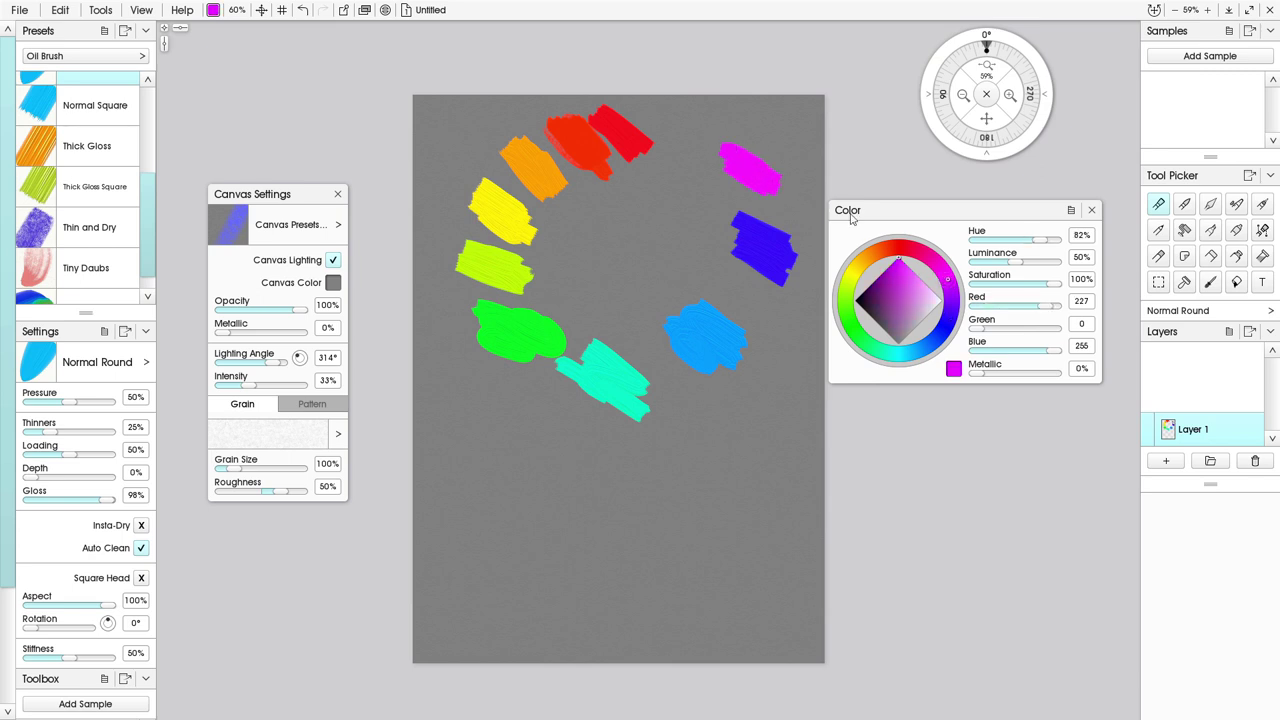
{"action": "left_click", "coordinate": [919, 251]}
{"action": "mouse_move", "coordinate": [668, 138]}
{"action": "left_mouse_down"}
{"action": "mouse_move", "coordinate": [707, 136]}
{"action": "mouse_move", "coordinate": [693, 114]}
{"action": "mouse_move", "coordinate": [712, 144]}
{"action": "mouse_move", "coordinate": [669, 140]}
{"action": "mouse_move", "coordinate": [724, 134]}
{"action": "mouse_move", "coordinate": [697, 113]}
{"action": "left_mouse_up"}
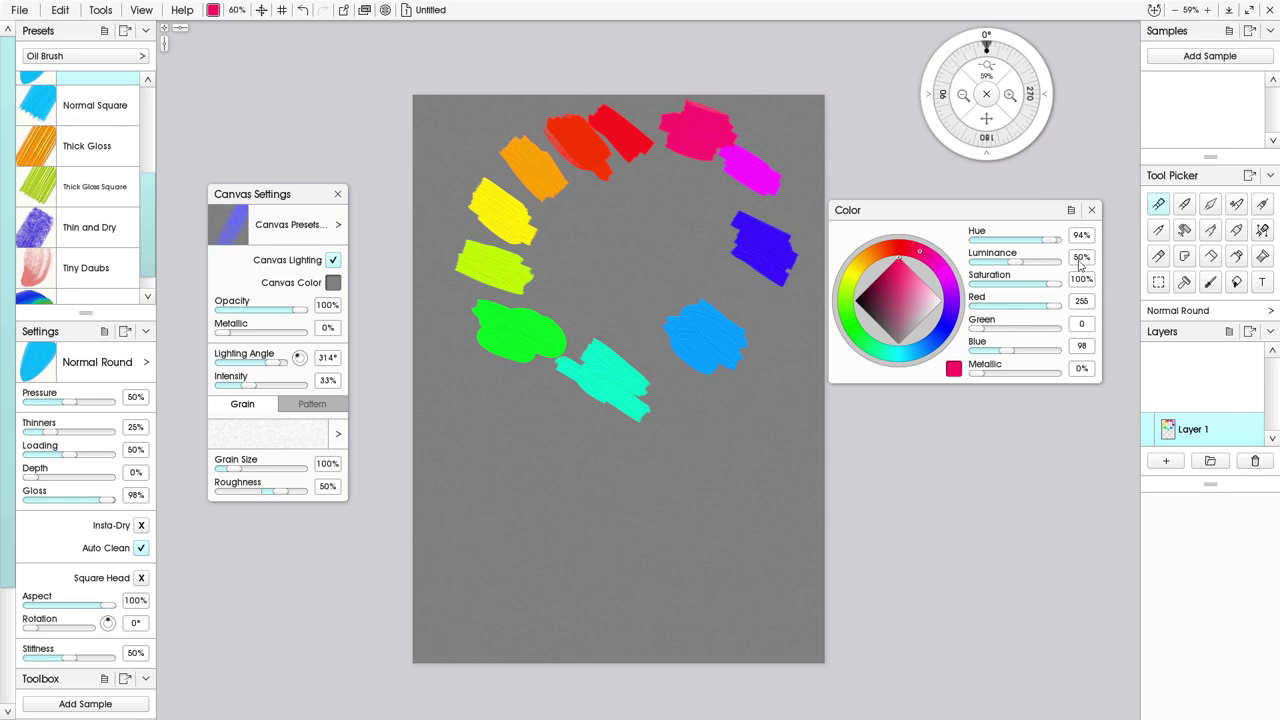
Below the ring, paint a pink block flanked by a black swatch at 0% luminance on its left and white at 100% on its right.
{"action": "mouse_move", "coordinate": [637, 528]}
{"action": "left_mouse_down"}
{"action": "mouse_move", "coordinate": [638, 469]}
{"action": "mouse_move", "coordinate": [652, 540]}
{"action": "mouse_move", "coordinate": [662, 466]}
{"action": "mouse_move", "coordinate": [626, 475]}
{"action": "mouse_move", "coordinate": [624, 529]}
{"action": "mouse_move", "coordinate": [631, 493]}
{"action": "mouse_move", "coordinate": [628, 524]}
{"action": "mouse_move", "coordinate": [665, 463]}
{"action": "mouse_move", "coordinate": [664, 530]}
{"action": "mouse_move", "coordinate": [617, 541]}
{"action": "mouse_move", "coordinate": [616, 462]}
{"action": "mouse_move", "coordinate": [655, 463]}
{"action": "left_mouse_up"}
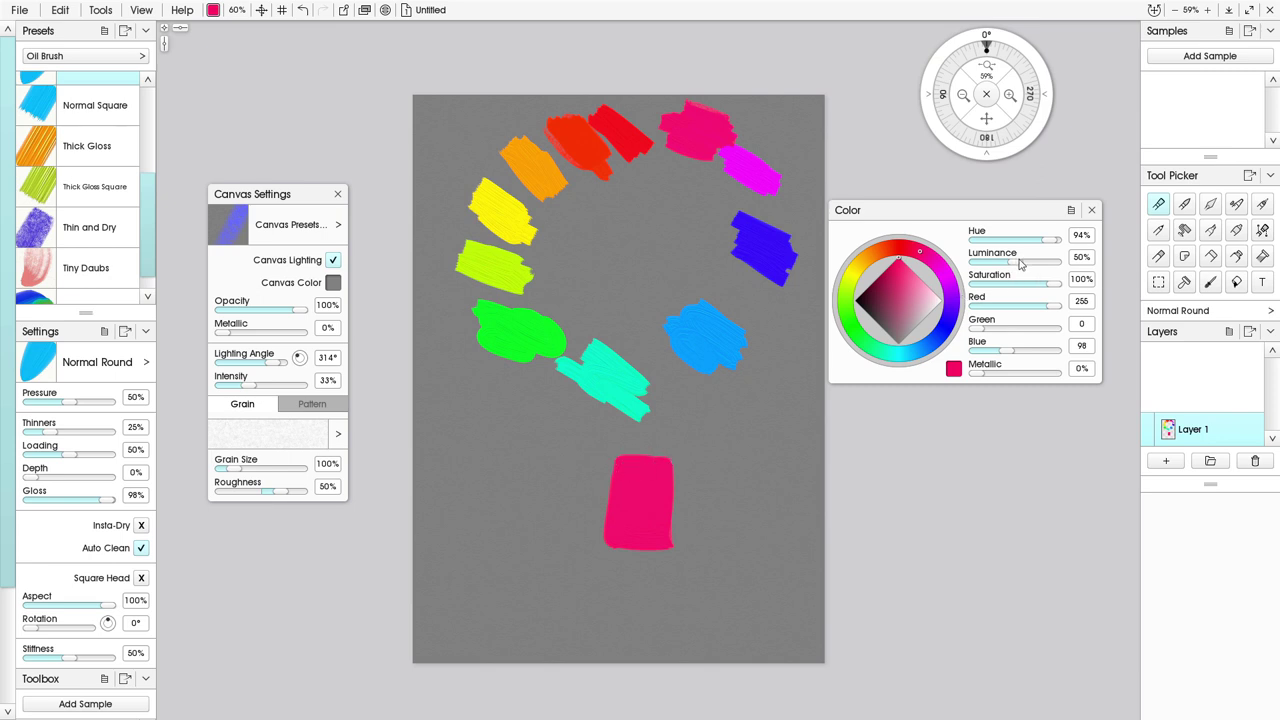
{"action": "left_click_drag", "start_coordinate": [1021, 263], "coordinate": [937, 270]}
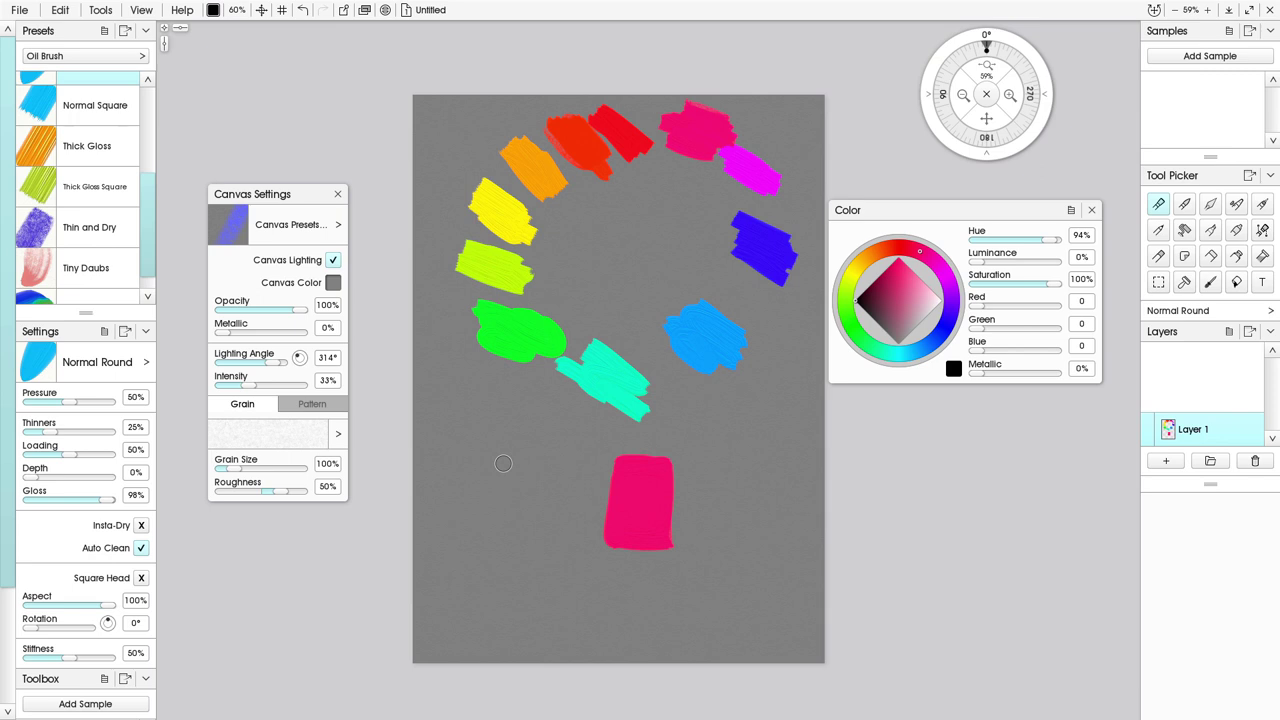
{"action": "mouse_move", "coordinate": [503, 463]}
{"action": "left_mouse_down"}
{"action": "mouse_move", "coordinate": [498, 511]}
{"action": "mouse_move", "coordinate": [506, 458]}
{"action": "mouse_move", "coordinate": [512, 533]}
{"action": "mouse_move", "coordinate": [528, 464]}
{"action": "mouse_move", "coordinate": [540, 505]}
{"action": "left_mouse_up"}
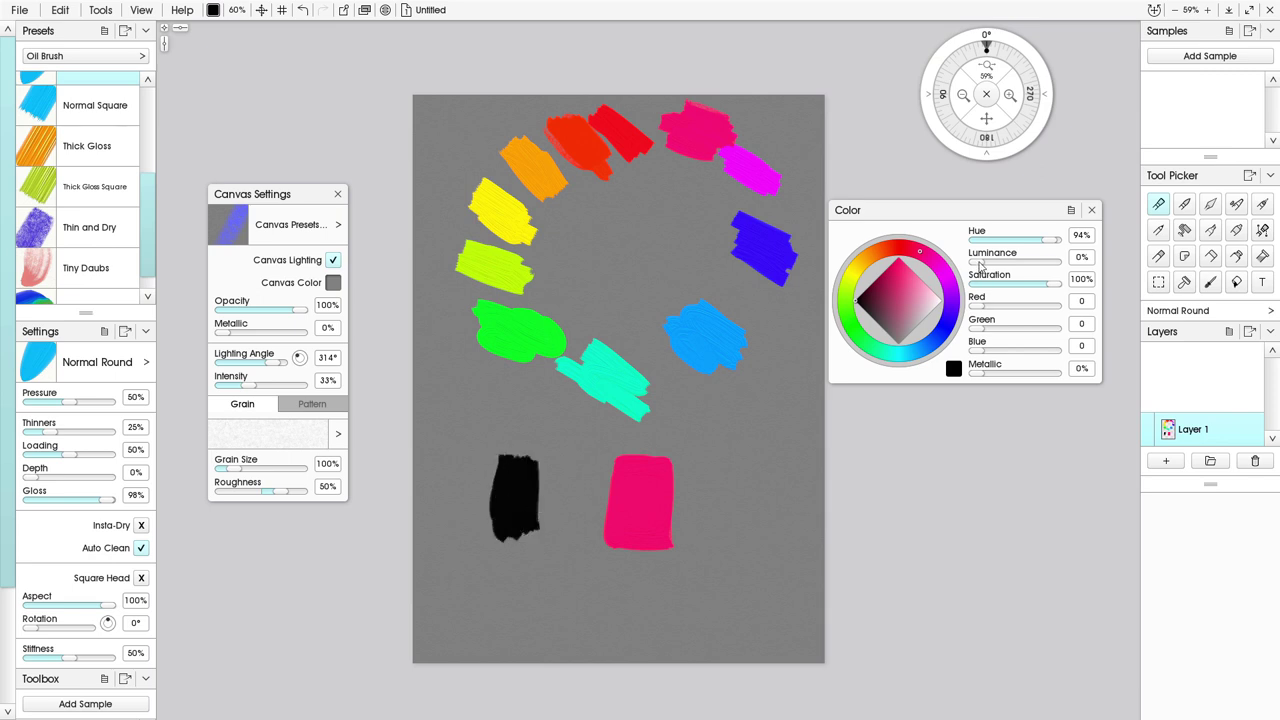
{"action": "left_click_drag", "start_coordinate": [981, 263], "coordinate": [1093, 268]}
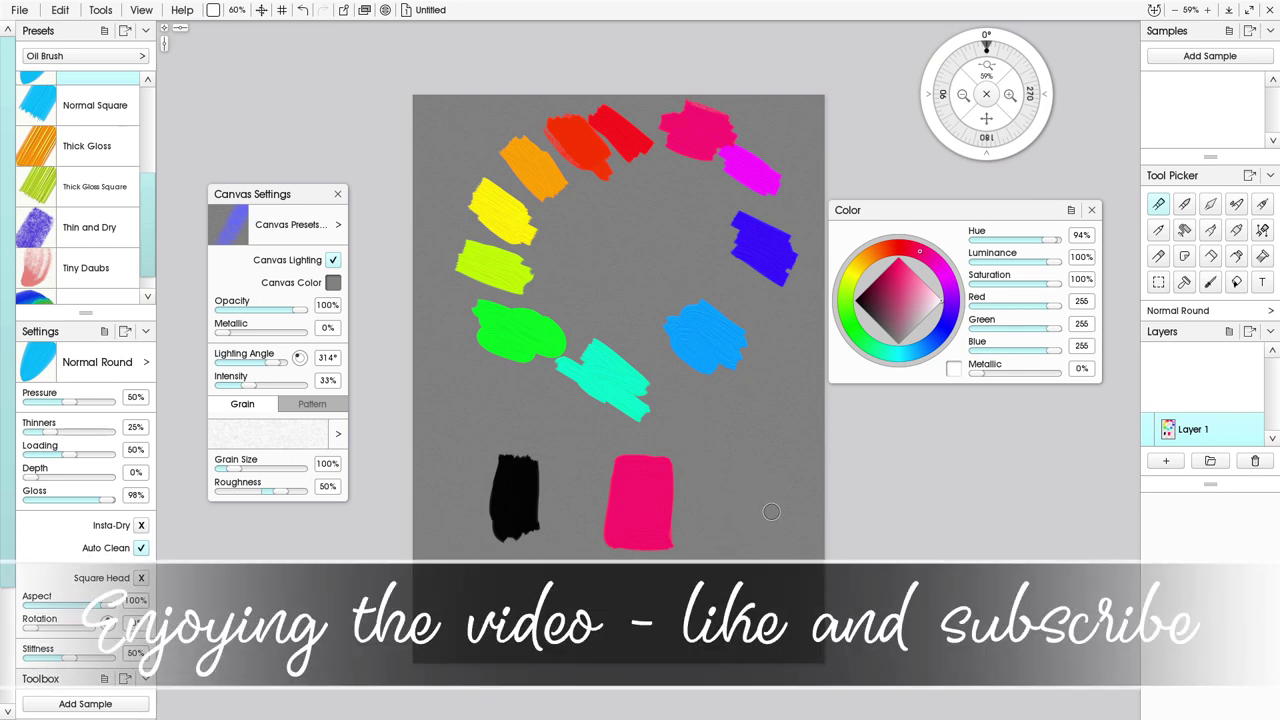
{"action": "mouse_move", "coordinate": [757, 470]}
{"action": "left_mouse_down"}
{"action": "mouse_move", "coordinate": [763, 530]}
{"action": "mouse_move", "coordinate": [780, 540]}
{"action": "mouse_move", "coordinate": [786, 470]}
{"action": "mouse_move", "coordinate": [782, 491]}
{"action": "left_mouse_up"}
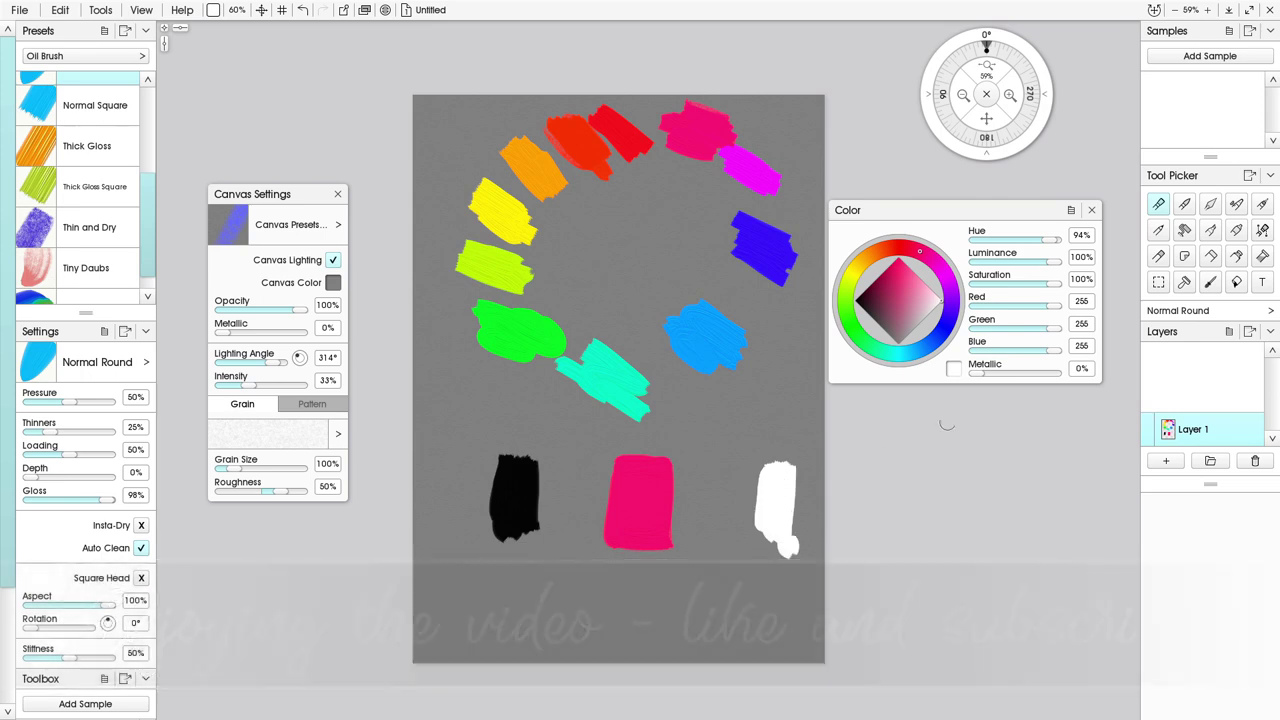
Fill the gaps in the pink luminance row with a light pink swatch at 76% luminance and a dark one at 24%.
{"action": "left_click_drag", "start_coordinate": [1057, 266], "coordinate": [1038, 287]}
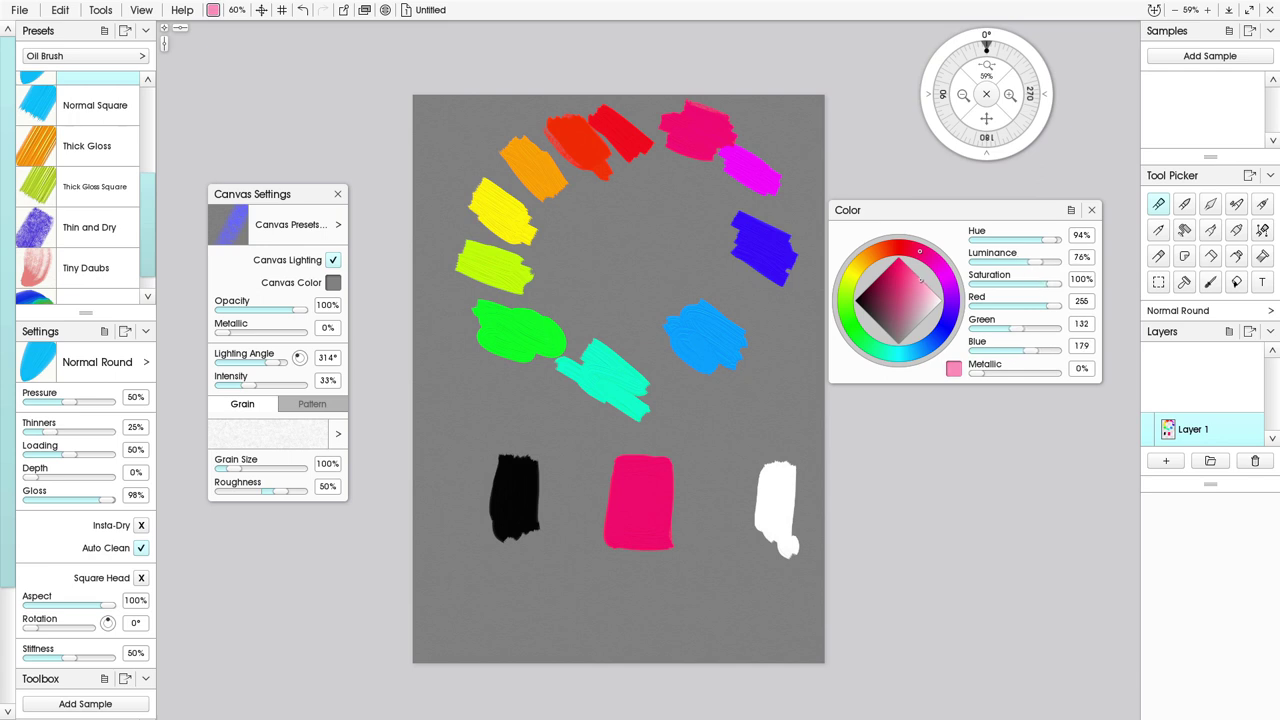
{"action": "mouse_move", "coordinate": [722, 472]}
{"action": "left_mouse_down"}
{"action": "mouse_move", "coordinate": [718, 524]}
{"action": "mouse_move", "coordinate": [729, 469]}
{"action": "mouse_move", "coordinate": [732, 505]}
{"action": "mouse_move", "coordinate": [711, 463]}
{"action": "mouse_move", "coordinate": [704, 534]}
{"action": "mouse_move", "coordinate": [721, 482]}
{"action": "left_mouse_up"}
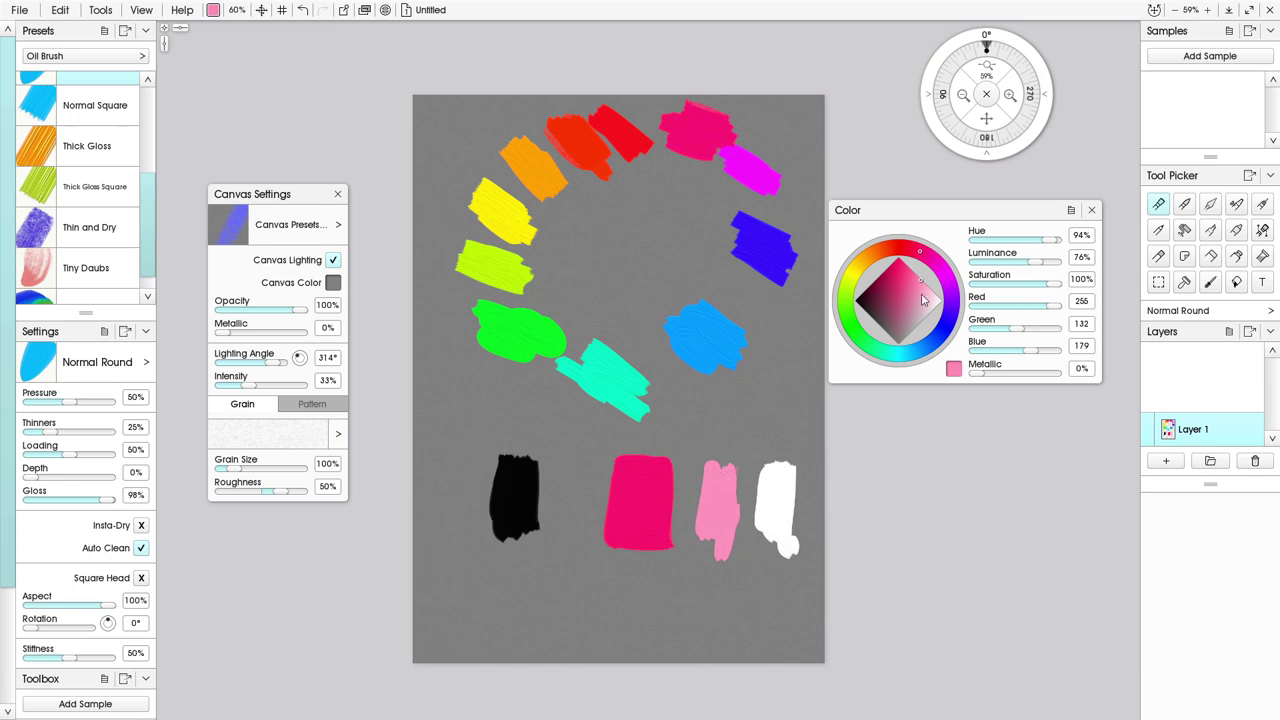
{"action": "left_click_drag", "start_coordinate": [1033, 262], "coordinate": [994, 271]}
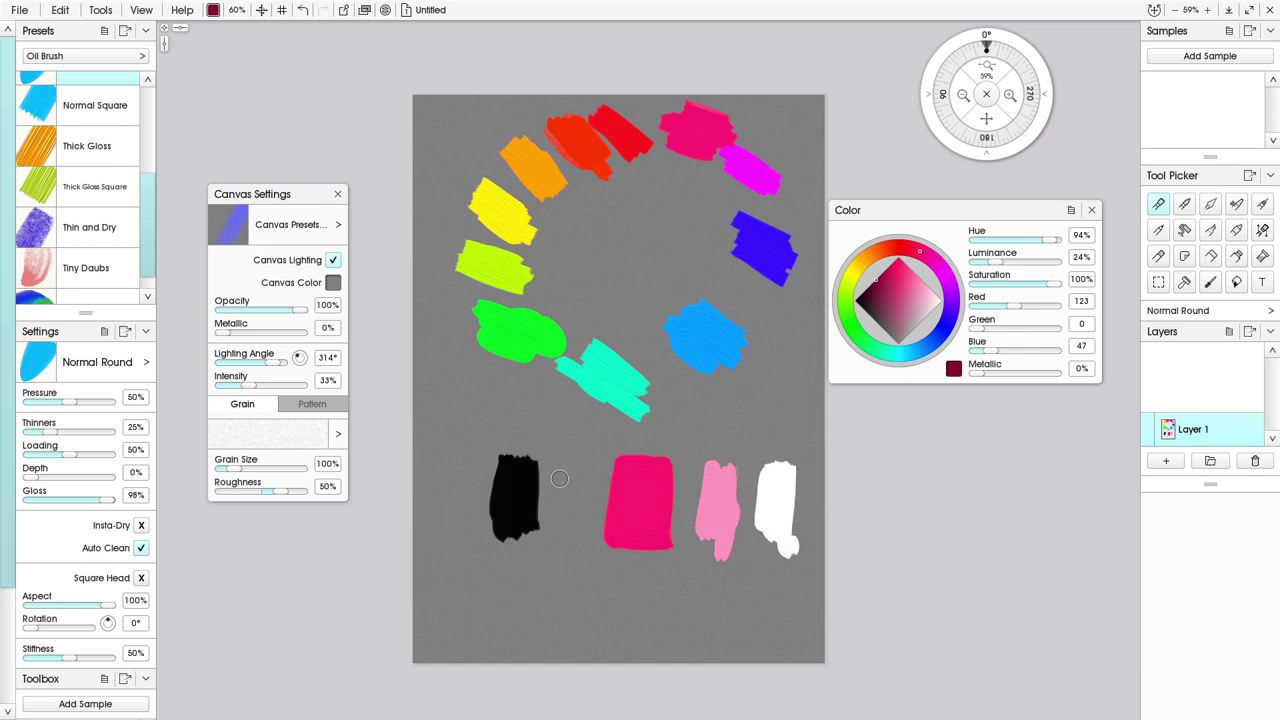
{"action": "mouse_move", "coordinate": [580, 472]}
{"action": "left_mouse_down"}
{"action": "mouse_move", "coordinate": [579, 516]}
{"action": "mouse_move", "coordinate": [586, 475]}
{"action": "mouse_move", "coordinate": [576, 516]}
{"action": "mouse_move", "coordinate": [569, 468]}
{"action": "mouse_move", "coordinate": [560, 533]}
{"action": "mouse_move", "coordinate": [597, 460]}
{"action": "mouse_move", "coordinate": [594, 498]}
{"action": "left_mouse_up"}
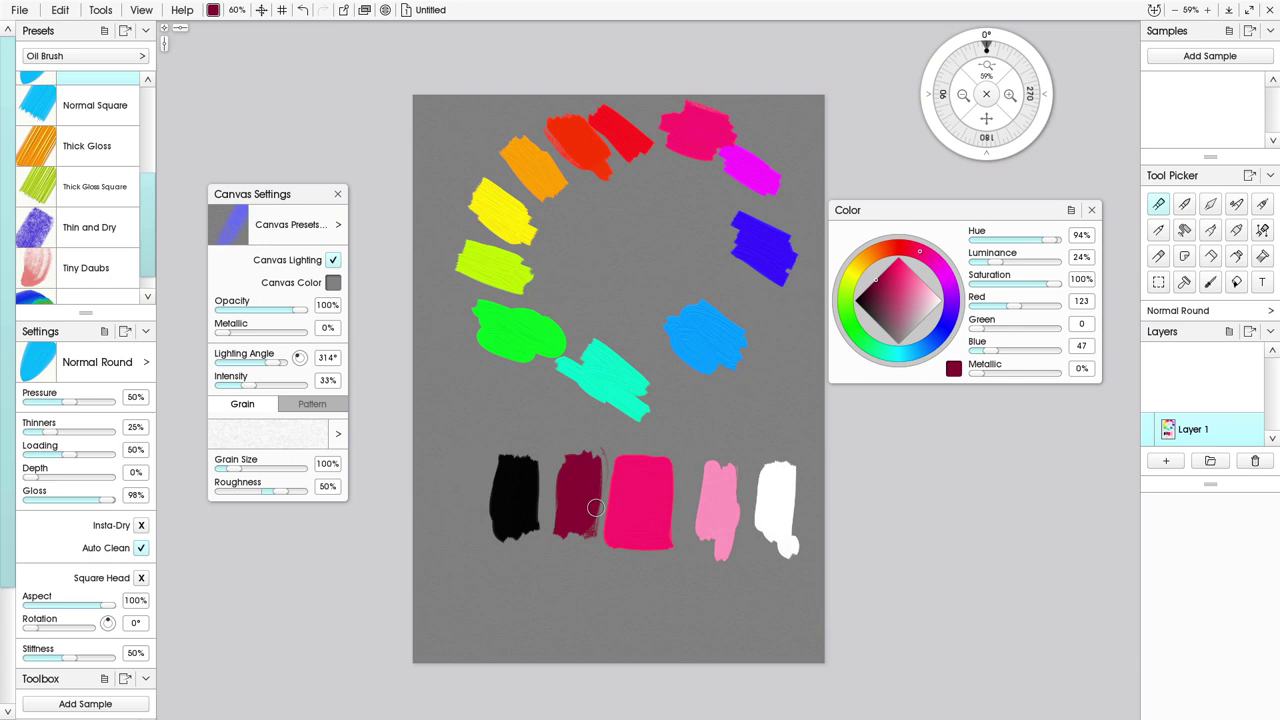
Paint a pink swatch at 100% saturation and 50% luminance beneath the pink block, and one at 74% saturation to its left.
{"action": "left_click_drag", "start_coordinate": [897, 270], "coordinate": [901, 243]}
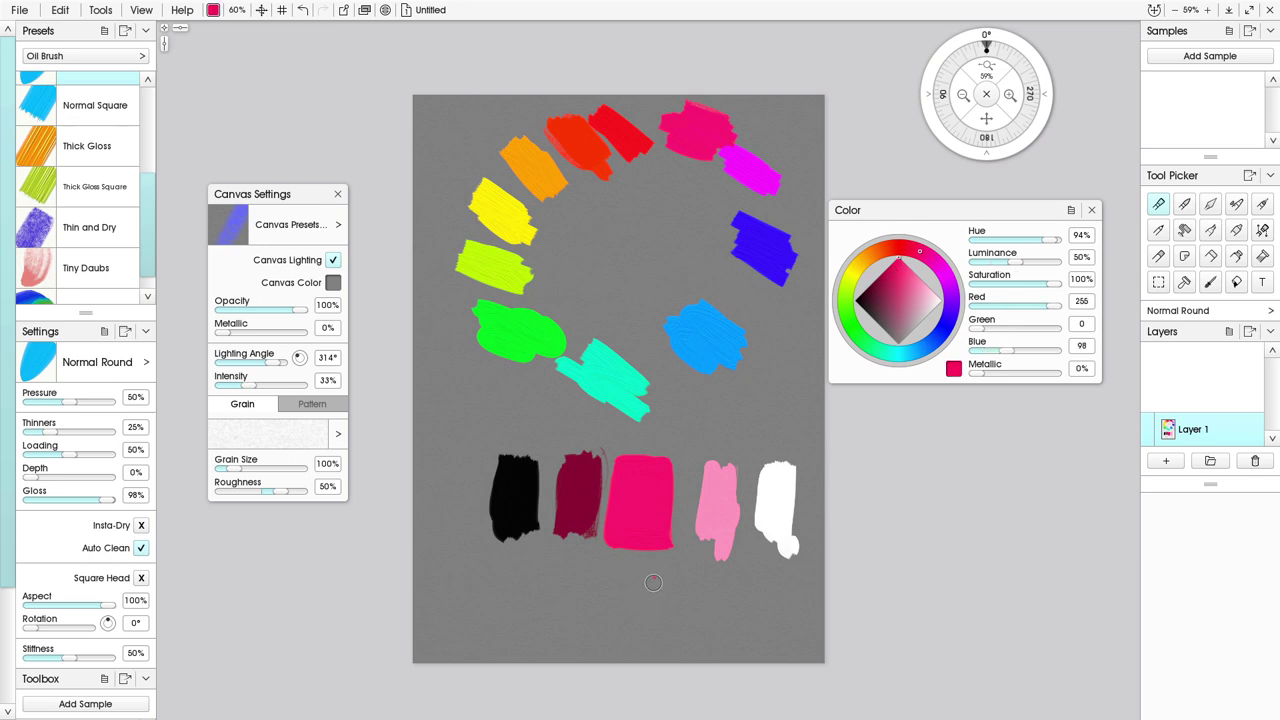
{"action": "mouse_move", "coordinate": [653, 582]}
{"action": "left_mouse_down"}
{"action": "mouse_move", "coordinate": [624, 606]}
{"action": "mouse_move", "coordinate": [624, 580]}
{"action": "mouse_move", "coordinate": [665, 574]}
{"action": "mouse_move", "coordinate": [664, 616]}
{"action": "mouse_move", "coordinate": [666, 590]}
{"action": "mouse_move", "coordinate": [647, 568]}
{"action": "mouse_move", "coordinate": [619, 580]}
{"action": "mouse_move", "coordinate": [648, 608]}
{"action": "left_mouse_up"}
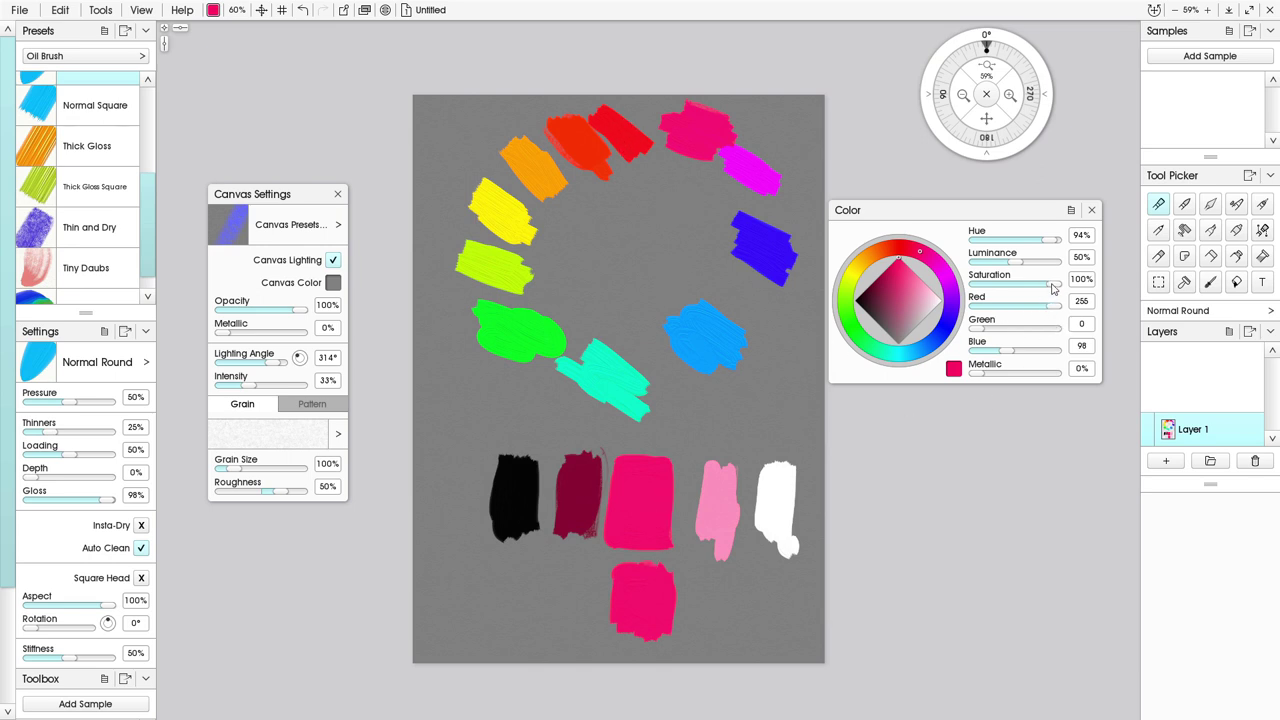
{"action": "left_click_drag", "start_coordinate": [1053, 288], "coordinate": [1034, 287]}
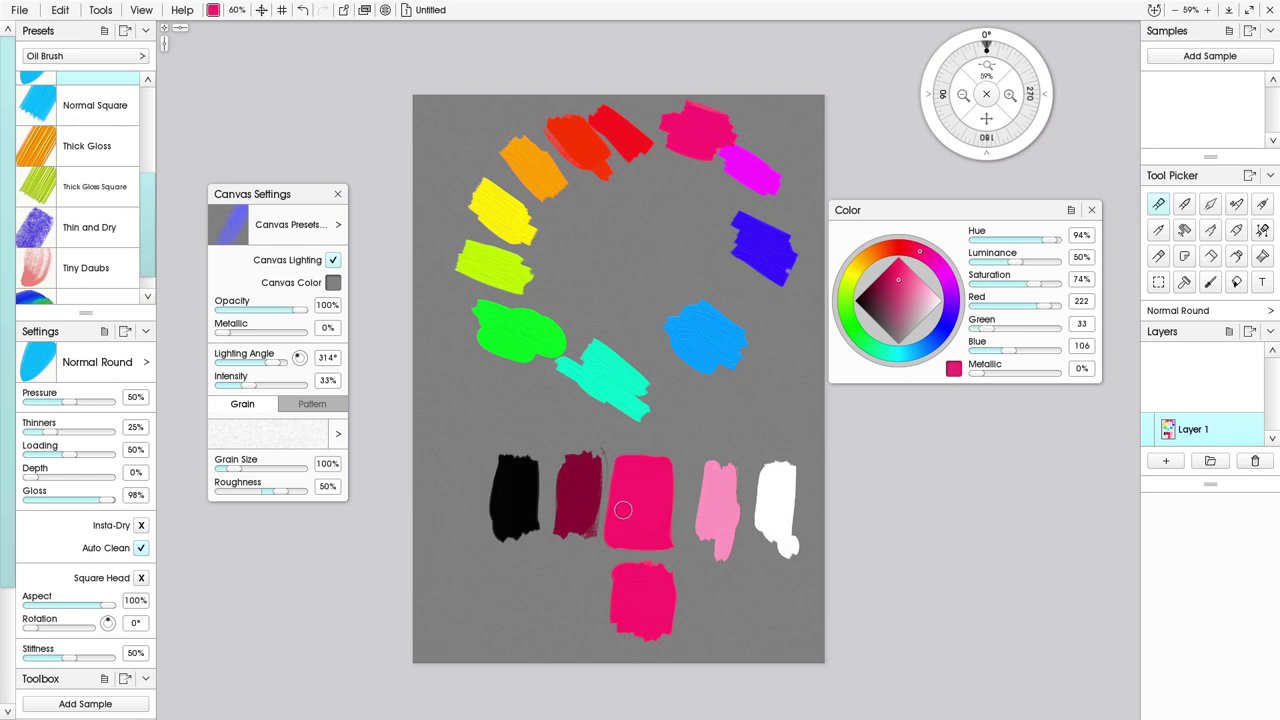
{"action": "mouse_move", "coordinate": [598, 572]}
{"action": "left_mouse_down"}
{"action": "mouse_move", "coordinate": [593, 622]}
{"action": "mouse_move", "coordinate": [582, 630]}
{"action": "mouse_move", "coordinate": [576, 578]}
{"action": "mouse_move", "coordinate": [566, 628]}
{"action": "mouse_move", "coordinate": [576, 564]}
{"action": "mouse_move", "coordinate": [574, 610]}
{"action": "left_mouse_up"}
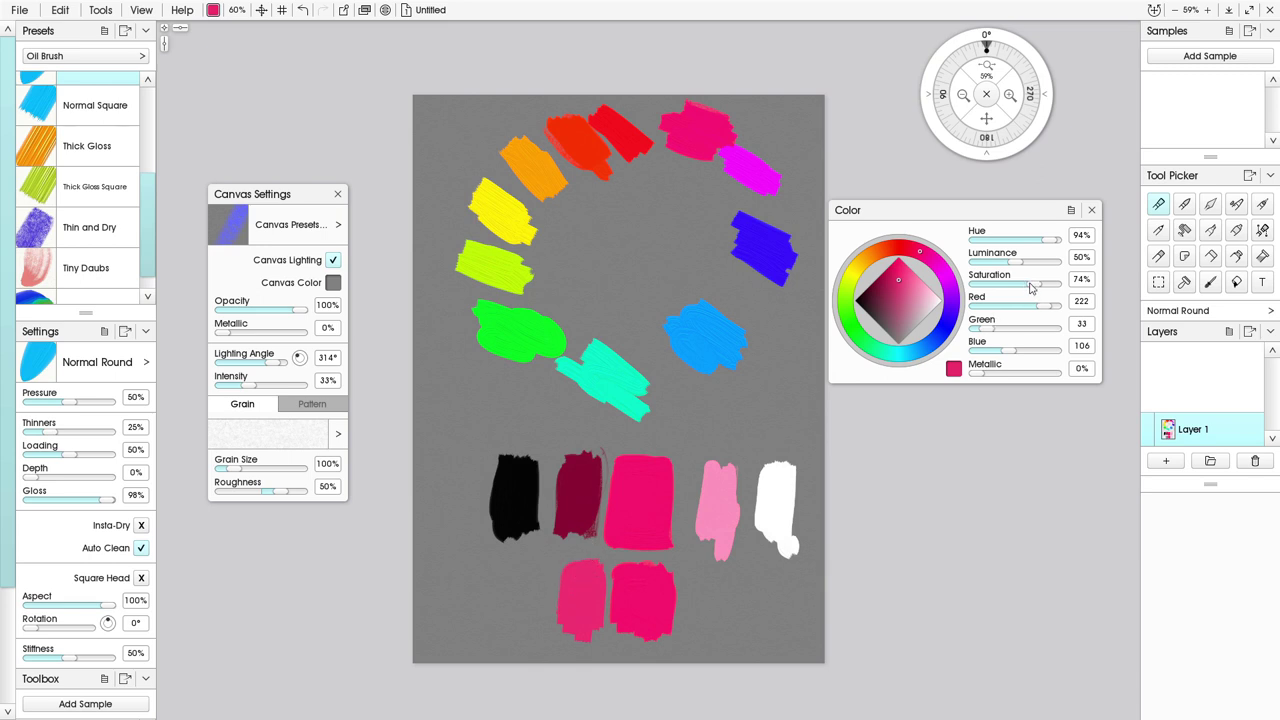
Continue the saturation row leftward with pink swatches at 46% and 15% saturation.
{"action": "left_click_drag", "start_coordinate": [1031, 288], "coordinate": [1006, 286]}
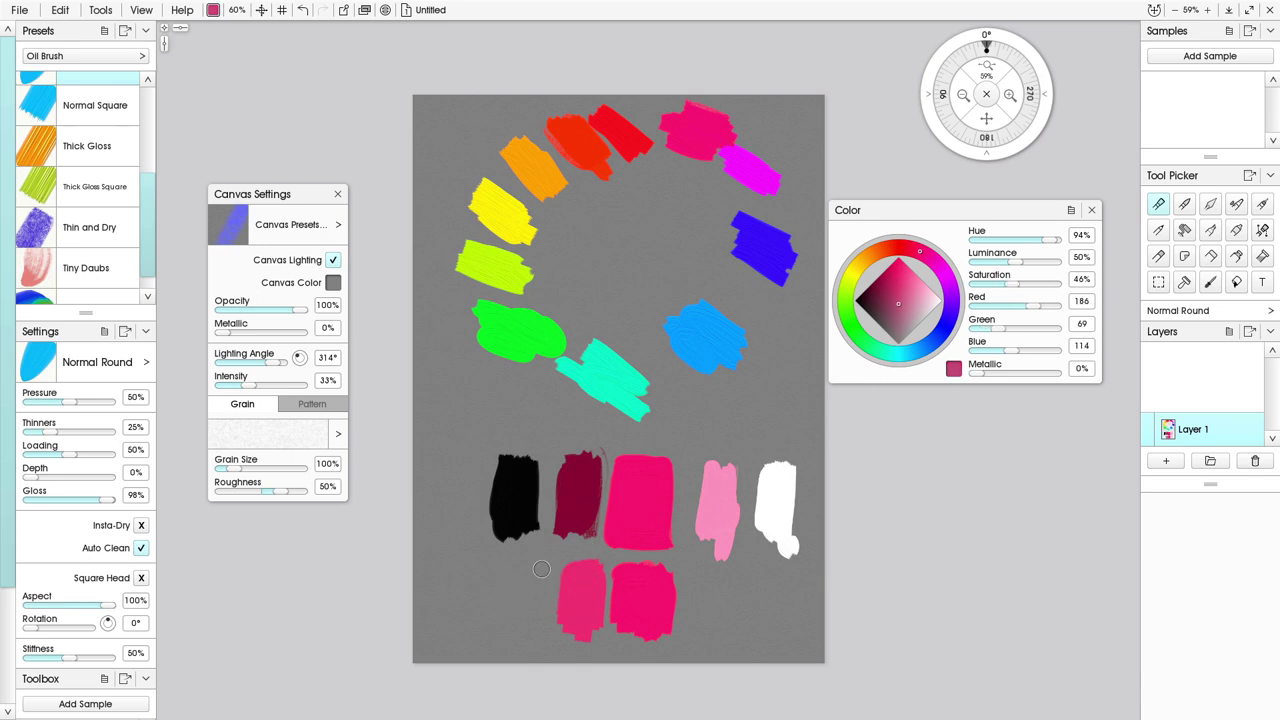
{"action": "mouse_move", "coordinate": [541, 569]}
{"action": "left_mouse_down"}
{"action": "mouse_move", "coordinate": [529, 617]}
{"action": "mouse_move", "coordinate": [521, 568]}
{"action": "mouse_move", "coordinate": [519, 646]}
{"action": "mouse_move", "coordinate": [514, 572]}
{"action": "mouse_move", "coordinate": [511, 633]}
{"action": "mouse_move", "coordinate": [510, 575]}
{"action": "mouse_move", "coordinate": [503, 611]}
{"action": "mouse_move", "coordinate": [511, 571]}
{"action": "mouse_move", "coordinate": [534, 568]}
{"action": "mouse_move", "coordinate": [538, 628]}
{"action": "mouse_move", "coordinate": [505, 629]}
{"action": "mouse_move", "coordinate": [509, 590]}
{"action": "mouse_move", "coordinate": [536, 568]}
{"action": "mouse_move", "coordinate": [504, 565]}
{"action": "mouse_move", "coordinate": [509, 635]}
{"action": "mouse_move", "coordinate": [541, 634]}
{"action": "mouse_move", "coordinate": [543, 565]}
{"action": "mouse_move", "coordinate": [541, 634]}
{"action": "left_mouse_up"}
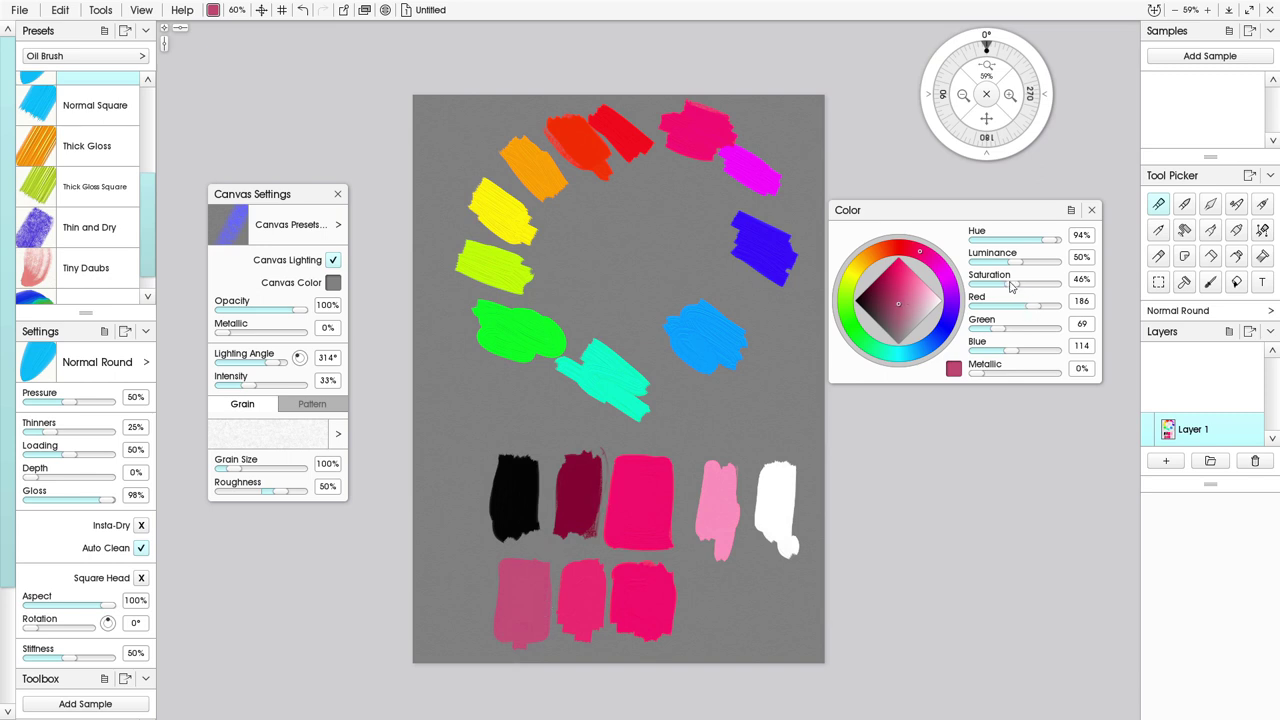
{"action": "left_click_drag", "start_coordinate": [1011, 286], "coordinate": [977, 287]}
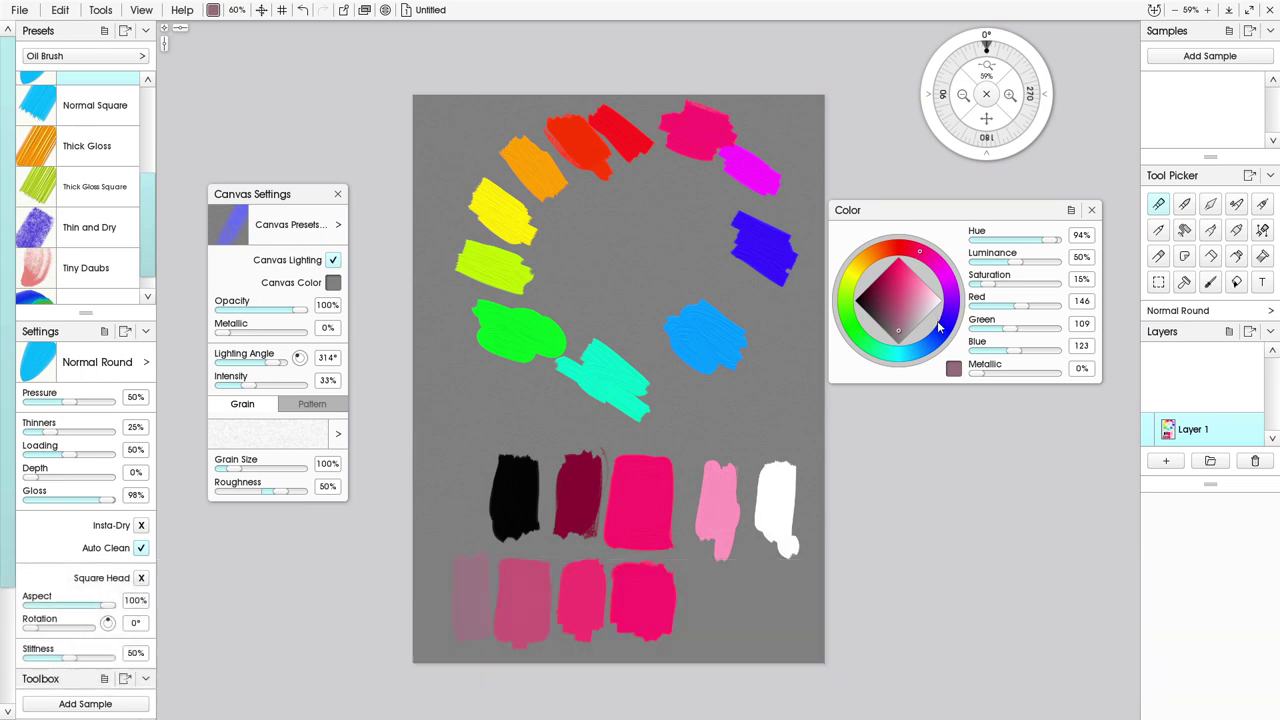
Set luminance to 100% and saturation to 0%, and paint a white swatch at the canvas's lower right.
{"action": "left_click_drag", "start_coordinate": [899, 330], "coordinate": [993, 293]}
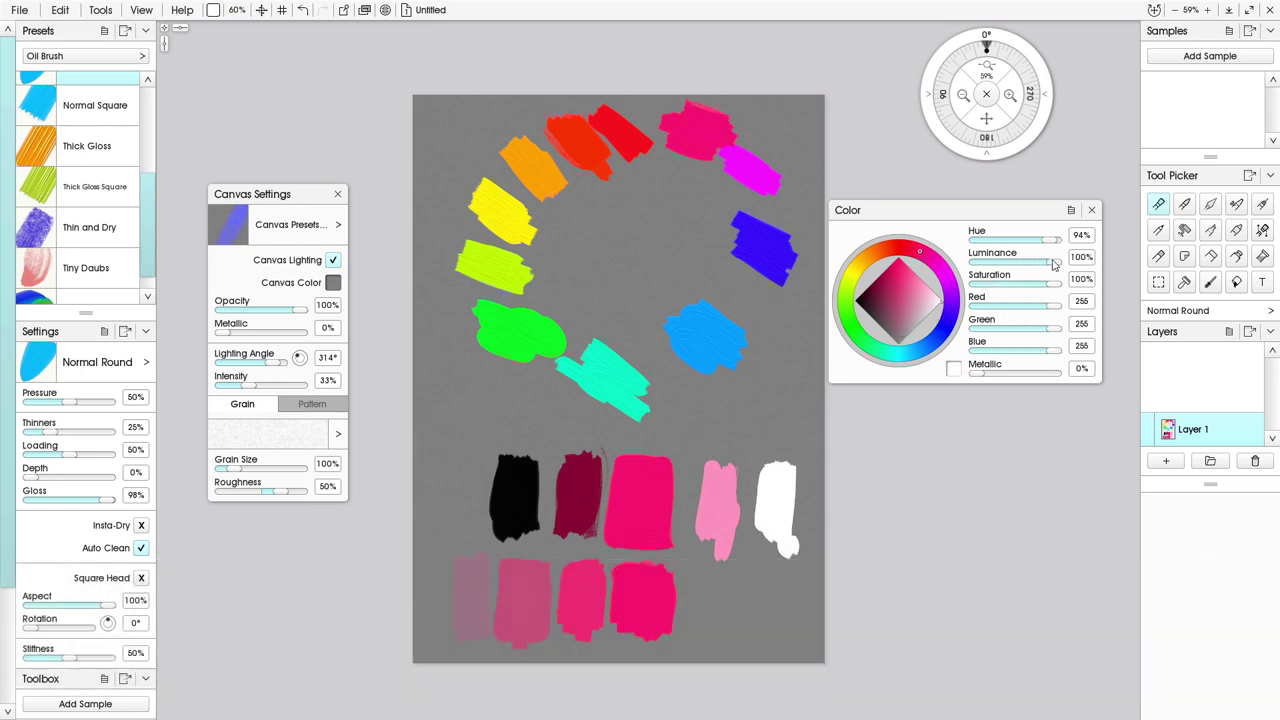
{"action": "left_click_drag", "start_coordinate": [1055, 289], "coordinate": [966, 295]}
{"action": "mouse_move", "coordinate": [784, 586]}
{"action": "left_mouse_down"}
{"action": "mouse_move", "coordinate": [786, 637]}
{"action": "mouse_move", "coordinate": [792, 575]}
{"action": "mouse_move", "coordinate": [795, 650]}
{"action": "mouse_move", "coordinate": [790, 592]}
{"action": "left_mouse_up"}
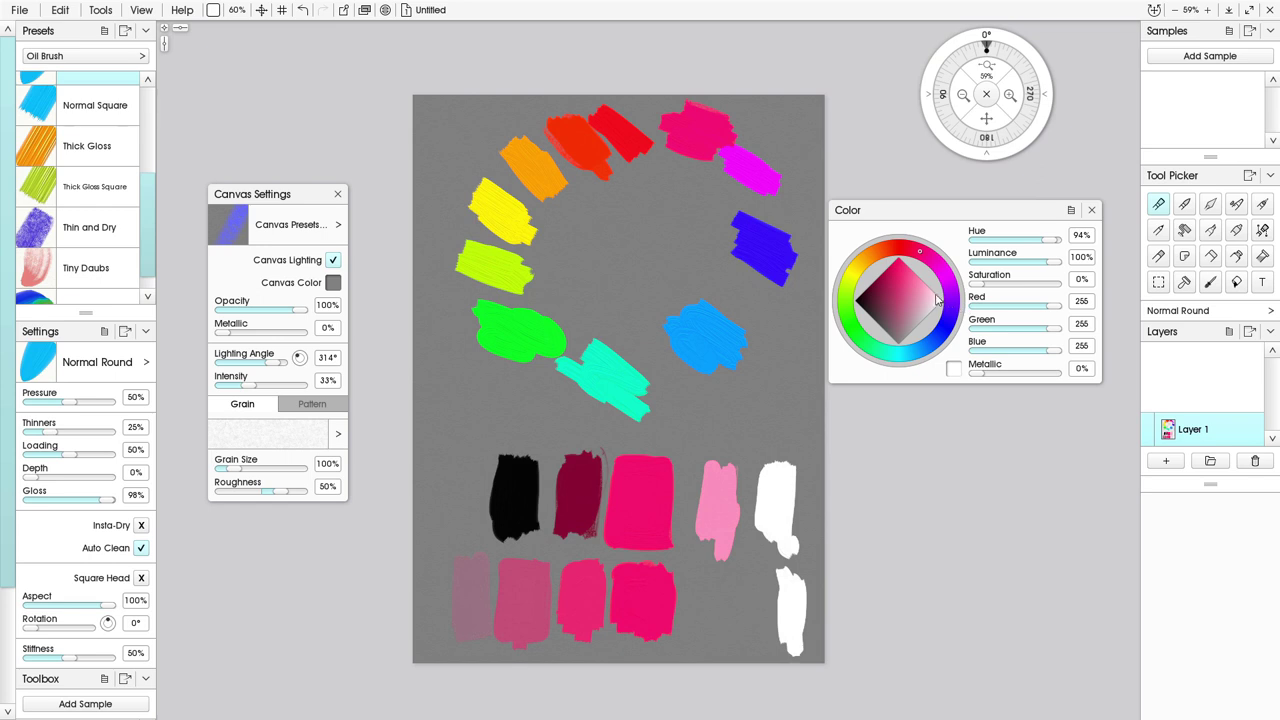
Set luminance and saturation to 0% and paint a black swatch at the left end of the saturation row.
{"action": "left_click_drag", "start_coordinate": [937, 298], "coordinate": [831, 313]}
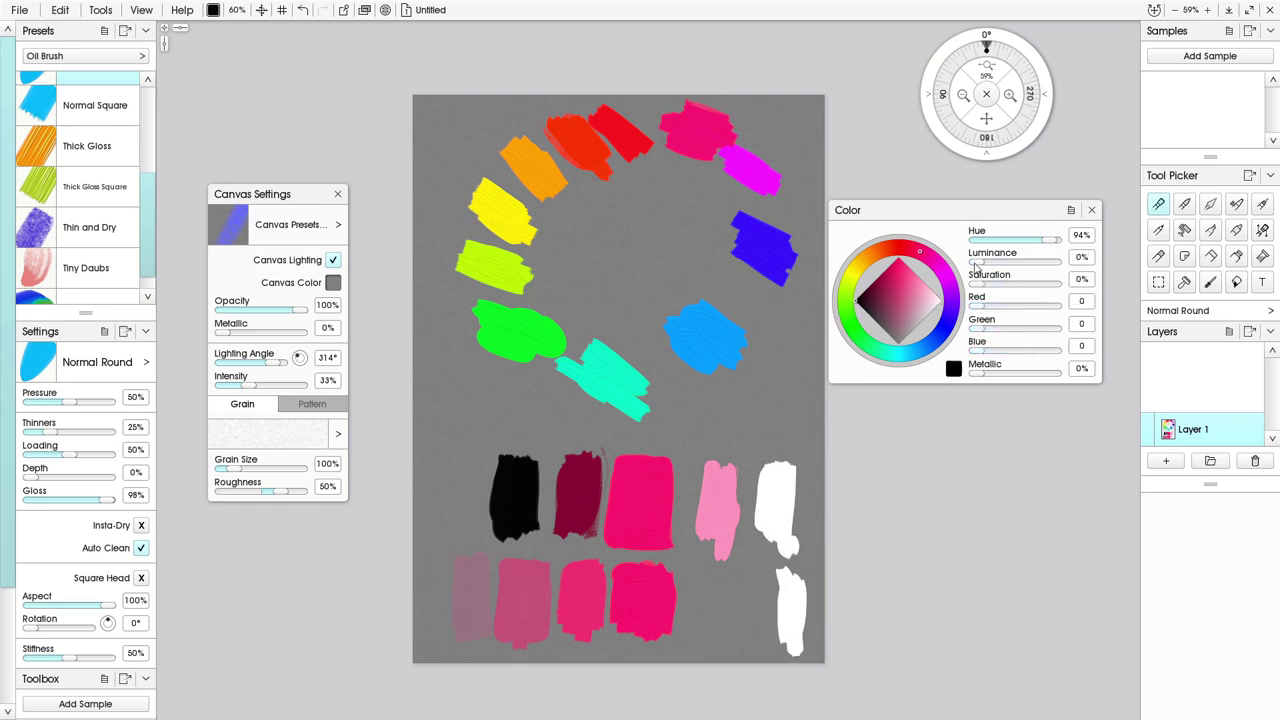
{"action": "mouse_move", "coordinate": [975, 264]}
{"action": "left_mouse_down"}
{"action": "mouse_move", "coordinate": [1066, 266]}
{"action": "mouse_move", "coordinate": [958, 265]}
{"action": "left_mouse_up"}
{"action": "mouse_move", "coordinate": [433, 570]}
{"action": "left_mouse_down"}
{"action": "mouse_move", "coordinate": [436, 622]}
{"action": "mouse_move", "coordinate": [432, 556]}
{"action": "mouse_move", "coordinate": [437, 611]}
{"action": "left_mouse_up"}
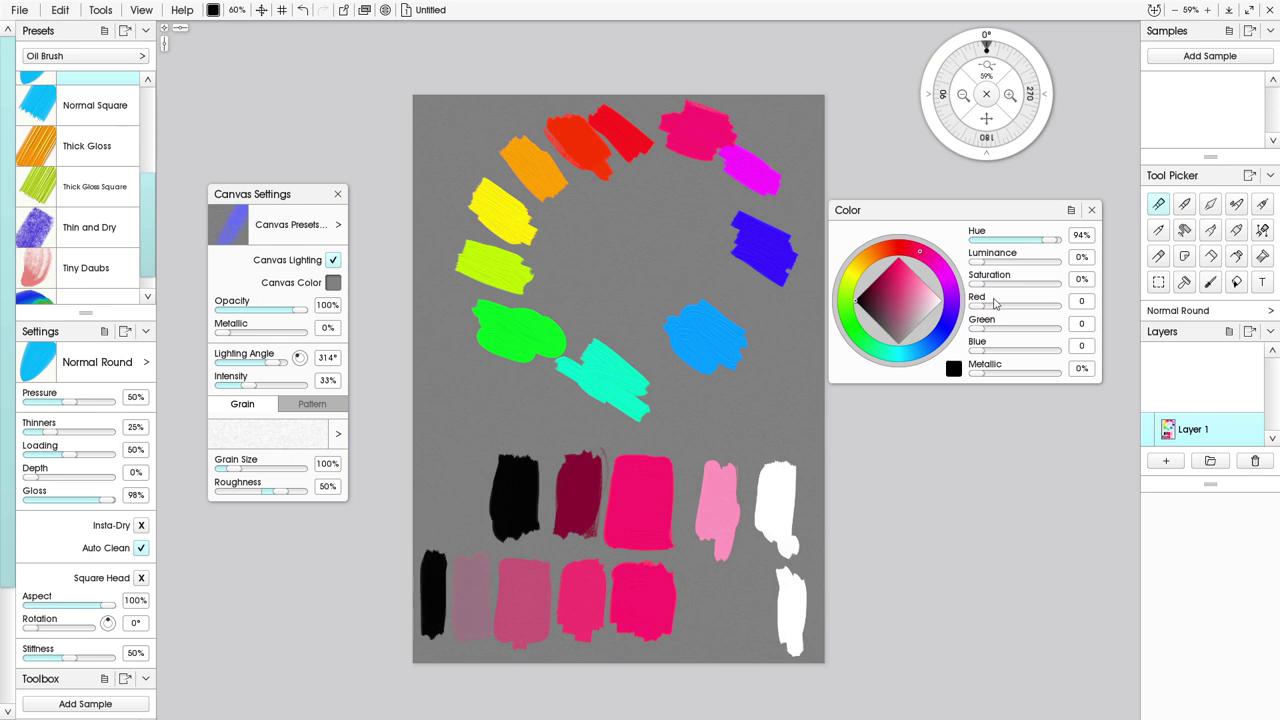
Change the hue to 64%, with 91% luminance and 8% saturation, and paint a pale grey swatch beside the upper black one.
{"action": "left_click_drag", "start_coordinate": [982, 284], "coordinate": [1068, 292]}
{"action": "left_click_drag", "start_coordinate": [1053, 286], "coordinate": [982, 280]}
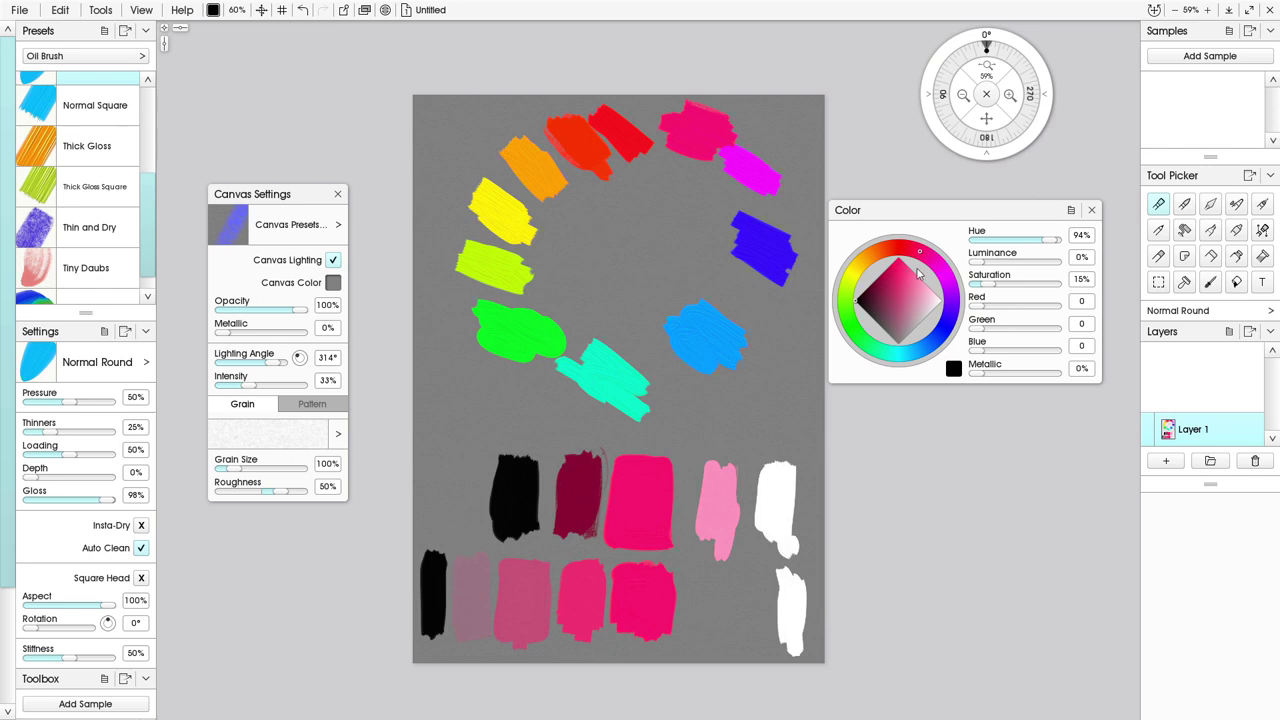
{"action": "left_click", "coordinate": [939, 341]}
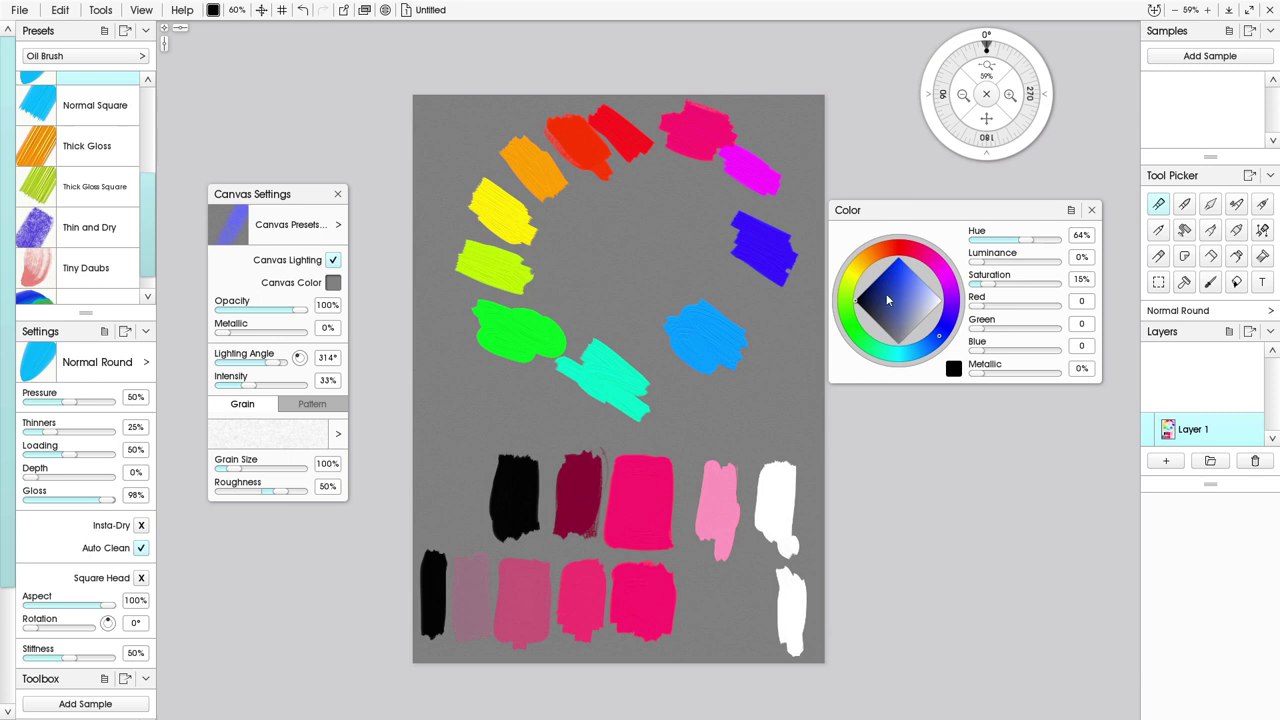
{"action": "left_click_drag", "start_coordinate": [866, 302], "coordinate": [900, 247]}
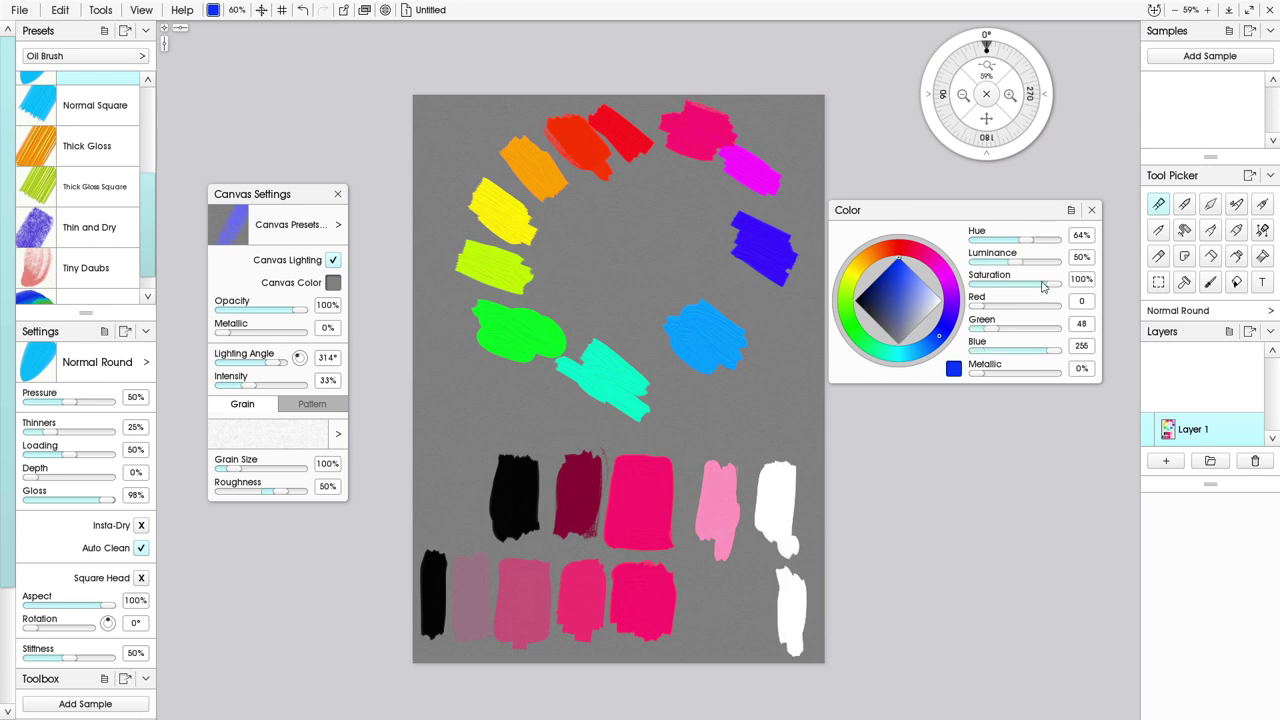
{"action": "mouse_move", "coordinate": [1053, 285]}
{"action": "left_mouse_down"}
{"action": "mouse_move", "coordinate": [982, 283]}
{"action": "mouse_move", "coordinate": [1048, 266]}
{"action": "left_mouse_up"}
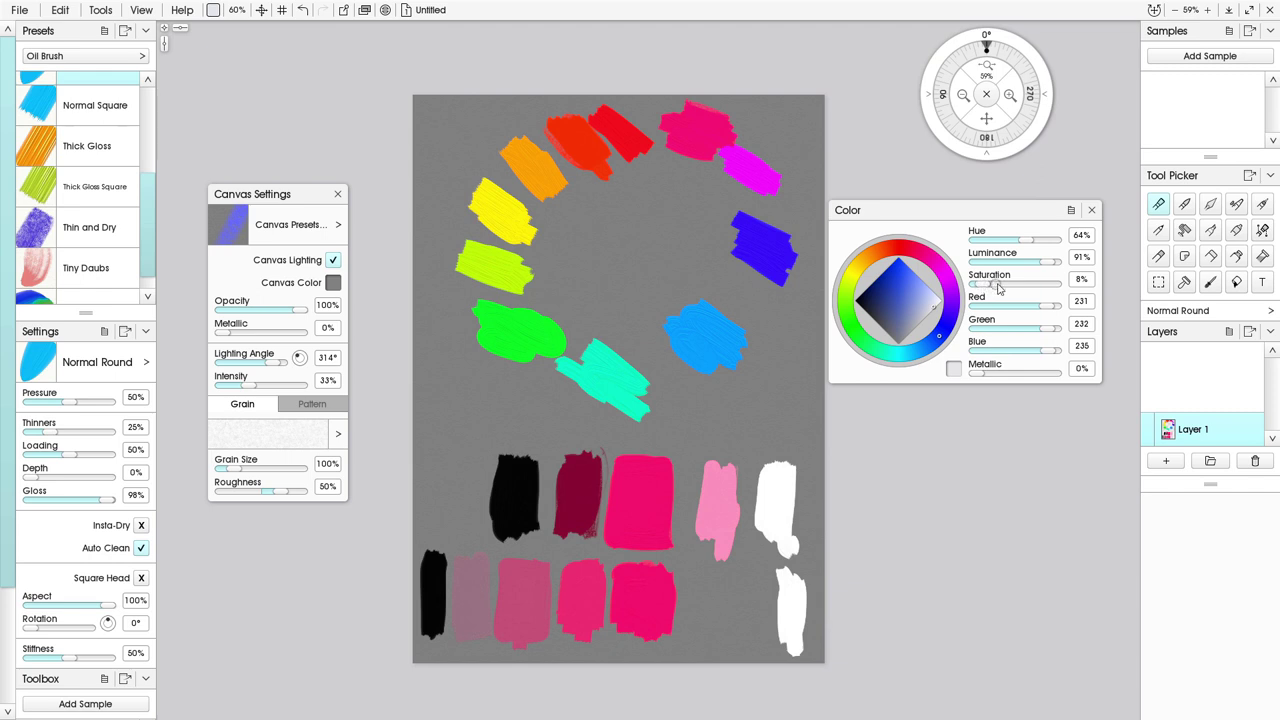
{"action": "mouse_move", "coordinate": [455, 505]}
{"action": "left_mouse_down"}
{"action": "mouse_move", "coordinate": [470, 540]}
{"action": "mouse_move", "coordinate": [470, 500]}
{"action": "left_mouse_up"}
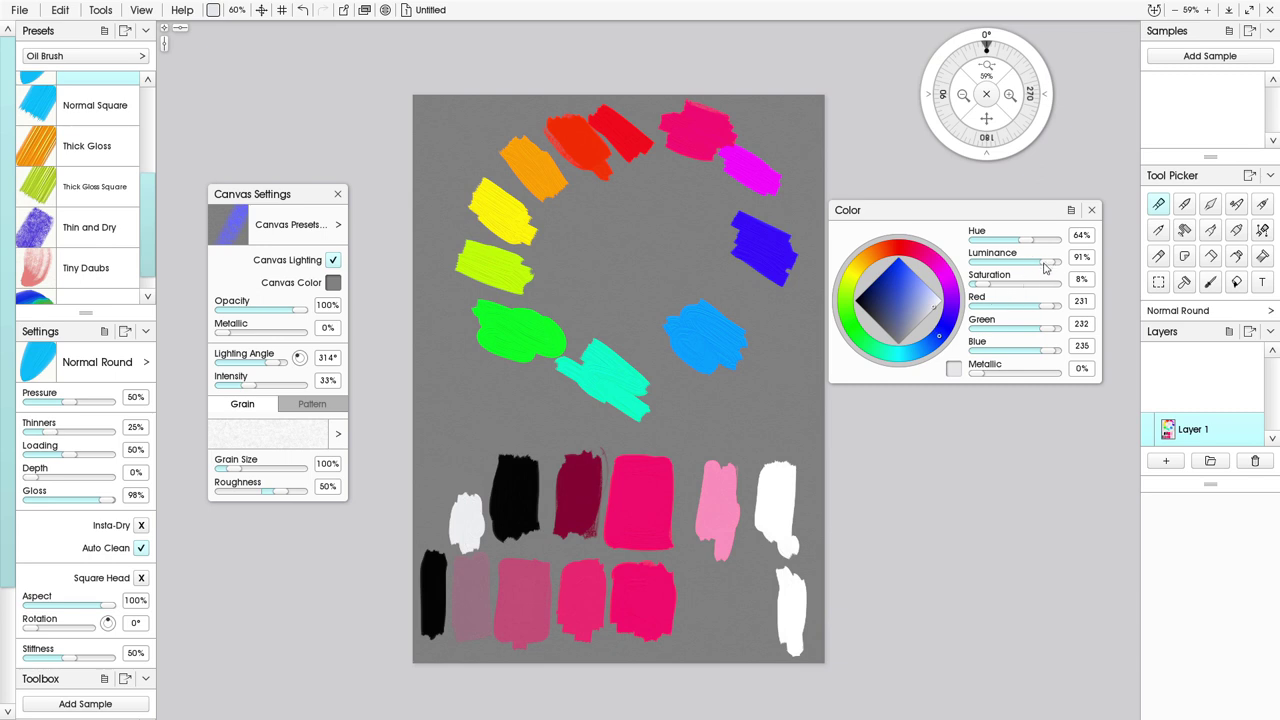
Paint over the pale grey swatch at 78% luminance and 8% saturation, and again at 66% saturation.
{"action": "left_click_drag", "start_coordinate": [1035, 265], "coordinate": [1038, 266]}
{"action": "mouse_move", "coordinate": [452, 500]}
{"action": "left_mouse_down"}
{"action": "mouse_move", "coordinate": [466, 490]}
{"action": "mouse_move", "coordinate": [472, 514]}
{"action": "mouse_move", "coordinate": [472, 484]}
{"action": "mouse_move", "coordinate": [474, 528]}
{"action": "mouse_move", "coordinate": [468, 490]}
{"action": "mouse_move", "coordinate": [456, 512]}
{"action": "mouse_move", "coordinate": [454, 479]}
{"action": "mouse_move", "coordinate": [464, 518]}
{"action": "mouse_move", "coordinate": [463, 480]}
{"action": "mouse_move", "coordinate": [478, 490]}
{"action": "left_mouse_up"}
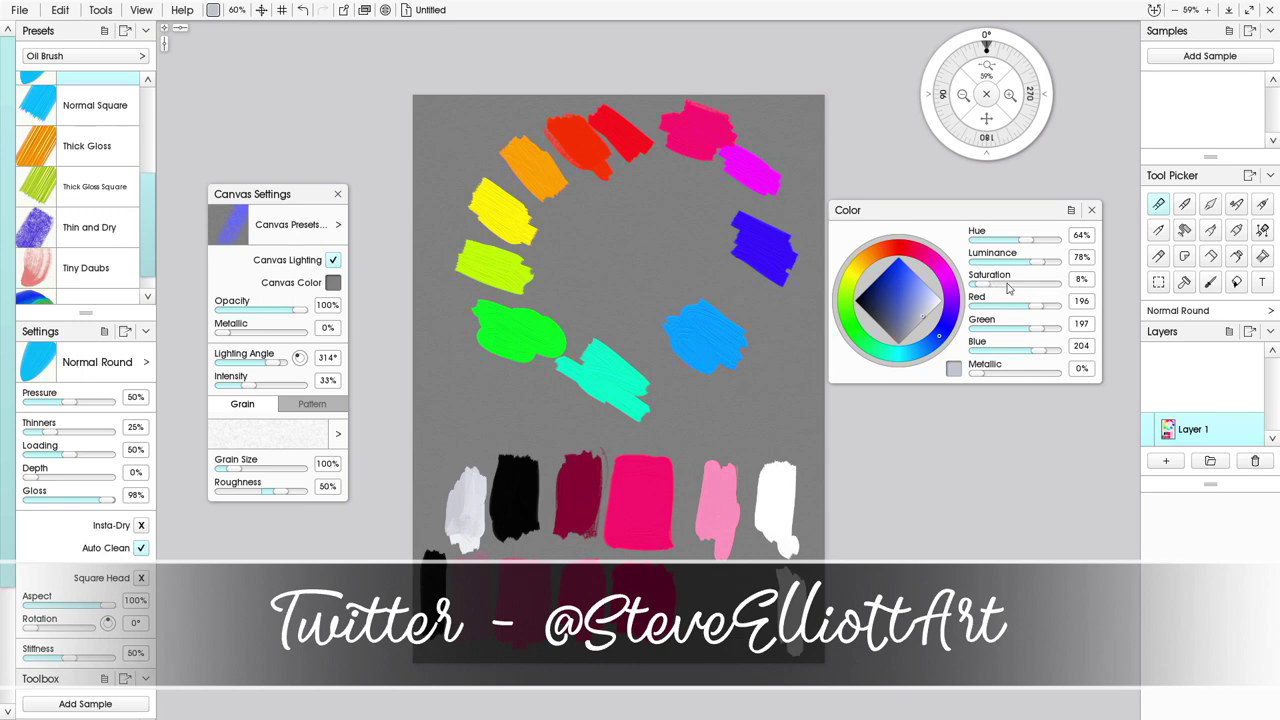
{"action": "left_click_drag", "start_coordinate": [988, 289], "coordinate": [1032, 290]}
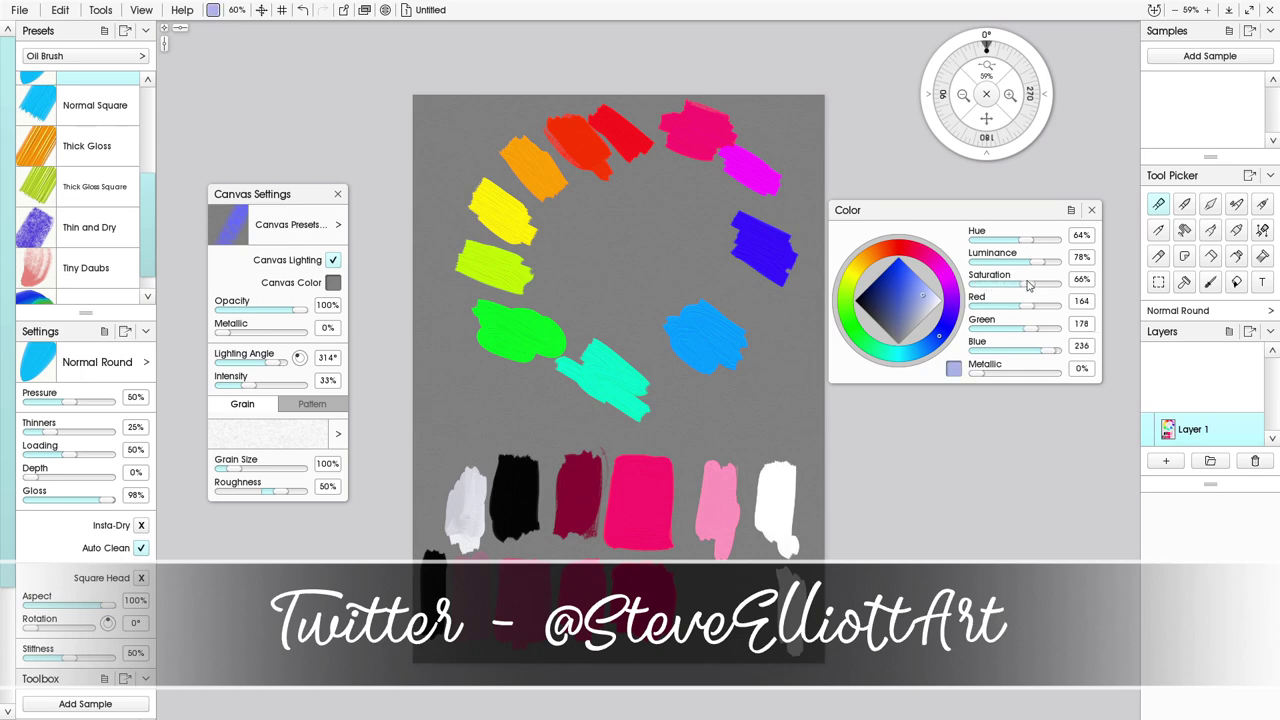
{"action": "mouse_move", "coordinate": [456, 530]}
{"action": "left_mouse_down"}
{"action": "mouse_move", "coordinate": [455, 463]}
{"action": "mouse_move", "coordinate": [470, 535]}
{"action": "mouse_move", "coordinate": [462, 472]}
{"action": "mouse_move", "coordinate": [460, 518]}
{"action": "mouse_move", "coordinate": [461, 481]}
{"action": "mouse_move", "coordinate": [471, 516]}
{"action": "left_mouse_up"}
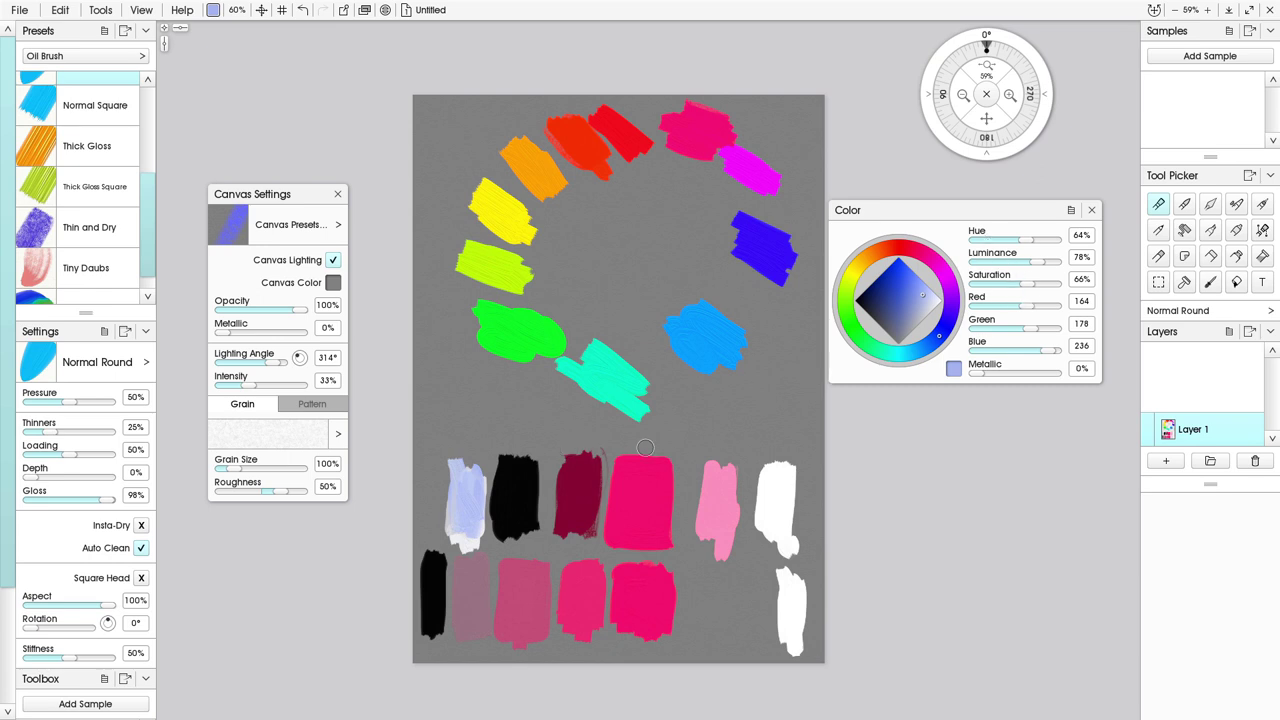
Clear all the paint from Layer 1 and shift the Color panel slightly to the left.
{"action": "left_click", "coordinate": [63, 9]}
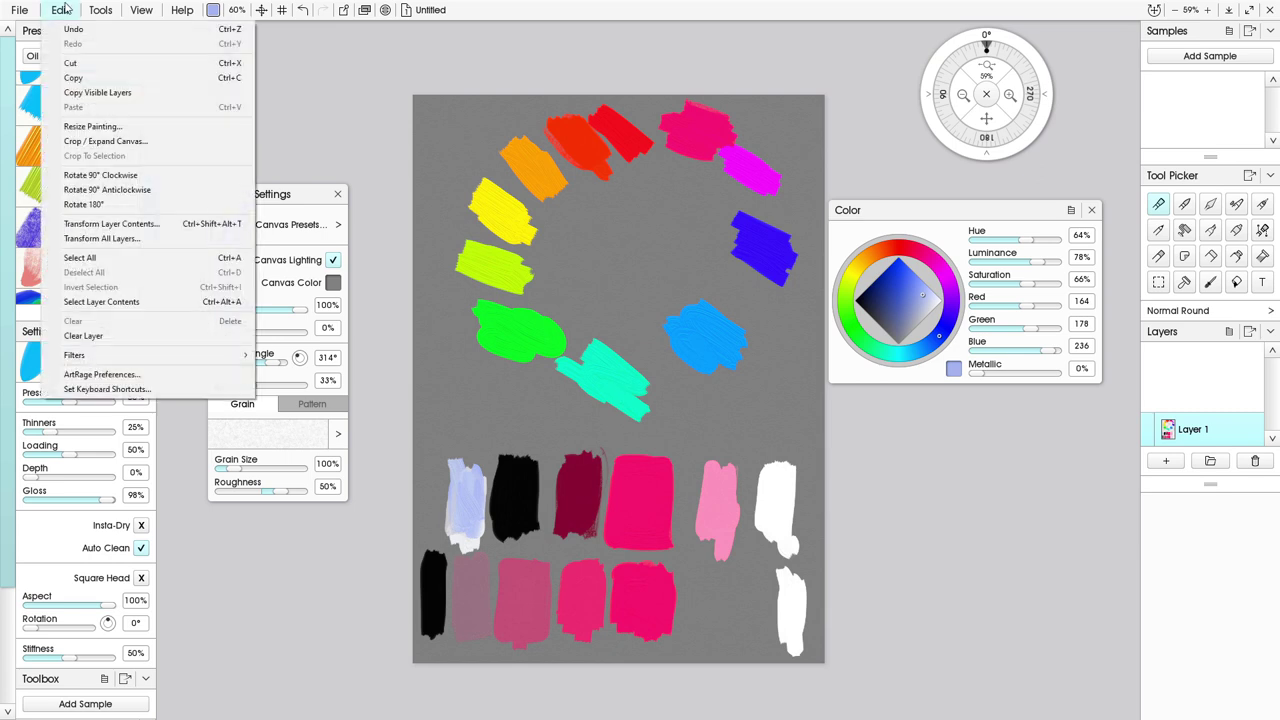
{"action": "left_click", "coordinate": [84, 336]}
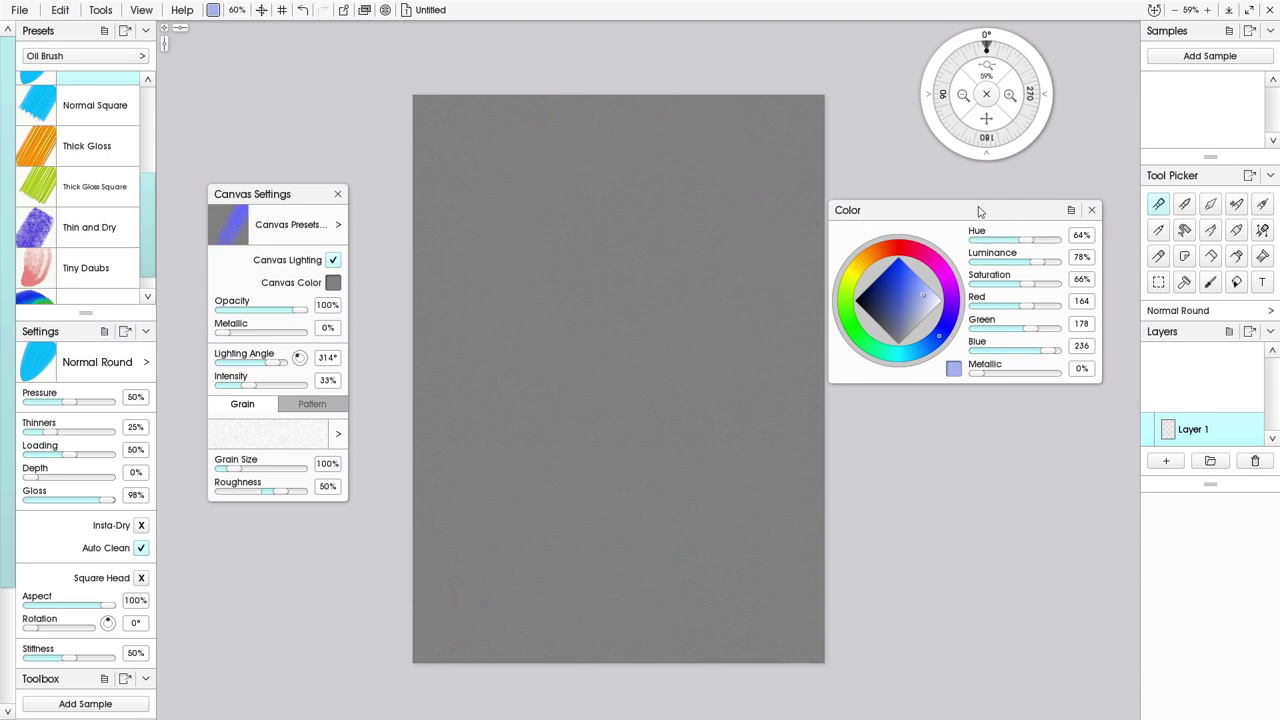
{"action": "left_click_drag", "start_coordinate": [979, 210], "coordinate": [975, 208]}
Examine the Color panel's picker types and its complementary hue options.
{"action": "left_click", "coordinate": [1067, 211]}
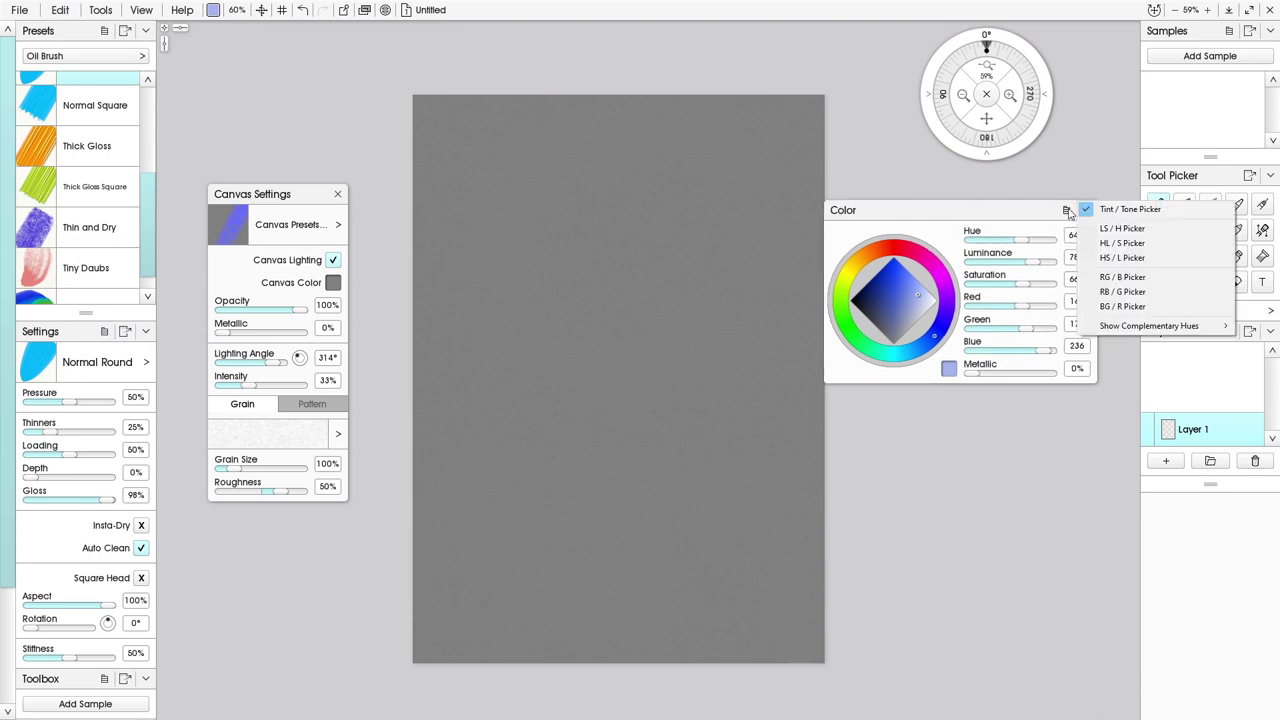
{"action": "left_click", "coordinate": [1060, 215]}
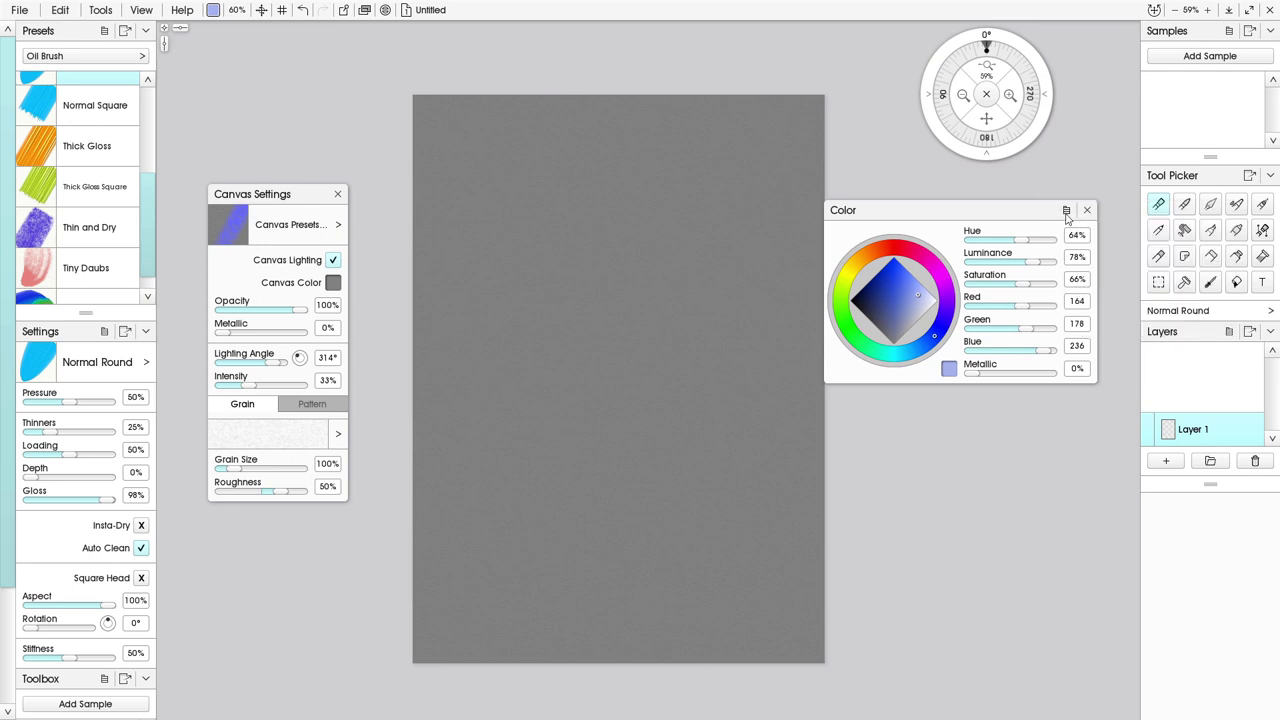
{"action": "left_click", "coordinate": [1067, 211]}
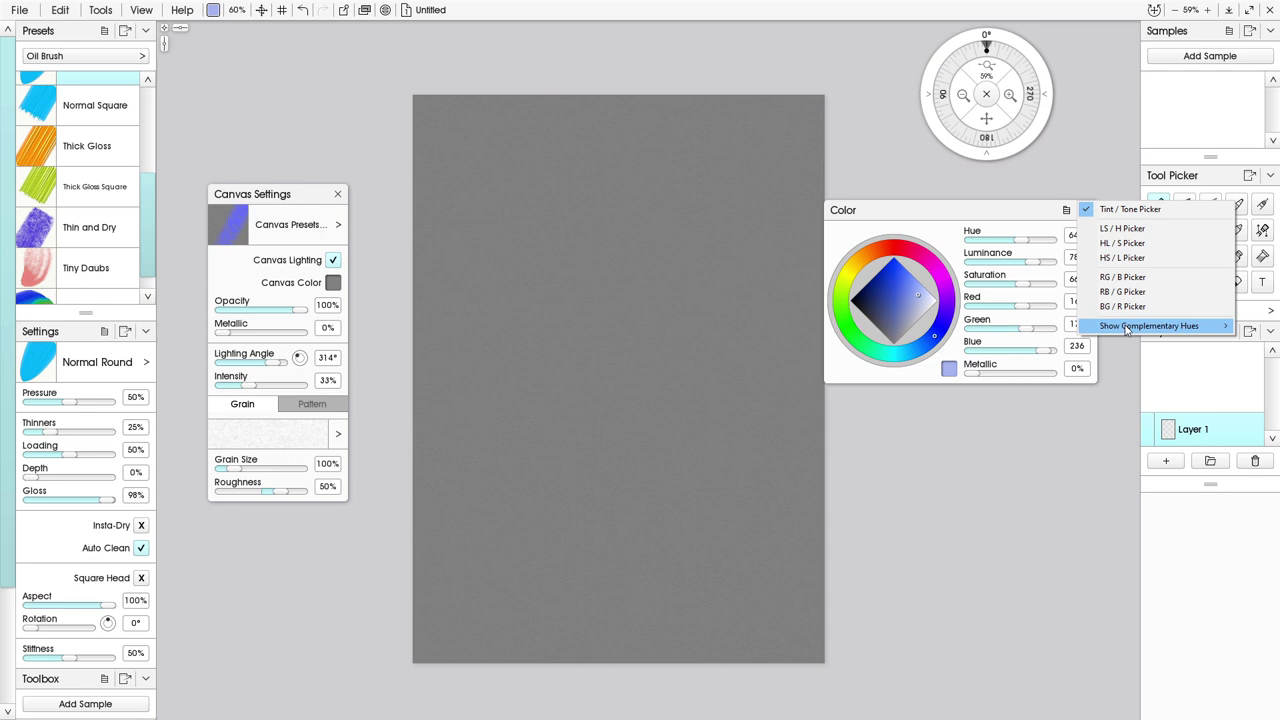
{"action": "mouse_move", "coordinate": [1127, 330]}
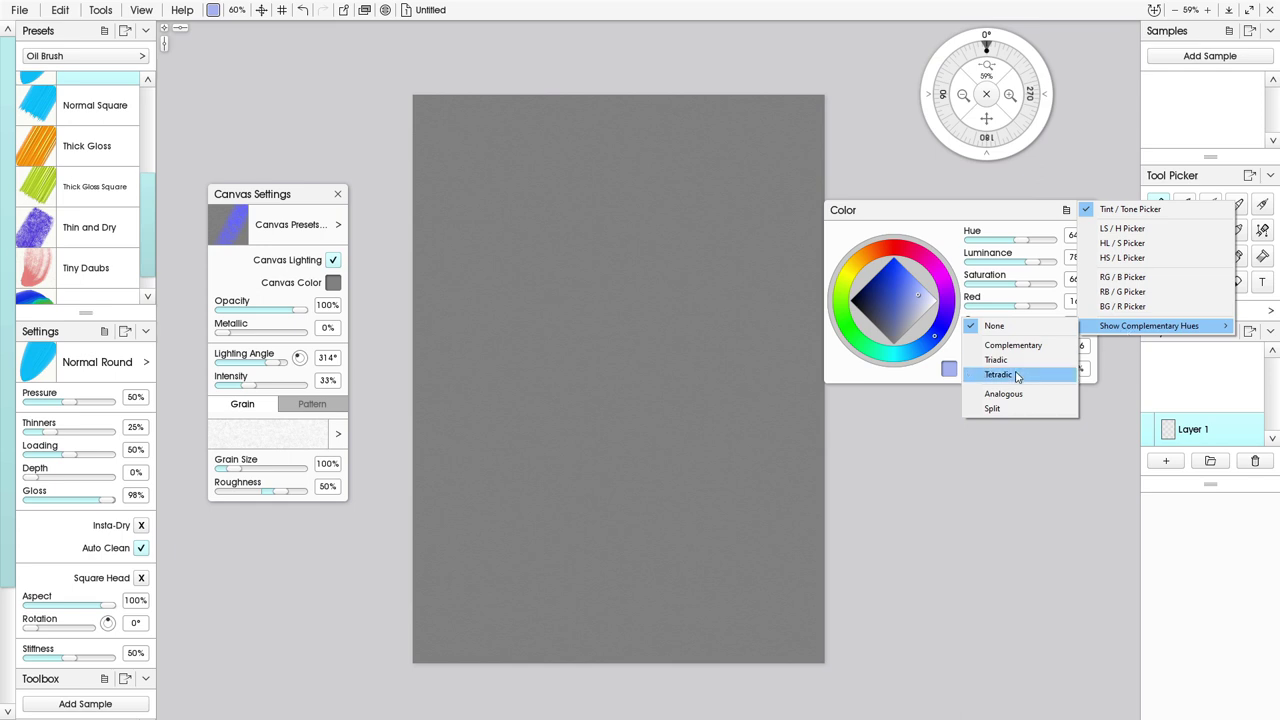
{"action": "left_click", "coordinate": [971, 487]}
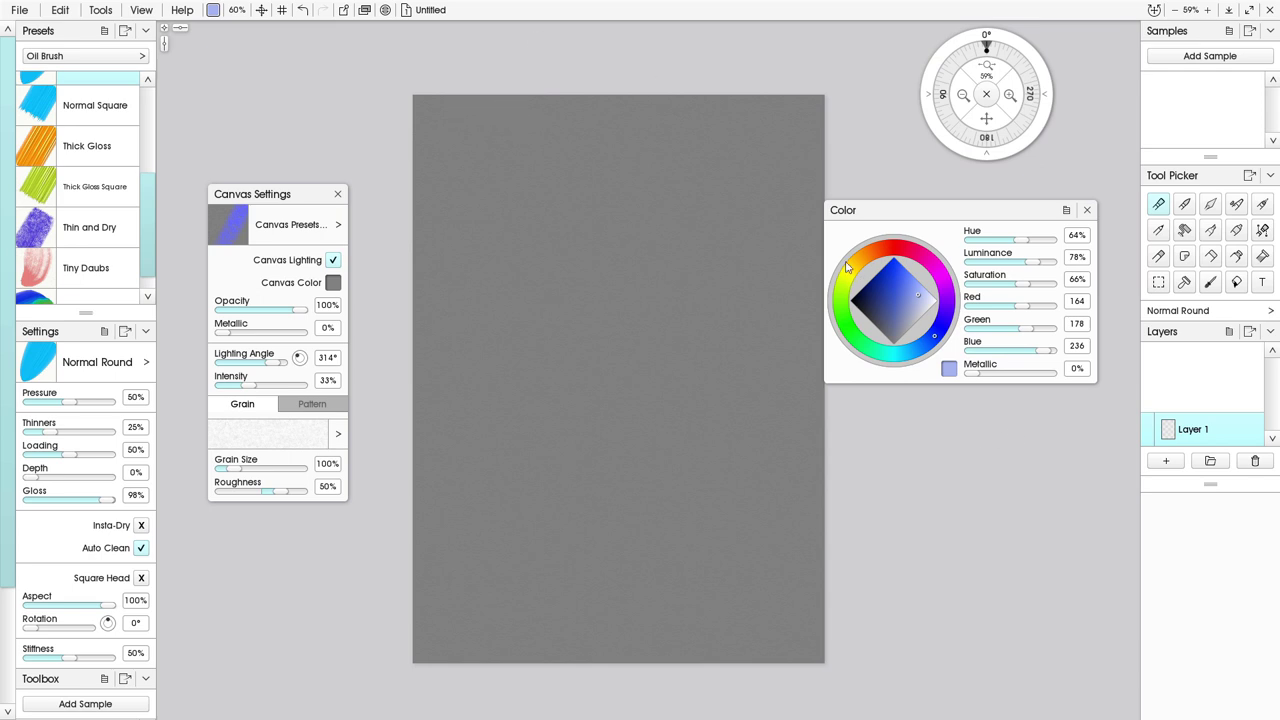
Paint a pure blue swatch (luminance 50%, saturation 100%) near the canvas top, and a pale one (82%, 76%) to its right.
{"action": "left_click", "coordinate": [921, 292]}
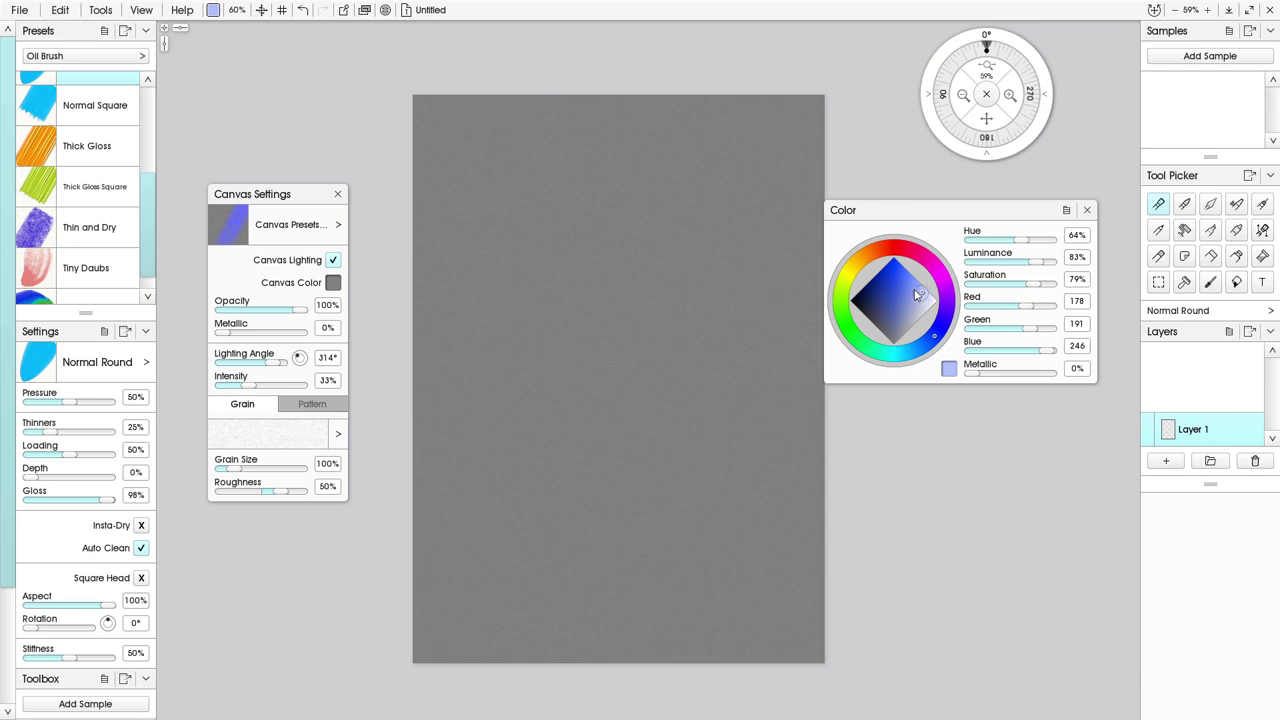
{"action": "left_click_drag", "start_coordinate": [921, 295], "coordinate": [892, 255]}
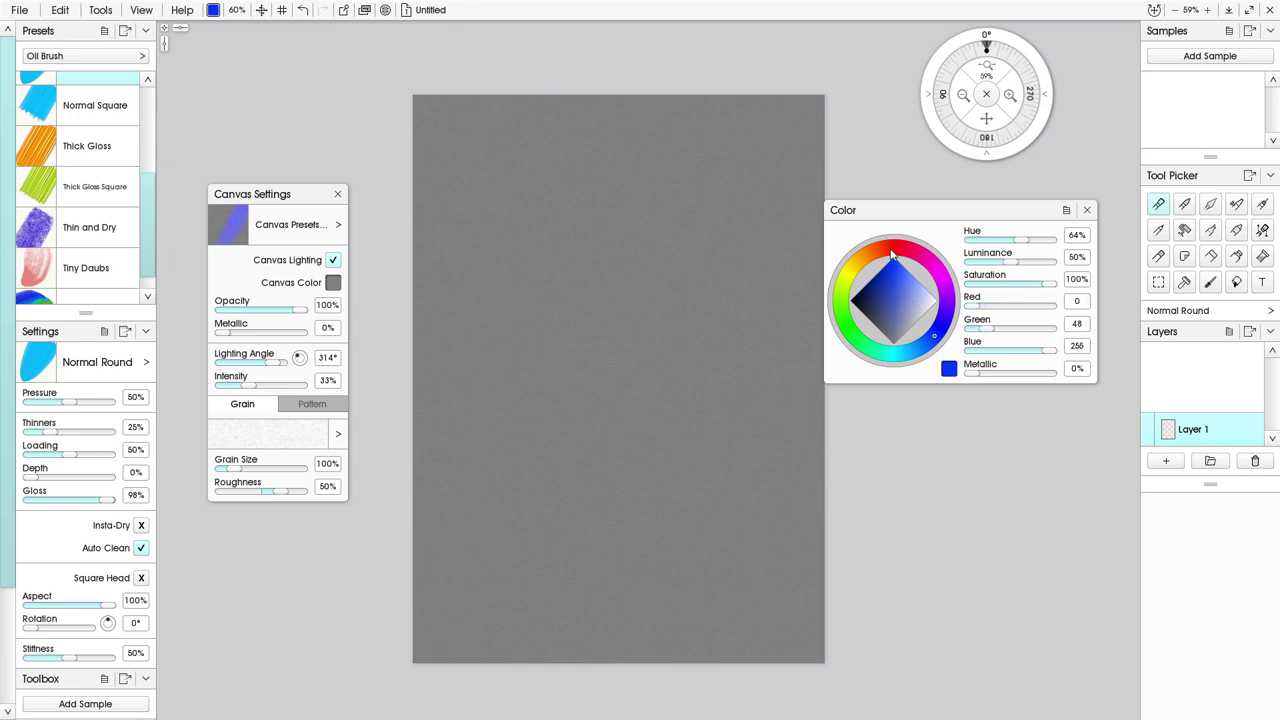
{"action": "mouse_move", "coordinate": [590, 128]}
{"action": "left_mouse_down"}
{"action": "mouse_move", "coordinate": [592, 195]}
{"action": "mouse_move", "coordinate": [606, 130]}
{"action": "mouse_move", "coordinate": [610, 196]}
{"action": "left_mouse_up"}
{"action": "left_click", "coordinate": [921, 294]}
{"action": "mouse_move", "coordinate": [650, 130]}
{"action": "left_mouse_down"}
{"action": "mouse_move", "coordinate": [666, 192]}
{"action": "mouse_move", "coordinate": [673, 134]}
{"action": "mouse_move", "coordinate": [681, 194]}
{"action": "left_mouse_up"}
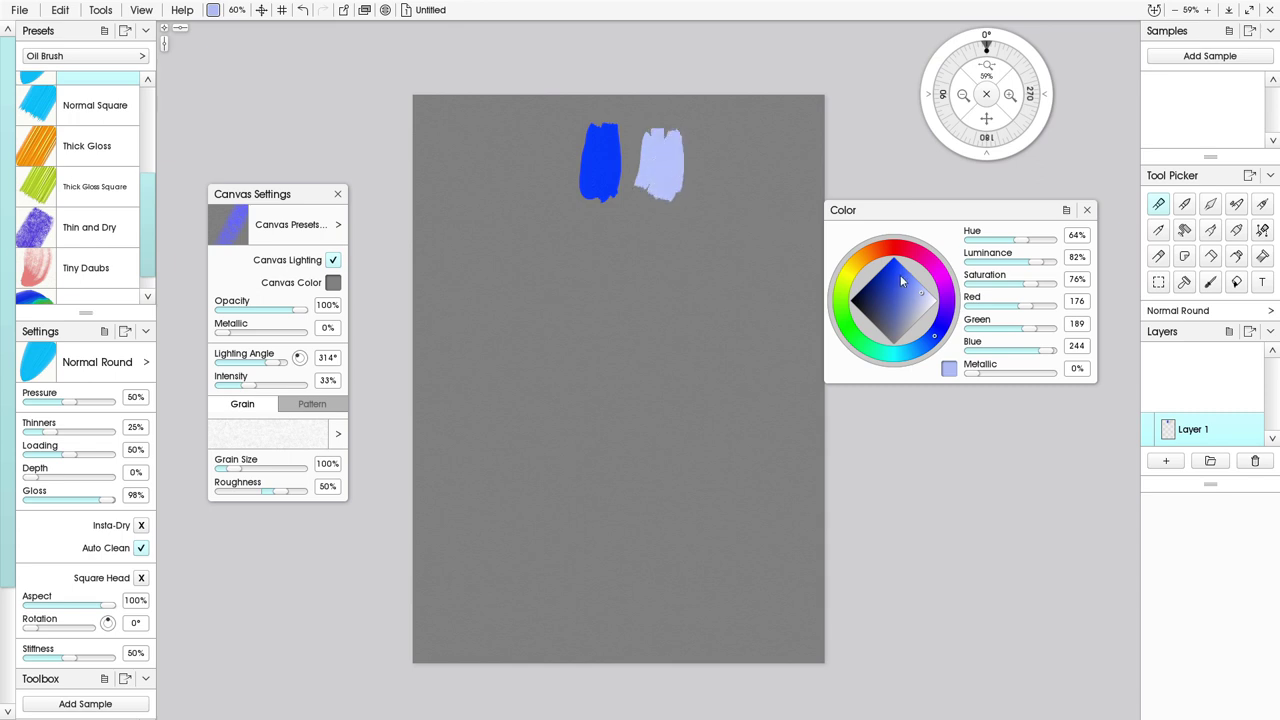
Paint a very pale blue swatch at the row's right end, and muted grey-blue swatches beneath at 73% and 63% luminance.
{"action": "left_click", "coordinate": [927, 300]}
{"action": "mouse_move", "coordinate": [710, 150]}
{"action": "left_mouse_down"}
{"action": "mouse_move", "coordinate": [698, 220]}
{"action": "mouse_move", "coordinate": [721, 207]}
{"action": "mouse_move", "coordinate": [736, 228]}
{"action": "left_mouse_up"}
{"action": "left_click", "coordinate": [913, 311]}
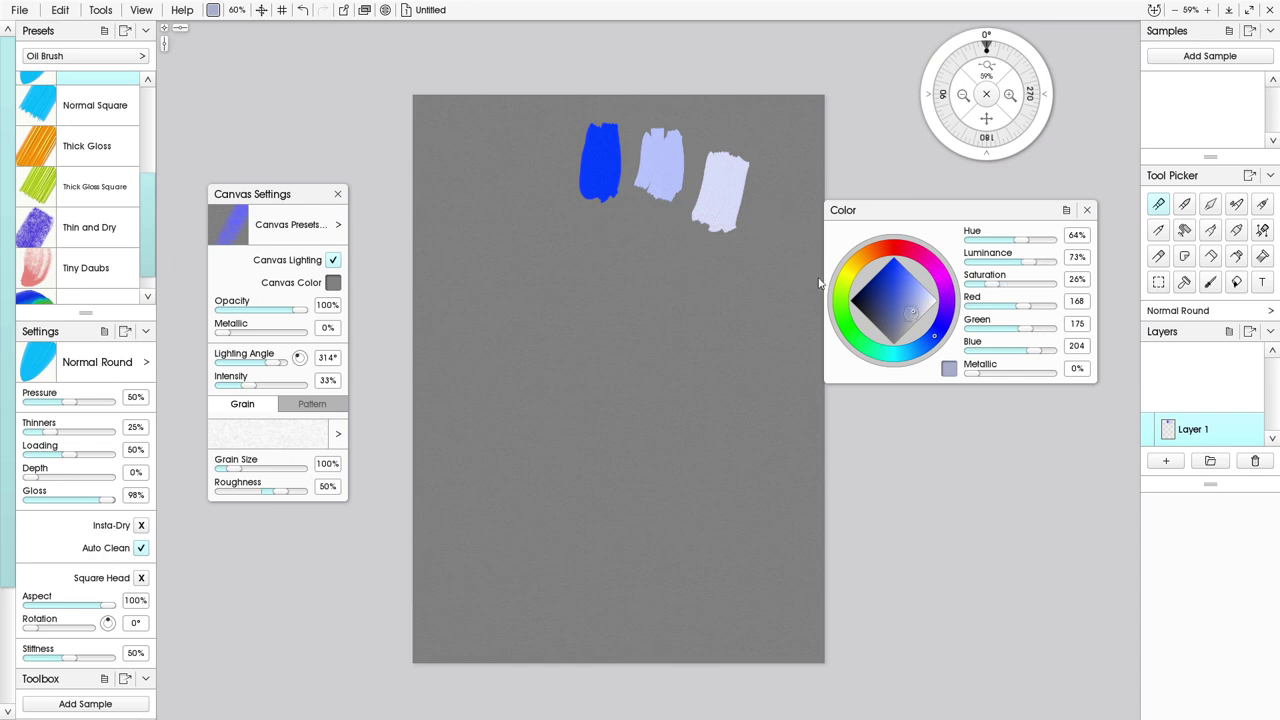
{"action": "mouse_move", "coordinate": [643, 238]}
{"action": "left_mouse_down"}
{"action": "mouse_move", "coordinate": [682, 280]}
{"action": "mouse_move", "coordinate": [658, 228]}
{"action": "mouse_move", "coordinate": [572, 238]}
{"action": "mouse_move", "coordinate": [596, 254]}
{"action": "mouse_move", "coordinate": [582, 248]}
{"action": "left_mouse_up"}
{"action": "left_click", "coordinate": [904, 323]}
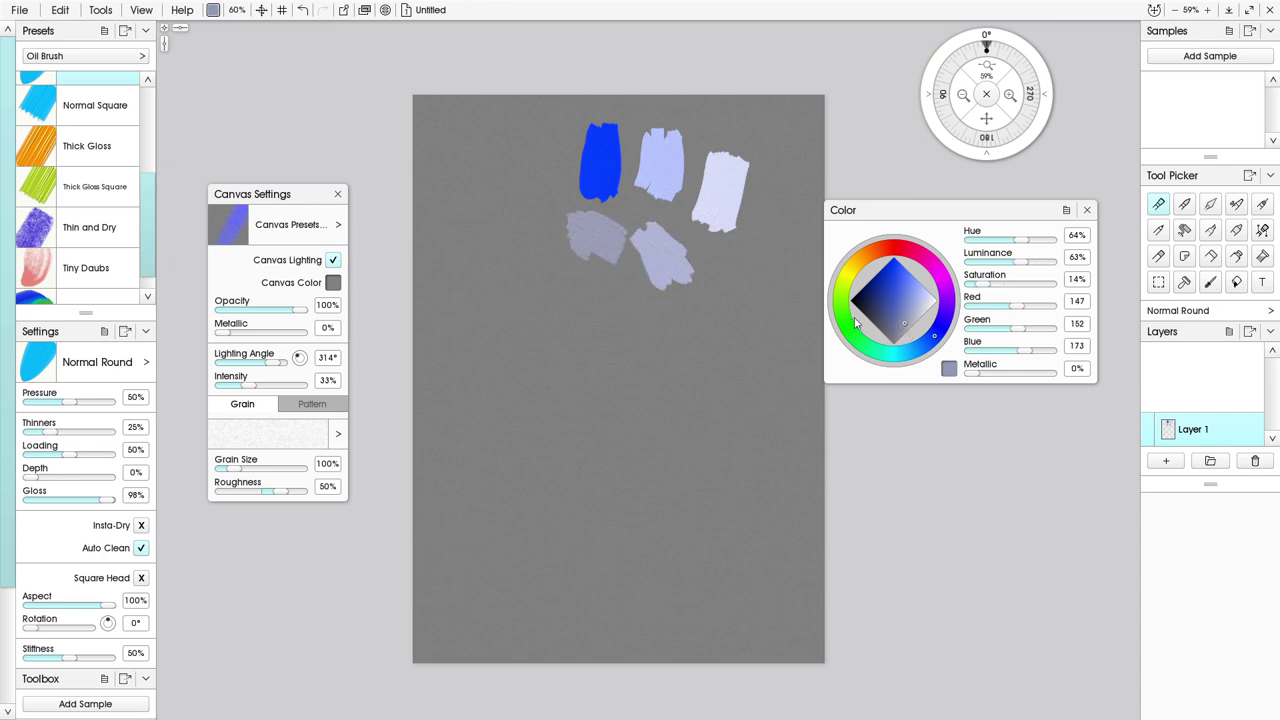
Paint a slate blue swatch left of the grey-blue ones, and a dark navy swatch (15% luminance, 54% saturation) above it.
{"action": "left_click", "coordinate": [882, 316]}
{"action": "mouse_move", "coordinate": [505, 192]}
{"action": "left_mouse_down"}
{"action": "mouse_move", "coordinate": [560, 215]}
{"action": "mouse_move", "coordinate": [505, 240]}
{"action": "mouse_move", "coordinate": [538, 232]}
{"action": "left_mouse_up"}
{"action": "left_click", "coordinate": [863, 298]}
{"action": "mouse_move", "coordinate": [550, 176]}
{"action": "left_mouse_down"}
{"action": "mouse_move", "coordinate": [565, 150]}
{"action": "mouse_move", "coordinate": [508, 126]}
{"action": "mouse_move", "coordinate": [545, 135]}
{"action": "left_mouse_up"}
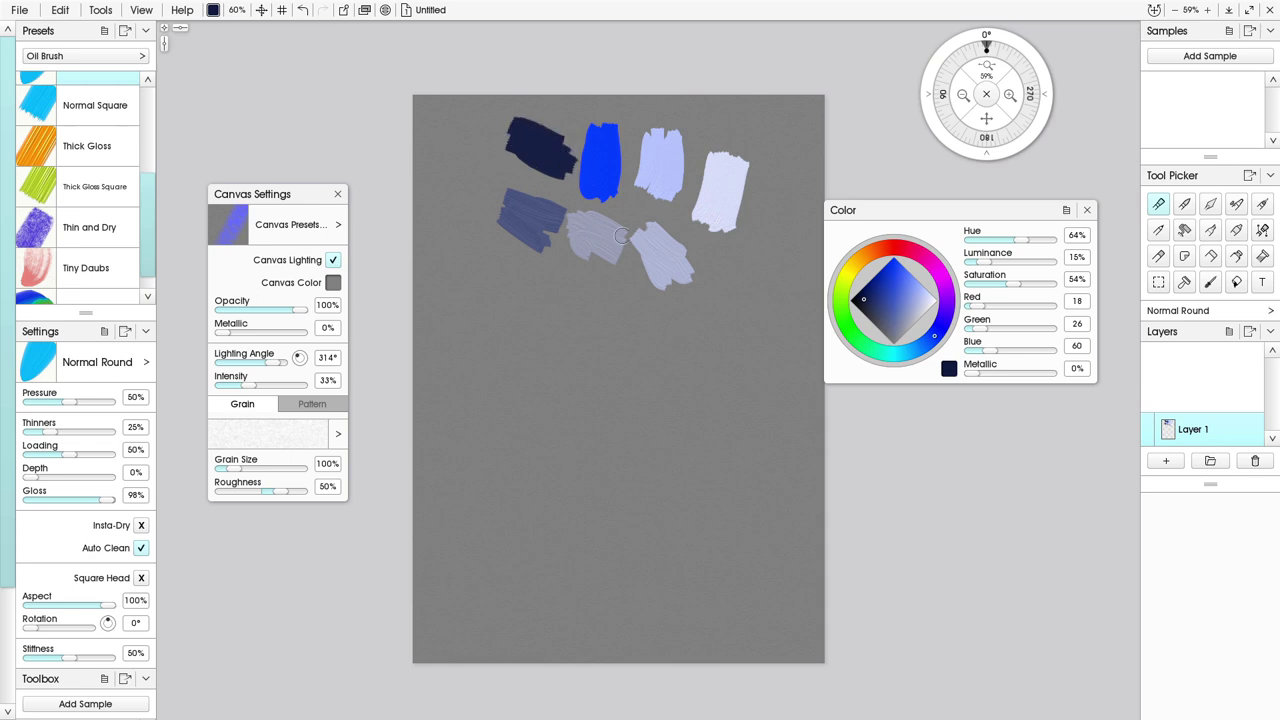
Paint deep blue swatches at 20% luminance and 88% saturation below the slate blue swatch and the right-hand grey-blue swatch.
{"action": "left_click", "coordinate": [868, 288]}
{"action": "mouse_move", "coordinate": [525, 258]}
{"action": "left_mouse_down"}
{"action": "mouse_move", "coordinate": [568, 293]}
{"action": "mouse_move", "coordinate": [578, 279]}
{"action": "mouse_move", "coordinate": [534, 253]}
{"action": "left_mouse_up"}
{"action": "mouse_move", "coordinate": [620, 288]}
{"action": "left_mouse_down"}
{"action": "mouse_move", "coordinate": [658, 318]}
{"action": "mouse_move", "coordinate": [657, 269]}
{"action": "mouse_move", "coordinate": [698, 318]}
{"action": "left_mouse_up"}
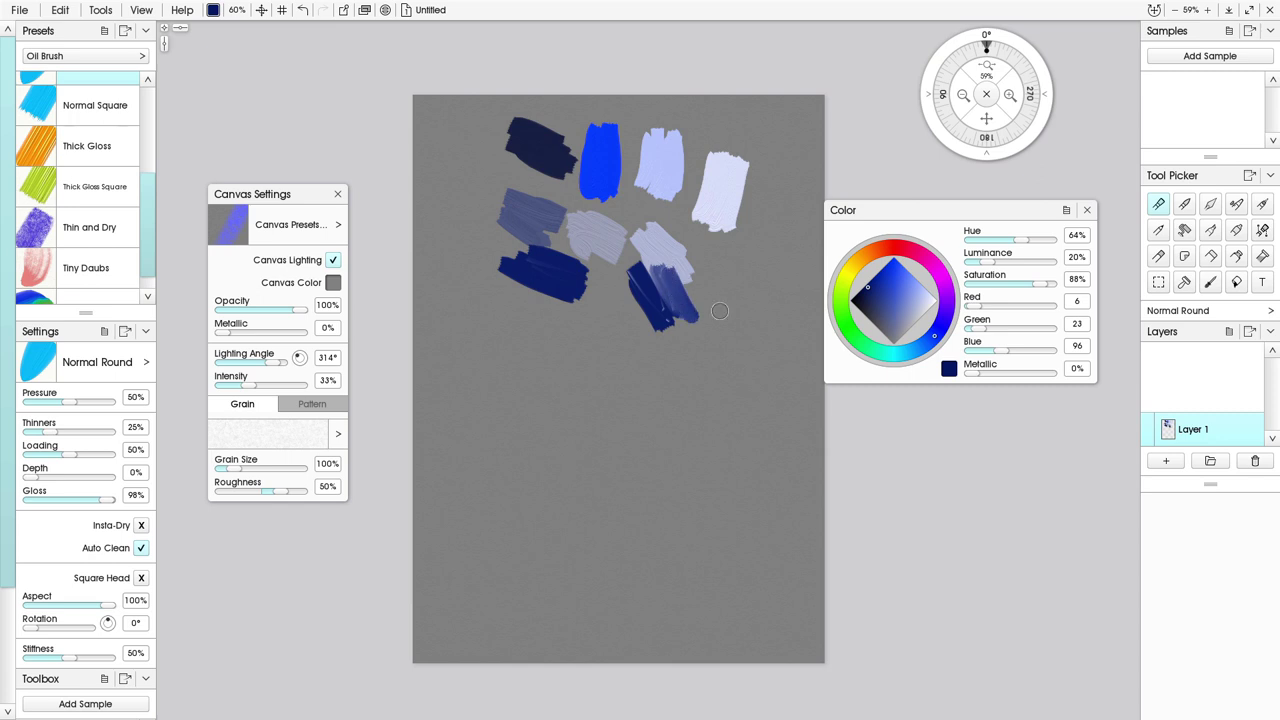
Pick the colors of the dark navy swatch and both deep blue swatches, adding each to the color samples.
{"action": "key", "text": "alt"}
{"action": "left_click", "coordinate": [535, 141], "text": "alt"}
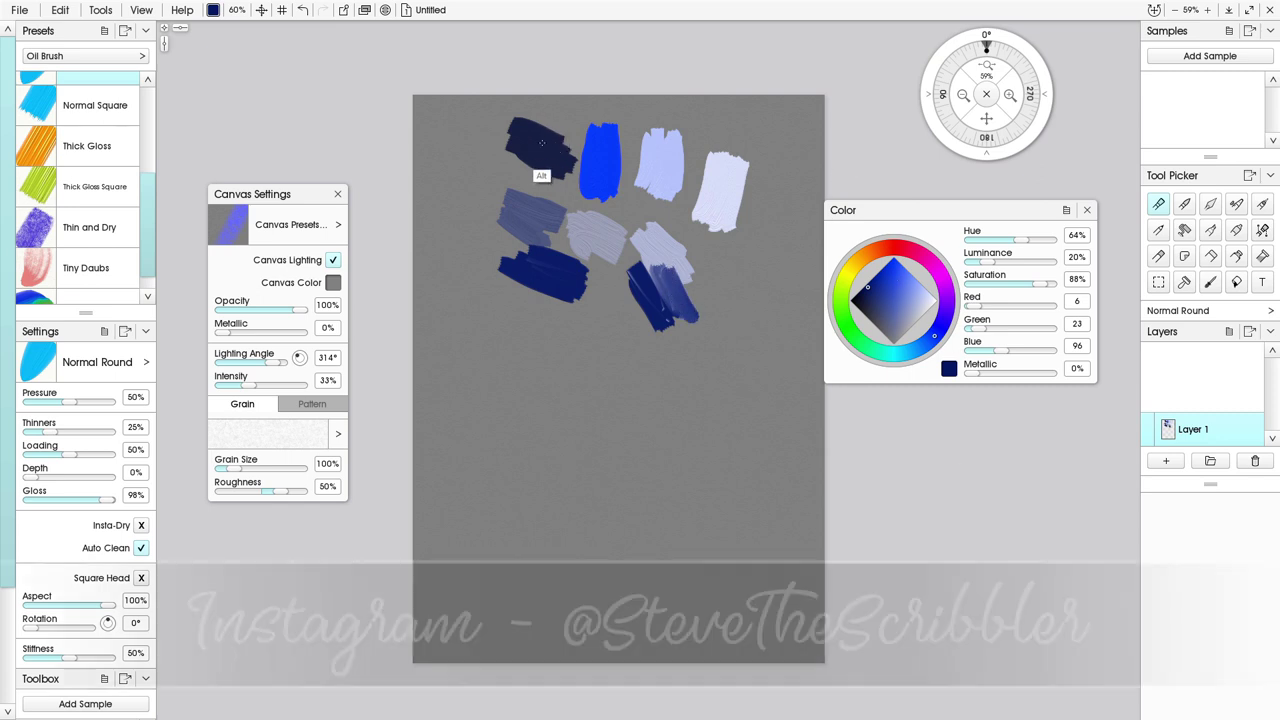
{"action": "left_click", "coordinate": [1179, 57]}
{"action": "key", "text": "alt"}
{"action": "left_click", "coordinate": [567, 272], "text": "alt"}
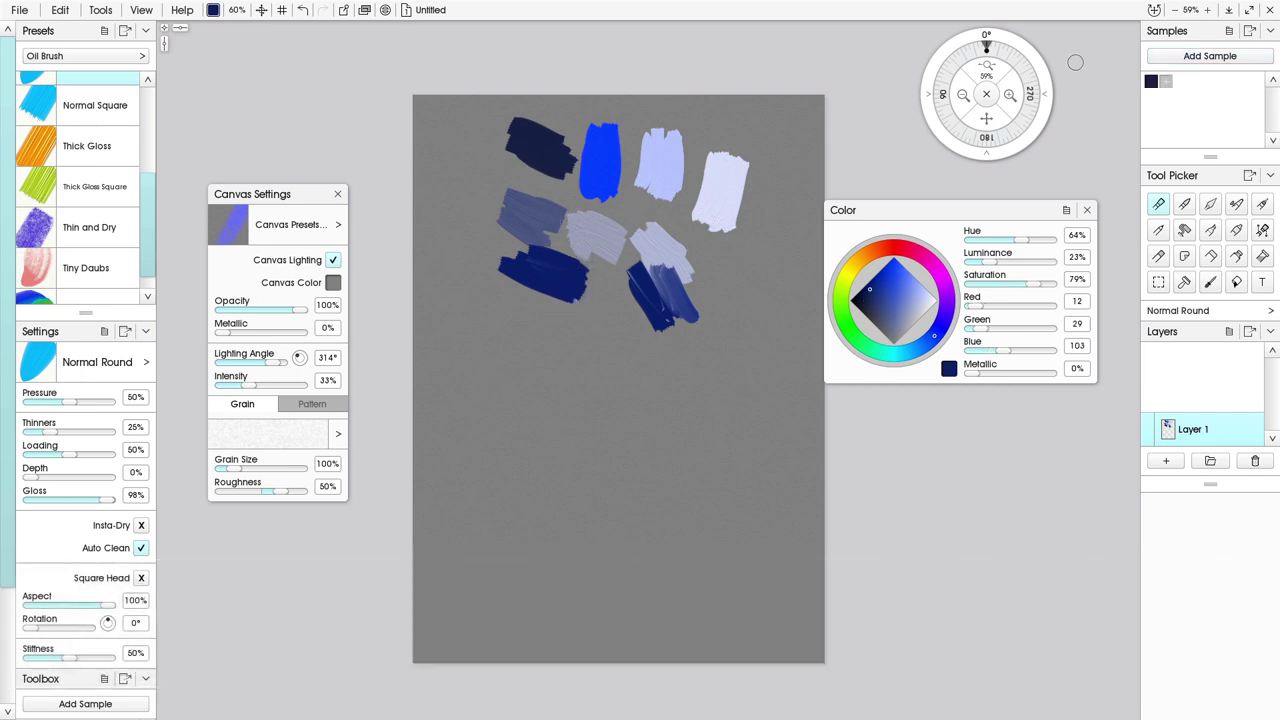
{"action": "left_click", "coordinate": [1171, 58]}
{"action": "left_click", "coordinate": [645, 318], "text": "alt"}
{"action": "left_click", "coordinate": [1180, 56]}
Pick the colors of the three muted middle-row swatches, from grey-blue to slate to light grey-blue, and save each as a sample.
{"action": "left_click", "coordinate": [599, 230], "text": "alt"}
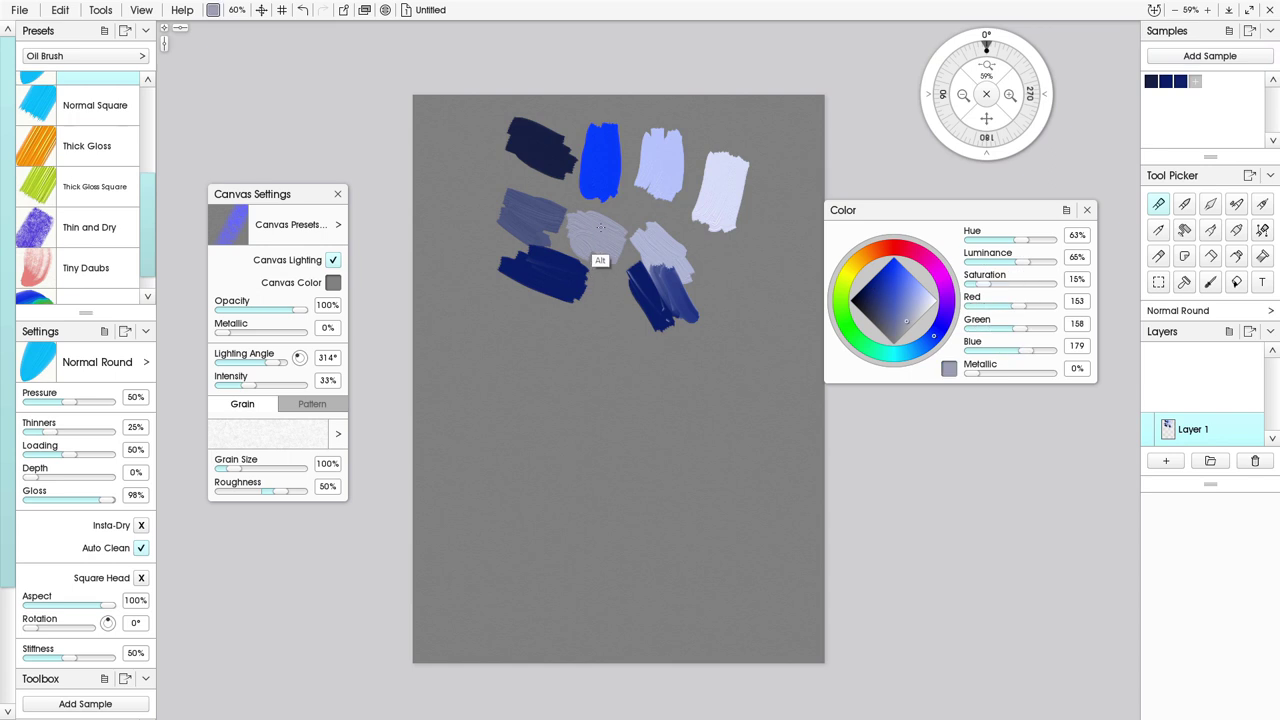
{"action": "left_click", "coordinate": [1200, 56]}
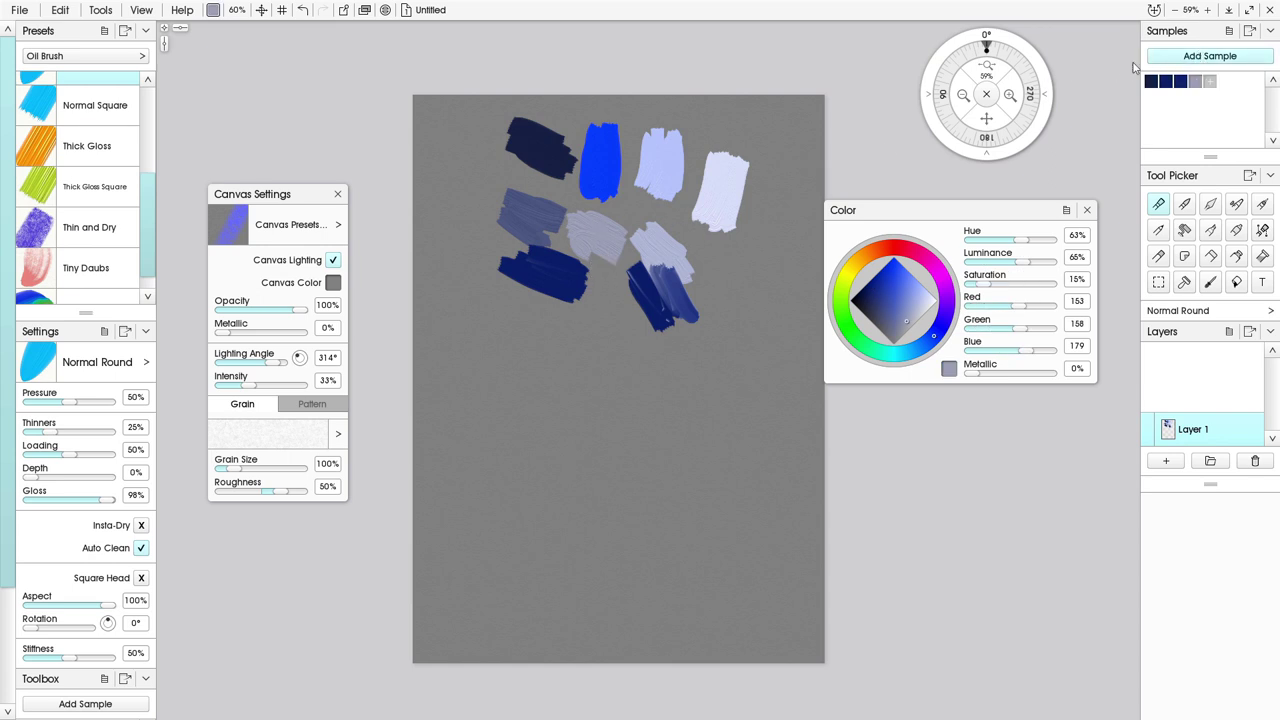
{"action": "left_click", "coordinate": [538, 232], "text": "alt"}
{"action": "left_click", "coordinate": [1186, 56]}
{"action": "left_click", "coordinate": [663, 269], "text": "alt"}
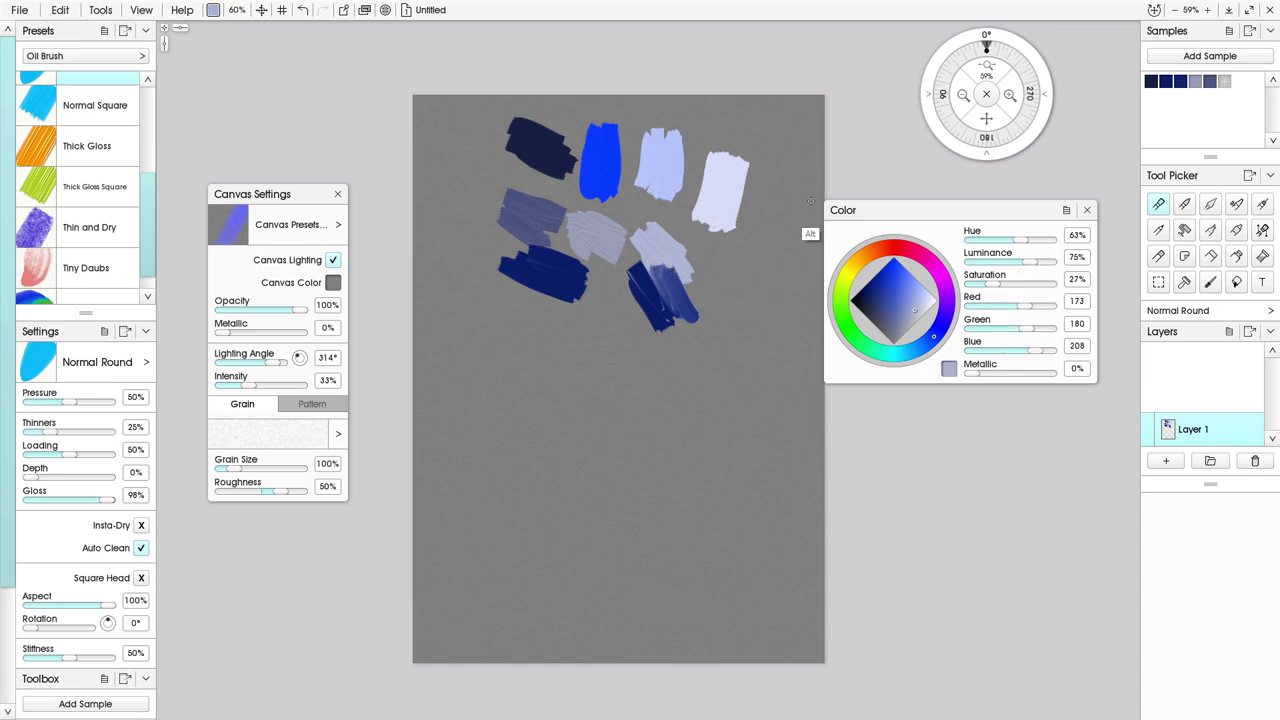
{"action": "left_click", "coordinate": [1178, 58]}
Save the very pale blue and the pale blue top-row swatches as color samples.
{"action": "left_click", "coordinate": [708, 200], "text": "alt"}
{"action": "left_click", "coordinate": [1182, 58]}
{"action": "left_click", "coordinate": [665, 178], "text": "alt"}
{"action": "left_click", "coordinate": [1166, 55]}
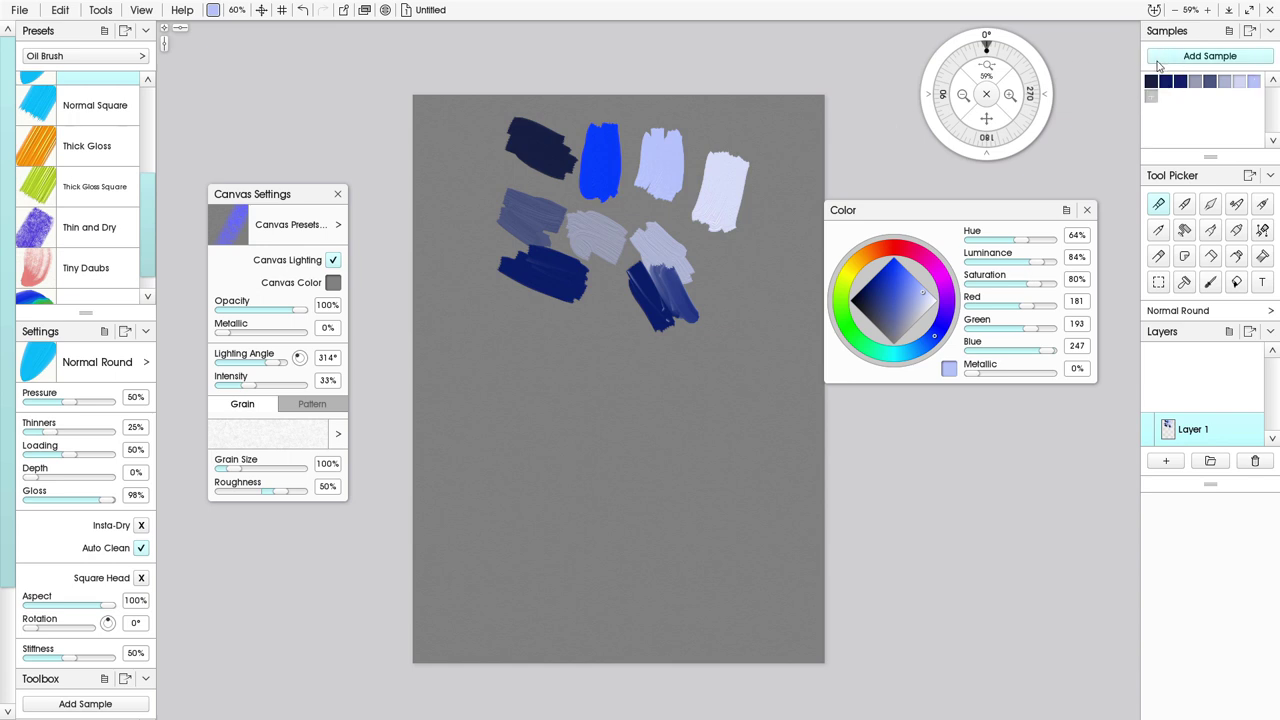
Set the hue to 6% and paint a pure orange swatch mid-canvas, with two pale peach swatches to its right.
{"action": "left_click", "coordinate": [875, 251]}
{"action": "left_click", "coordinate": [894, 259]}
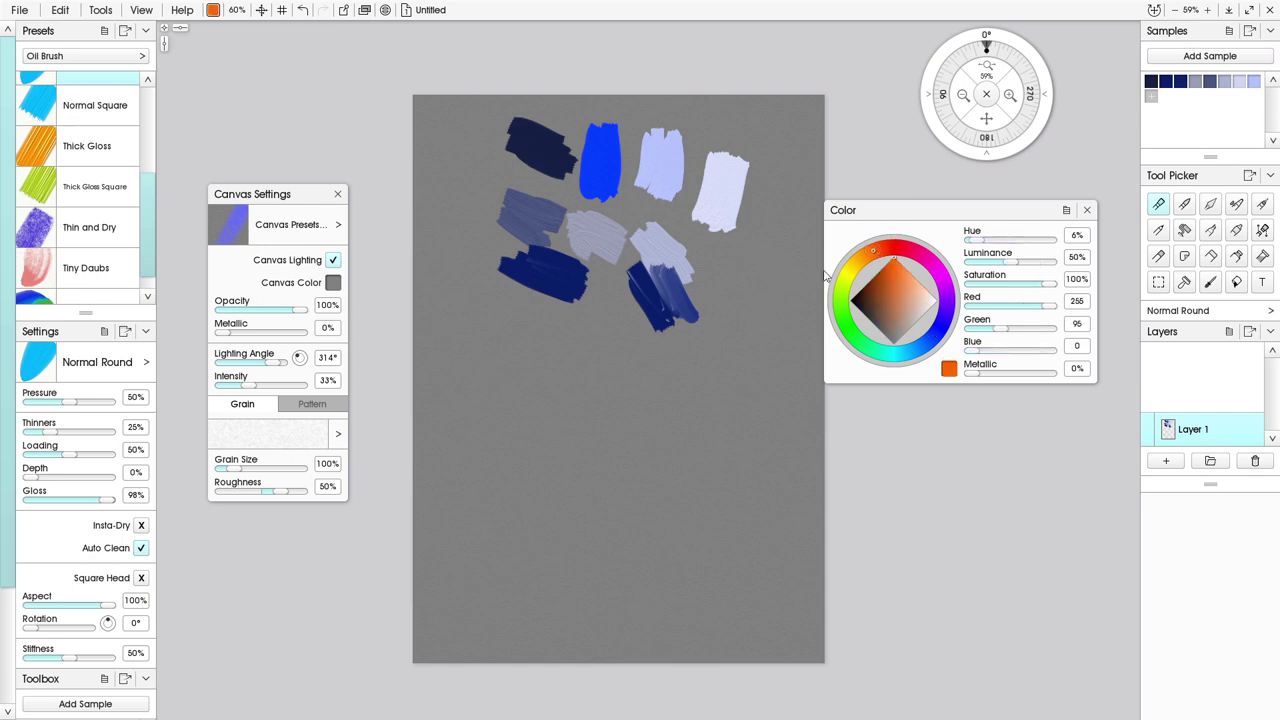
{"action": "left_click", "coordinate": [648, 385]}
{"action": "mouse_move", "coordinate": [658, 397]}
{"action": "left_mouse_down"}
{"action": "mouse_move", "coordinate": [624, 365]}
{"action": "mouse_move", "coordinate": [662, 387]}
{"action": "mouse_move", "coordinate": [638, 363]}
{"action": "mouse_move", "coordinate": [727, 363]}
{"action": "mouse_move", "coordinate": [705, 349]}
{"action": "mouse_move", "coordinate": [927, 303]}
{"action": "mouse_move", "coordinate": [702, 383]}
{"action": "mouse_move", "coordinate": [748, 412]}
{"action": "left_mouse_up"}
{"action": "left_click", "coordinate": [920, 301]}
{"action": "left_click", "coordinate": [927, 301]}
Paint brown swatches at 23% and 17% luminance left of and below the orange one, and another orange swatch above the peach pair.
{"action": "left_click", "coordinate": [870, 295]}
{"action": "mouse_move", "coordinate": [555, 362]}
{"action": "left_mouse_down"}
{"action": "mouse_move", "coordinate": [575, 378]}
{"action": "mouse_move", "coordinate": [590, 350]}
{"action": "left_mouse_up"}
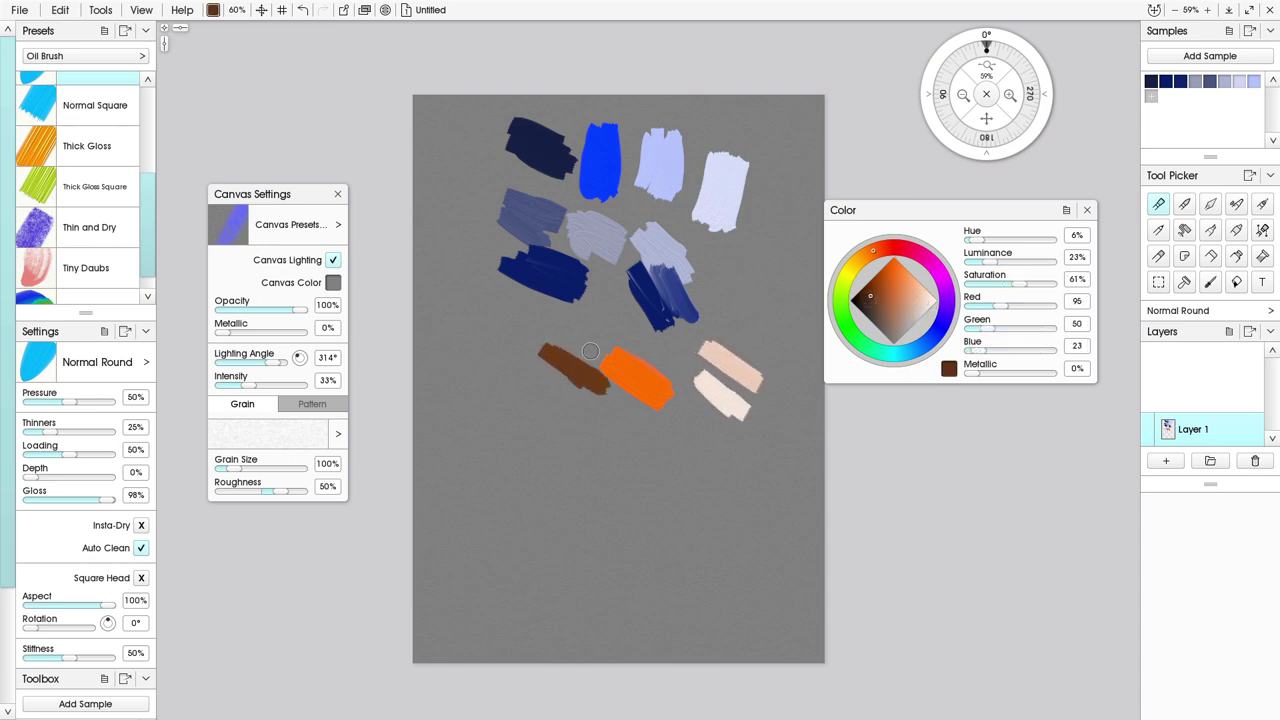
{"action": "left_click", "coordinate": [894, 264]}
{"action": "left_click_drag", "start_coordinate": [708, 339], "coordinate": [772, 330]}
{"action": "left_click", "coordinate": [864, 300]}
{"action": "left_click_drag", "start_coordinate": [630, 402], "coordinate": [598, 414]}
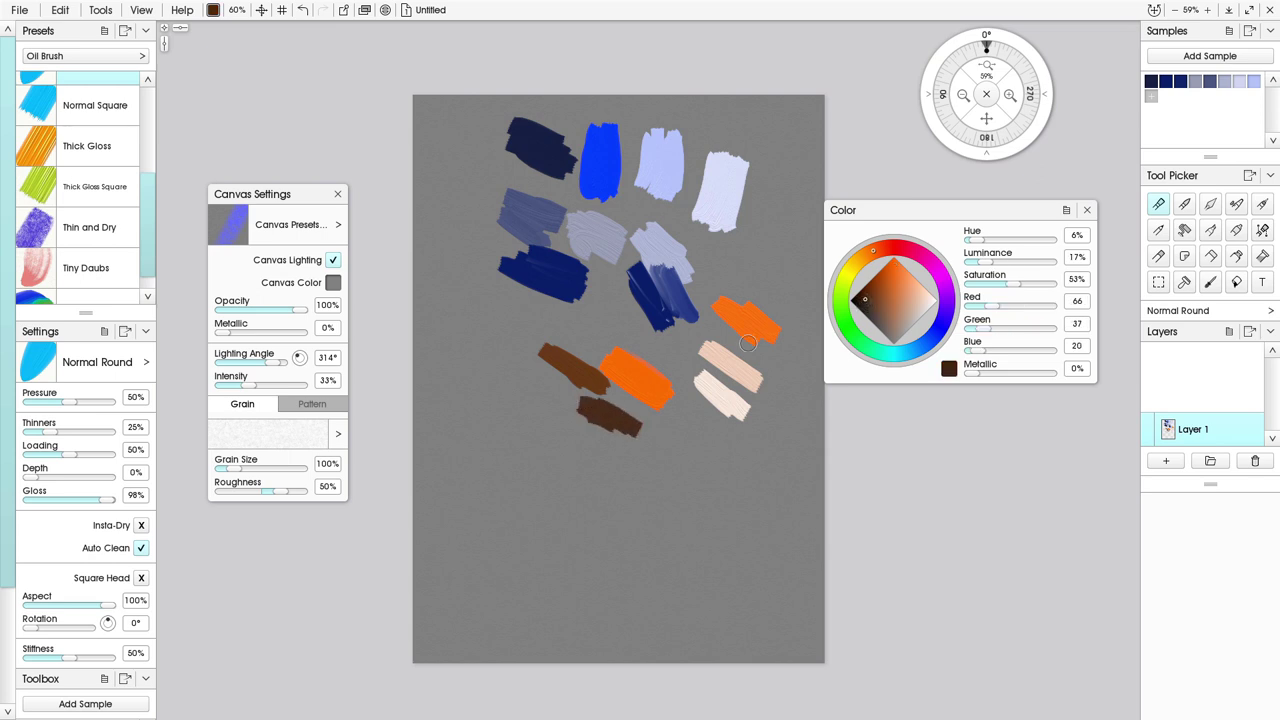
Set the hue to 86% and paint dark purple, light pink (83% luminance, 70% saturation) and mauve (64%, 29%) swatches on the lower canvas.
{"action": "left_click", "coordinate": [936, 268]}
{"action": "mouse_move", "coordinate": [698, 476]}
{"action": "left_mouse_down"}
{"action": "mouse_move", "coordinate": [712, 505]}
{"action": "mouse_move", "coordinate": [745, 512]}
{"action": "mouse_move", "coordinate": [765, 500]}
{"action": "mouse_move", "coordinate": [760, 470]}
{"action": "mouse_move", "coordinate": [790, 495]}
{"action": "left_mouse_up"}
{"action": "left_click", "coordinate": [922, 295]}
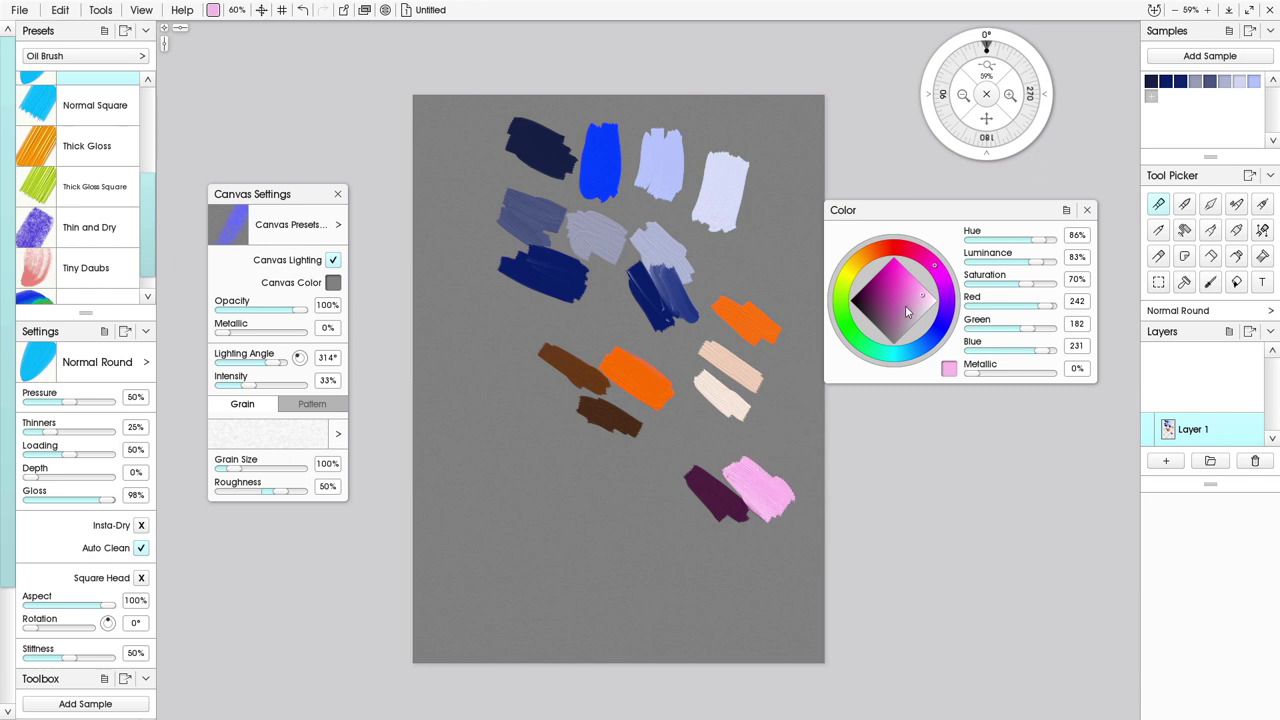
{"action": "left_click", "coordinate": [906, 315]}
{"action": "left_click_drag", "start_coordinate": [644, 528], "coordinate": [688, 490]}
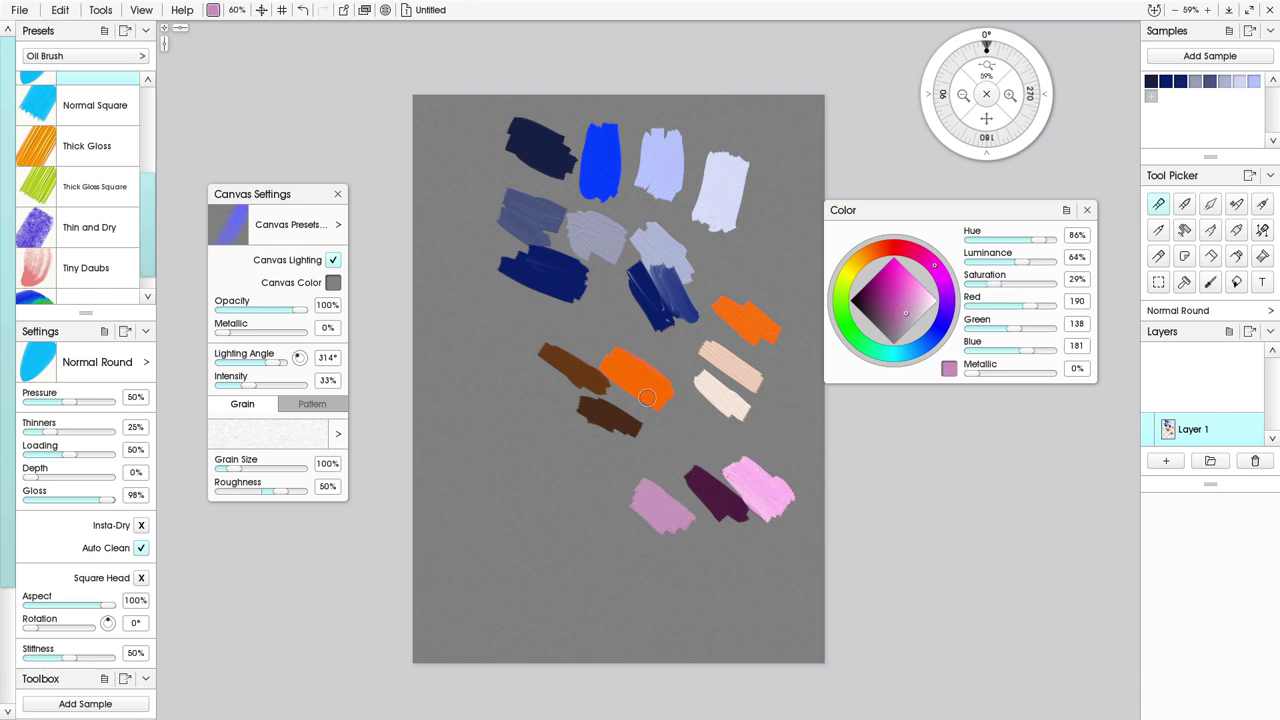
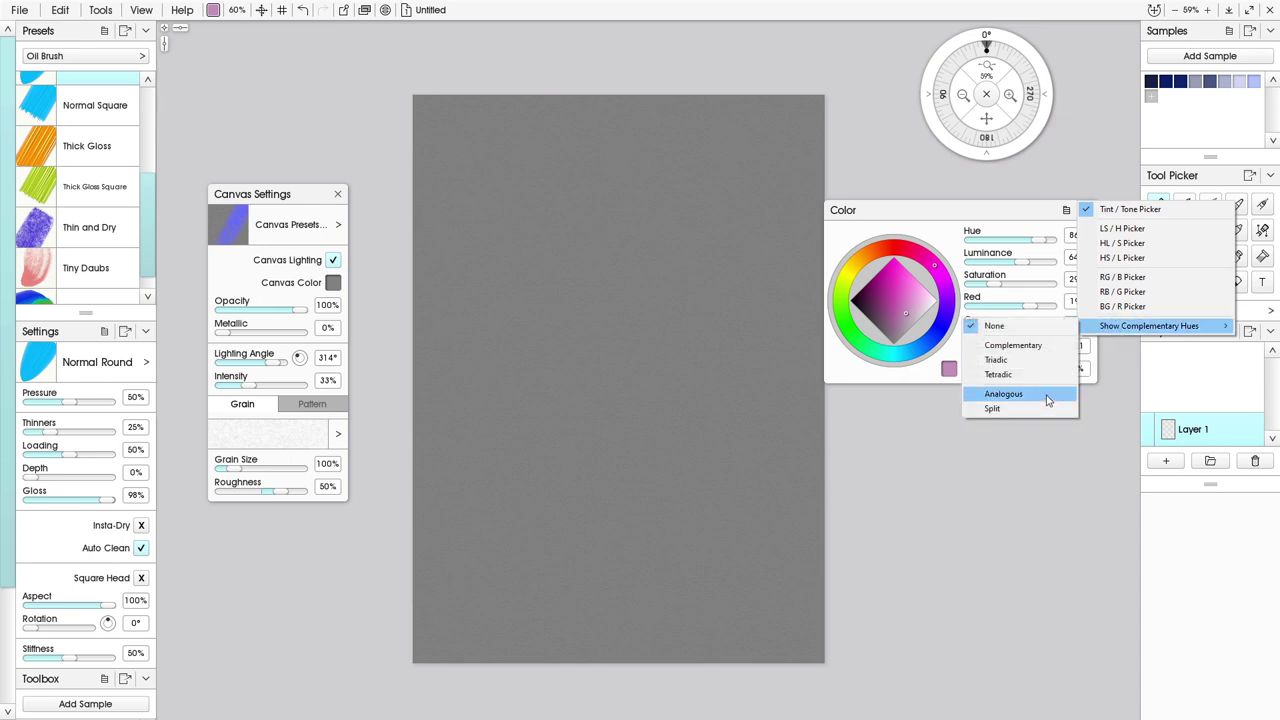
Show the analogous hues on the Color panel's wheel.
{"action": "left_click", "coordinate": [1048, 401]}
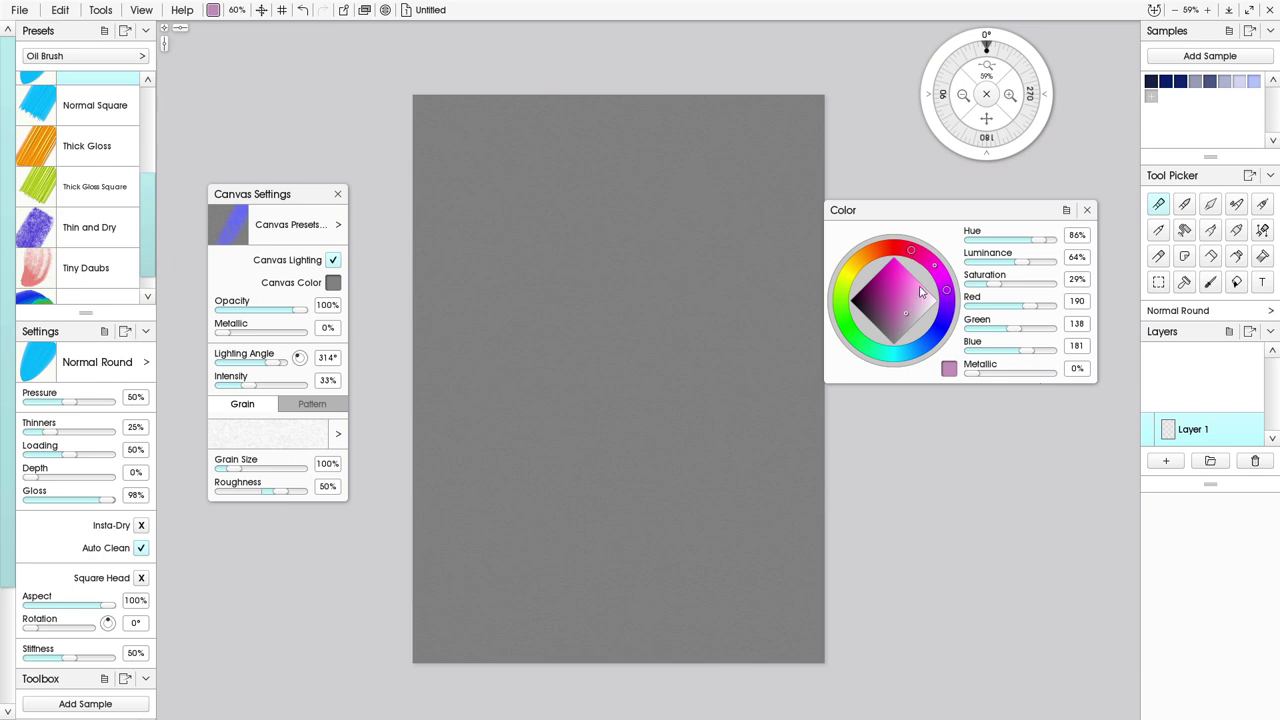
Set the hue to 35% and paint a muted green swatch with a pure green one beside it near the top of the canvas.
{"action": "left_click_drag", "start_coordinate": [932, 211], "coordinate": [942, 197]}
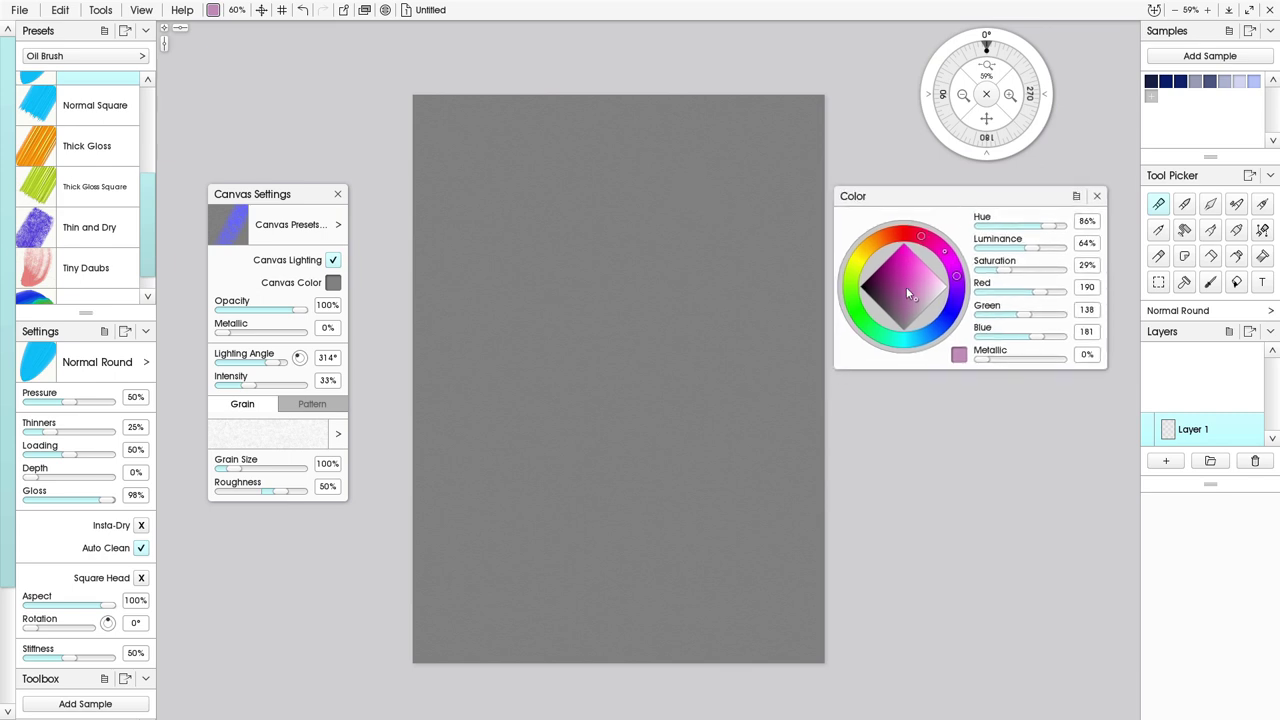
{"action": "left_click", "coordinate": [861, 320]}
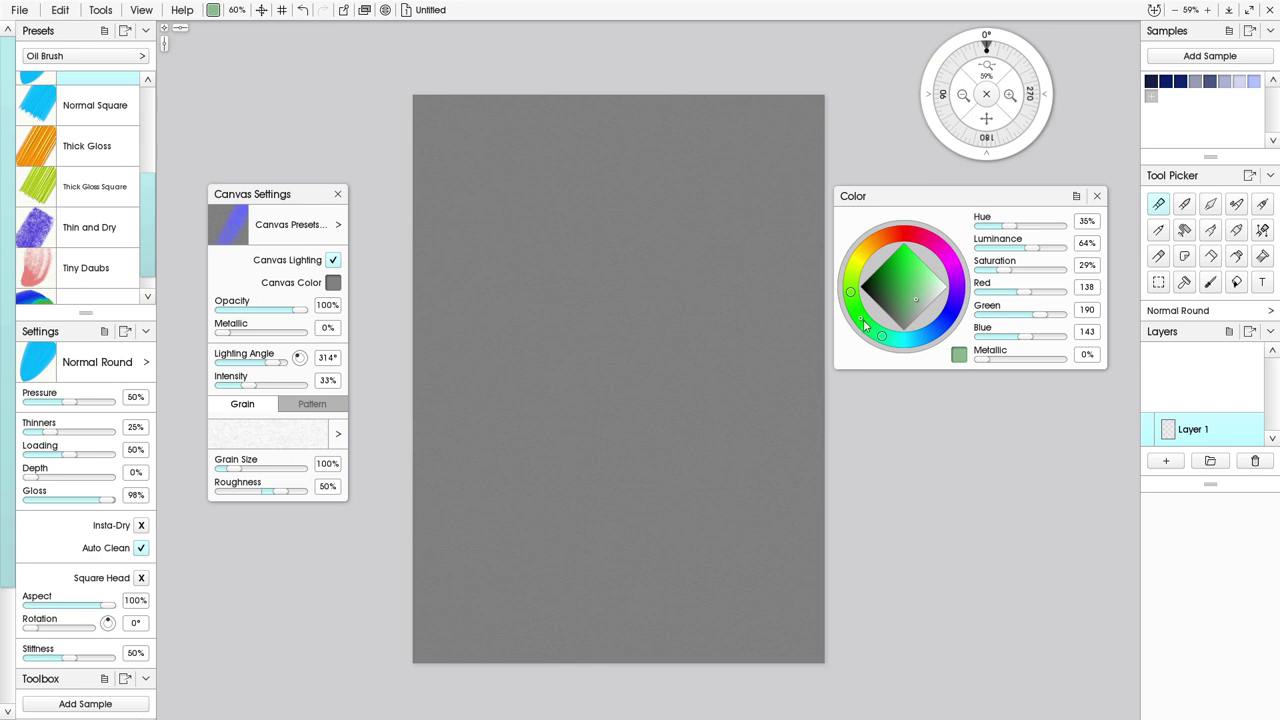
{"action": "left_click_drag", "start_coordinate": [860, 322], "coordinate": [866, 331]}
{"action": "mouse_move", "coordinate": [620, 158]}
{"action": "left_mouse_down"}
{"action": "mouse_move", "coordinate": [634, 166]}
{"action": "mouse_move", "coordinate": [640, 214]}
{"action": "mouse_move", "coordinate": [650, 160]}
{"action": "mouse_move", "coordinate": [664, 210]}
{"action": "left_mouse_up"}
{"action": "left_click", "coordinate": [904, 246]}
{"action": "mouse_move", "coordinate": [656, 155]}
{"action": "left_mouse_down"}
{"action": "mouse_move", "coordinate": [660, 200]}
{"action": "mouse_move", "coordinate": [655, 177]}
{"action": "mouse_move", "coordinate": [670, 164]}
{"action": "mouse_move", "coordinate": [690, 190]}
{"action": "mouse_move", "coordinate": [674, 164]}
{"action": "left_mouse_up"}
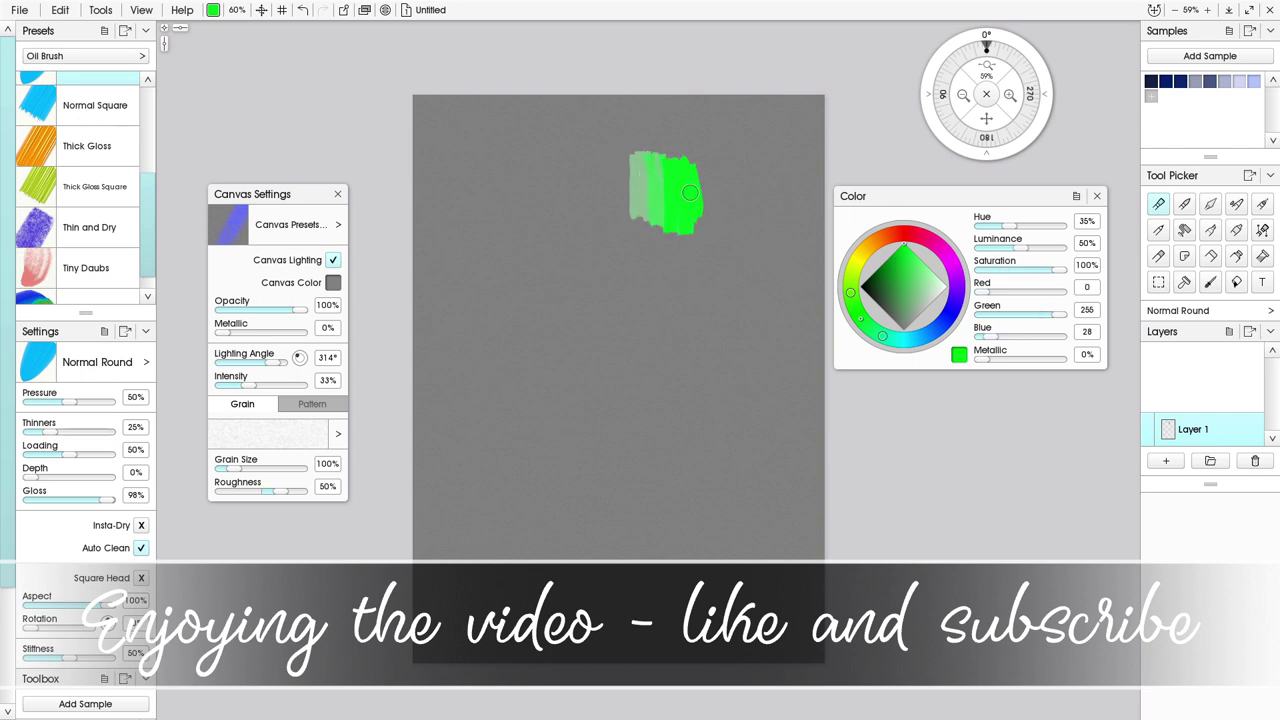
Paint the two analogous hues beside the pure green swatch: lime to its right and turquoise (43% hue) to its left.
{"action": "left_click", "coordinate": [851, 294]}
{"action": "mouse_move", "coordinate": [720, 165]}
{"action": "left_mouse_down"}
{"action": "mouse_move", "coordinate": [730, 225]}
{"action": "mouse_move", "coordinate": [740, 165]}
{"action": "mouse_move", "coordinate": [707, 214]}
{"action": "mouse_move", "coordinate": [702, 168]}
{"action": "mouse_move", "coordinate": [718, 172]}
{"action": "mouse_move", "coordinate": [748, 228]}
{"action": "left_mouse_up"}
{"action": "left_click", "coordinate": [883, 338]}
{"action": "mouse_move", "coordinate": [650, 203]}
{"action": "left_mouse_down"}
{"action": "mouse_move", "coordinate": [622, 170]}
{"action": "mouse_move", "coordinate": [625, 215]}
{"action": "mouse_move", "coordinate": [641, 194]}
{"action": "mouse_move", "coordinate": [612, 152]}
{"action": "mouse_move", "coordinate": [634, 160]}
{"action": "mouse_move", "coordinate": [652, 195]}
{"action": "mouse_move", "coordinate": [644, 170]}
{"action": "left_mouse_up"}
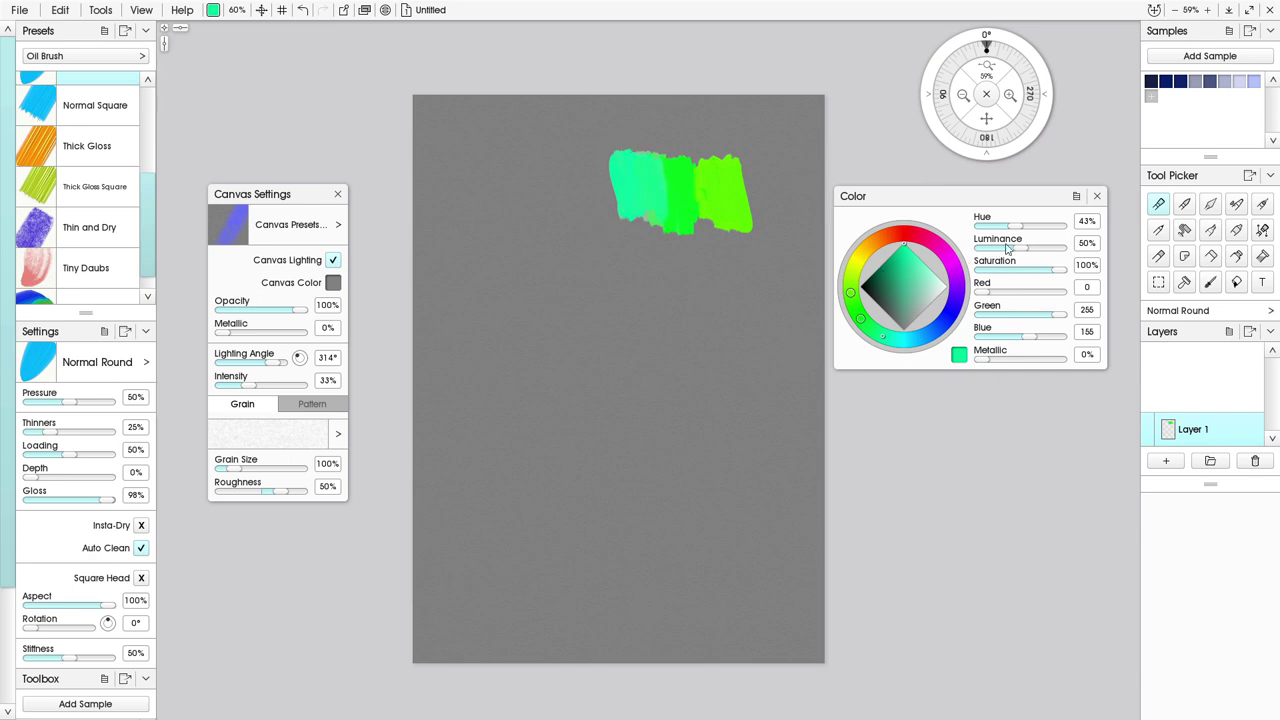
Paint a row of turquoise shades below at 43% hue: dark green at 16% luminance, a less saturated dark one, and two lighter muted ones.
{"action": "left_click_drag", "start_coordinate": [1018, 249], "coordinate": [990, 249]}
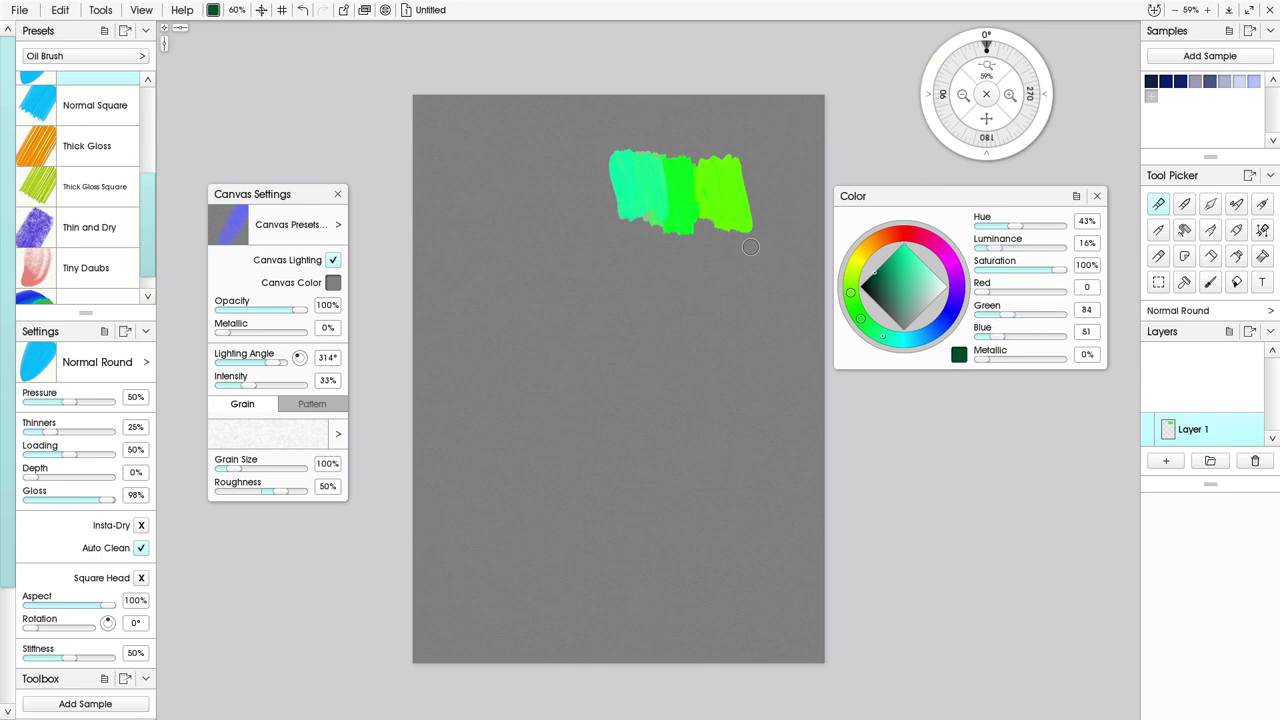
{"action": "mouse_move", "coordinate": [716, 255]}
{"action": "left_mouse_down"}
{"action": "mouse_move", "coordinate": [717, 244]}
{"action": "mouse_move", "coordinate": [730, 280]}
{"action": "mouse_move", "coordinate": [736, 258]}
{"action": "left_mouse_up"}
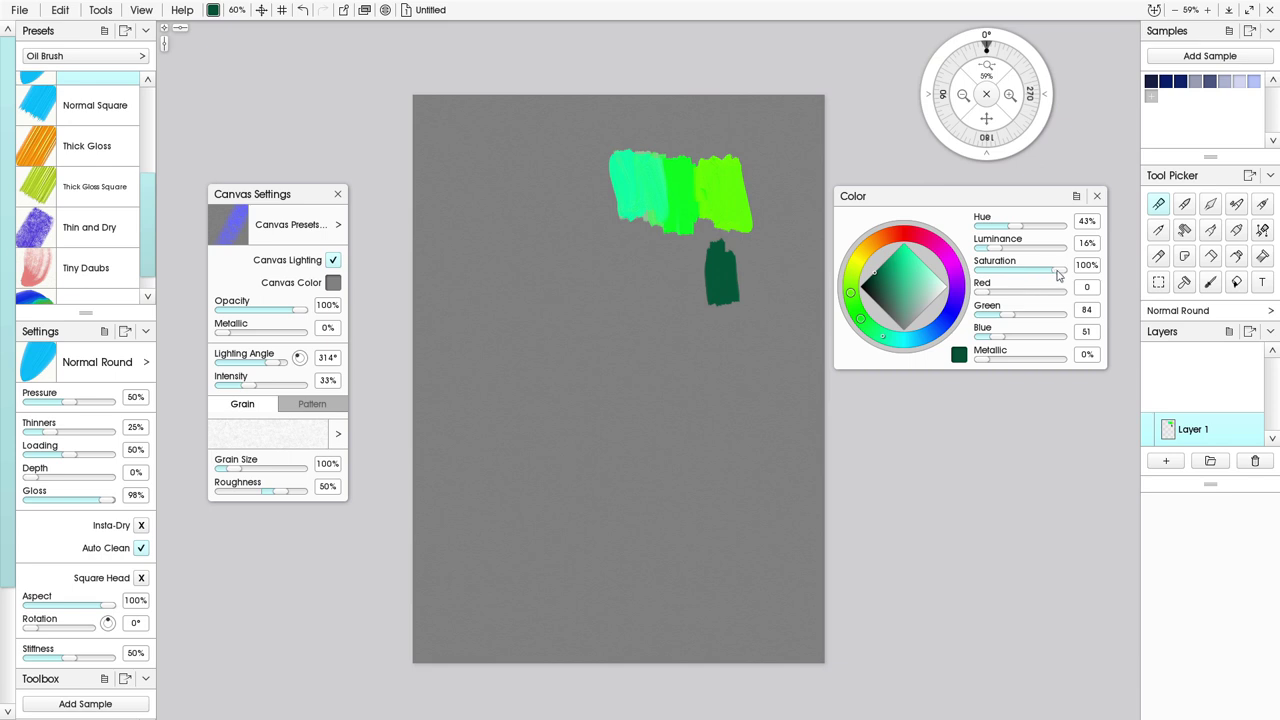
{"action": "left_click_drag", "start_coordinate": [1053, 275], "coordinate": [1035, 276]}
{"action": "mouse_move", "coordinate": [749, 263]}
{"action": "left_mouse_down"}
{"action": "mouse_move", "coordinate": [756, 298]}
{"action": "mouse_move", "coordinate": [763, 250]}
{"action": "mouse_move", "coordinate": [766, 262]}
{"action": "left_mouse_up"}
{"action": "left_click", "coordinate": [905, 272]}
{"action": "mouse_move", "coordinate": [690, 272]}
{"action": "left_mouse_down"}
{"action": "mouse_move", "coordinate": [684, 300]}
{"action": "mouse_move", "coordinate": [672, 262]}
{"action": "mouse_move", "coordinate": [640, 305]}
{"action": "mouse_move", "coordinate": [628, 252]}
{"action": "left_mouse_up"}
{"action": "left_click", "coordinate": [910, 293]}
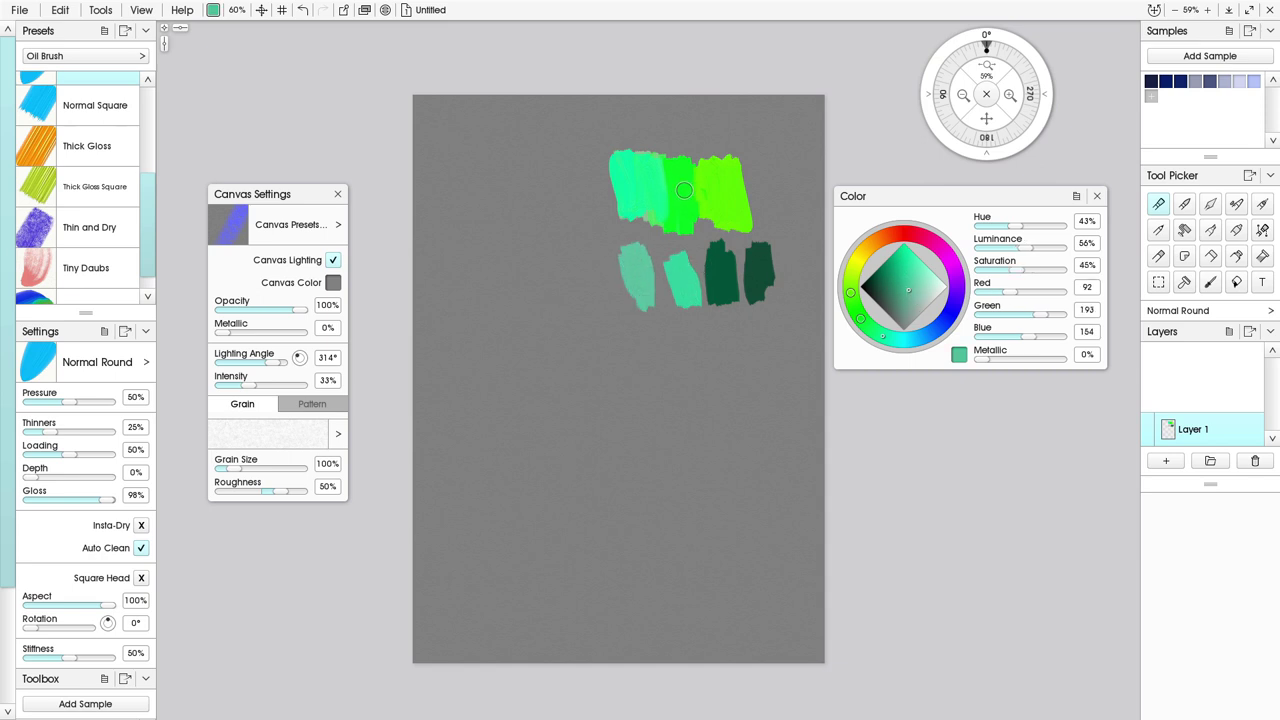
Sample the pure green and paint it below the dark swatches, then sample the lime and paint muted lime swatches on both sides.
{"action": "left_click", "coordinate": [677, 209], "text": "alt"}
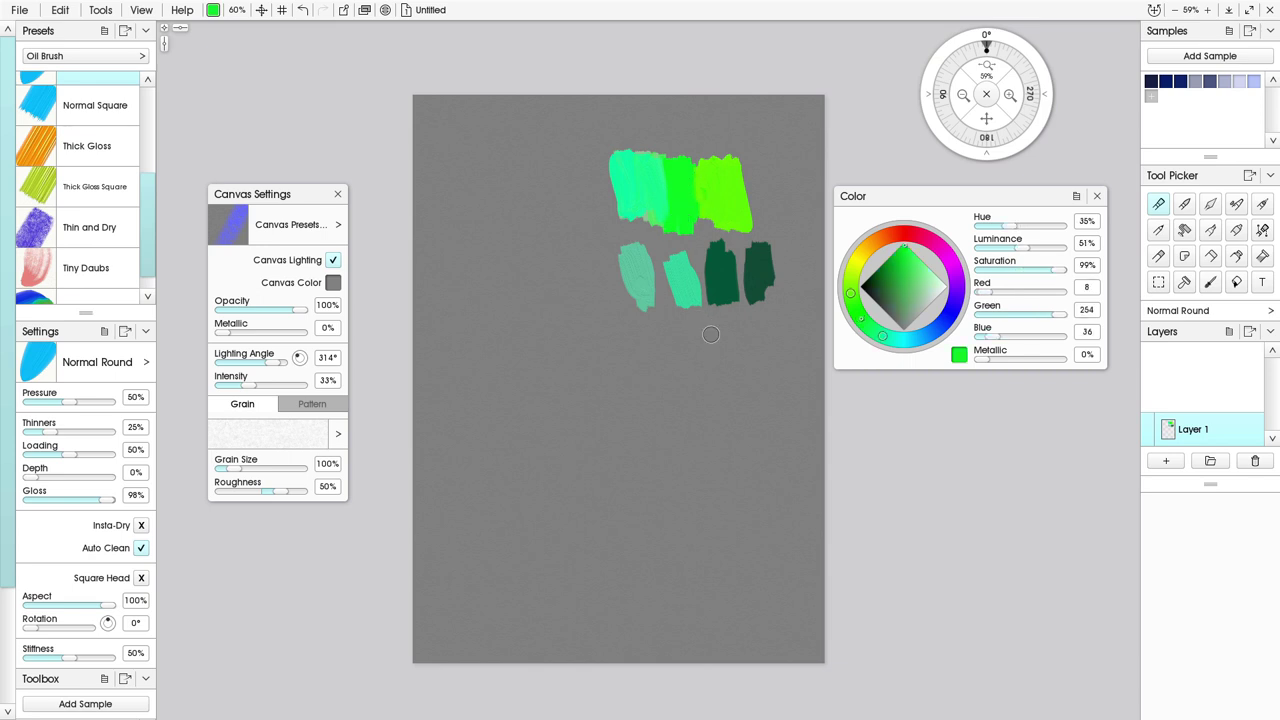
{"action": "left_click_drag", "start_coordinate": [716, 310], "coordinate": [727, 357]}
{"action": "left_click", "coordinate": [720, 216], "text": "alt"}
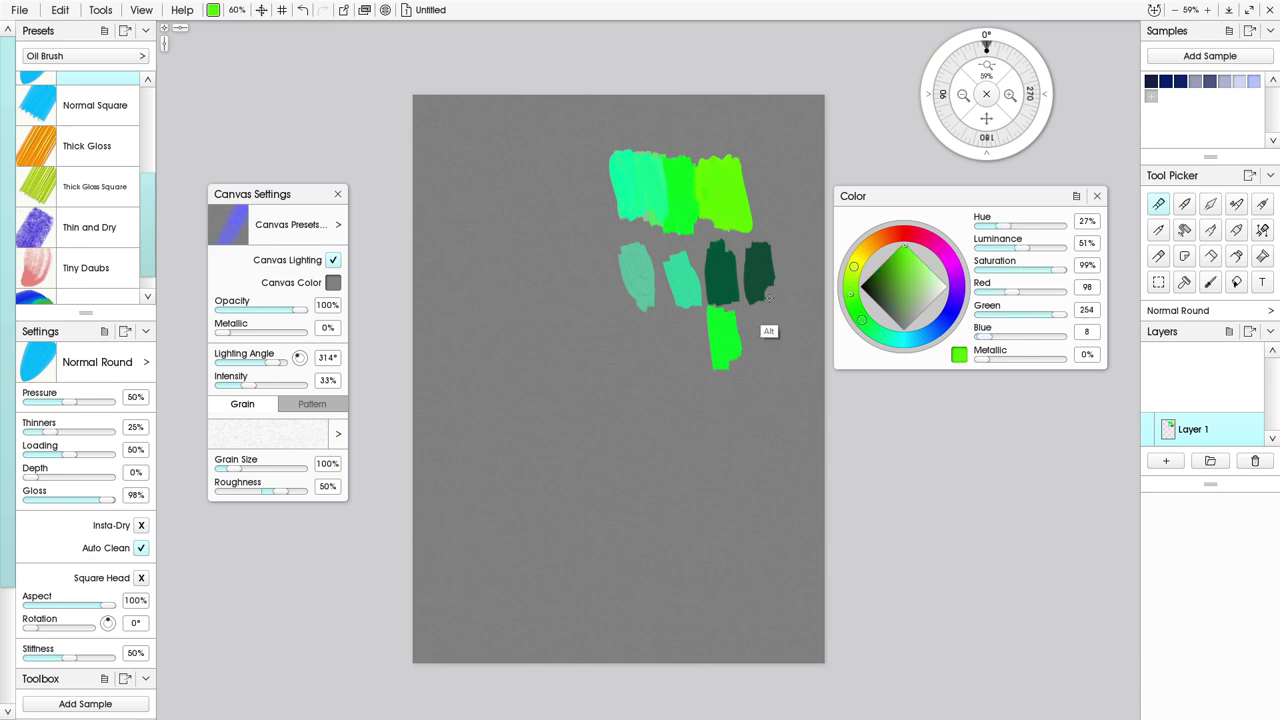
{"action": "left_click", "coordinate": [904, 290]}
{"action": "mouse_move", "coordinate": [781, 338]}
{"action": "left_mouse_down"}
{"action": "mouse_move", "coordinate": [760, 310]}
{"action": "mouse_move", "coordinate": [748, 340]}
{"action": "mouse_move", "coordinate": [680, 375]}
{"action": "mouse_move", "coordinate": [693, 329]}
{"action": "left_mouse_up"}
Paint a very dark olive swatch left of the muted lime one, and a sampled pure lime swatch left of the turquoise row.
{"action": "left_click", "coordinate": [869, 282]}
{"action": "mouse_move", "coordinate": [615, 345]}
{"action": "left_mouse_down"}
{"action": "mouse_move", "coordinate": [625, 372]}
{"action": "mouse_move", "coordinate": [650, 315]}
{"action": "mouse_move", "coordinate": [640, 332]}
{"action": "left_mouse_up"}
{"action": "left_click", "coordinate": [714, 200], "text": "alt"}
{"action": "mouse_move", "coordinate": [589, 255]}
{"action": "left_mouse_down"}
{"action": "mouse_move", "coordinate": [612, 279]}
{"action": "mouse_move", "coordinate": [574, 236]}
{"action": "mouse_move", "coordinate": [626, 252]}
{"action": "left_mouse_up"}
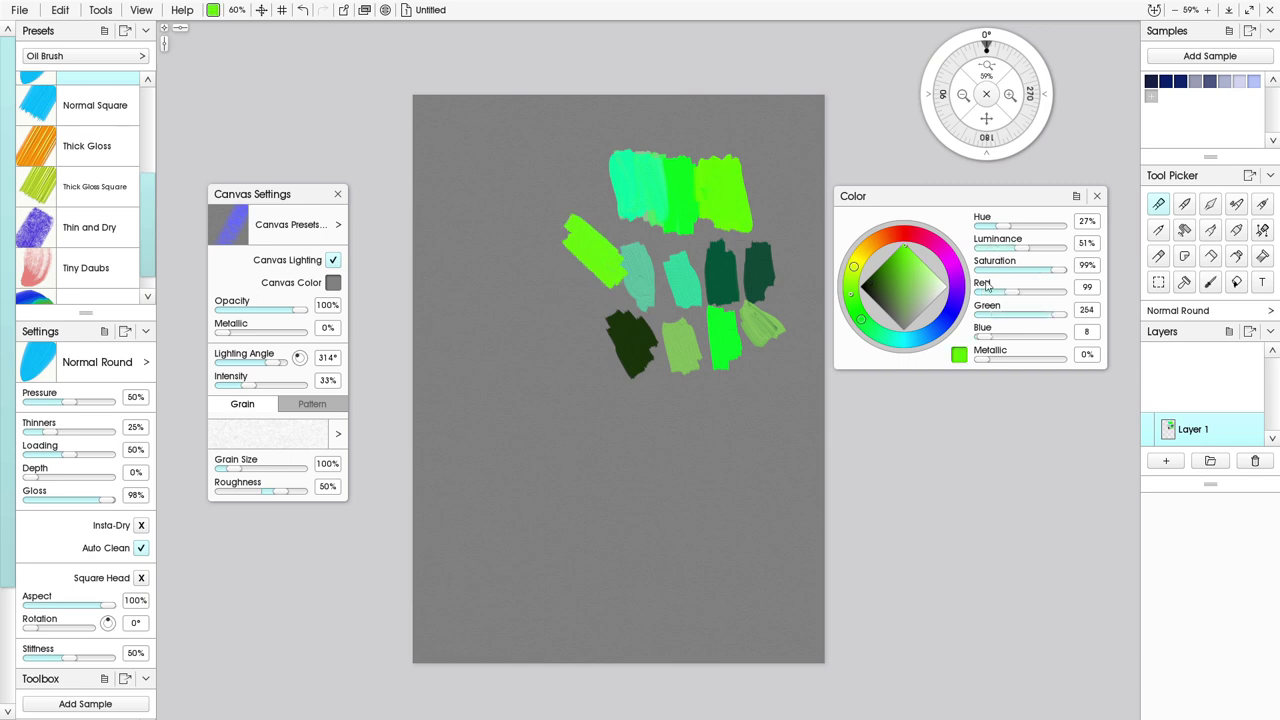
Paint a pale lime tint above the left lime swatch, with a dark olive and a grayish green (50% luminance, 16% saturation) below it.
{"action": "left_click", "coordinate": [935, 286]}
{"action": "mouse_move", "coordinate": [592, 224]}
{"action": "left_mouse_down"}
{"action": "mouse_move", "coordinate": [566, 188]}
{"action": "mouse_move", "coordinate": [590, 203]}
{"action": "left_mouse_up"}
{"action": "left_click", "coordinate": [870, 285]}
{"action": "mouse_move", "coordinate": [548, 282]}
{"action": "left_mouse_down"}
{"action": "mouse_move", "coordinate": [580, 305]}
{"action": "mouse_move", "coordinate": [596, 292]}
{"action": "left_mouse_up"}
{"action": "left_click", "coordinate": [907, 311]}
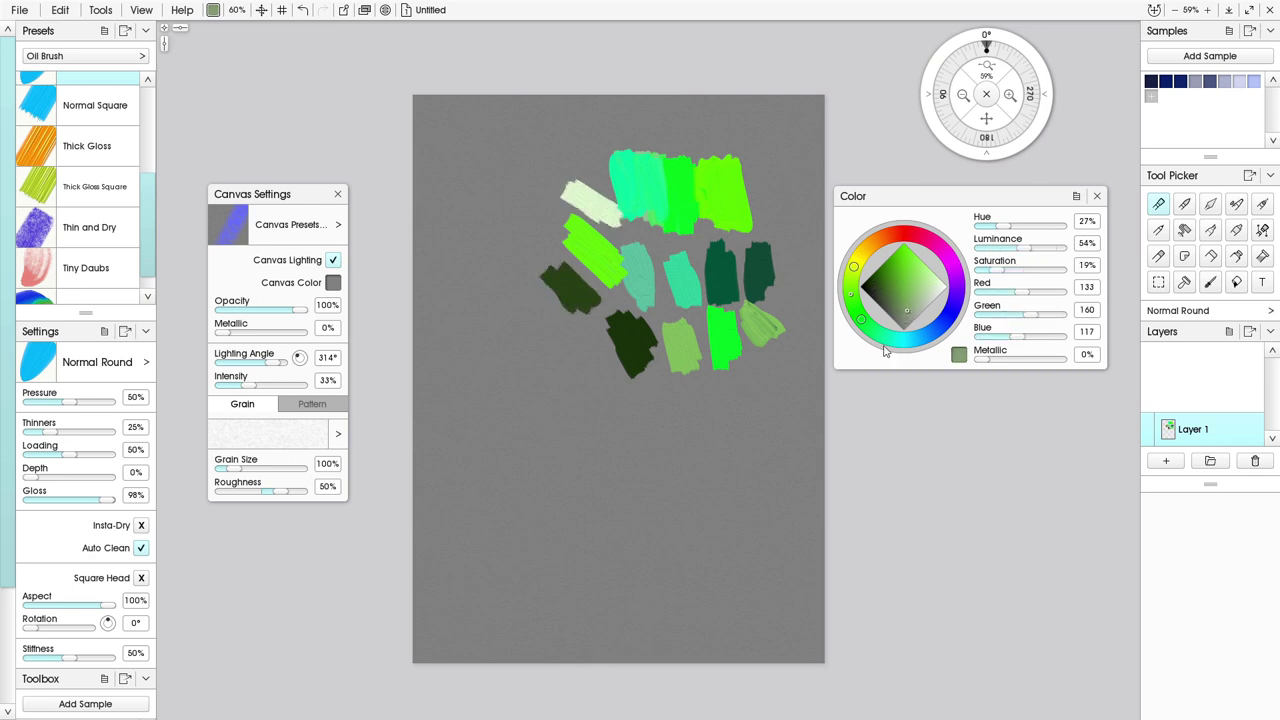
{"action": "left_click", "coordinate": [904, 317]}
{"action": "left_click_drag", "start_coordinate": [548, 318], "coordinate": [598, 352]}
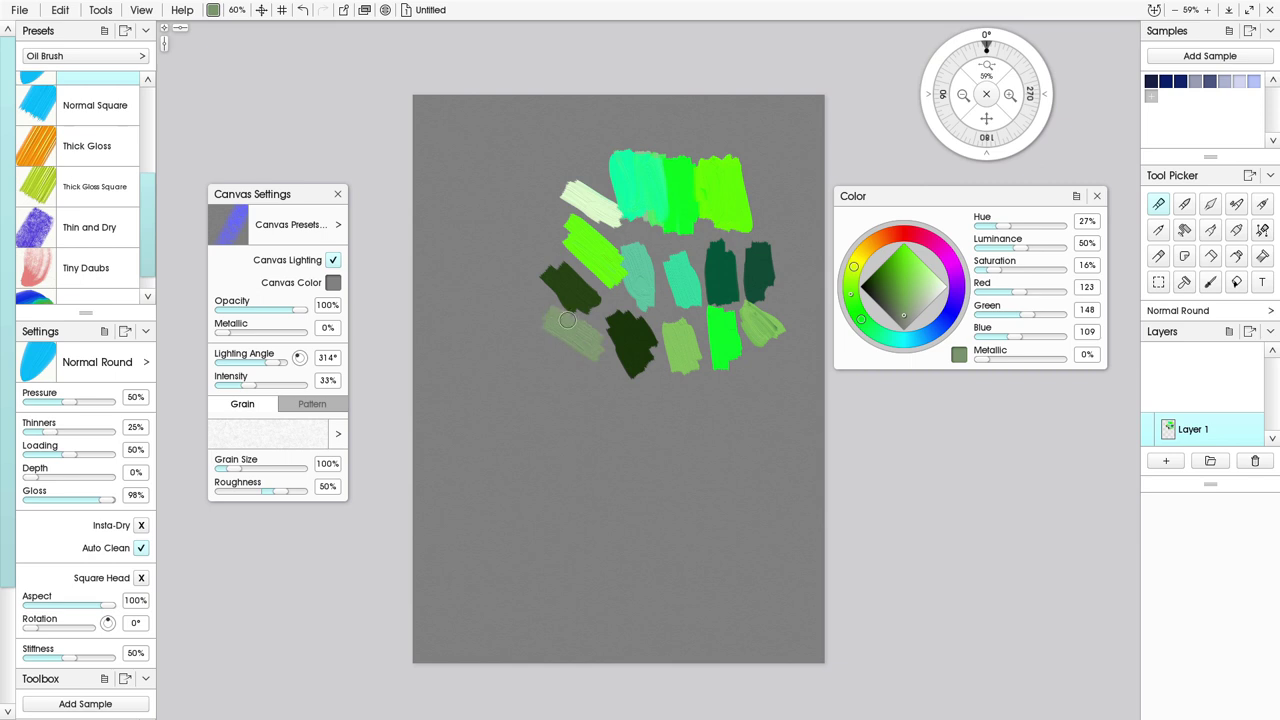
Paint another grayish green swatch and a light gray one at the far left, plus a mid green (47% luminance, 37% saturation) below the group.
{"action": "left_click", "coordinate": [905, 321]}
{"action": "left_click_drag", "start_coordinate": [542, 309], "coordinate": [506, 282]}
{"action": "left_click", "coordinate": [917, 315]}
{"action": "mouse_move", "coordinate": [555, 340]}
{"action": "left_mouse_down"}
{"action": "mouse_move", "coordinate": [540, 350]}
{"action": "mouse_move", "coordinate": [606, 366]}
{"action": "left_mouse_up"}
{"action": "mouse_move", "coordinate": [924, 301]}
{"action": "left_mouse_down"}
{"action": "mouse_move", "coordinate": [897, 333]}
{"action": "mouse_move", "coordinate": [936, 302]}
{"action": "mouse_move", "coordinate": [903, 332]}
{"action": "mouse_move", "coordinate": [933, 305]}
{"action": "mouse_move", "coordinate": [901, 297]}
{"action": "left_mouse_up"}
{"action": "mouse_move", "coordinate": [708, 373]}
{"action": "left_mouse_down"}
{"action": "mouse_move", "coordinate": [700, 402]}
{"action": "mouse_move", "coordinate": [660, 398]}
{"action": "mouse_move", "coordinate": [682, 383]}
{"action": "left_mouse_up"}
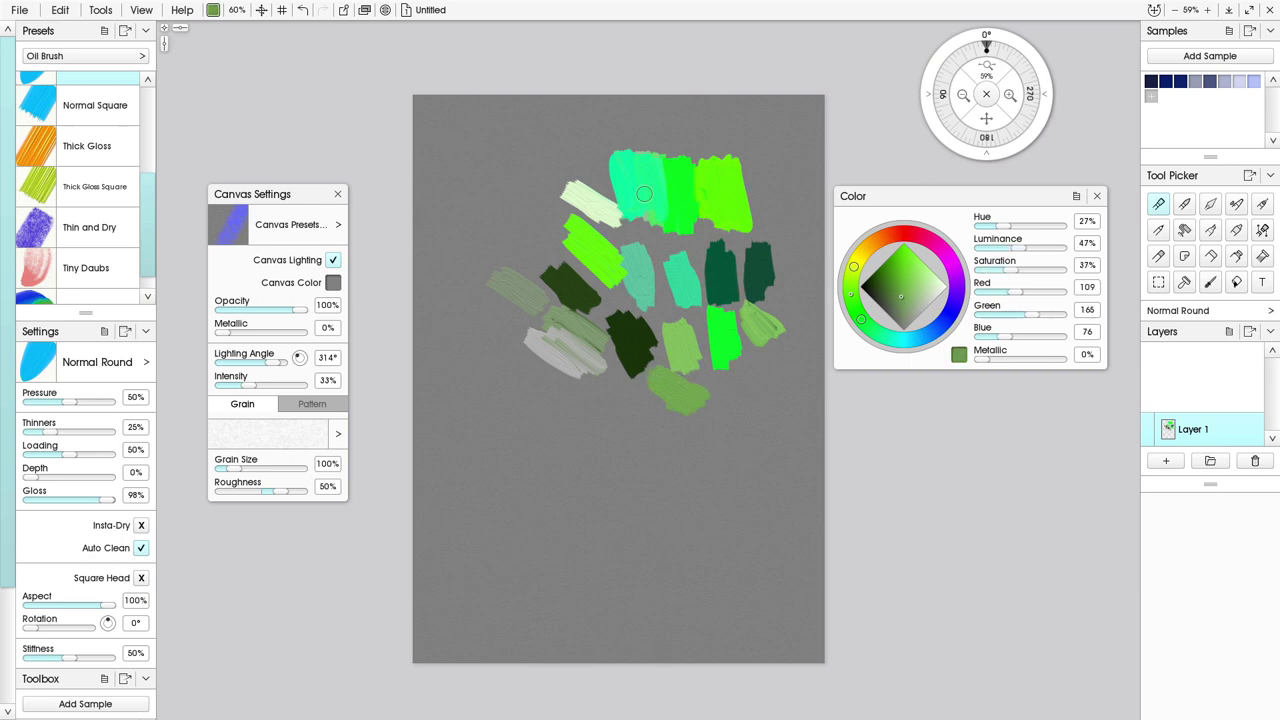
Set the hue to 0% and paint muted and pure red swatches on the lower canvas, with analogous orange (9% hue) against the pure red.
{"action": "left_click", "coordinate": [905, 237]}
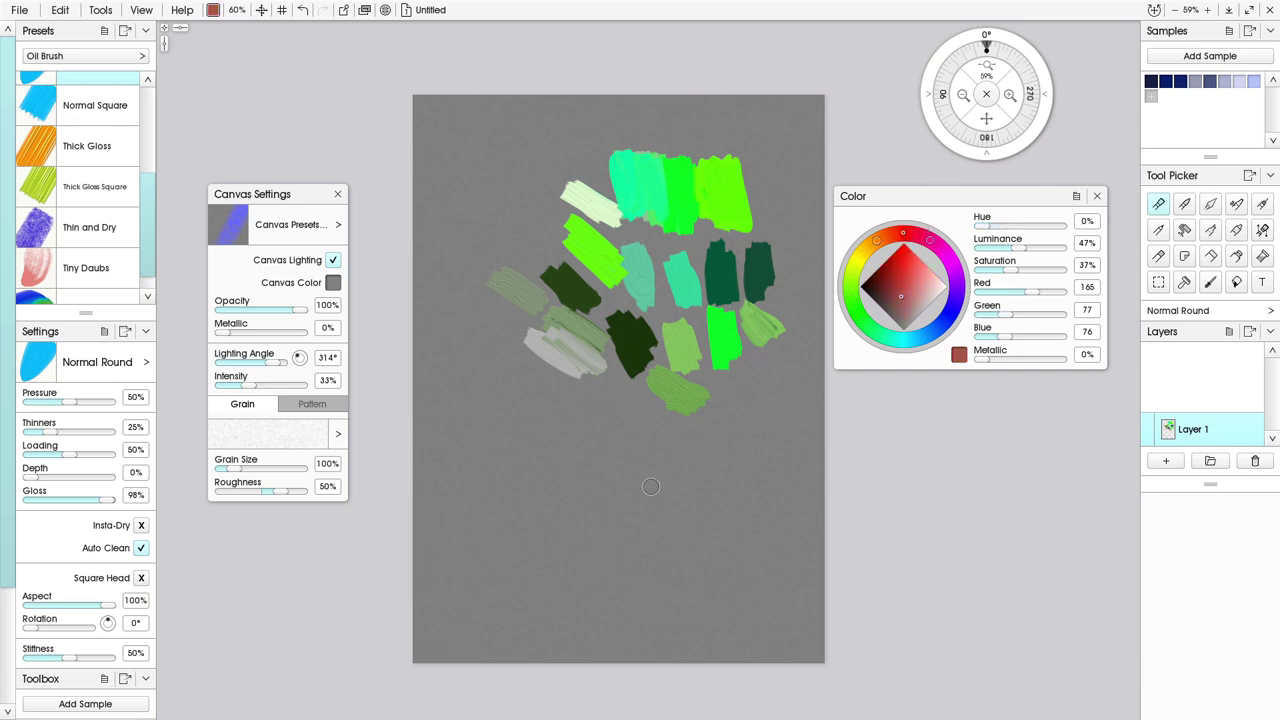
{"action": "mouse_move", "coordinate": [614, 472]}
{"action": "left_mouse_down"}
{"action": "mouse_move", "coordinate": [665, 488]}
{"action": "mouse_move", "coordinate": [586, 515]}
{"action": "mouse_move", "coordinate": [604, 524]}
{"action": "mouse_move", "coordinate": [553, 483]}
{"action": "mouse_move", "coordinate": [616, 520]}
{"action": "left_mouse_up"}
{"action": "left_click", "coordinate": [916, 262]}
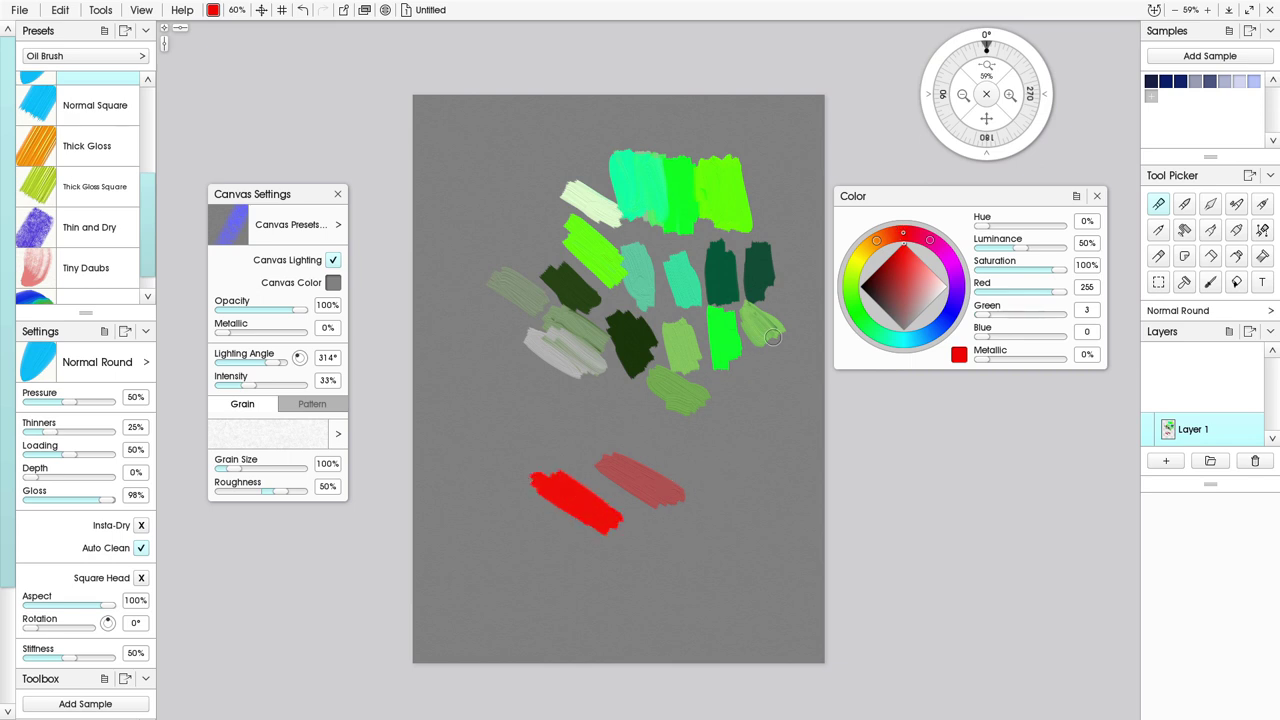
{"action": "left_click", "coordinate": [877, 243]}
{"action": "left_click_drag", "start_coordinate": [525, 498], "coordinate": [585, 528]}
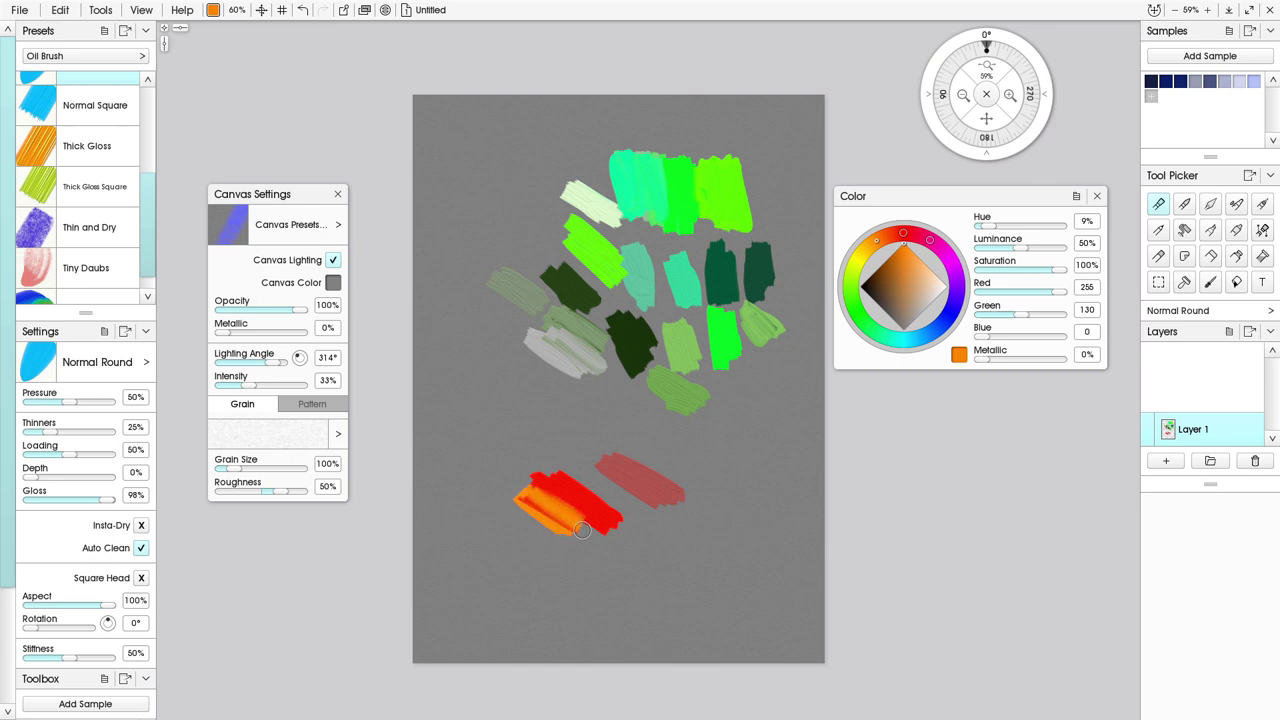
Paint the analogous magenta (92% hue) above the red swatch, with pale pink swatches (80% luminance, 78% saturation) above and below the group.
{"action": "left_click", "coordinate": [930, 244]}
{"action": "left_click_drag", "start_coordinate": [558, 462], "coordinate": [628, 500]}
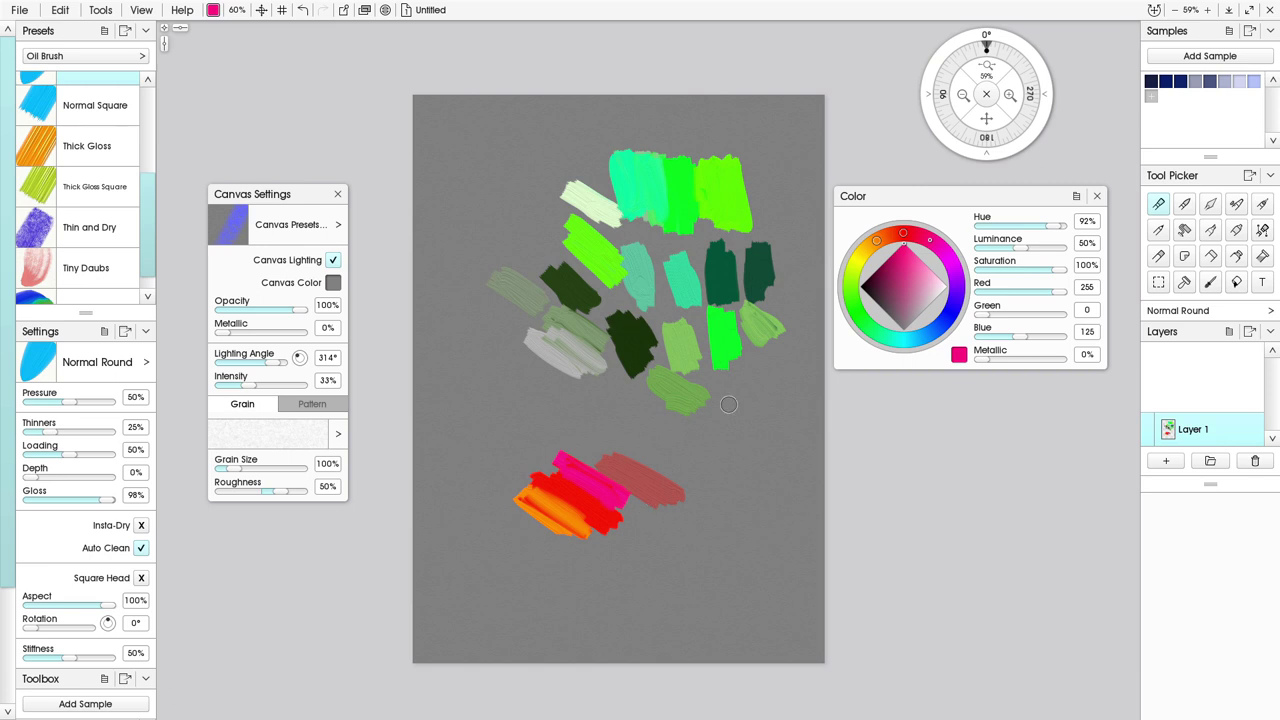
{"action": "left_click", "coordinate": [928, 277]}
{"action": "left_click_drag", "start_coordinate": [670, 526], "coordinate": [722, 565]}
{"action": "left_click_drag", "start_coordinate": [628, 463], "coordinate": [545, 420]}
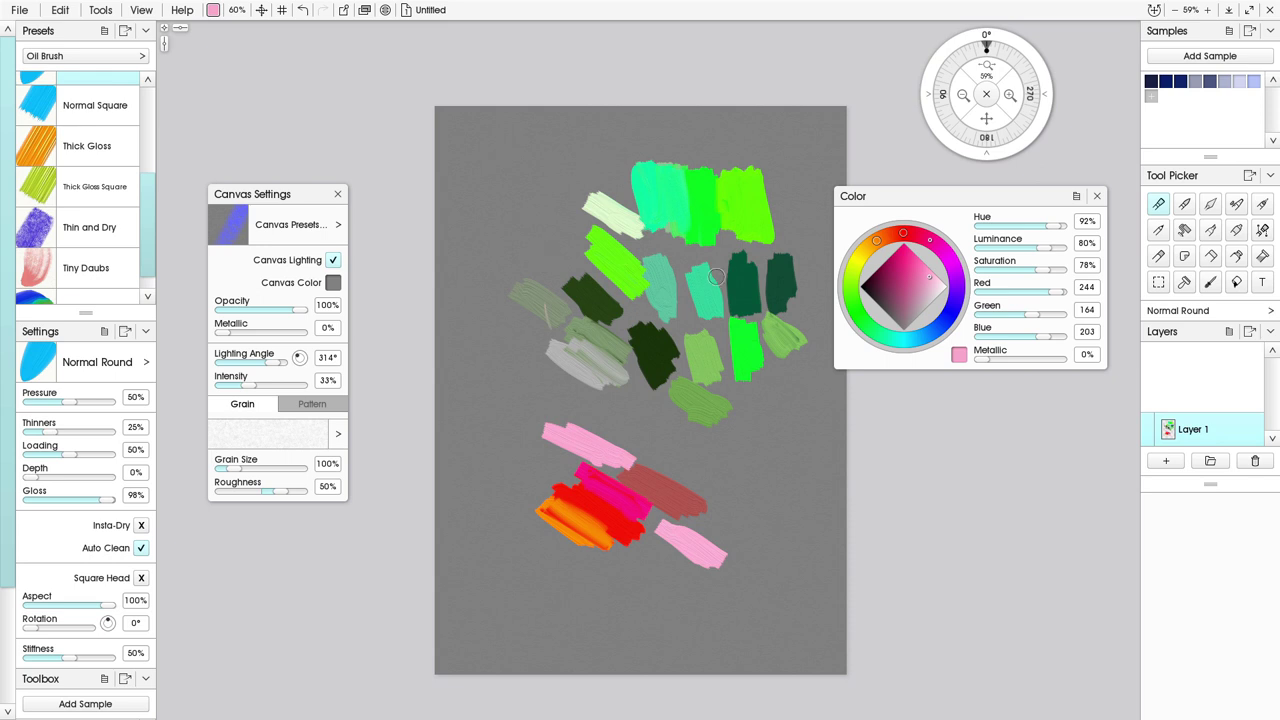
Pick the lime, dark green, light olive and very dark olive from the canvas and save each as a color sample.
{"action": "left_click", "coordinate": [740, 211], "text": "alt"}
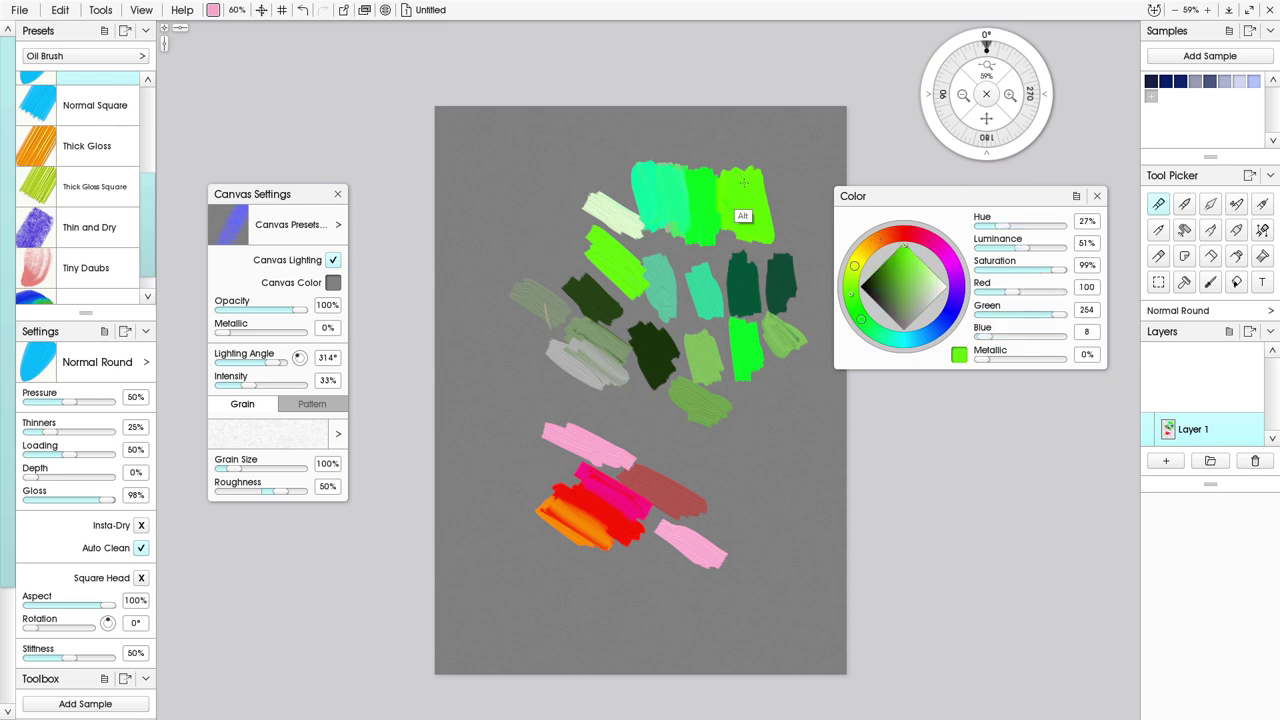
{"action": "left_click", "coordinate": [1165, 60]}
{"action": "left_click", "coordinate": [752, 272], "text": "alt"}
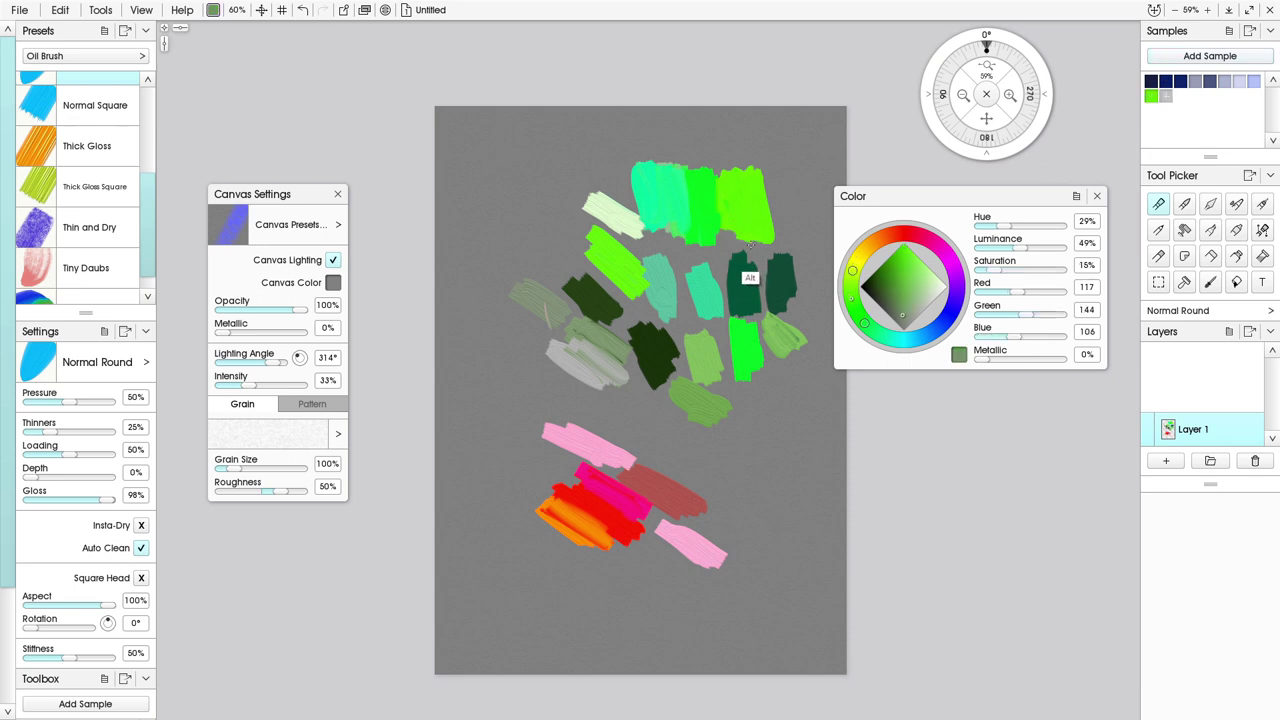
{"action": "left_click", "coordinate": [1168, 60]}
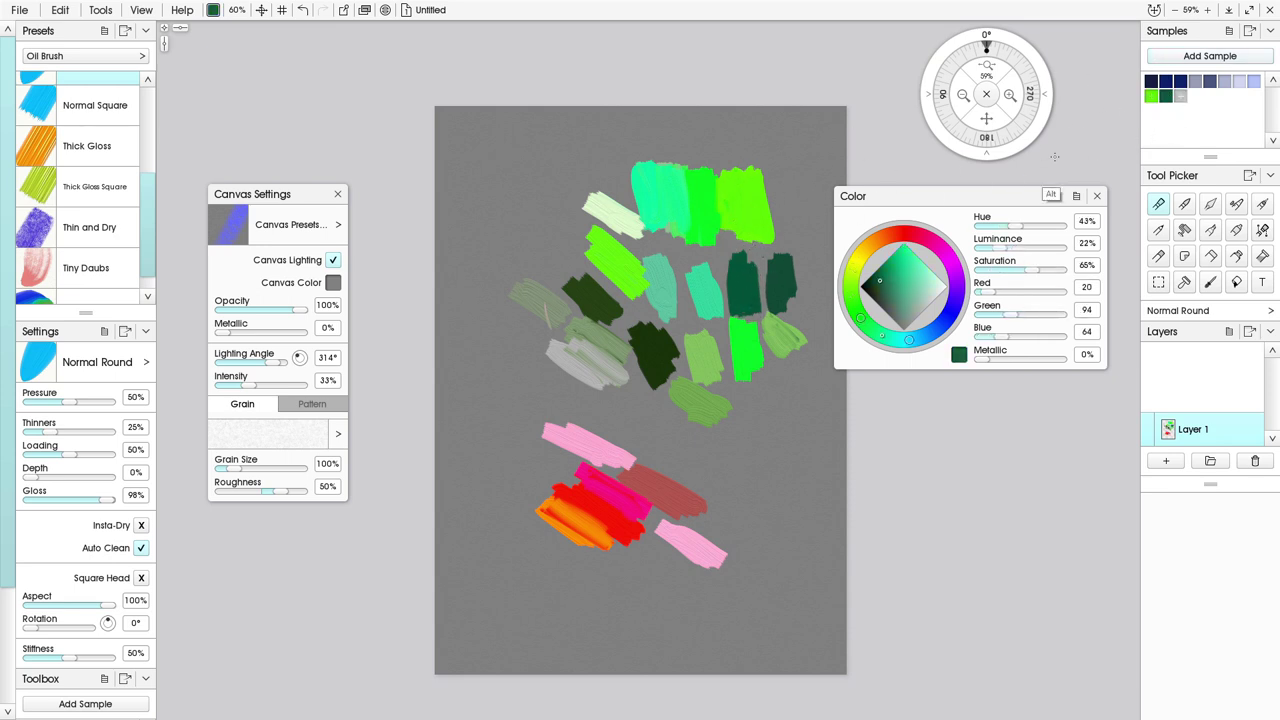
{"action": "left_click", "coordinate": [790, 330], "text": "alt"}
{"action": "left_click", "coordinate": [1181, 96]}
{"action": "left_click", "coordinate": [645, 370], "text": "alt"}
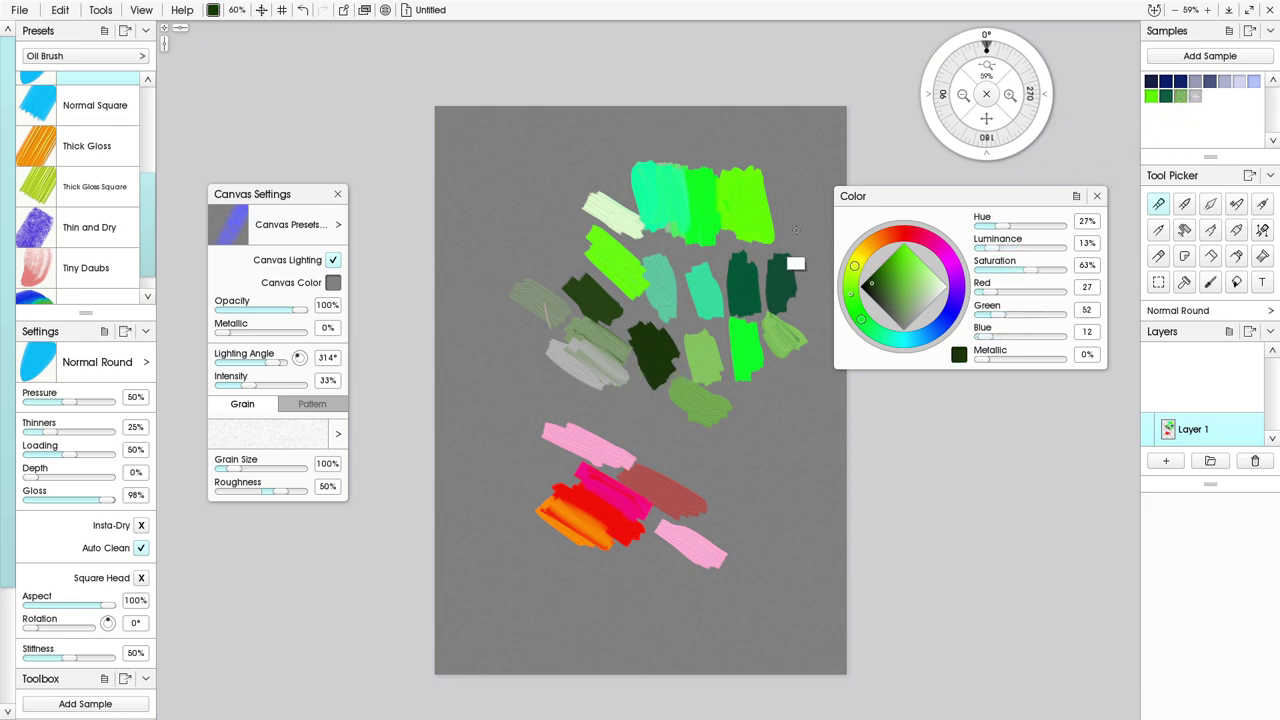
{"action": "left_click", "coordinate": [1196, 96]}
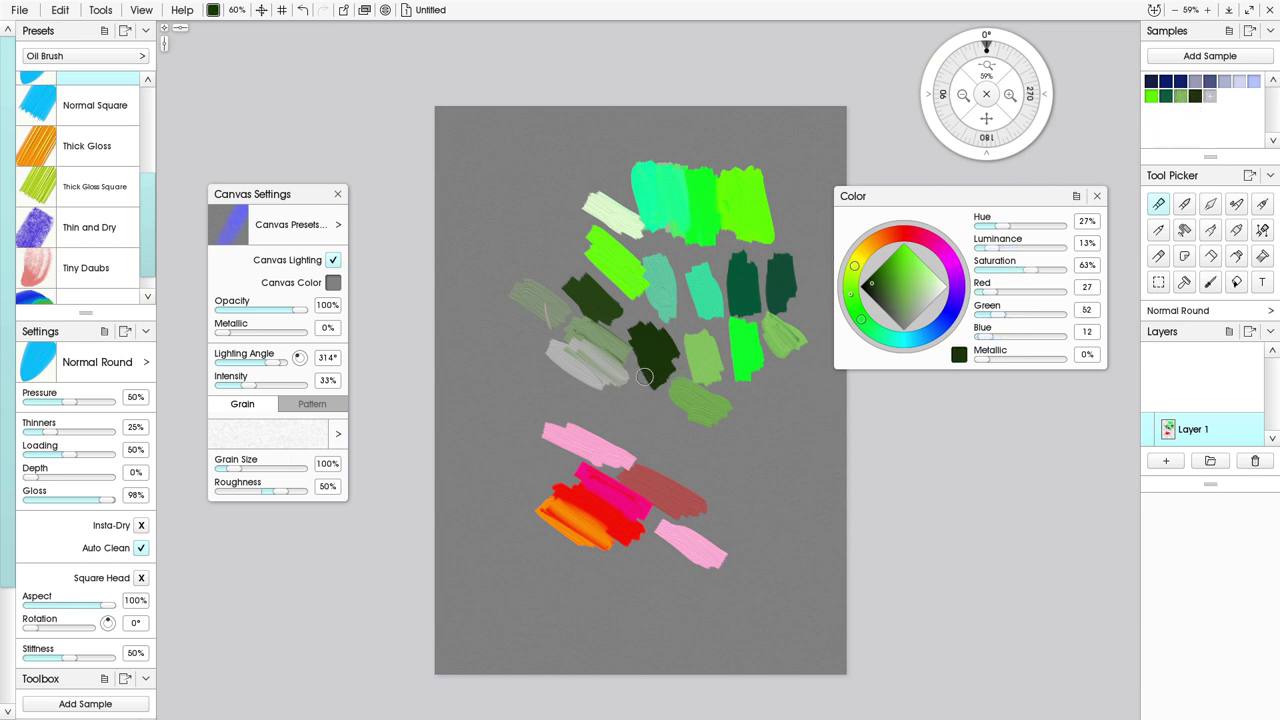
Switch the Color panel's complementary hue display from Analogous to Complementary.
{"action": "left_click", "coordinate": [1075, 197]}
{"action": "mouse_move", "coordinate": [1113, 316]}
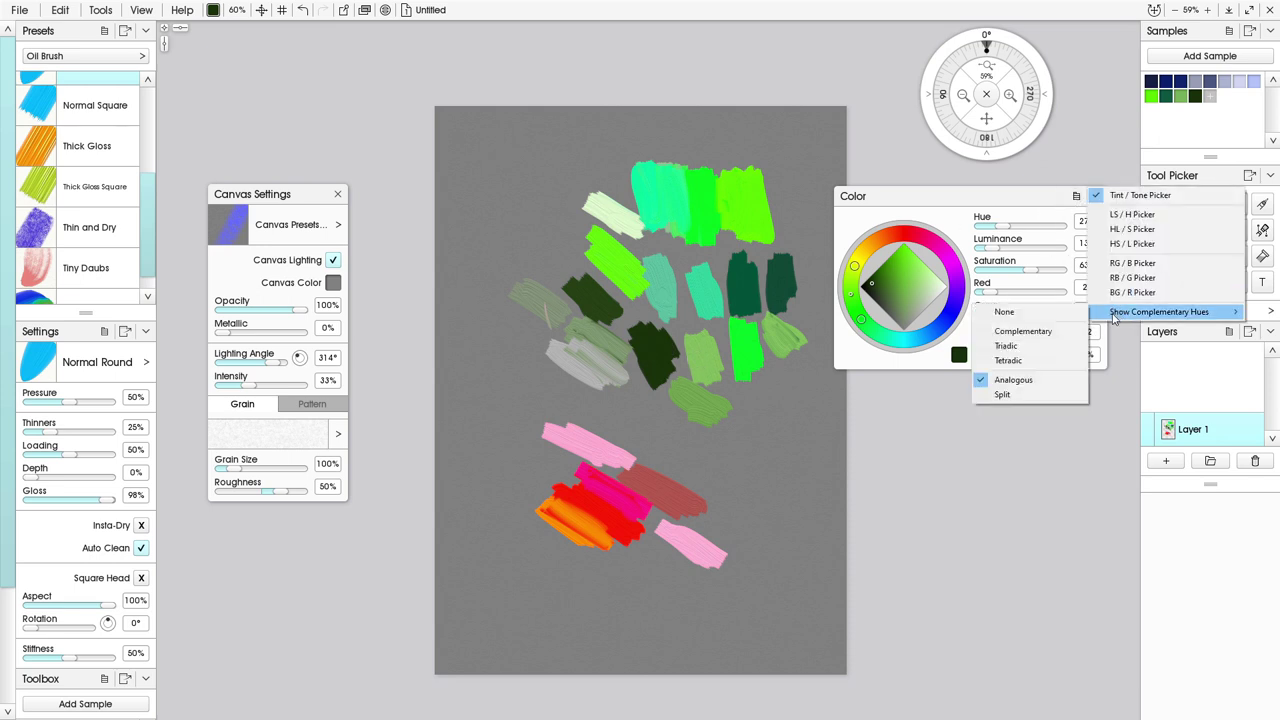
{"action": "left_click", "coordinate": [1056, 333]}
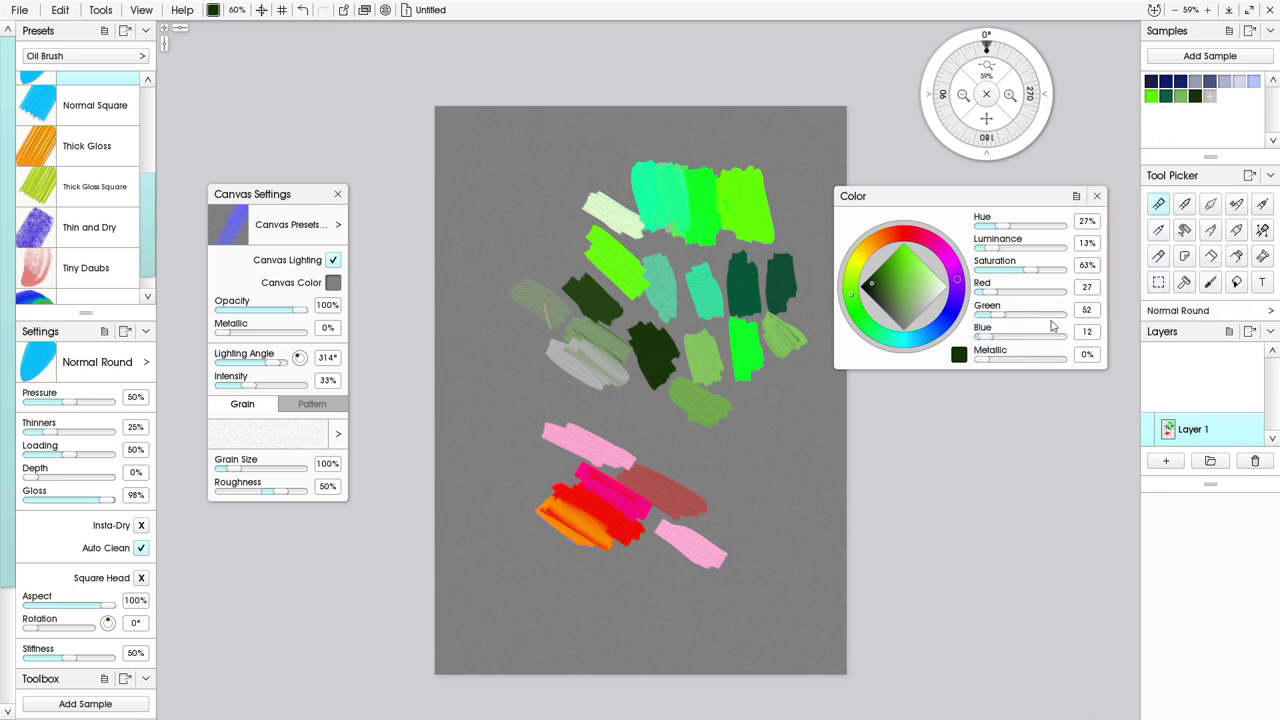
Clear the layer of all swatches and set the color to neutral gray with 50% luminance and 0% saturation.
{"action": "left_click", "coordinate": [61, 12]}
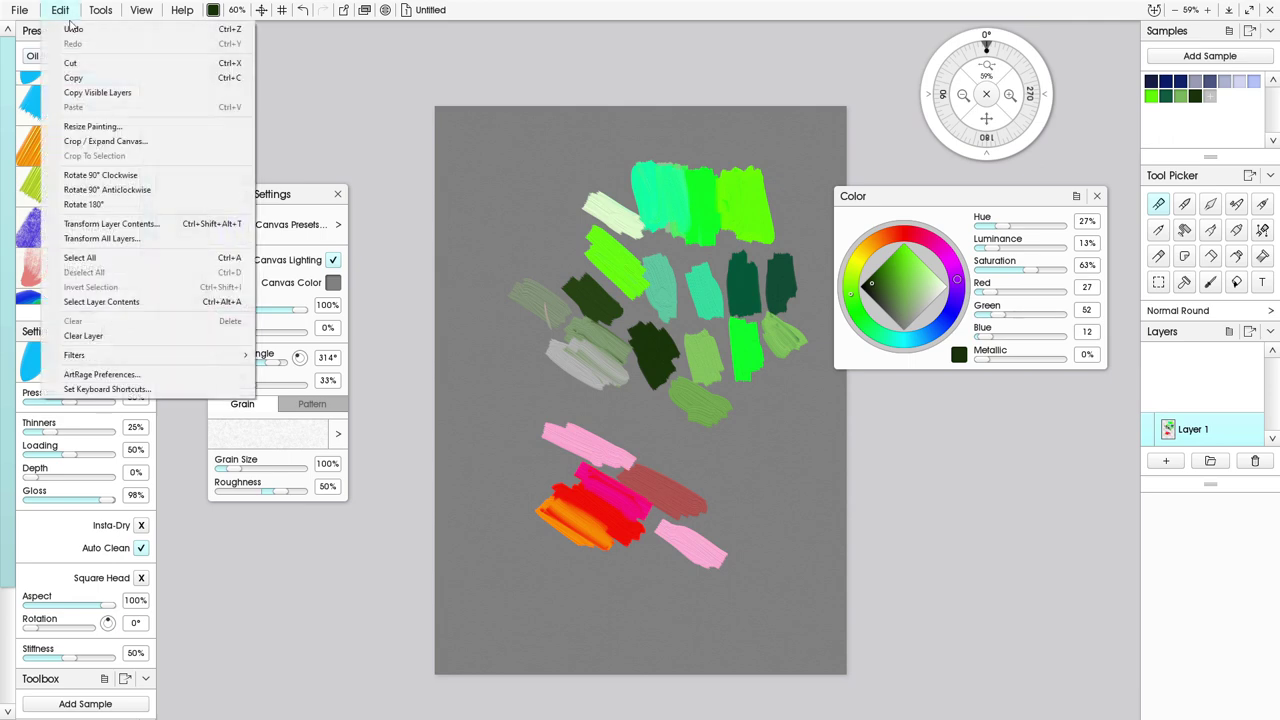
{"action": "left_click", "coordinate": [172, 340]}
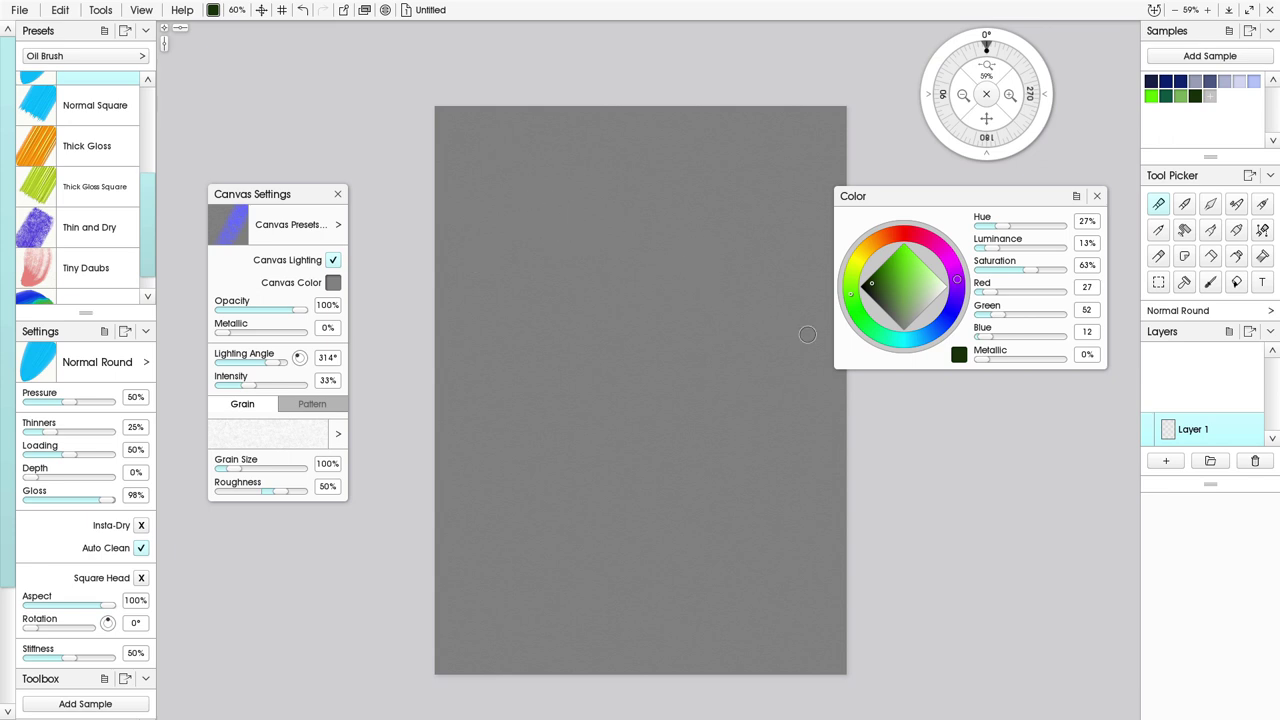
{"action": "mouse_move", "coordinate": [901, 320]}
{"action": "left_mouse_down"}
{"action": "mouse_move", "coordinate": [904, 339]}
{"action": "mouse_move", "coordinate": [905, 282]}
{"action": "mouse_move", "coordinate": [903, 347]}
{"action": "left_mouse_up"}
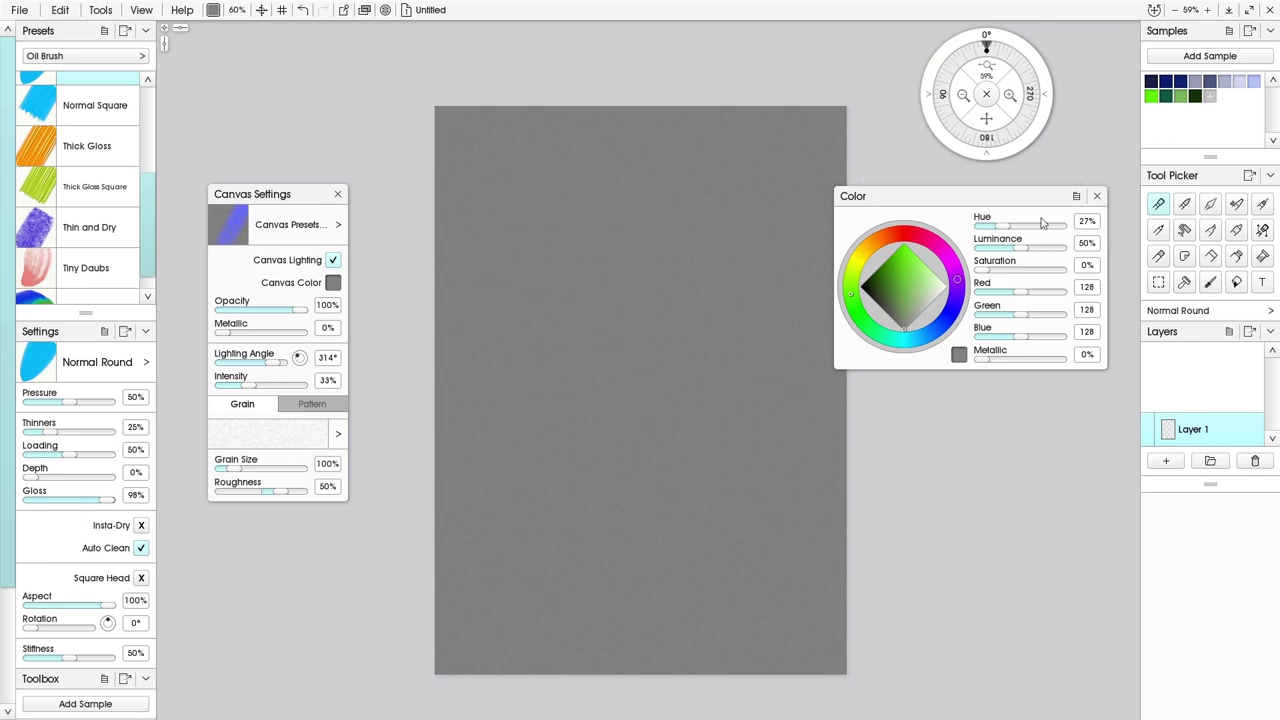
Review the available complementary hue schemes and keep Complementary selected.
{"action": "left_click", "coordinate": [1078, 197]}
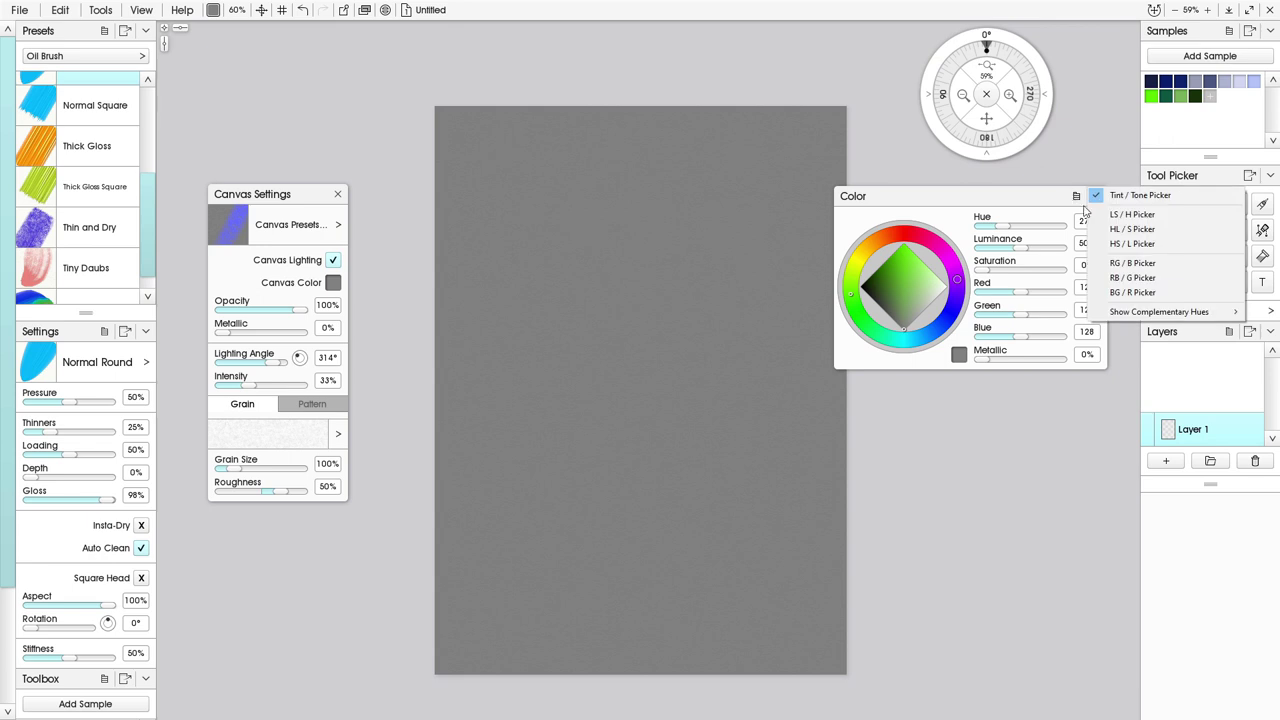
{"action": "mouse_move", "coordinate": [1143, 314]}
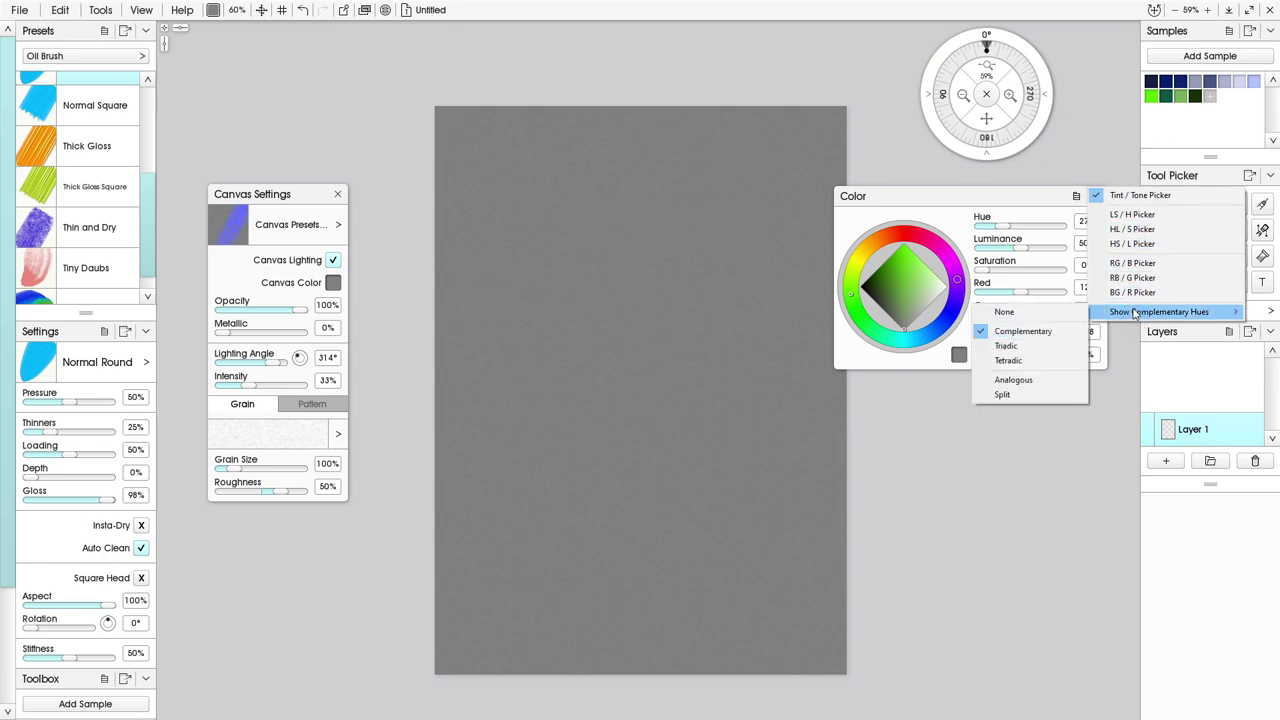
{"action": "left_click", "coordinate": [1020, 338]}
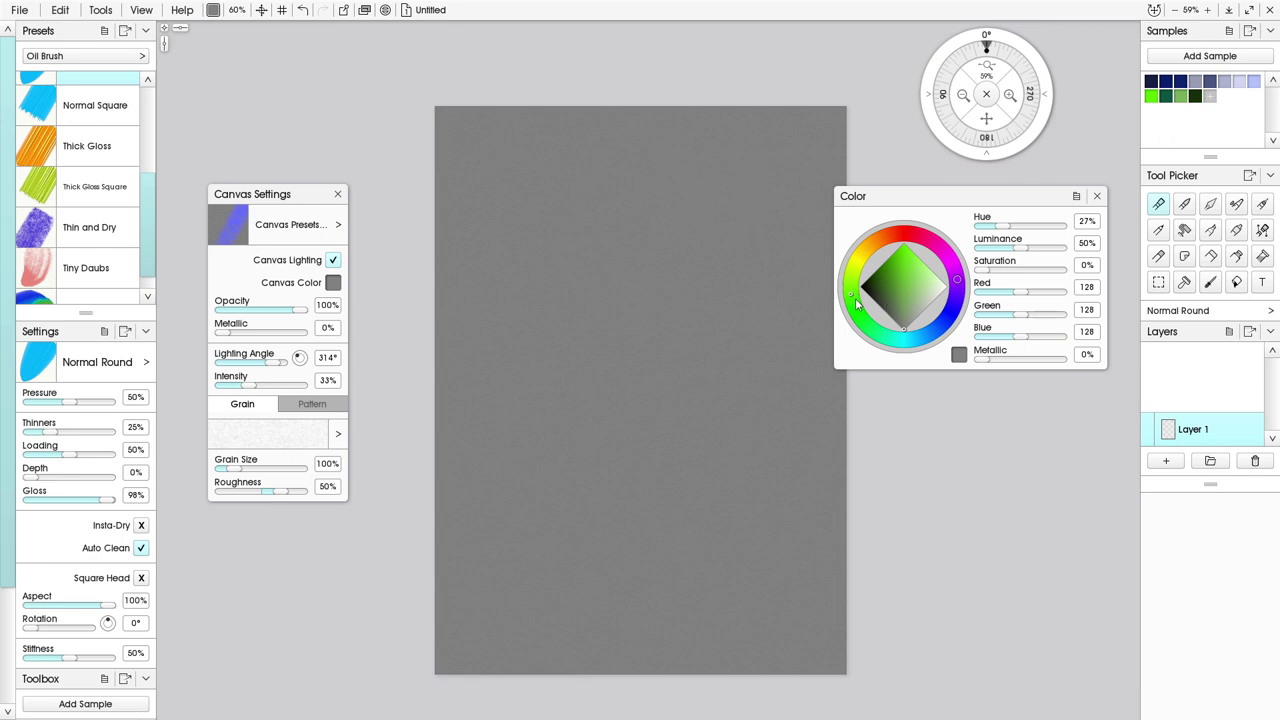
Paint a pure lime swatch (27% hue, 100% saturation) mid-canvas and its complementary purple (77% hue) directly beside it.
{"action": "left_click_drag", "start_coordinate": [588, 186], "coordinate": [594, 230]}
{"action": "left_click_drag", "start_coordinate": [912, 279], "coordinate": [904, 244]}
{"action": "left_click_drag", "start_coordinate": [580, 174], "coordinate": [594, 230]}
{"action": "mouse_move", "coordinate": [604, 284]}
{"action": "left_mouse_down"}
{"action": "mouse_move", "coordinate": [614, 340]}
{"action": "mouse_move", "coordinate": [640, 310]}
{"action": "mouse_move", "coordinate": [652, 320]}
{"action": "mouse_move", "coordinate": [625, 285]}
{"action": "mouse_move", "coordinate": [601, 298]}
{"action": "left_mouse_up"}
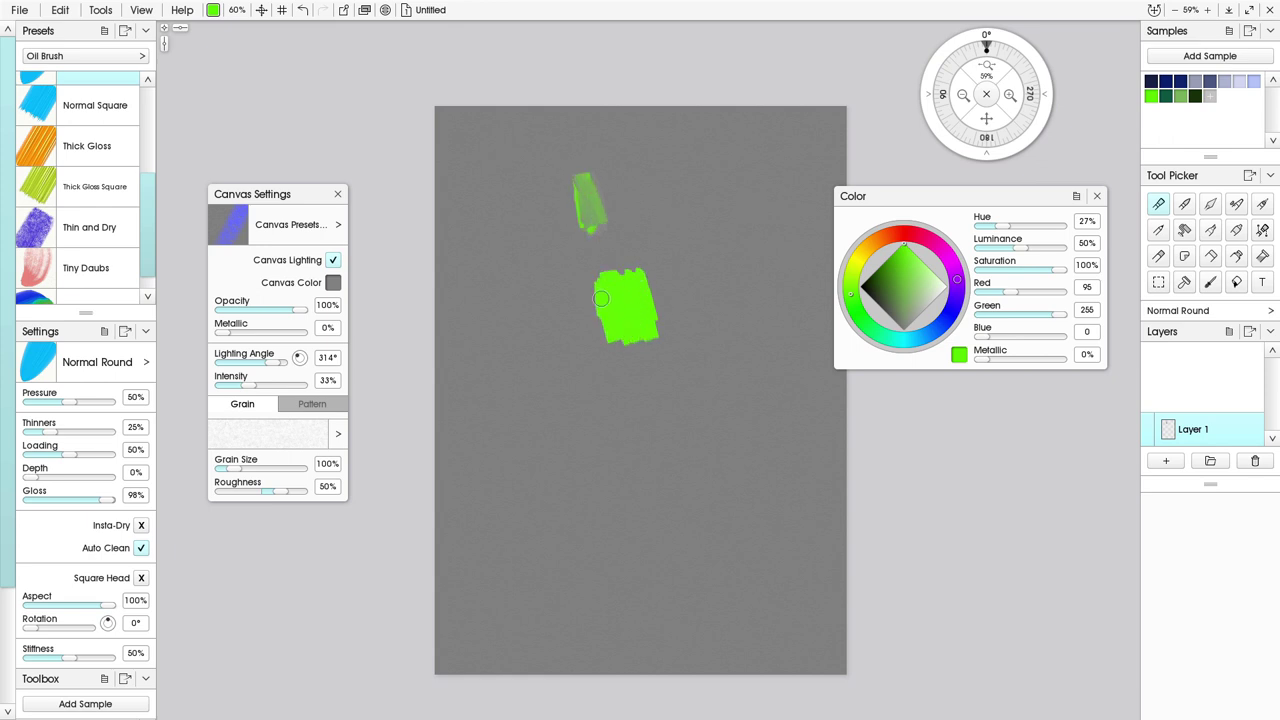
{"action": "left_click", "coordinate": [957, 283]}
{"action": "mouse_move", "coordinate": [655, 270]}
{"action": "left_mouse_down"}
{"action": "mouse_move", "coordinate": [662, 318]}
{"action": "mouse_move", "coordinate": [667, 290]}
{"action": "mouse_move", "coordinate": [688, 310]}
{"action": "mouse_move", "coordinate": [700, 275]}
{"action": "mouse_move", "coordinate": [706, 322]}
{"action": "left_mouse_up"}
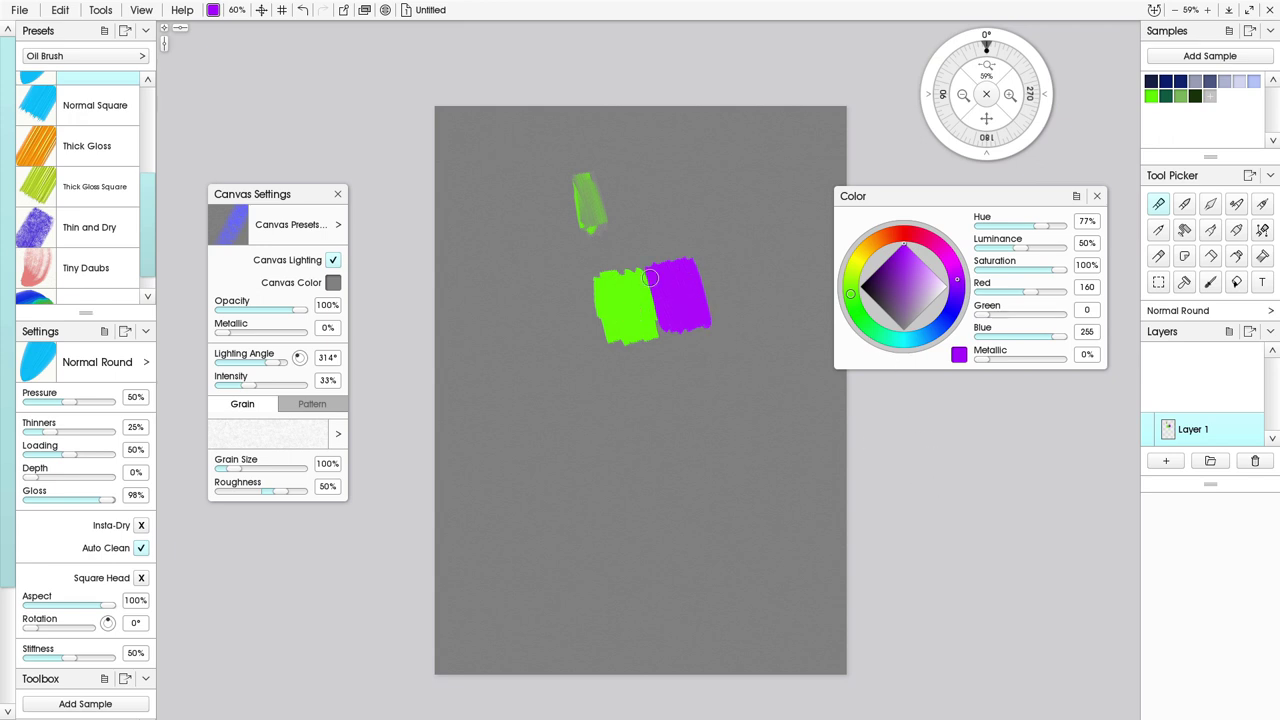
Paint a pure green swatch and its complementary magenta (86% hue) below the first pair, and return the color to green at 36% hue.
{"action": "left_click", "coordinate": [855, 299]}
{"action": "left_click_drag", "start_coordinate": [850, 299], "coordinate": [862, 320]}
{"action": "mouse_move", "coordinate": [640, 420]}
{"action": "left_mouse_down"}
{"action": "mouse_move", "coordinate": [665, 362]}
{"action": "mouse_move", "coordinate": [679, 400]}
{"action": "mouse_move", "coordinate": [695, 398]}
{"action": "mouse_move", "coordinate": [686, 362]}
{"action": "mouse_move", "coordinate": [708, 355]}
{"action": "mouse_move", "coordinate": [681, 364]}
{"action": "mouse_move", "coordinate": [696, 397]}
{"action": "mouse_move", "coordinate": [684, 368]}
{"action": "mouse_move", "coordinate": [709, 391]}
{"action": "mouse_move", "coordinate": [692, 358]}
{"action": "mouse_move", "coordinate": [707, 401]}
{"action": "mouse_move", "coordinate": [709, 360]}
{"action": "left_mouse_up"}
{"action": "left_click", "coordinate": [947, 259]}
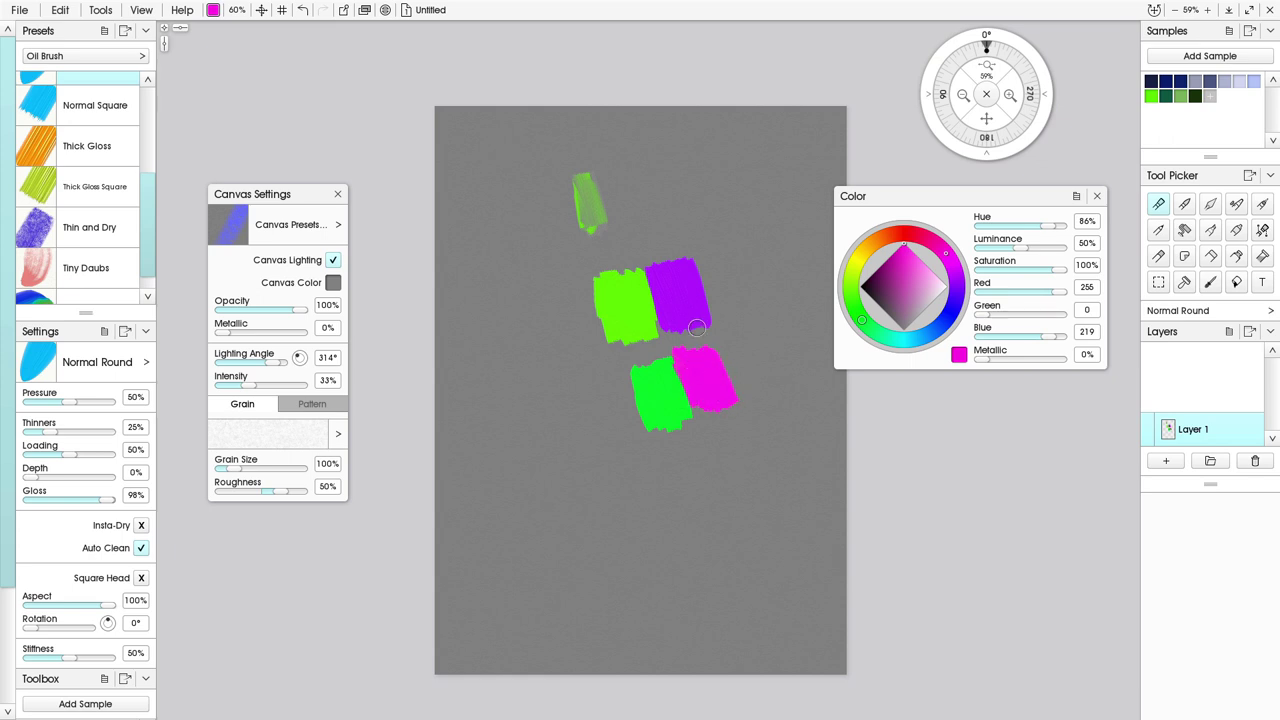
{"action": "left_click", "coordinate": [862, 323]}
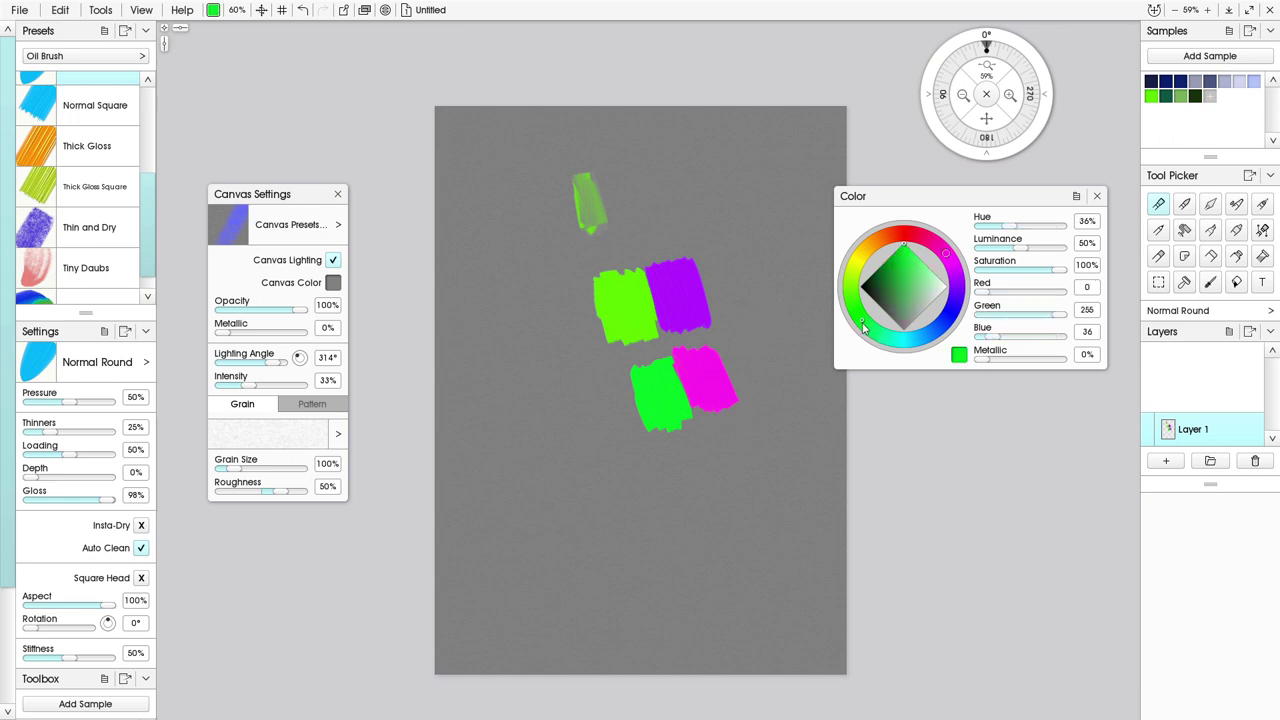
Paint a pure green swatch and a pure red one (1% hue) side by side below the green and magenta pair.
{"action": "left_click_drag", "start_coordinate": [864, 328], "coordinate": [853, 330]}
{"action": "mouse_move", "coordinate": [664, 486]}
{"action": "left_mouse_down"}
{"action": "mouse_move", "coordinate": [681, 514]}
{"action": "mouse_move", "coordinate": [696, 481]}
{"action": "mouse_move", "coordinate": [710, 483]}
{"action": "mouse_move", "coordinate": [712, 455]}
{"action": "mouse_move", "coordinate": [727, 473]}
{"action": "mouse_move", "coordinate": [716, 458]}
{"action": "mouse_move", "coordinate": [728, 522]}
{"action": "left_mouse_up"}
{"action": "left_click", "coordinate": [905, 236]}
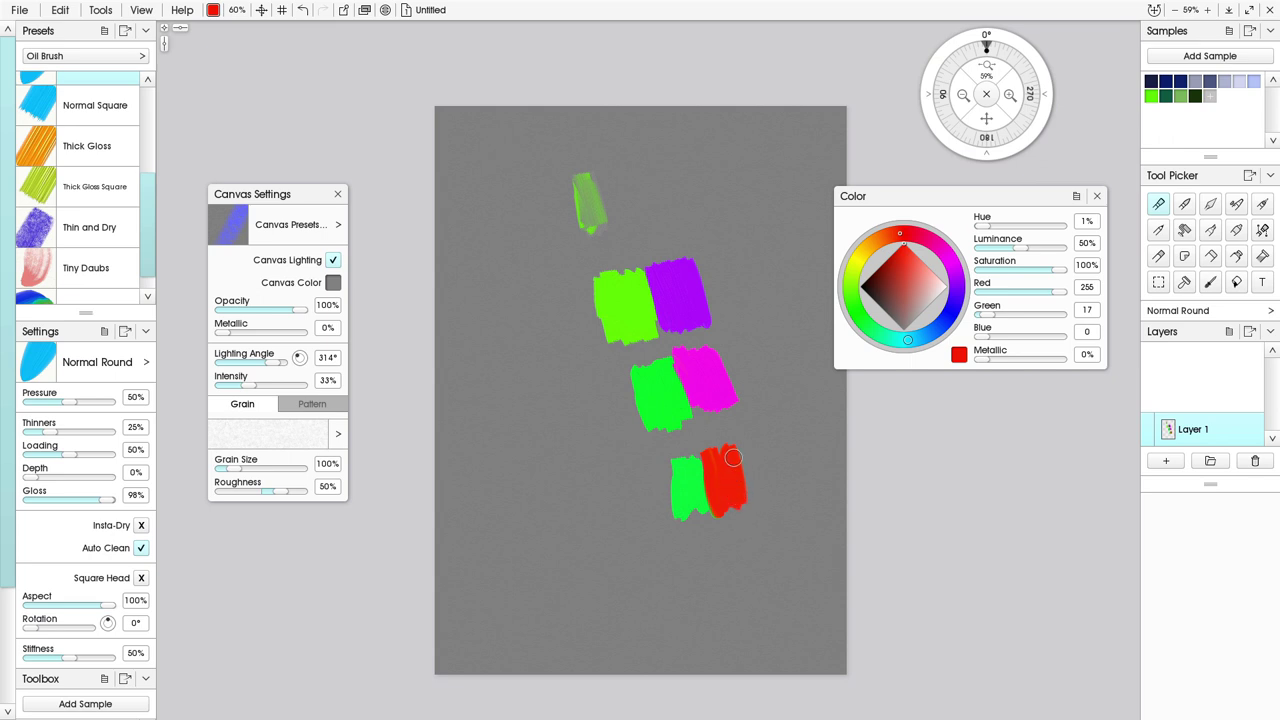
Paint a darker green swatch (31% hue, 41% luminance, 73% saturation) in the canvas's lower-left area and a pure red one (1% hue) along its edge.
{"action": "left_click", "coordinate": [872, 326]}
{"action": "left_click", "coordinate": [898, 284]}
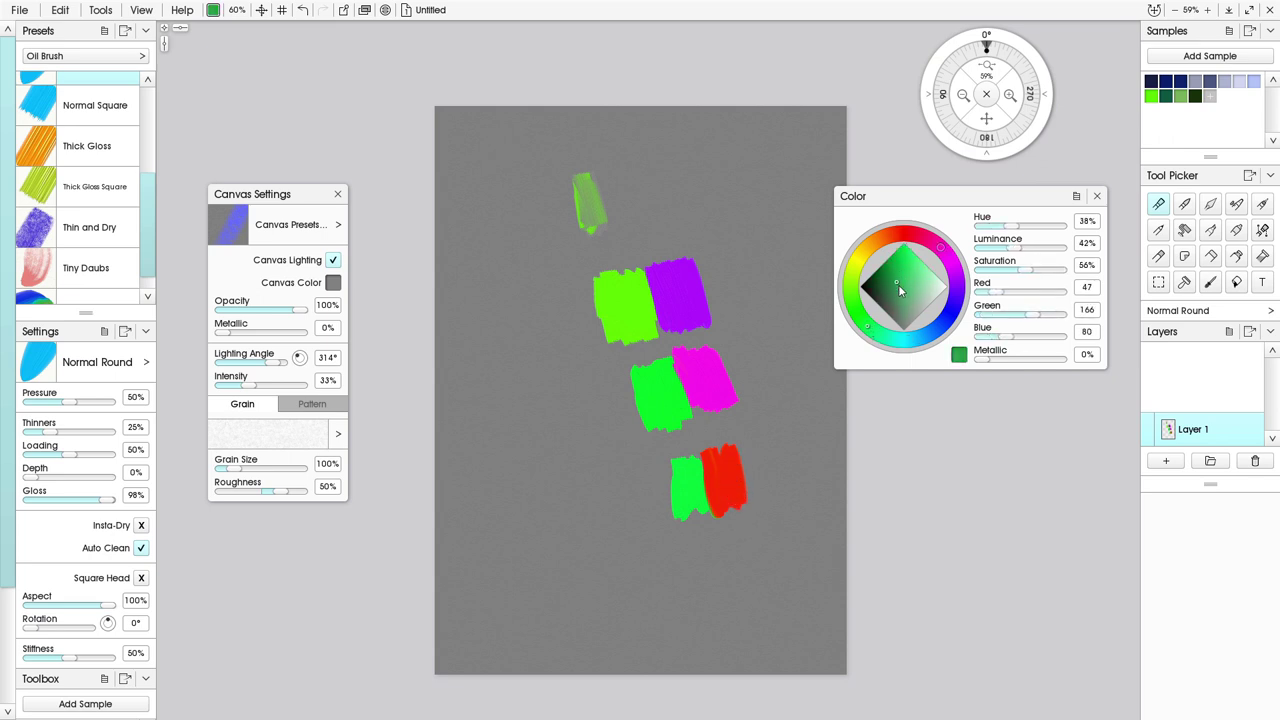
{"action": "left_click", "coordinate": [861, 307]}
{"action": "left_click", "coordinate": [890, 282]}
{"action": "left_click", "coordinate": [895, 272]}
{"action": "mouse_move", "coordinate": [533, 530]}
{"action": "left_mouse_down"}
{"action": "mouse_move", "coordinate": [531, 475]}
{"action": "mouse_move", "coordinate": [542, 499]}
{"action": "mouse_move", "coordinate": [572, 480]}
{"action": "left_mouse_up"}
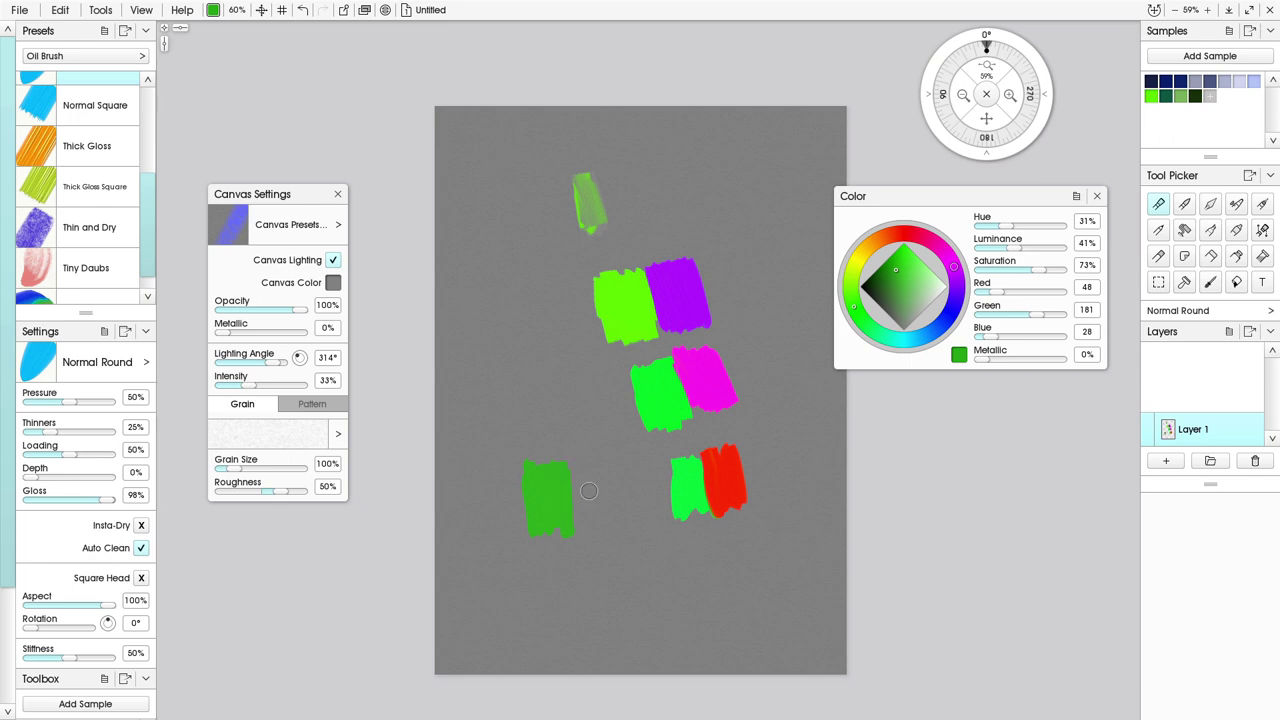
{"action": "left_click", "coordinate": [900, 240]}
{"action": "left_click", "coordinate": [904, 245]}
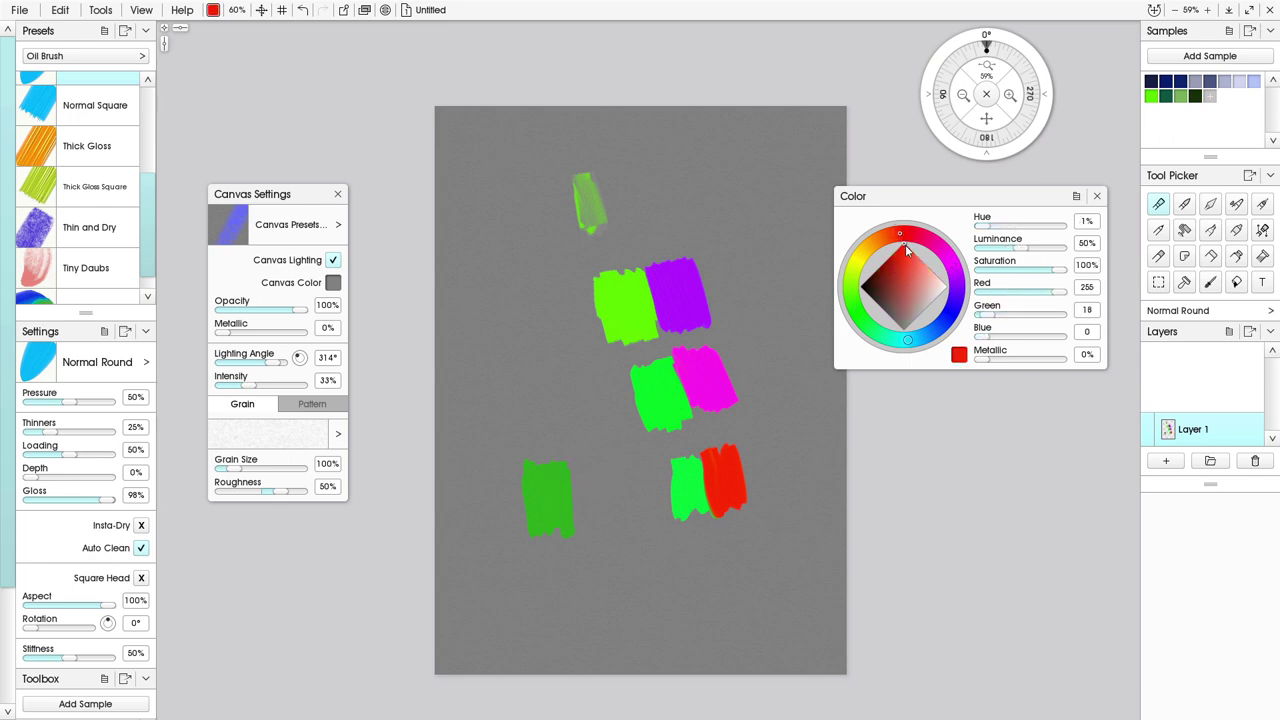
{"action": "mouse_move", "coordinate": [594, 468]}
{"action": "left_mouse_down"}
{"action": "mouse_move", "coordinate": [582, 525]}
{"action": "mouse_move", "coordinate": [572, 470]}
{"action": "mouse_move", "coordinate": [567, 503]}
{"action": "mouse_move", "coordinate": [577, 518]}
{"action": "mouse_move", "coordinate": [578, 470]}
{"action": "mouse_move", "coordinate": [602, 505]}
{"action": "left_mouse_up"}
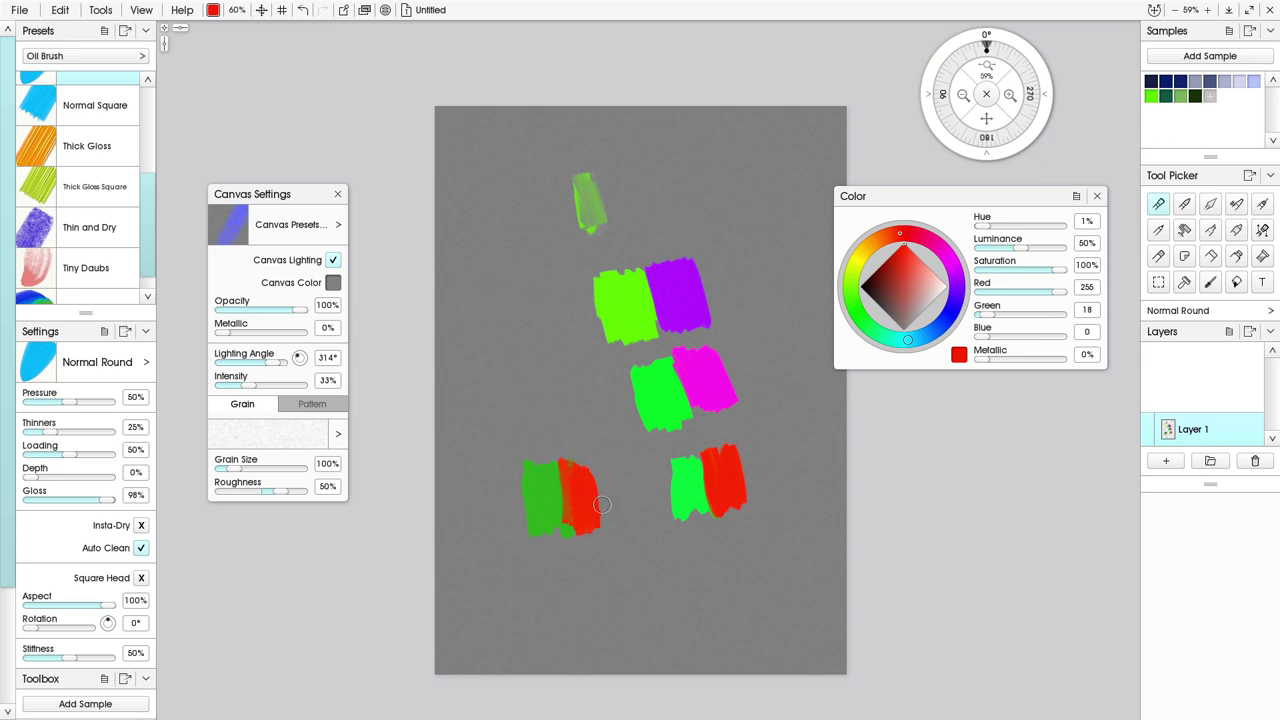
Paint pure green (34% hue, 100% saturation) over the darker green swatch beside the red.
{"action": "left_click", "coordinate": [860, 318]}
{"action": "mouse_move", "coordinate": [538, 471]}
{"action": "left_mouse_down"}
{"action": "mouse_move", "coordinate": [545, 514]}
{"action": "mouse_move", "coordinate": [546, 462]}
{"action": "mouse_move", "coordinate": [560, 518]}
{"action": "mouse_move", "coordinate": [551, 469]}
{"action": "left_mouse_up"}
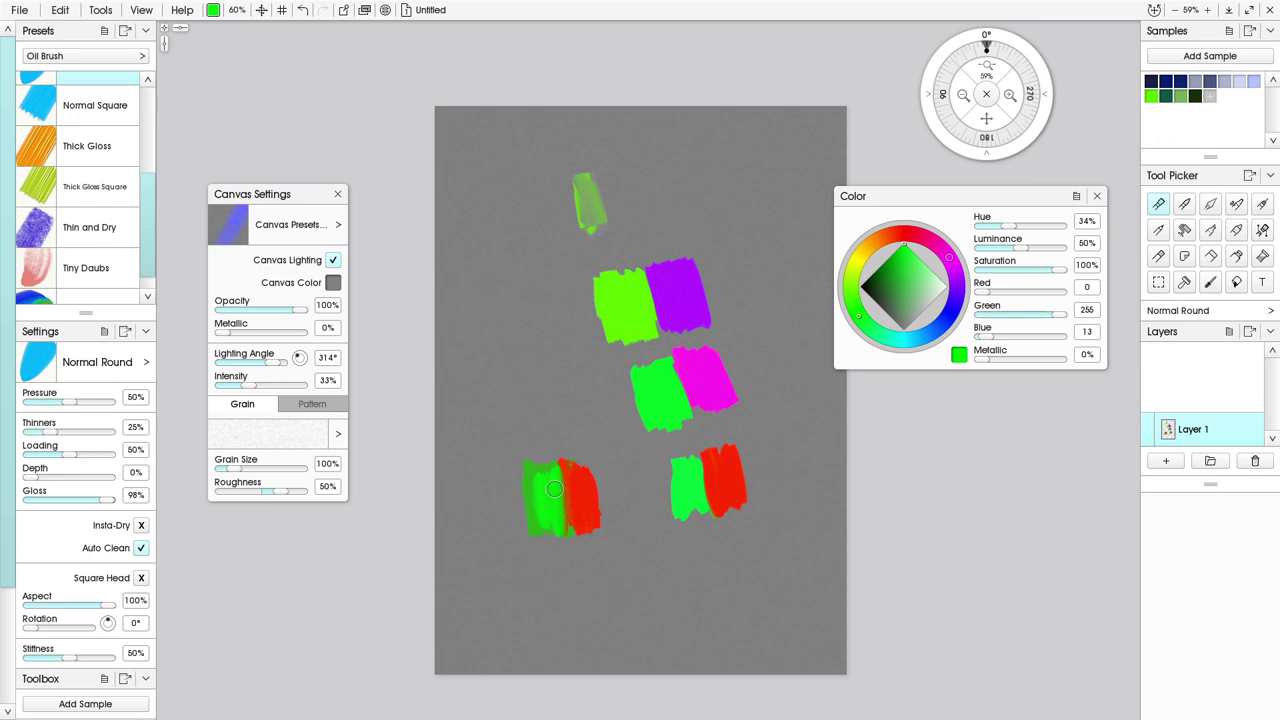
{"action": "mouse_move", "coordinate": [559, 519]}
{"action": "left_mouse_down"}
{"action": "mouse_move", "coordinate": [549, 463]}
{"action": "mouse_move", "coordinate": [540, 496]}
{"action": "left_mouse_up"}
Paint a pure magenta swatch near the canvas's right edge and its complementary pure green (35% hue) directly beside it.
{"action": "left_click", "coordinate": [948, 258]}
{"action": "mouse_move", "coordinate": [790, 318]}
{"action": "left_mouse_down"}
{"action": "mouse_move", "coordinate": [814, 361]}
{"action": "mouse_move", "coordinate": [794, 334]}
{"action": "mouse_move", "coordinate": [779, 345]}
{"action": "mouse_move", "coordinate": [765, 315]}
{"action": "mouse_move", "coordinate": [793, 364]}
{"action": "mouse_move", "coordinate": [773, 320]}
{"action": "mouse_move", "coordinate": [778, 369]}
{"action": "mouse_move", "coordinate": [753, 318]}
{"action": "mouse_move", "coordinate": [778, 369]}
{"action": "mouse_move", "coordinate": [764, 322]}
{"action": "mouse_move", "coordinate": [802, 369]}
{"action": "mouse_move", "coordinate": [769, 350]}
{"action": "left_mouse_up"}
{"action": "left_click", "coordinate": [859, 318]}
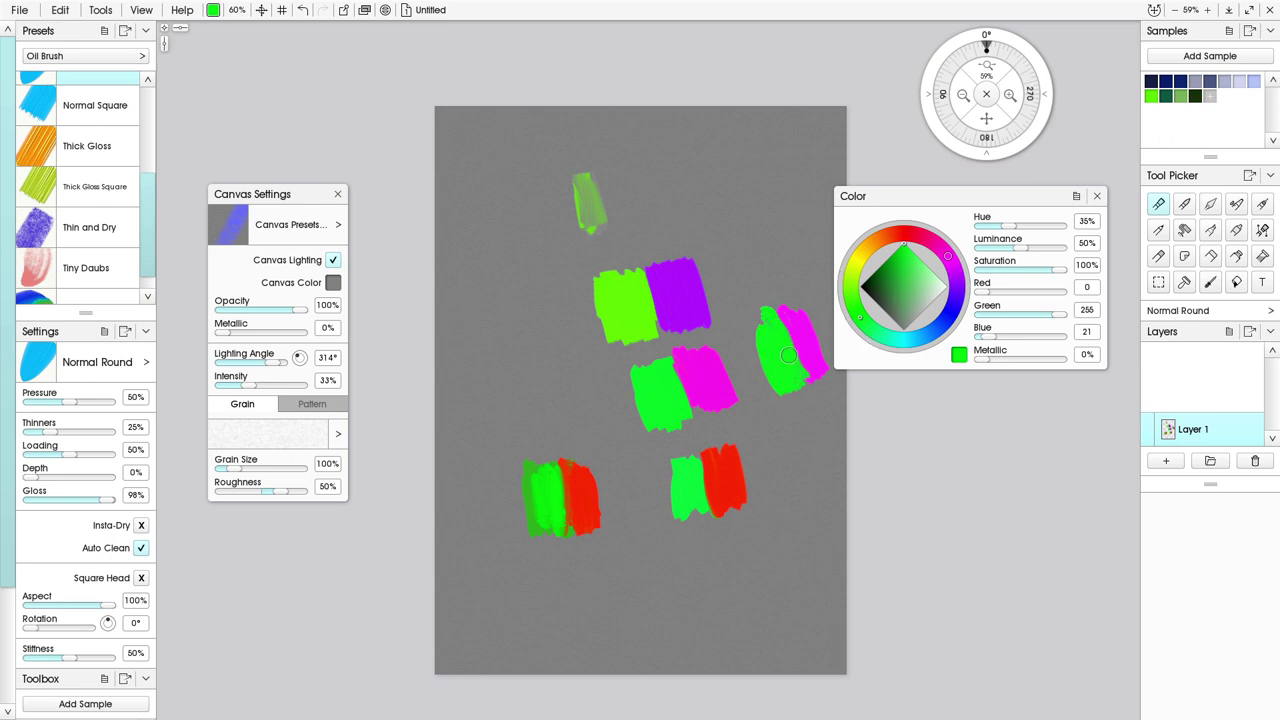
Paint a muted green swatch (41% luminance, 41% saturation) and a muted magenta one (85% hue, 37% luminance, 52% saturation) below the right-edge pair.
{"action": "left_click", "coordinate": [895, 292]}
{"action": "mouse_move", "coordinate": [805, 414]}
{"action": "left_mouse_down"}
{"action": "mouse_move", "coordinate": [821, 468]}
{"action": "mouse_move", "coordinate": [814, 455]}
{"action": "left_mouse_up"}
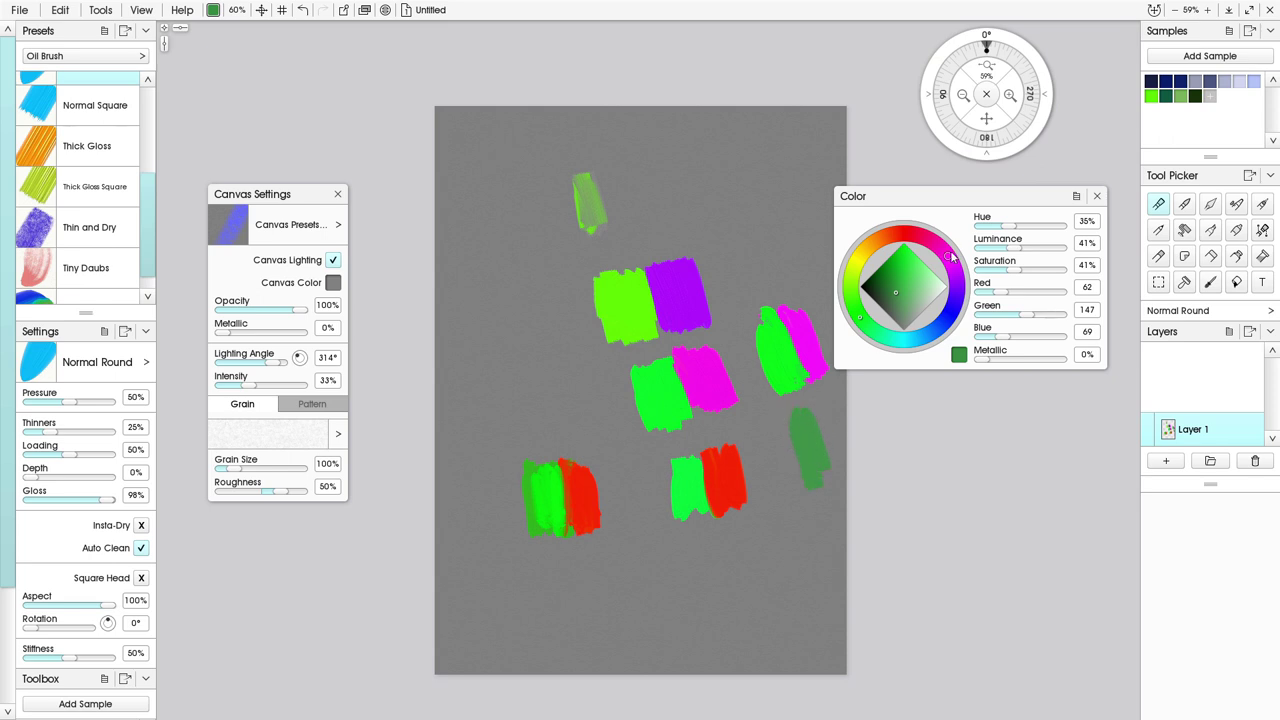
{"action": "left_click", "coordinate": [948, 261]}
{"action": "left_click", "coordinate": [892, 285]}
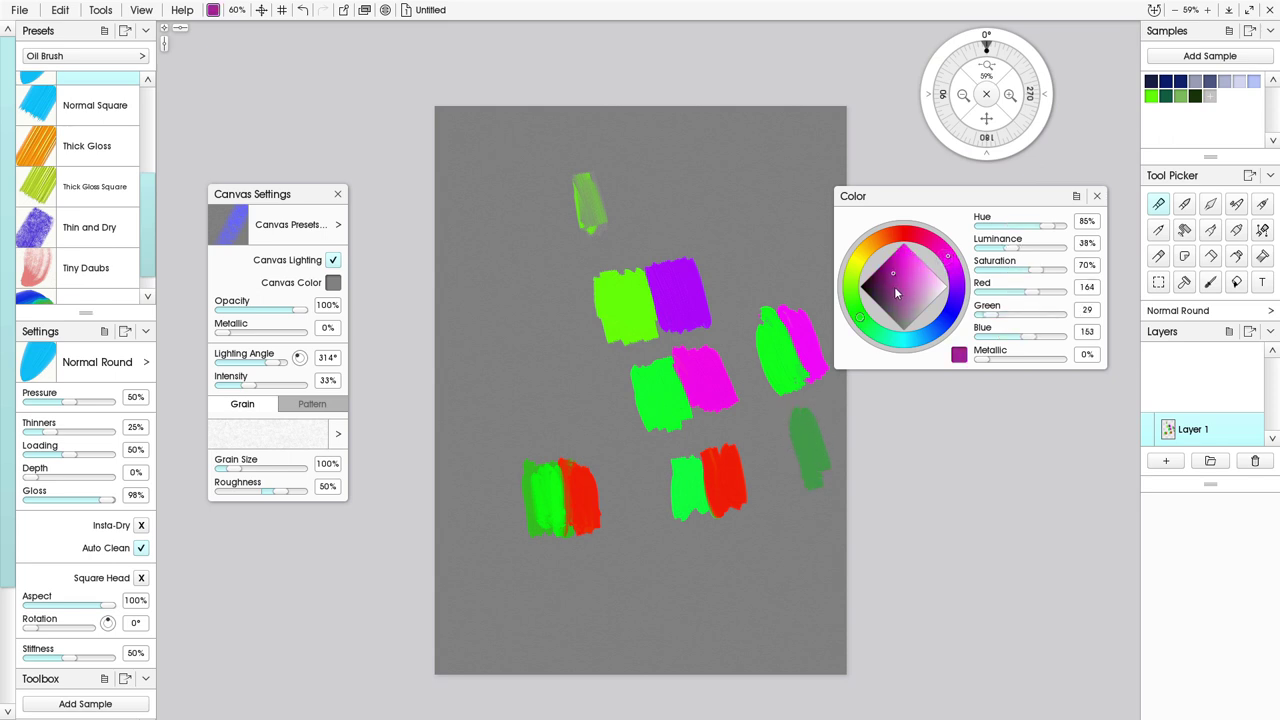
{"action": "mouse_move", "coordinate": [830, 405]}
{"action": "left_mouse_down"}
{"action": "mouse_move", "coordinate": [812, 412]}
{"action": "mouse_move", "coordinate": [834, 478]}
{"action": "left_mouse_up"}
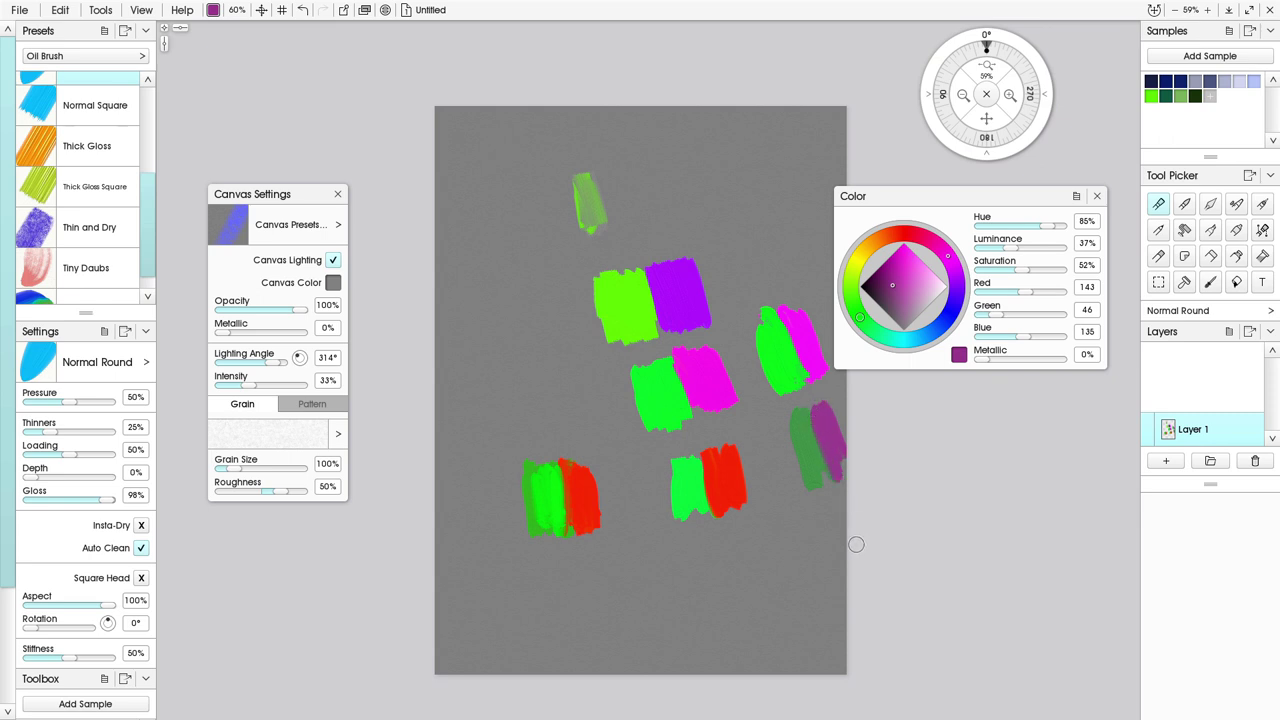
Paint a pale pink swatch (85% hue, 89% luminance) and a dark green one (35% hue, 22% luminance) in the canvas's upper-right area.
{"action": "left_click", "coordinate": [940, 289]}
{"action": "mouse_move", "coordinate": [780, 168]}
{"action": "left_mouse_down"}
{"action": "mouse_move", "coordinate": [814, 227]}
{"action": "mouse_move", "coordinate": [774, 161]}
{"action": "left_mouse_up"}
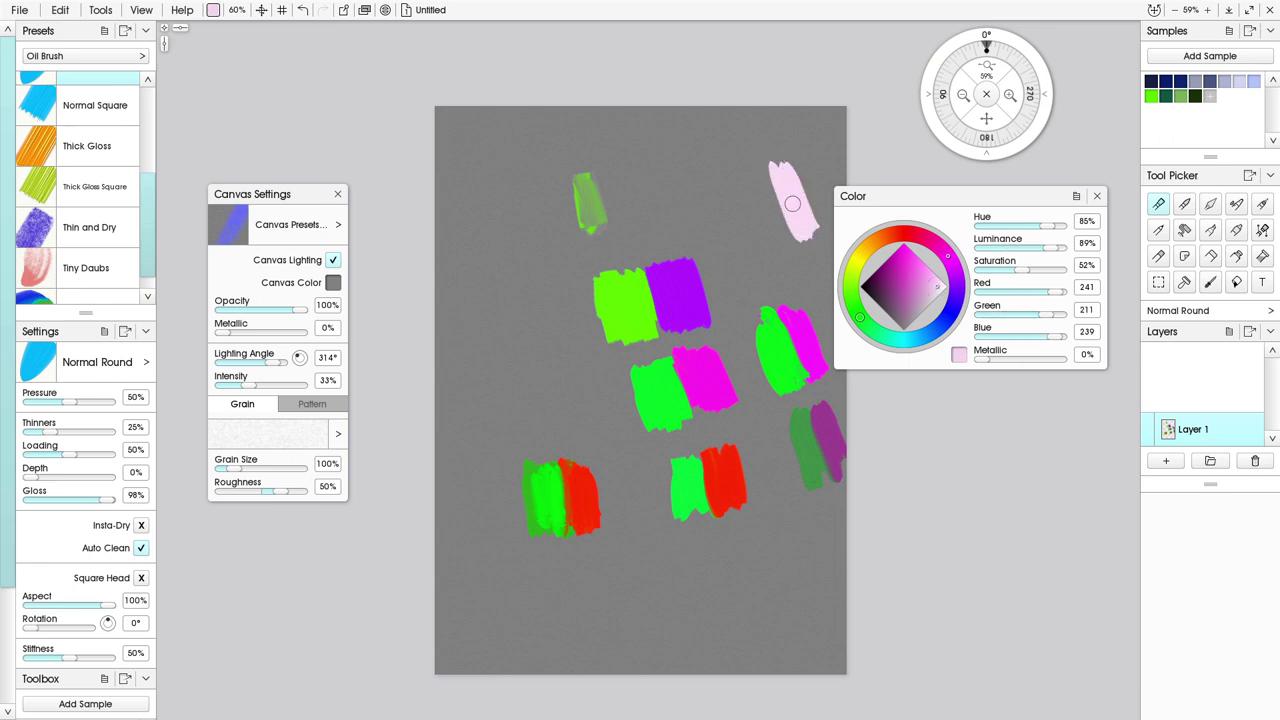
{"action": "left_click", "coordinate": [861, 313]}
{"action": "left_click", "coordinate": [880, 286]}
{"action": "mouse_move", "coordinate": [764, 168]}
{"action": "left_mouse_down"}
{"action": "mouse_move", "coordinate": [802, 234]}
{"action": "mouse_move", "coordinate": [754, 171]}
{"action": "mouse_move", "coordinate": [788, 256]}
{"action": "mouse_move", "coordinate": [747, 172]}
{"action": "mouse_move", "coordinate": [786, 262]}
{"action": "left_mouse_up"}
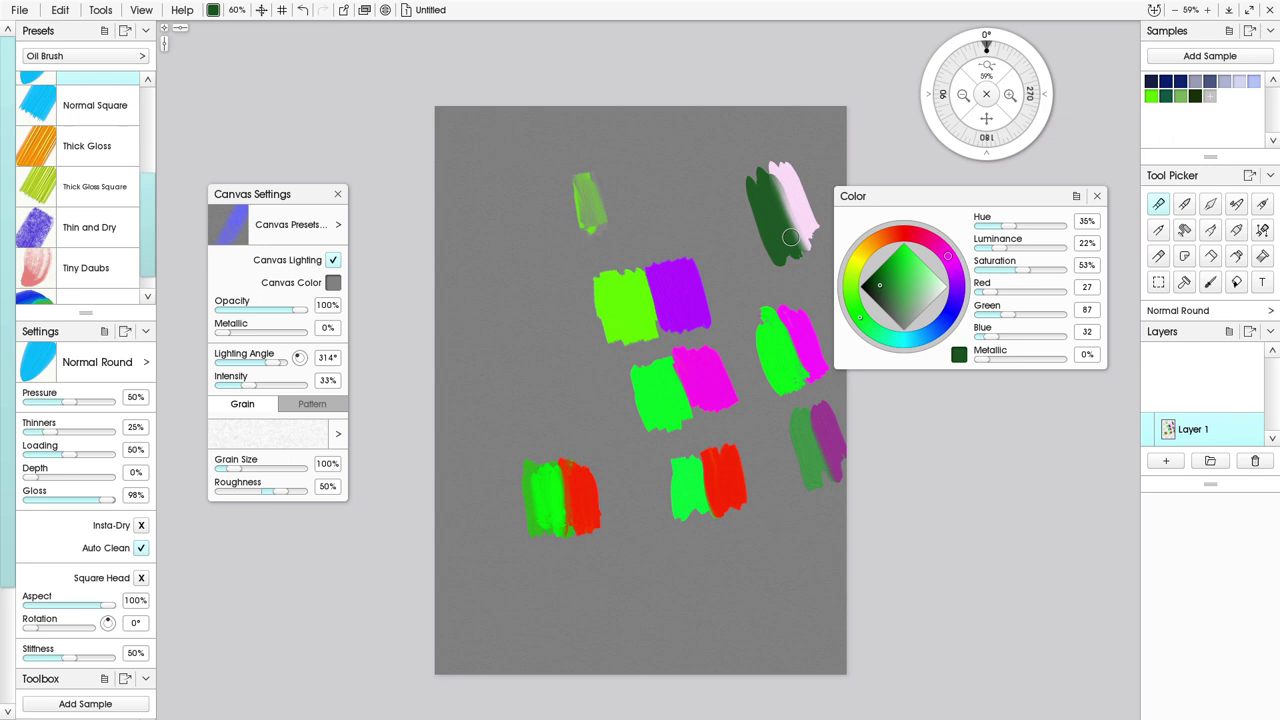
Paint dark indigo, pure blue and pure yellow (18% hue) swatches in a row beside the dark green one.
{"action": "left_click", "coordinate": [907, 343]}
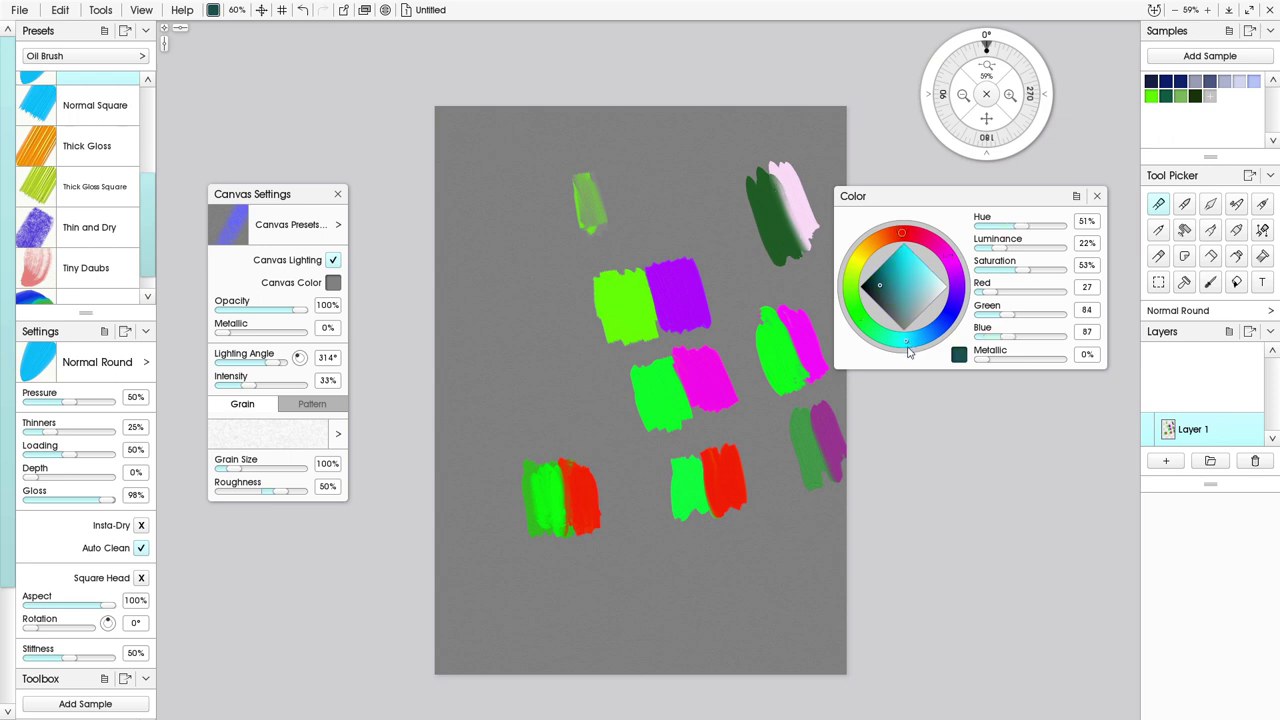
{"action": "left_click", "coordinate": [950, 312]}
{"action": "mouse_move", "coordinate": [645, 140]}
{"action": "left_mouse_down"}
{"action": "mouse_move", "coordinate": [666, 213]}
{"action": "mouse_move", "coordinate": [647, 129]}
{"action": "mouse_move", "coordinate": [694, 211]}
{"action": "mouse_move", "coordinate": [685, 141]}
{"action": "mouse_move", "coordinate": [700, 183]}
{"action": "mouse_move", "coordinate": [686, 135]}
{"action": "mouse_move", "coordinate": [687, 188]}
{"action": "mouse_move", "coordinate": [679, 133]}
{"action": "mouse_move", "coordinate": [732, 201]}
{"action": "mouse_move", "coordinate": [710, 139]}
{"action": "mouse_move", "coordinate": [723, 212]}
{"action": "left_mouse_up"}
{"action": "left_click", "coordinate": [904, 244]}
{"action": "left_click", "coordinate": [857, 266]}
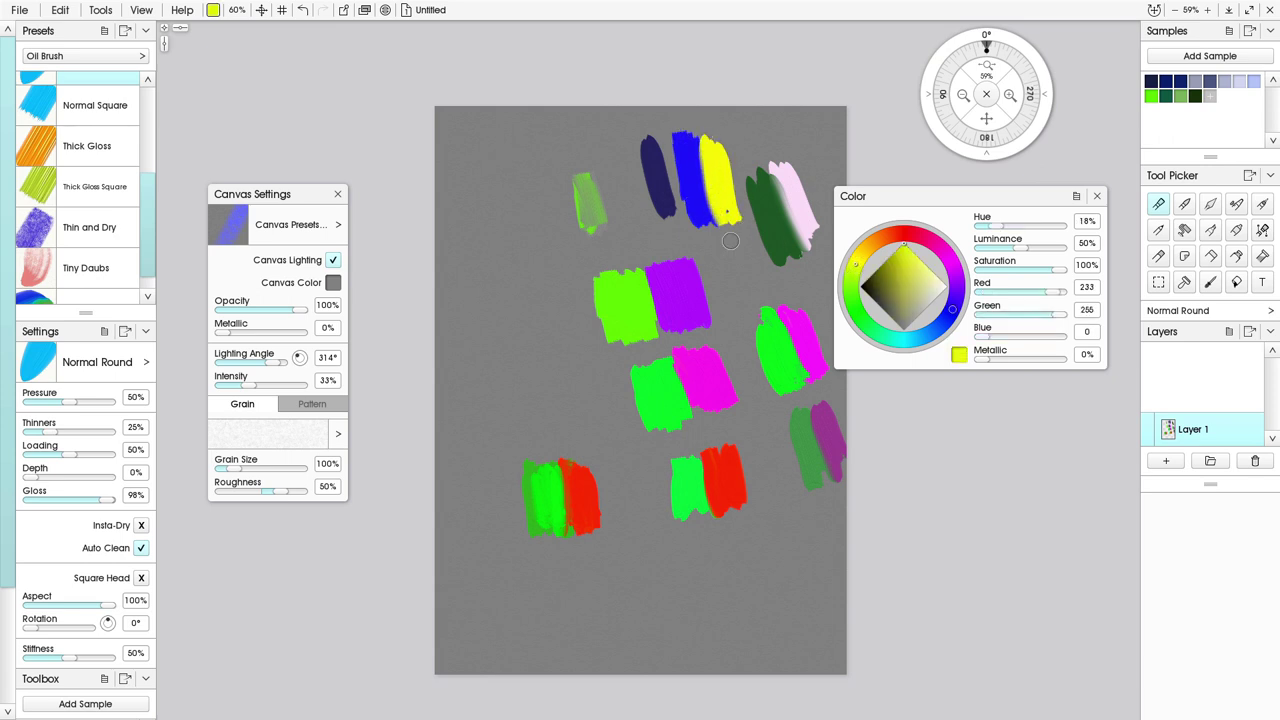
Paint a pale yellow swatch (18% hue, 83% luminance, 63% saturation) in the canvas's upper-left area and a dark blue one beside it.
{"action": "left_click_drag", "start_coordinate": [937, 290], "coordinate": [932, 283]}
{"action": "mouse_move", "coordinate": [478, 152]}
{"action": "left_mouse_down"}
{"action": "mouse_move", "coordinate": [502, 205]}
{"action": "mouse_move", "coordinate": [500, 137]}
{"action": "mouse_move", "coordinate": [528, 210]}
{"action": "left_mouse_up"}
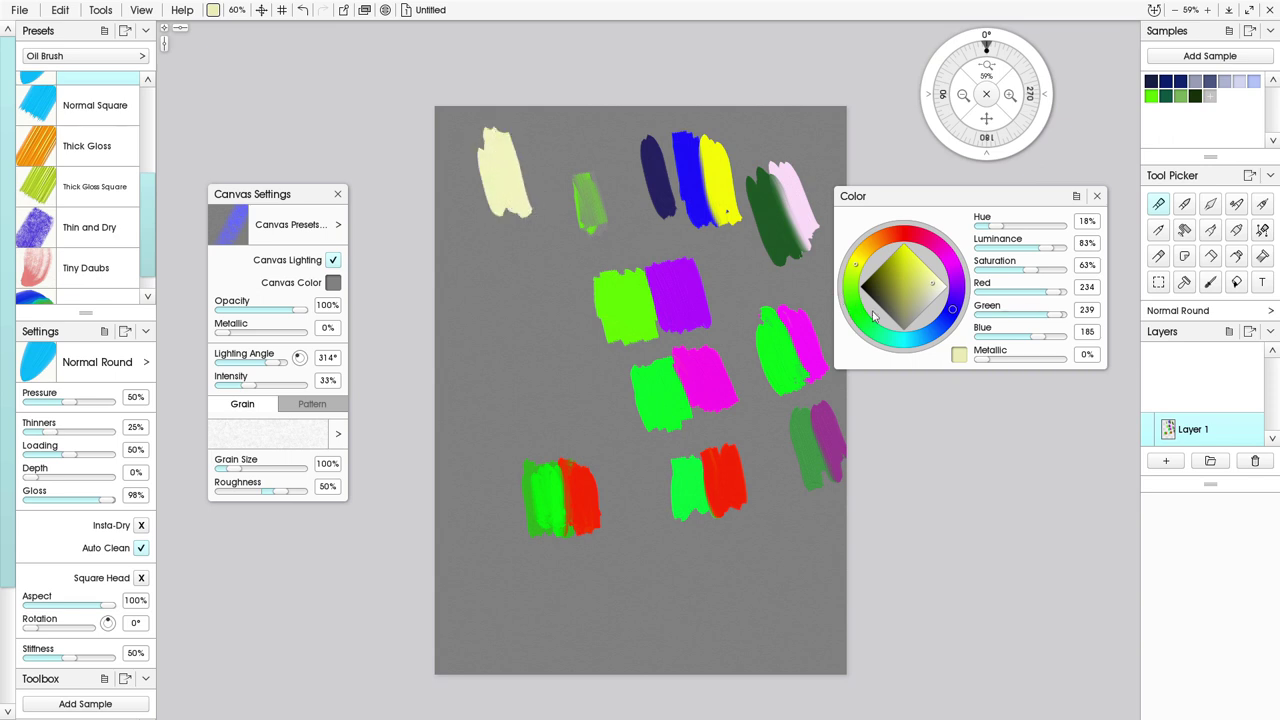
{"action": "left_click", "coordinate": [951, 313]}
{"action": "left_click", "coordinate": [883, 279]}
{"action": "mouse_move", "coordinate": [517, 136]}
{"action": "left_mouse_down"}
{"action": "mouse_move", "coordinate": [526, 197]}
{"action": "mouse_move", "coordinate": [521, 132]}
{"action": "mouse_move", "coordinate": [541, 188]}
{"action": "mouse_move", "coordinate": [540, 138]}
{"action": "mouse_move", "coordinate": [567, 176]}
{"action": "left_mouse_up"}
Paint a pale lavender swatch (68% hue, 94% luminance, 100% saturation) below the pale yellow and dark blue pair.
{"action": "left_click", "coordinate": [903, 246]}
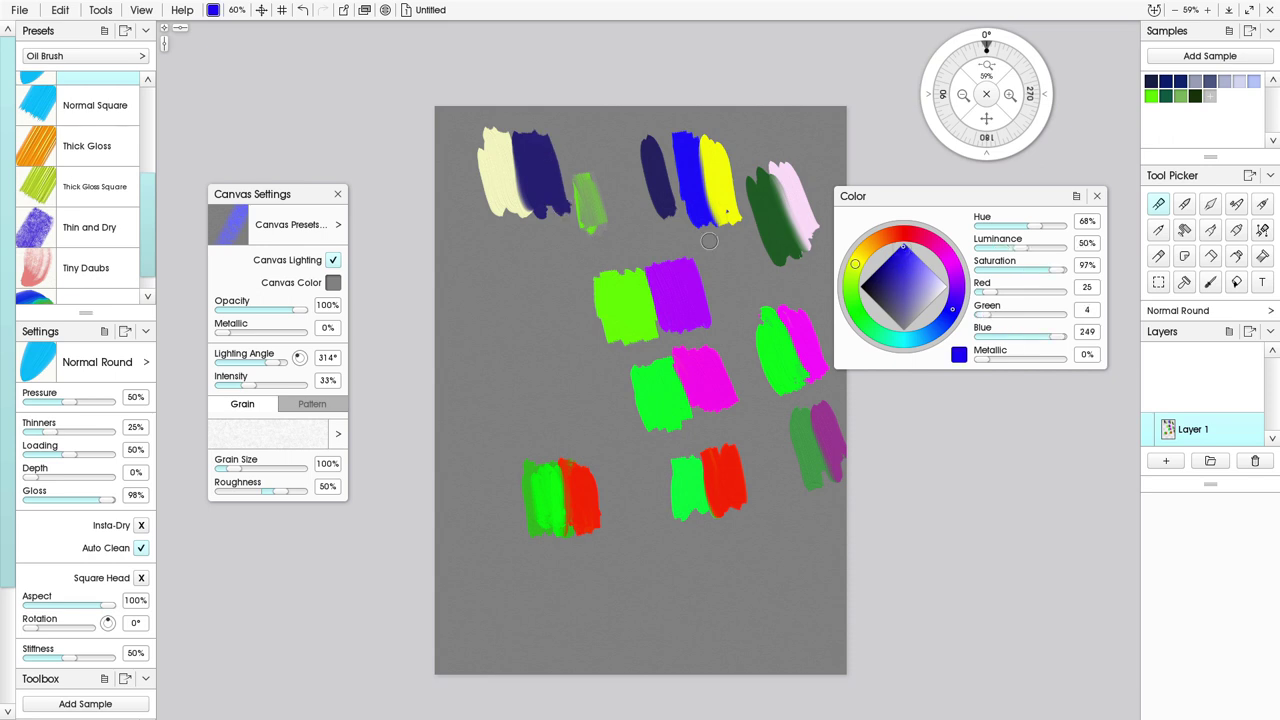
{"action": "left_click", "coordinate": [938, 283]}
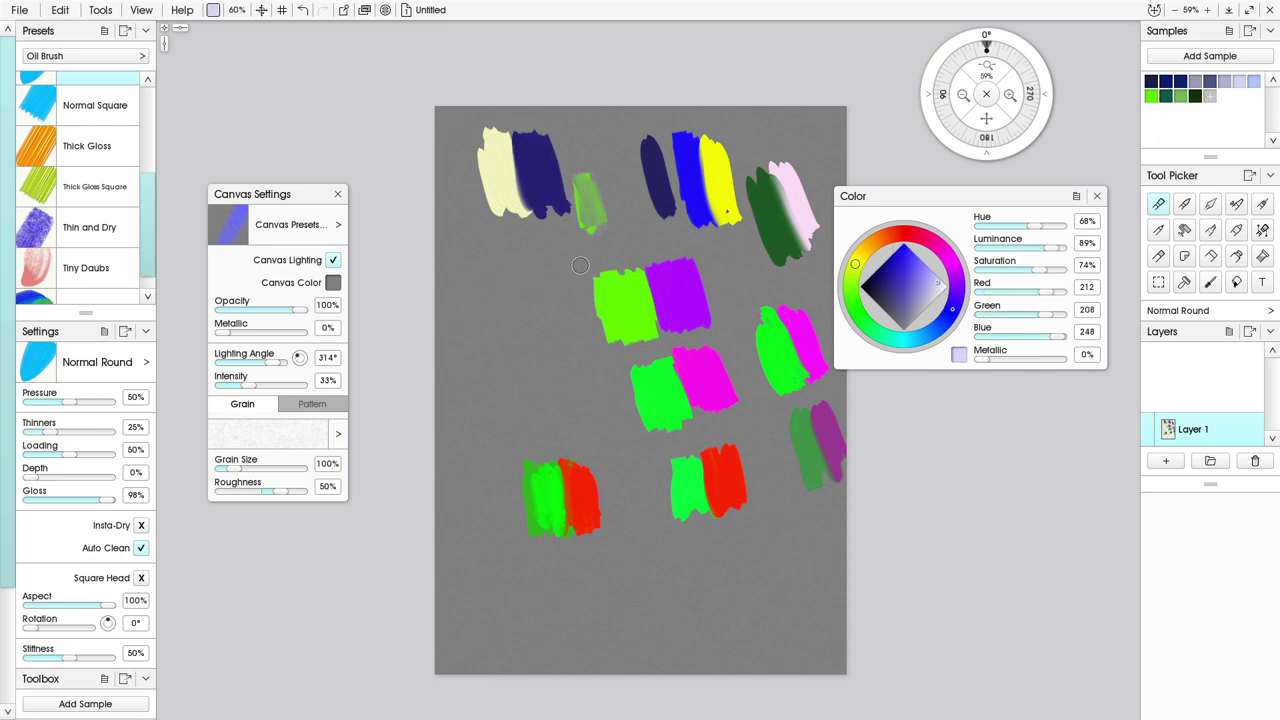
{"action": "mouse_move", "coordinate": [469, 266]}
{"action": "left_mouse_down"}
{"action": "mouse_move", "coordinate": [488, 330]}
{"action": "mouse_move", "coordinate": [475, 252]}
{"action": "mouse_move", "coordinate": [502, 322]}
{"action": "mouse_move", "coordinate": [500, 275]}
{"action": "mouse_move", "coordinate": [522, 312]}
{"action": "left_mouse_up"}
{"action": "left_click", "coordinate": [940, 288]}
{"action": "mouse_move", "coordinate": [525, 319]}
{"action": "left_mouse_down"}
{"action": "mouse_move", "coordinate": [506, 256]}
{"action": "mouse_move", "coordinate": [527, 304]}
{"action": "mouse_move", "coordinate": [512, 318]}
{"action": "mouse_move", "coordinate": [501, 263]}
{"action": "mouse_move", "coordinate": [514, 274]}
{"action": "mouse_move", "coordinate": [495, 321]}
{"action": "left_mouse_up"}
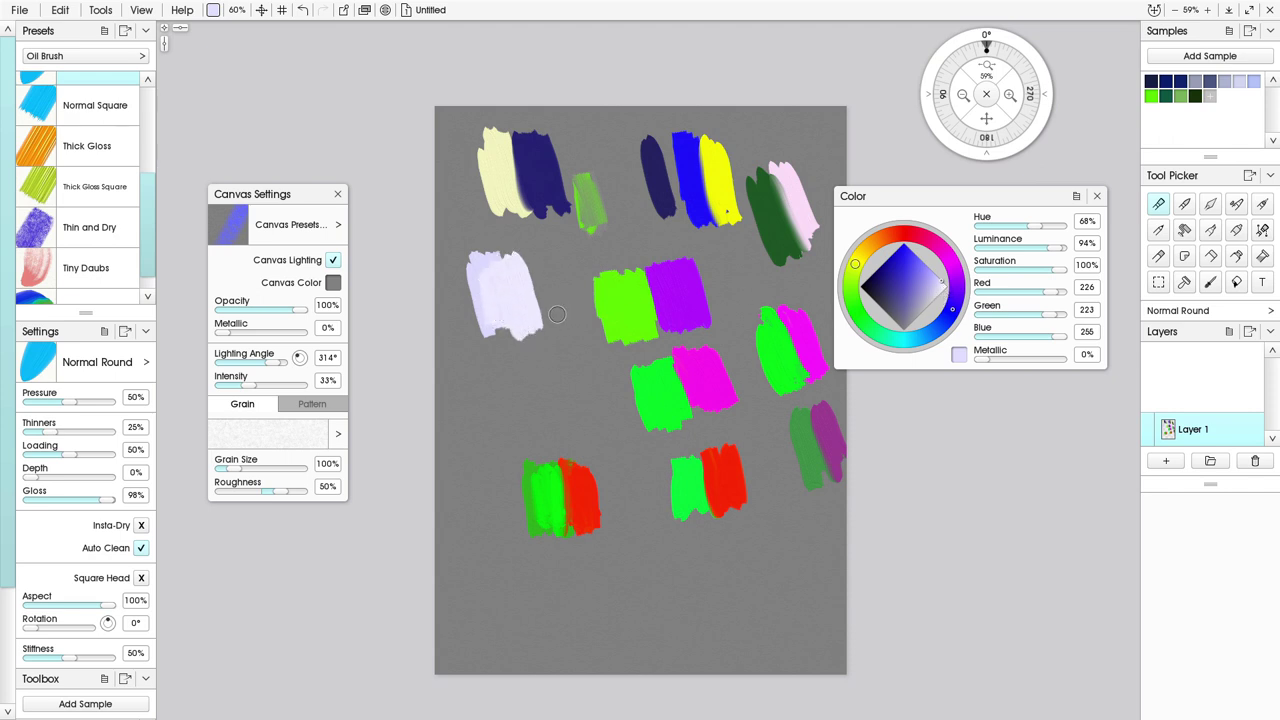
{"action": "mouse_move", "coordinate": [512, 259]}
{"action": "left_mouse_down"}
{"action": "mouse_move", "coordinate": [519, 329]}
{"action": "mouse_move", "coordinate": [486, 286]}
{"action": "mouse_move", "coordinate": [494, 256]}
{"action": "mouse_move", "coordinate": [525, 297]}
{"action": "left_mouse_up"}
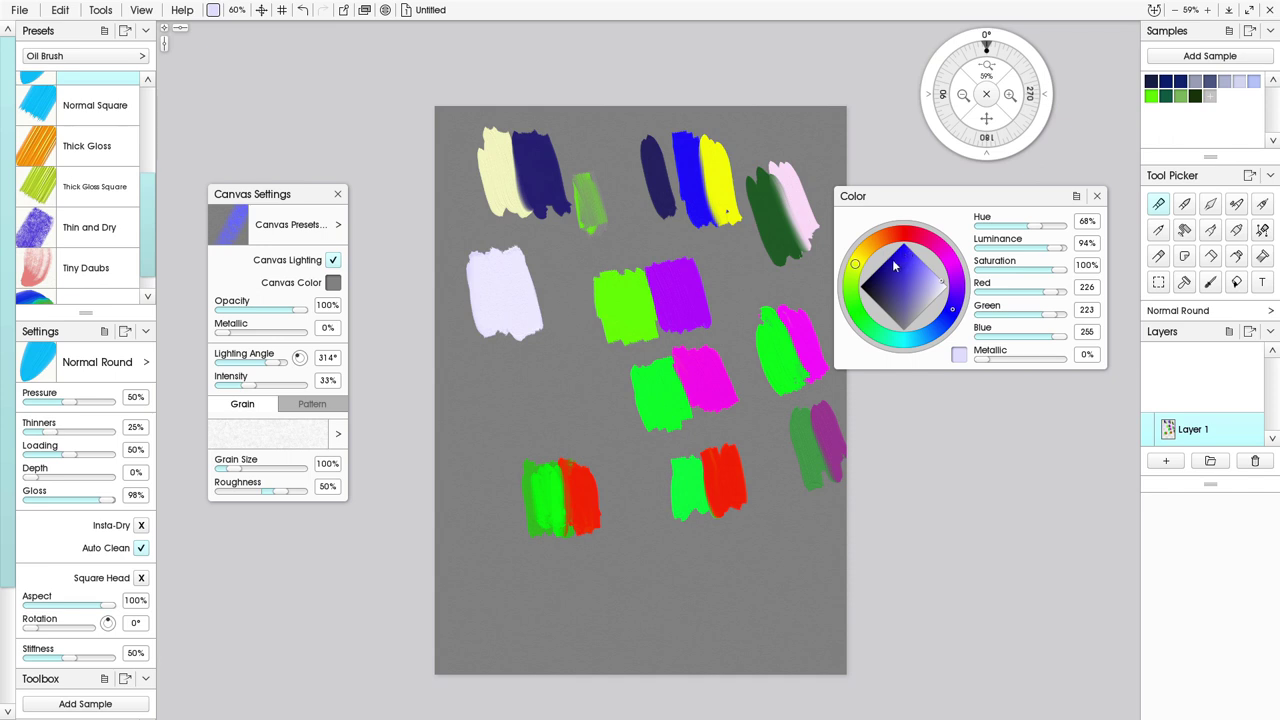
Paint a dark navy block beneath the lavender swatch and a pure blue block (68% hue, 100% saturation) beneath that.
{"action": "left_click", "coordinate": [877, 272]}
{"action": "mouse_move", "coordinate": [497, 345]}
{"action": "left_mouse_down"}
{"action": "mouse_move", "coordinate": [506, 377]}
{"action": "mouse_move", "coordinate": [514, 332]}
{"action": "mouse_move", "coordinate": [524, 378]}
{"action": "mouse_move", "coordinate": [534, 330]}
{"action": "mouse_move", "coordinate": [507, 348]}
{"action": "mouse_move", "coordinate": [518, 356]}
{"action": "mouse_move", "coordinate": [500, 346]}
{"action": "mouse_move", "coordinate": [528, 340]}
{"action": "mouse_move", "coordinate": [488, 352]}
{"action": "mouse_move", "coordinate": [538, 372]}
{"action": "mouse_move", "coordinate": [552, 412]}
{"action": "mouse_move", "coordinate": [496, 398]}
{"action": "mouse_move", "coordinate": [486, 412]}
{"action": "mouse_move", "coordinate": [529, 405]}
{"action": "mouse_move", "coordinate": [510, 430]}
{"action": "mouse_move", "coordinate": [500, 409]}
{"action": "left_mouse_up"}
{"action": "left_click", "coordinate": [903, 246]}
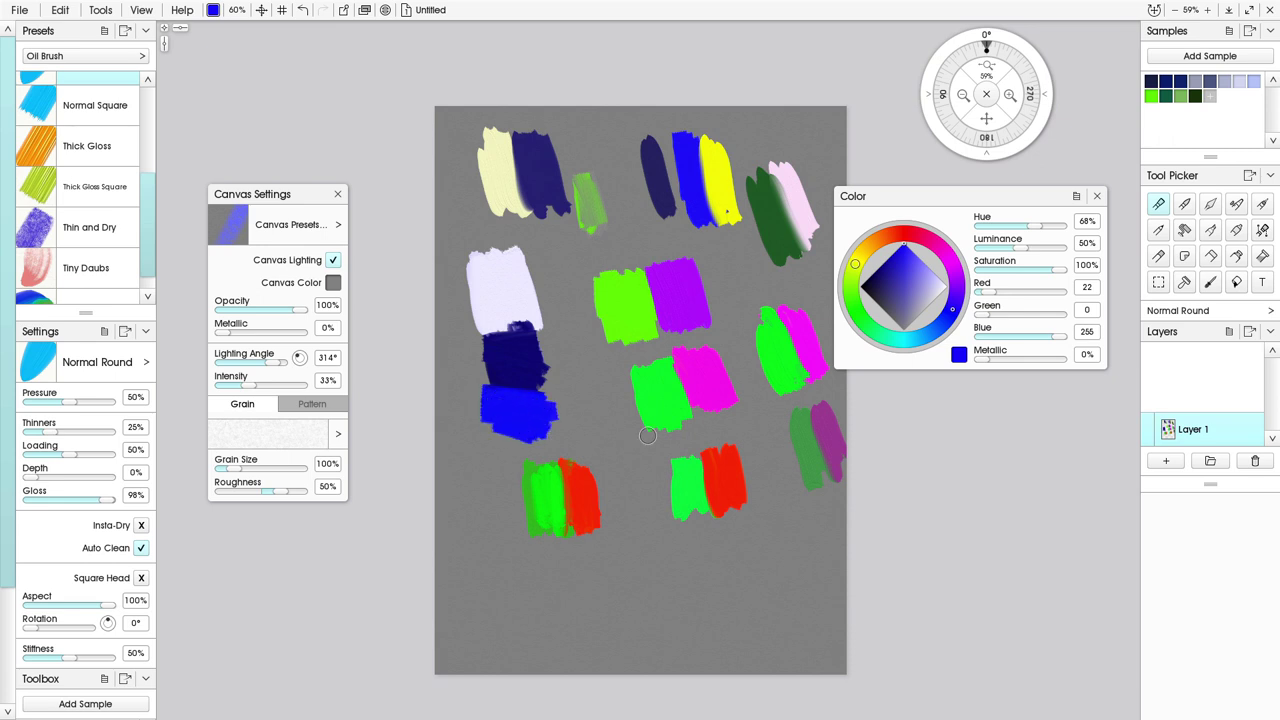
Paint a dark olive swatch (18% hue, 17% luminance, 65% saturation) beside the pale lavender one.
{"action": "left_click", "coordinate": [857, 266]}
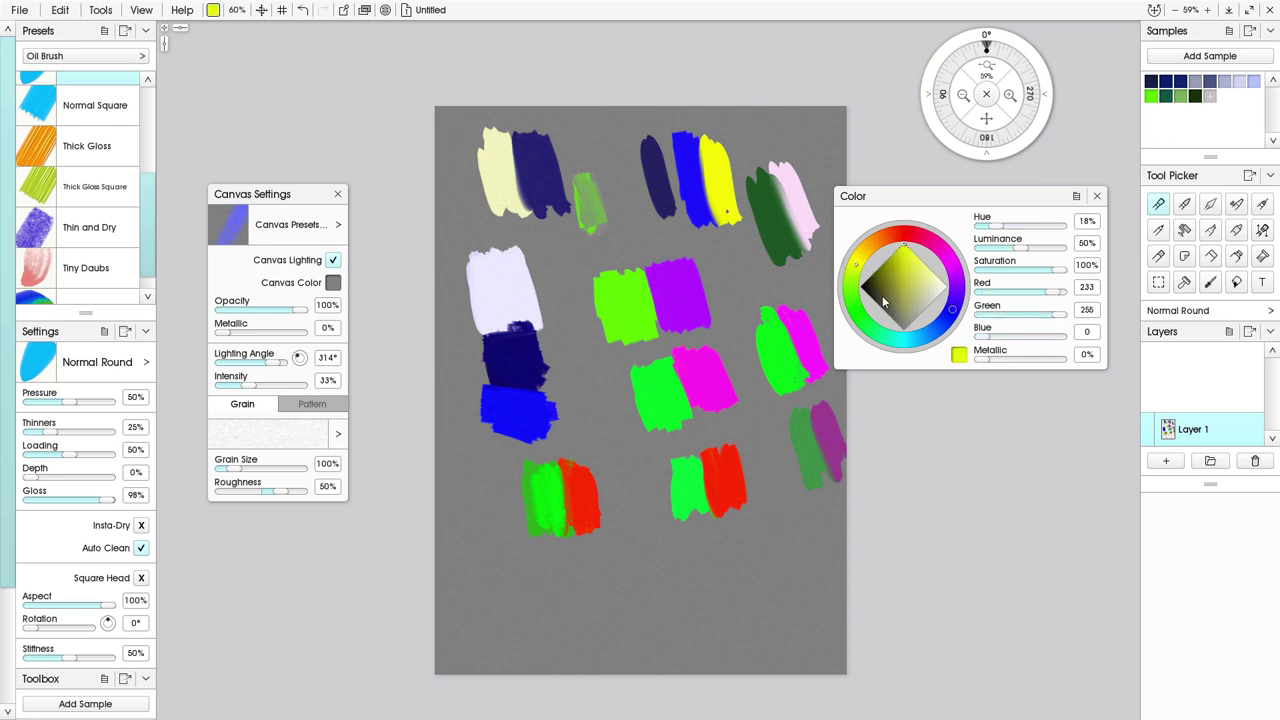
{"action": "left_click", "coordinate": [875, 284]}
{"action": "mouse_move", "coordinate": [532, 242]}
{"action": "left_mouse_down"}
{"action": "mouse_move", "coordinate": [563, 312]}
{"action": "mouse_move", "coordinate": [531, 250]}
{"action": "mouse_move", "coordinate": [550, 310]}
{"action": "mouse_move", "coordinate": [529, 249]}
{"action": "mouse_move", "coordinate": [548, 316]}
{"action": "mouse_move", "coordinate": [525, 244]}
{"action": "mouse_move", "coordinate": [546, 304]}
{"action": "mouse_move", "coordinate": [535, 240]}
{"action": "mouse_move", "coordinate": [573, 302]}
{"action": "mouse_move", "coordinate": [549, 261]}
{"action": "left_mouse_up"}
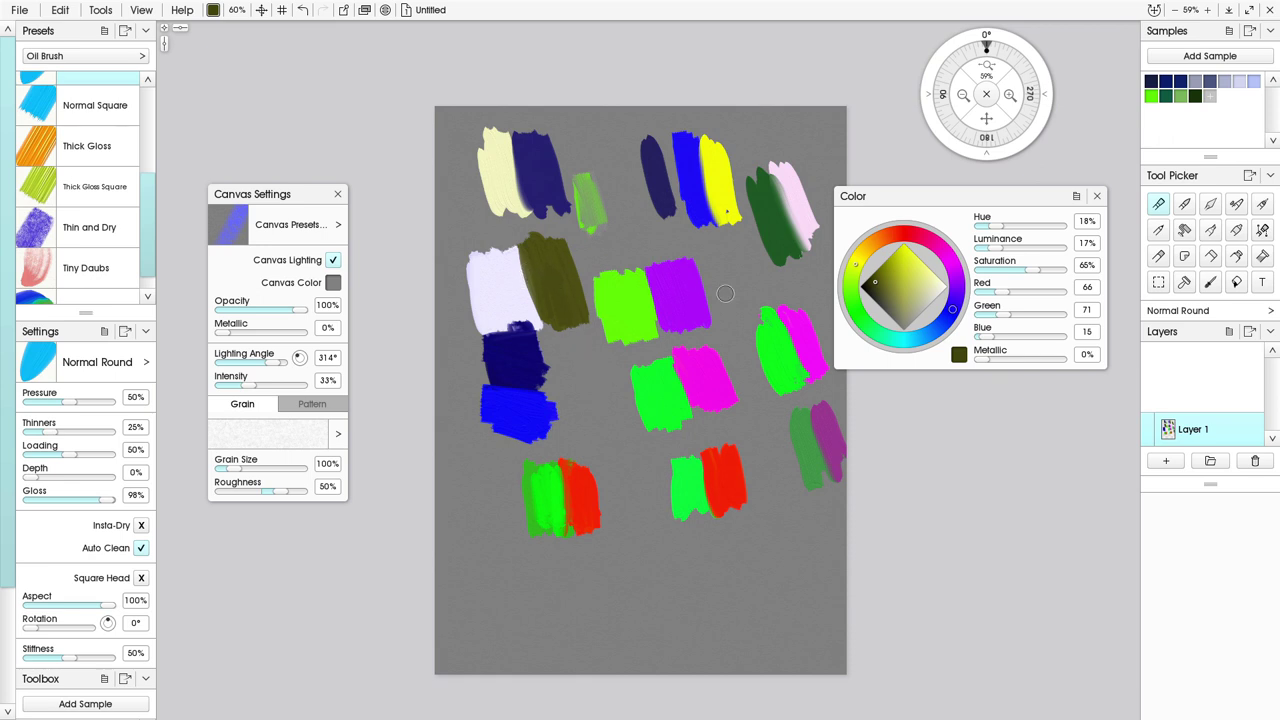
Paint a pure yellow swatch (18% hue) to the right of the blue blocks and its complementary pure blue (68% hue) against it.
{"action": "left_click_drag", "start_coordinate": [918, 290], "coordinate": [926, 276]}
{"action": "mouse_move", "coordinate": [600, 365]}
{"action": "left_mouse_down"}
{"action": "mouse_move", "coordinate": [585, 348]}
{"action": "mouse_move", "coordinate": [615, 410]}
{"action": "mouse_move", "coordinate": [608, 387]}
{"action": "left_mouse_up"}
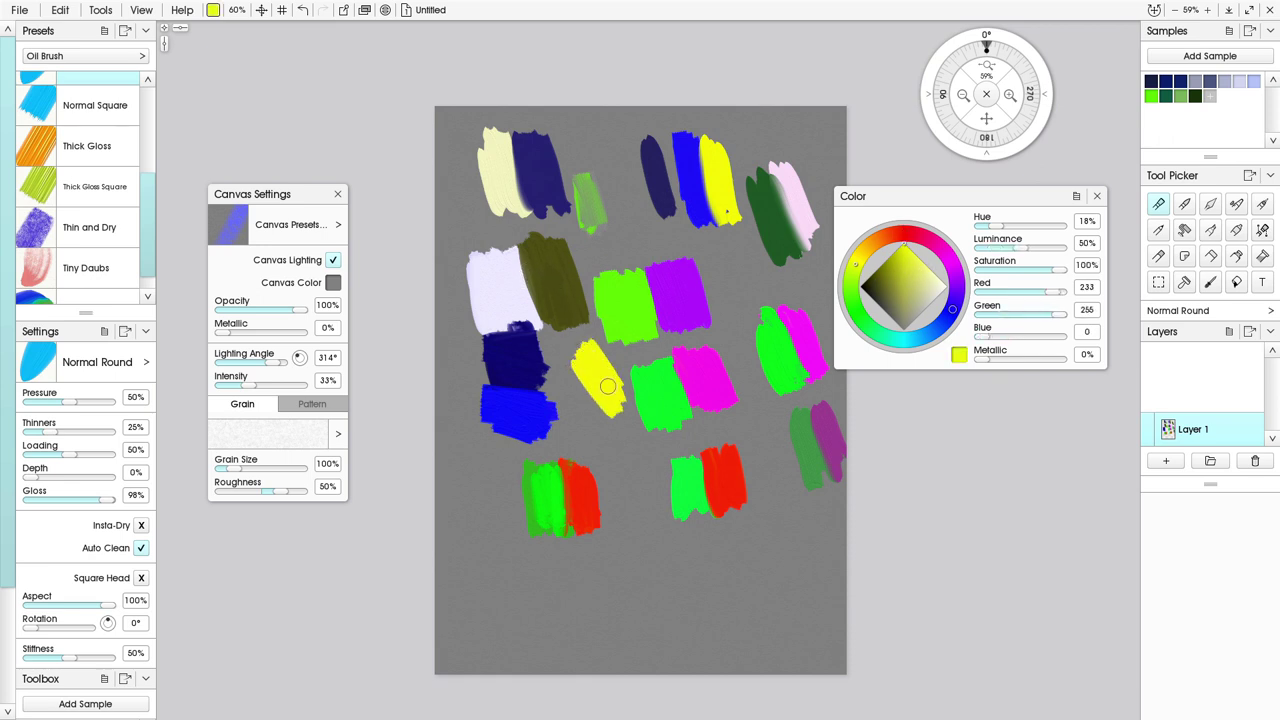
{"action": "left_click", "coordinate": [953, 312]}
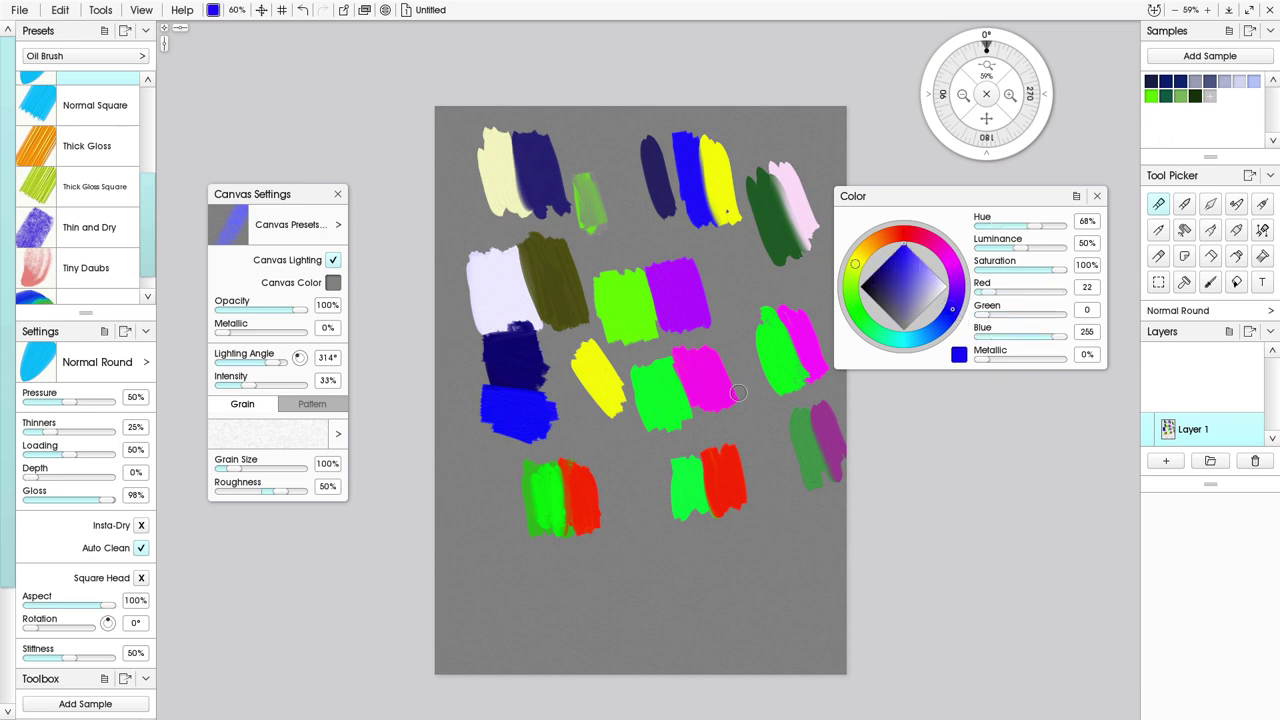
{"action": "mouse_move", "coordinate": [571, 393]}
{"action": "left_mouse_down"}
{"action": "mouse_move", "coordinate": [595, 425]}
{"action": "mouse_move", "coordinate": [568, 370]}
{"action": "mouse_move", "coordinate": [595, 425]}
{"action": "mouse_move", "coordinate": [562, 375]}
{"action": "mouse_move", "coordinate": [585, 420]}
{"action": "left_mouse_up"}
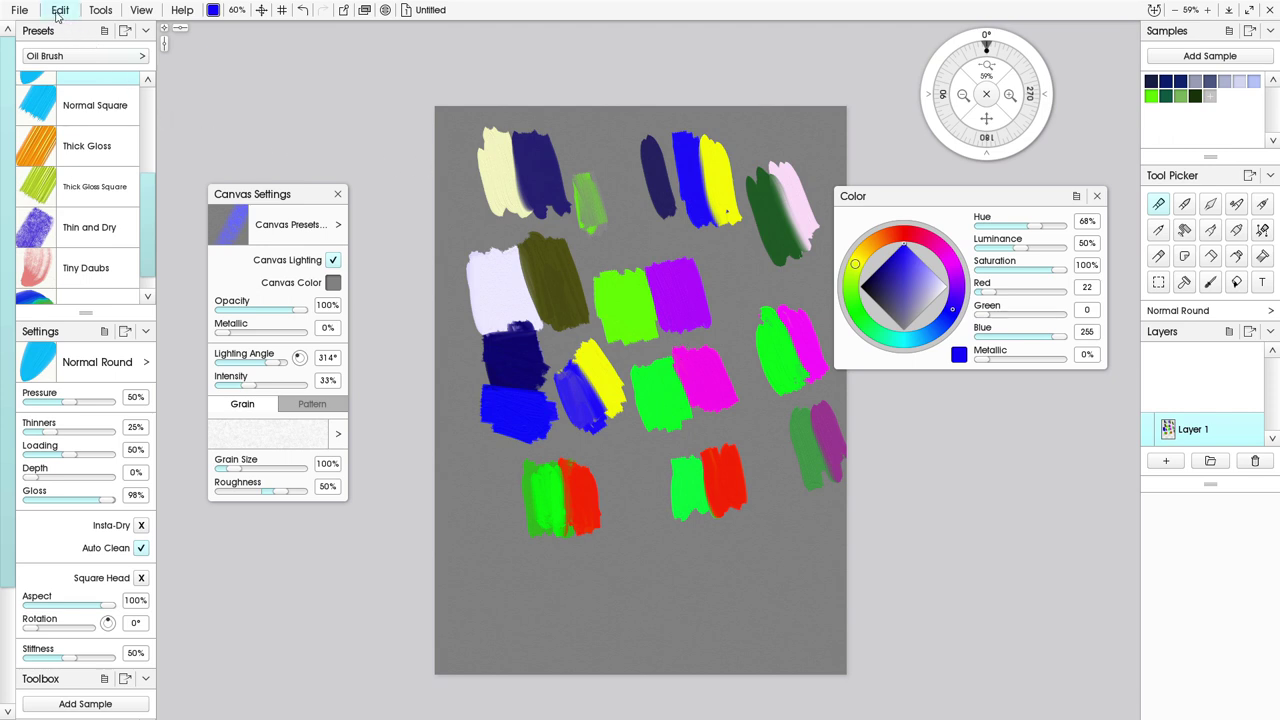
Clear the layer of all painted complementary color swatches.
{"action": "left_click", "coordinate": [61, 13]}
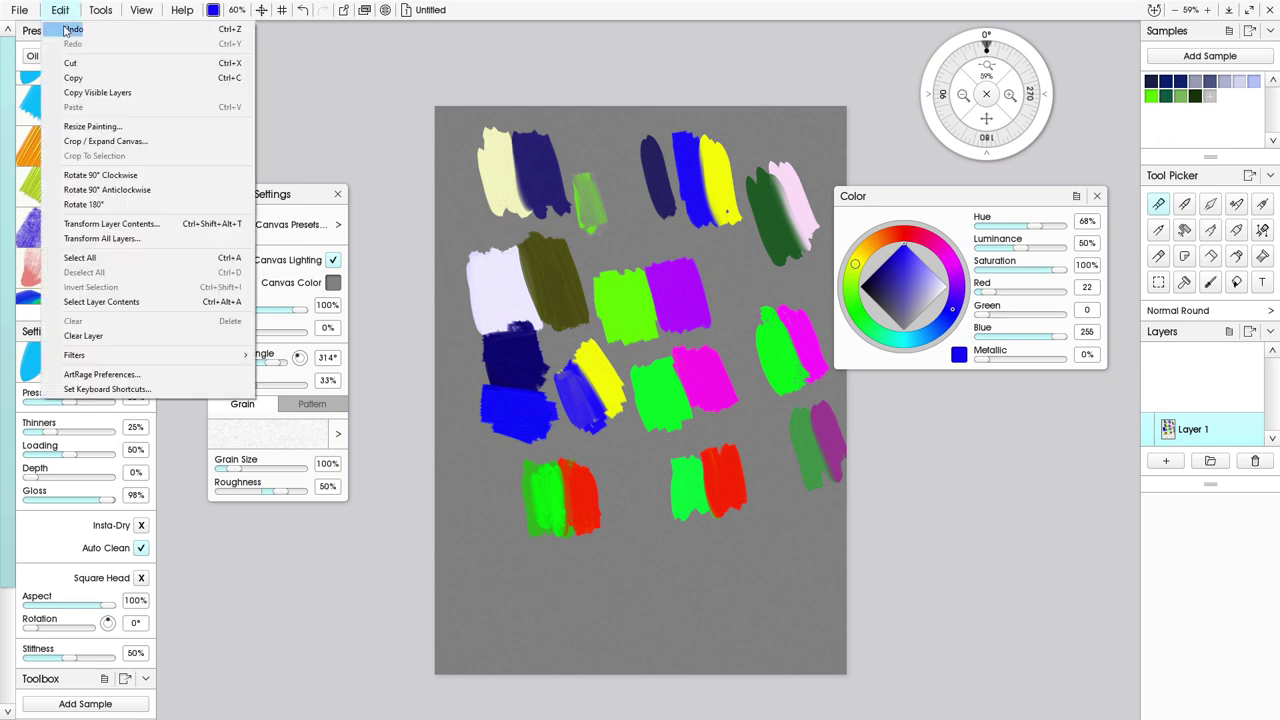
{"action": "left_click", "coordinate": [155, 335]}
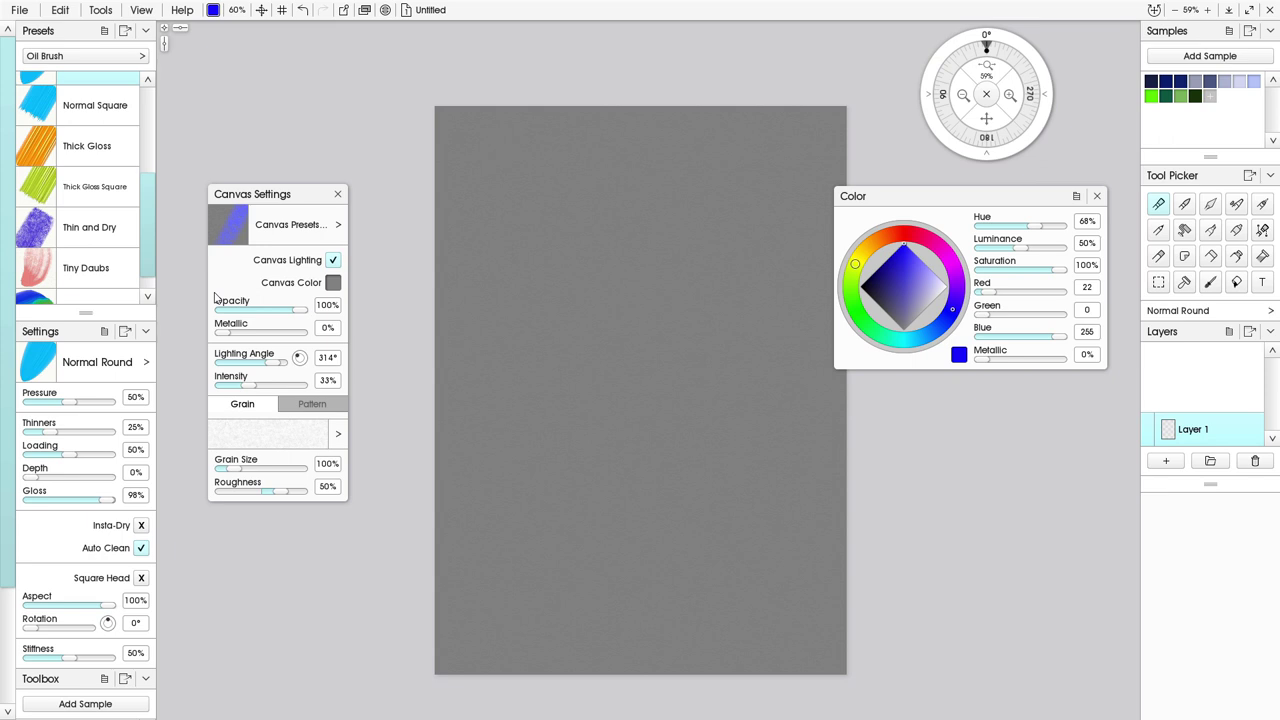
Review the color picker types and complementary hue schemes available for the Color panel, keeping Complementary selected.
{"action": "left_click", "coordinate": [1076, 197]}
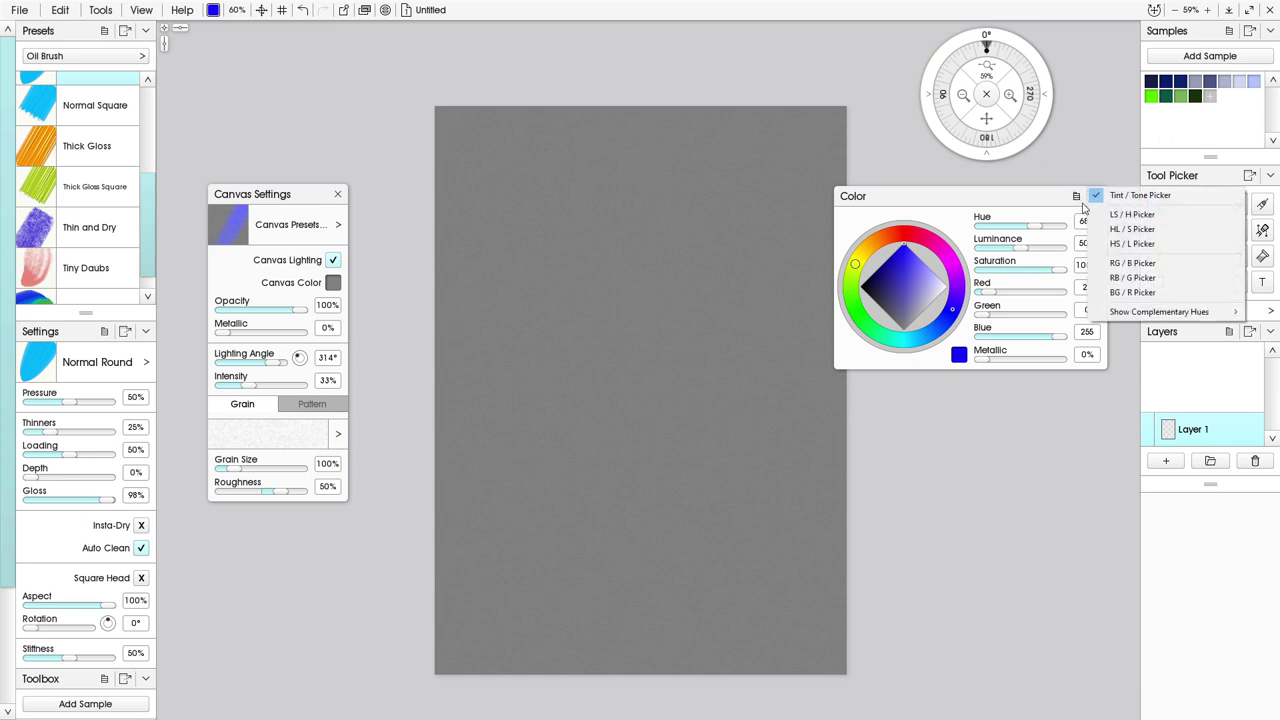
{"action": "mouse_move", "coordinate": [1131, 312]}
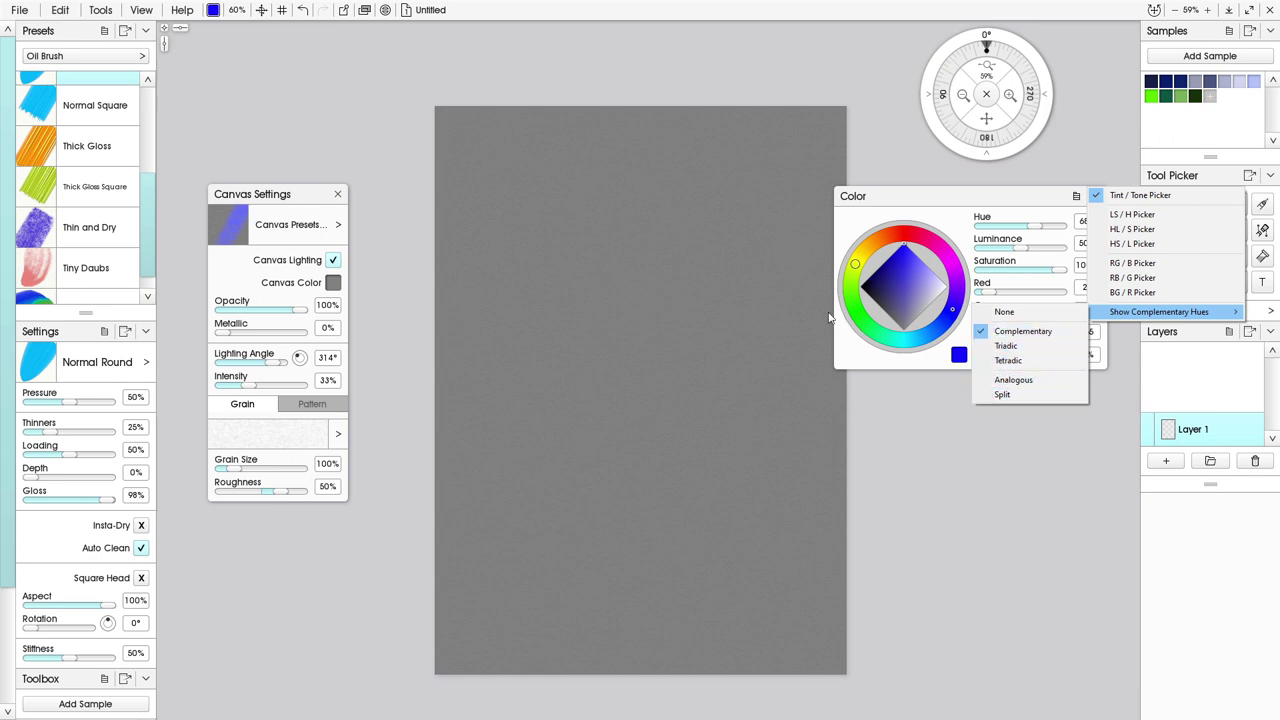
{"action": "left_click", "coordinate": [880, 164]}
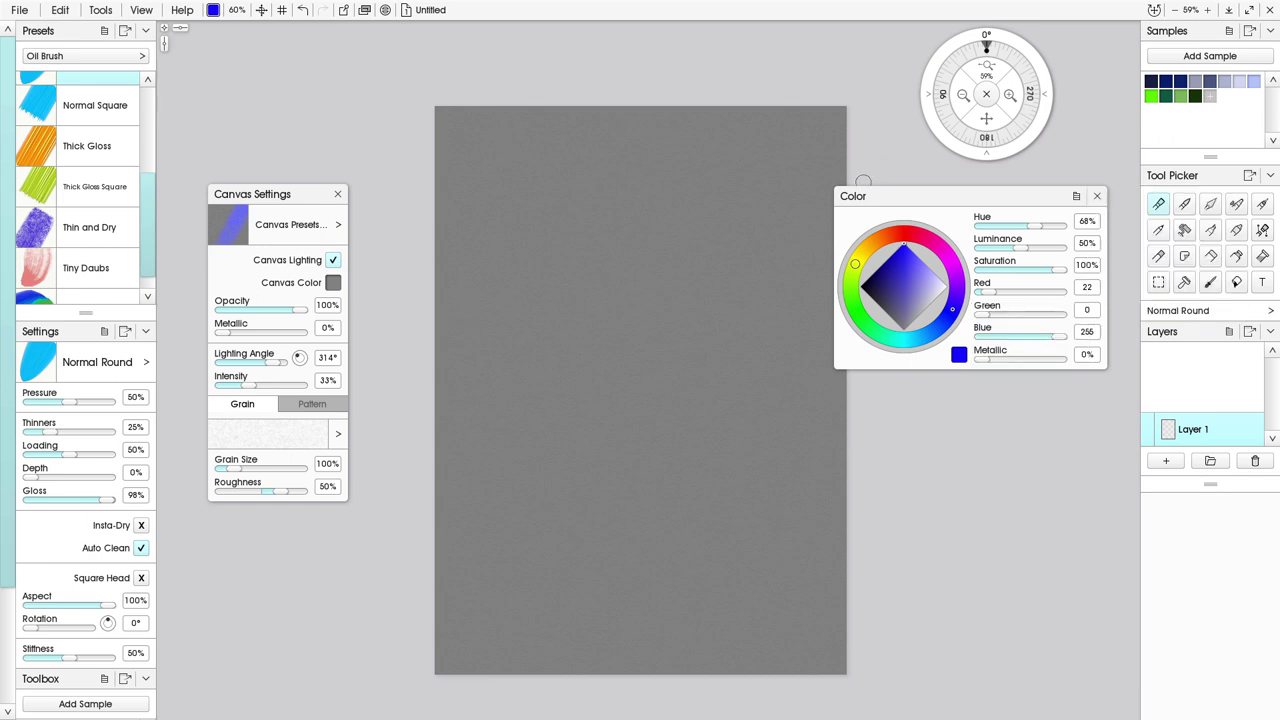
Clear all saved color samples and move the Color panel slightly away from the canvas.
{"action": "left_click", "coordinate": [1228, 32]}
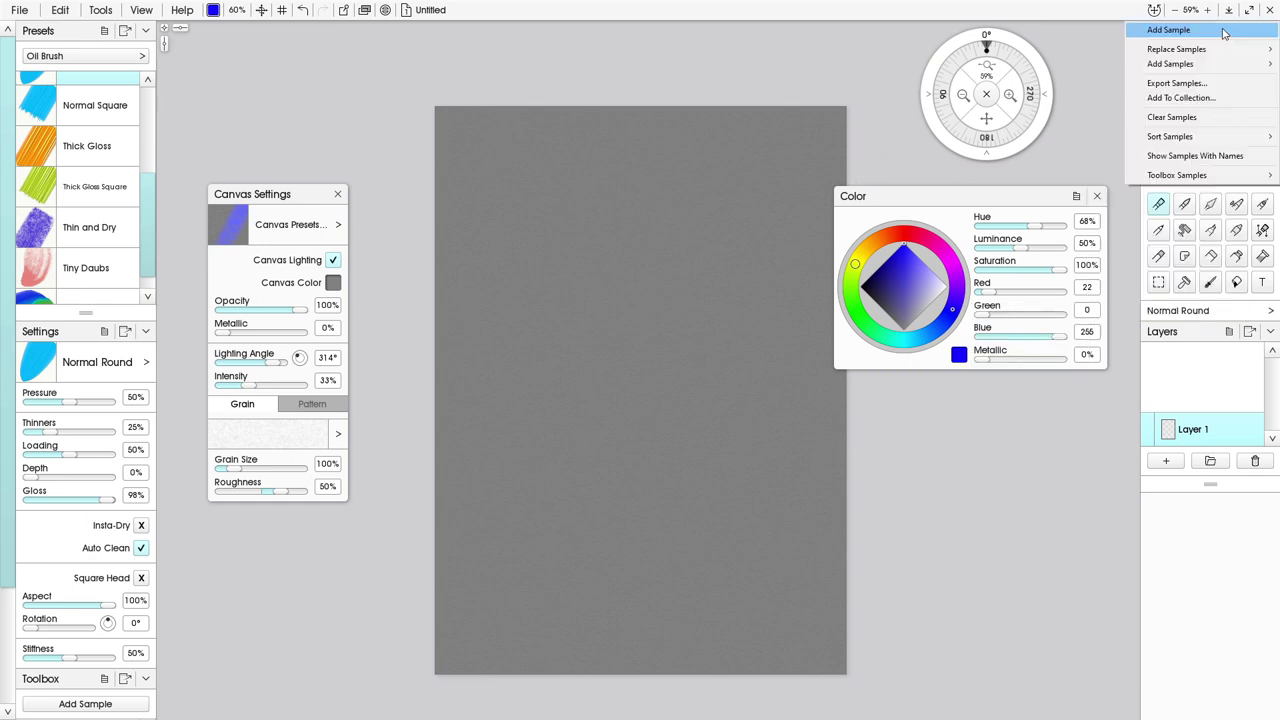
{"action": "left_click", "coordinate": [1190, 118]}
{"action": "left_click_drag", "start_coordinate": [1058, 196], "coordinate": [1075, 173]}
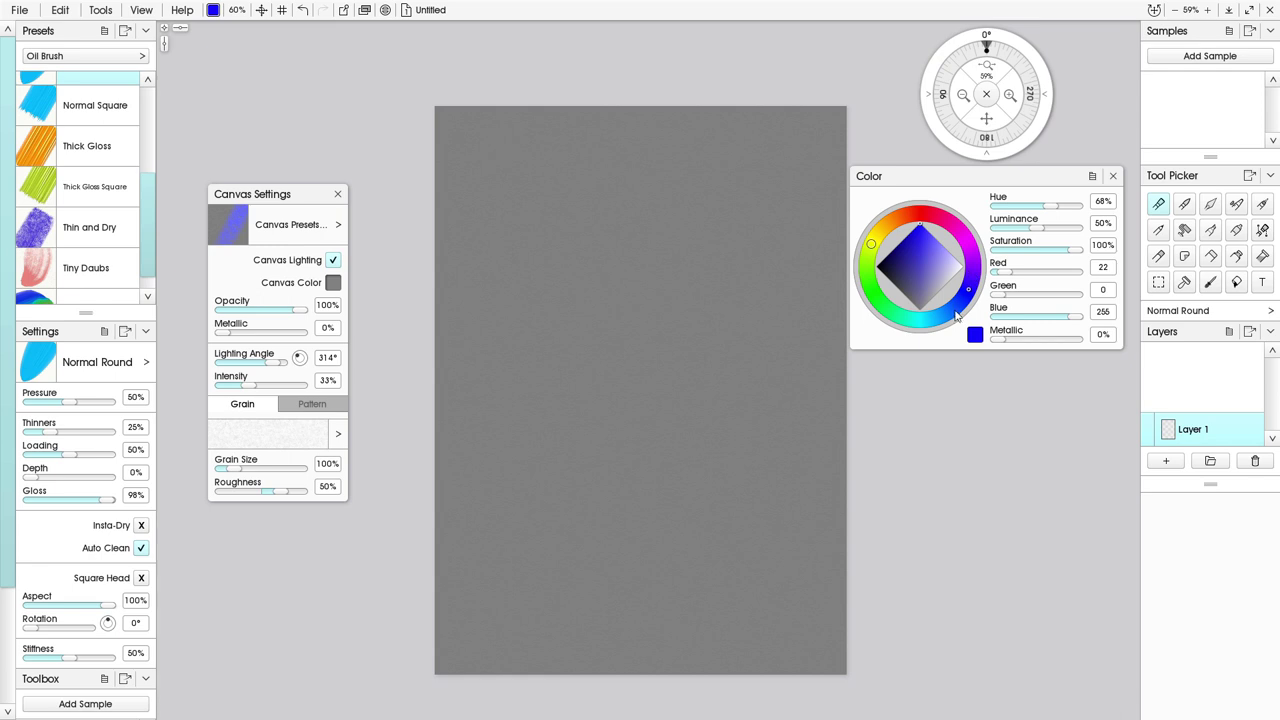
Try yellow and orange hues on the color wheel and set the color to pure yellow at 16% hue.
{"action": "left_click", "coordinate": [873, 242]}
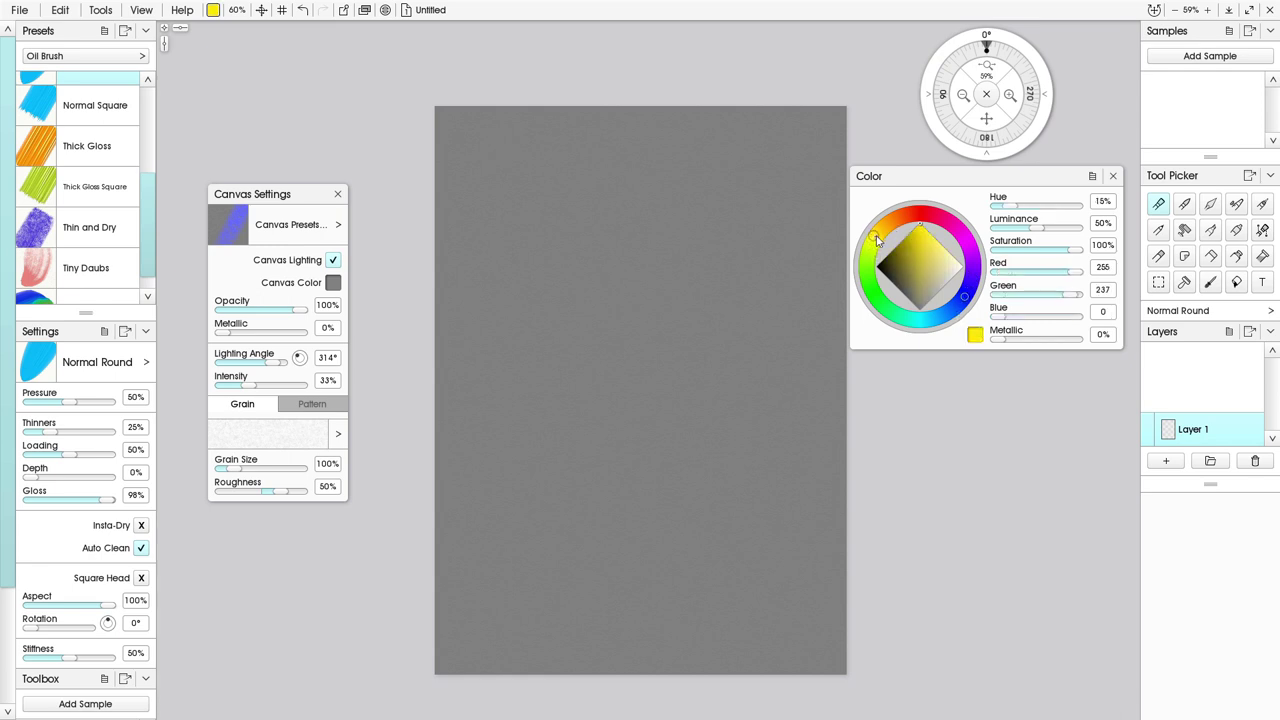
{"action": "left_click", "coordinate": [893, 218]}
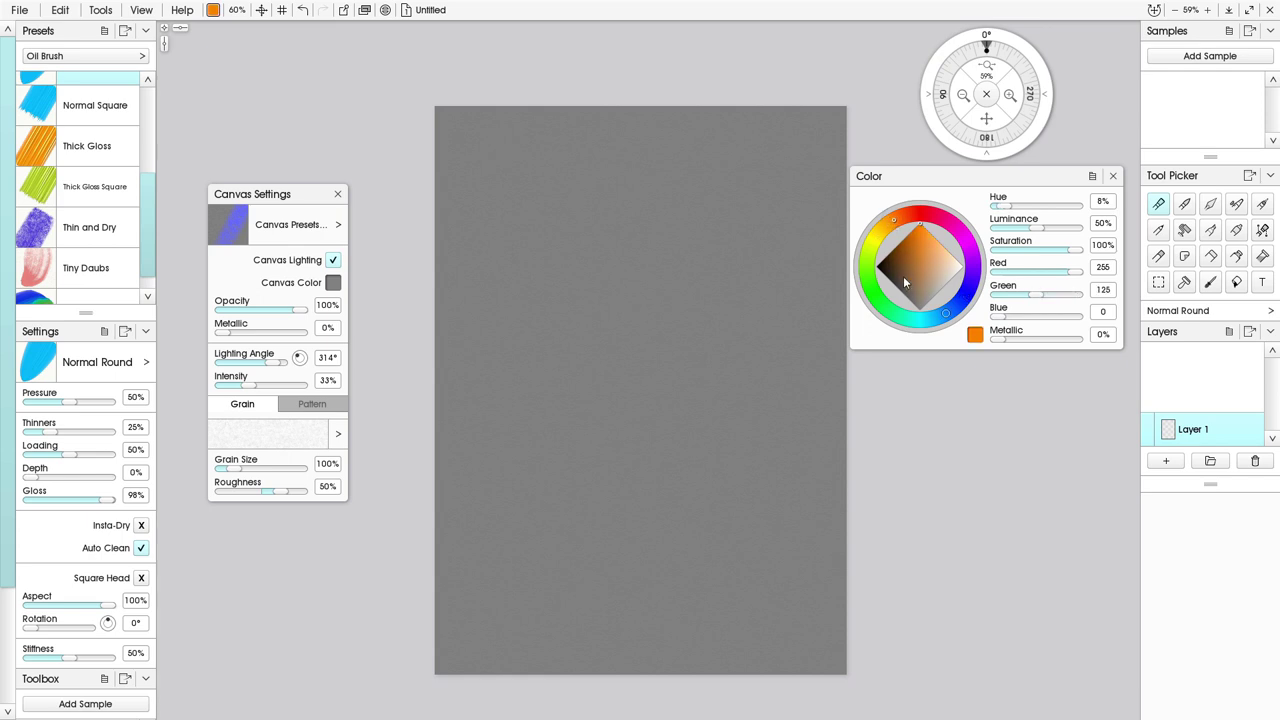
{"action": "left_click", "coordinate": [885, 233]}
{"action": "mouse_move", "coordinate": [885, 233]}
{"action": "left_mouse_down"}
{"action": "mouse_move", "coordinate": [893, 220]}
{"action": "mouse_move", "coordinate": [878, 243]}
{"action": "left_mouse_up"}
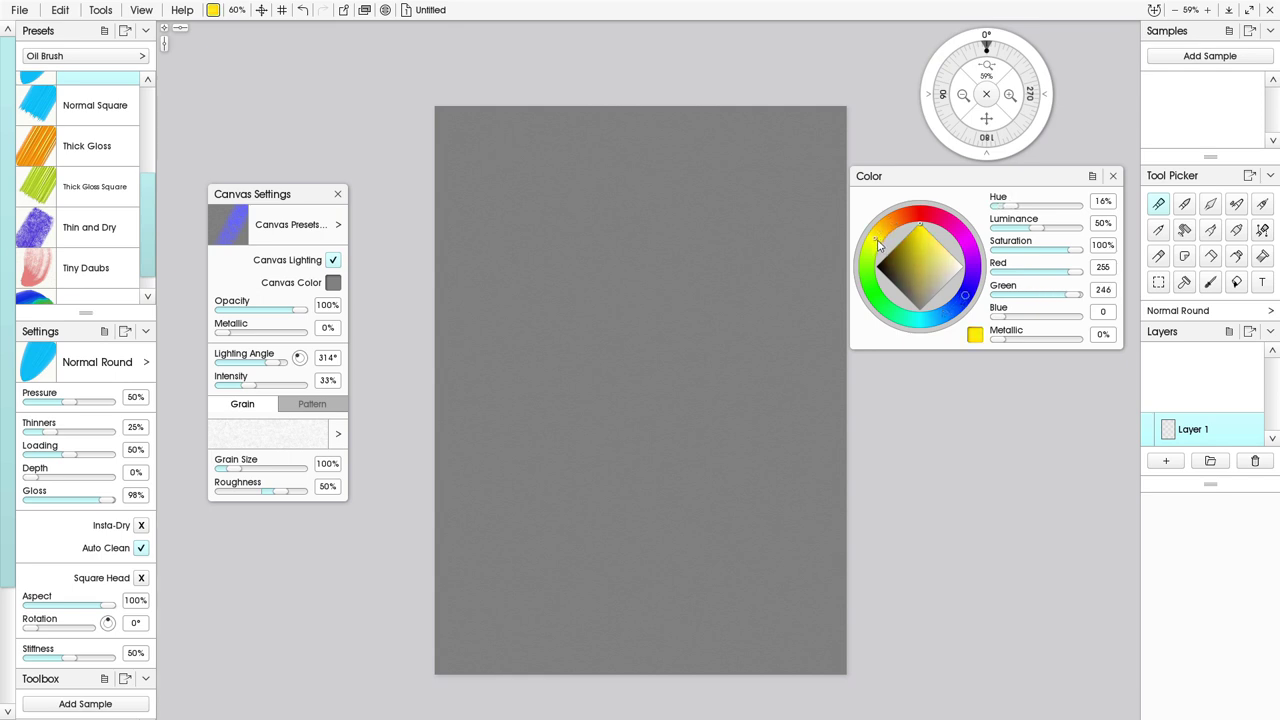
Paint adjacent swatches of yellow and its complementary blue near the canvas's upper right corner, and save both colors as samples.
{"action": "left_click_drag", "start_coordinate": [878, 244], "coordinate": [876, 238]}
{"action": "mouse_move", "coordinate": [722, 158]}
{"action": "left_mouse_down"}
{"action": "mouse_move", "coordinate": [708, 138]}
{"action": "mouse_move", "coordinate": [737, 158]}
{"action": "mouse_move", "coordinate": [745, 134]}
{"action": "mouse_move", "coordinate": [732, 128]}
{"action": "mouse_move", "coordinate": [772, 150]}
{"action": "mouse_move", "coordinate": [800, 146]}
{"action": "left_mouse_up"}
{"action": "left_click", "coordinate": [967, 298]}
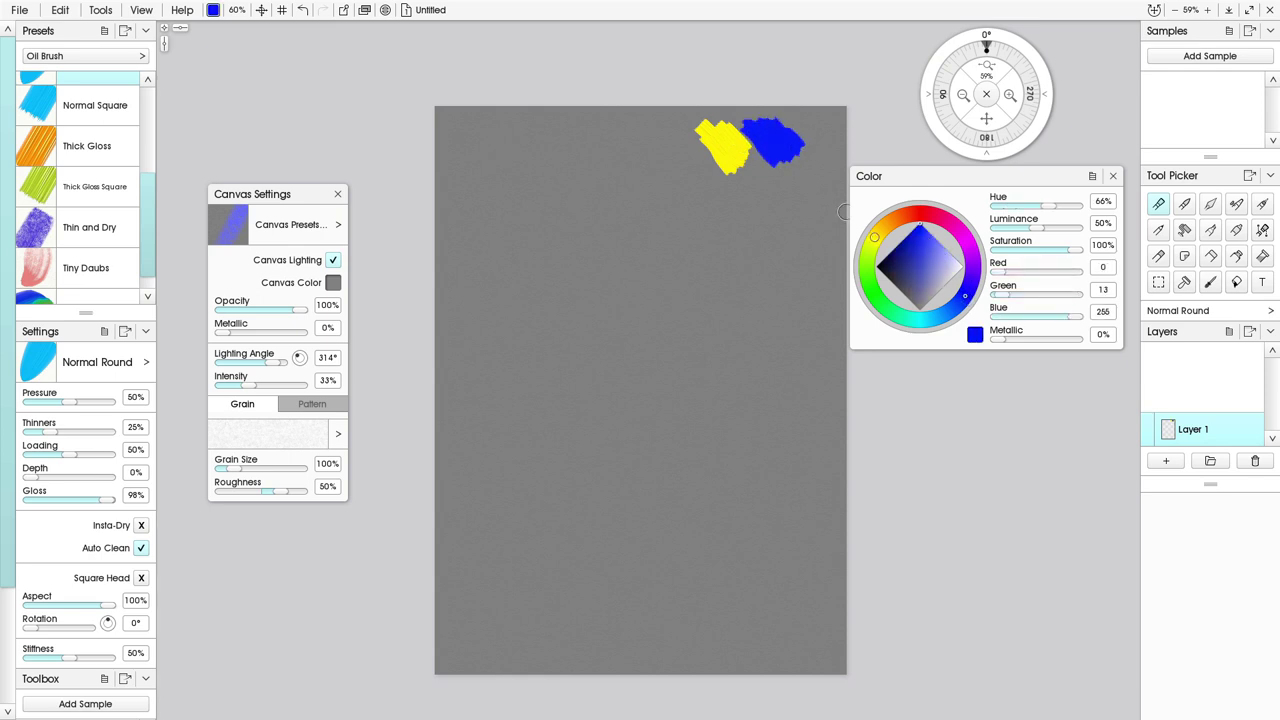
{"action": "left_click", "coordinate": [1166, 59]}
{"action": "left_click", "coordinate": [874, 241]}
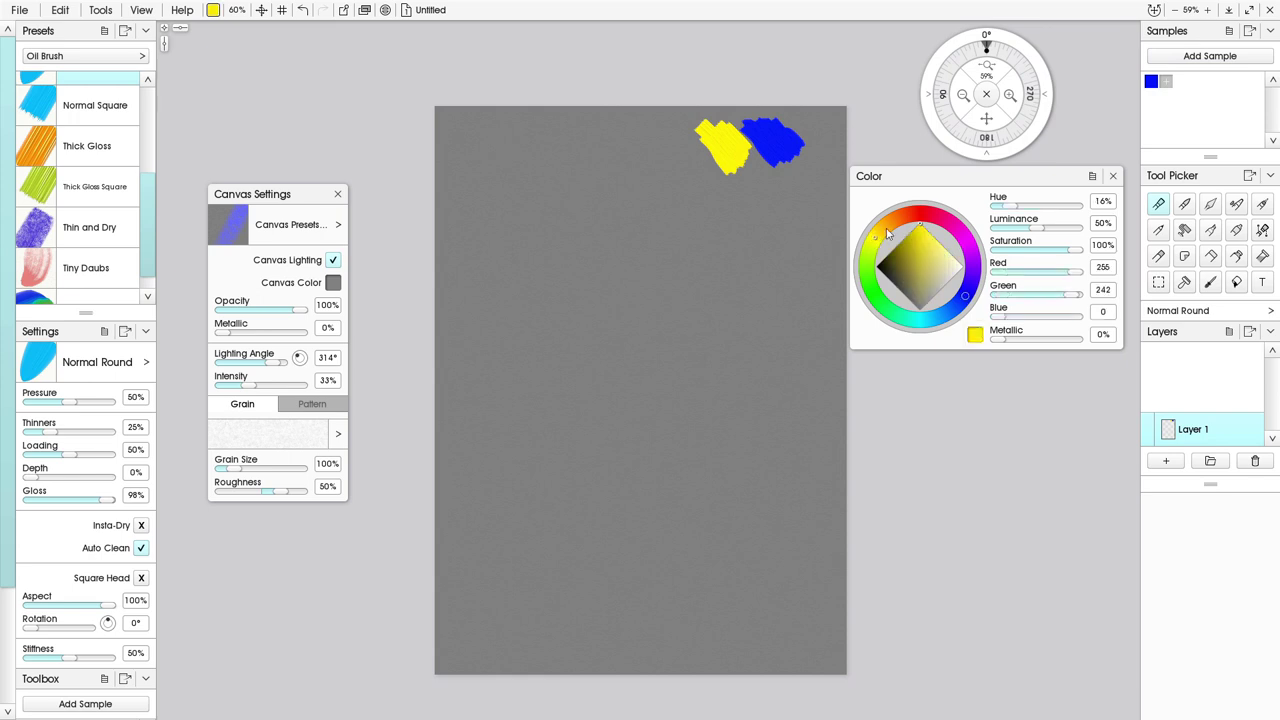
{"action": "left_click", "coordinate": [1197, 58]}
Switch the complementary hue scheme to Analogous and save the orange and green hues neighboring yellow as color samples.
{"action": "left_click", "coordinate": [1094, 178]}
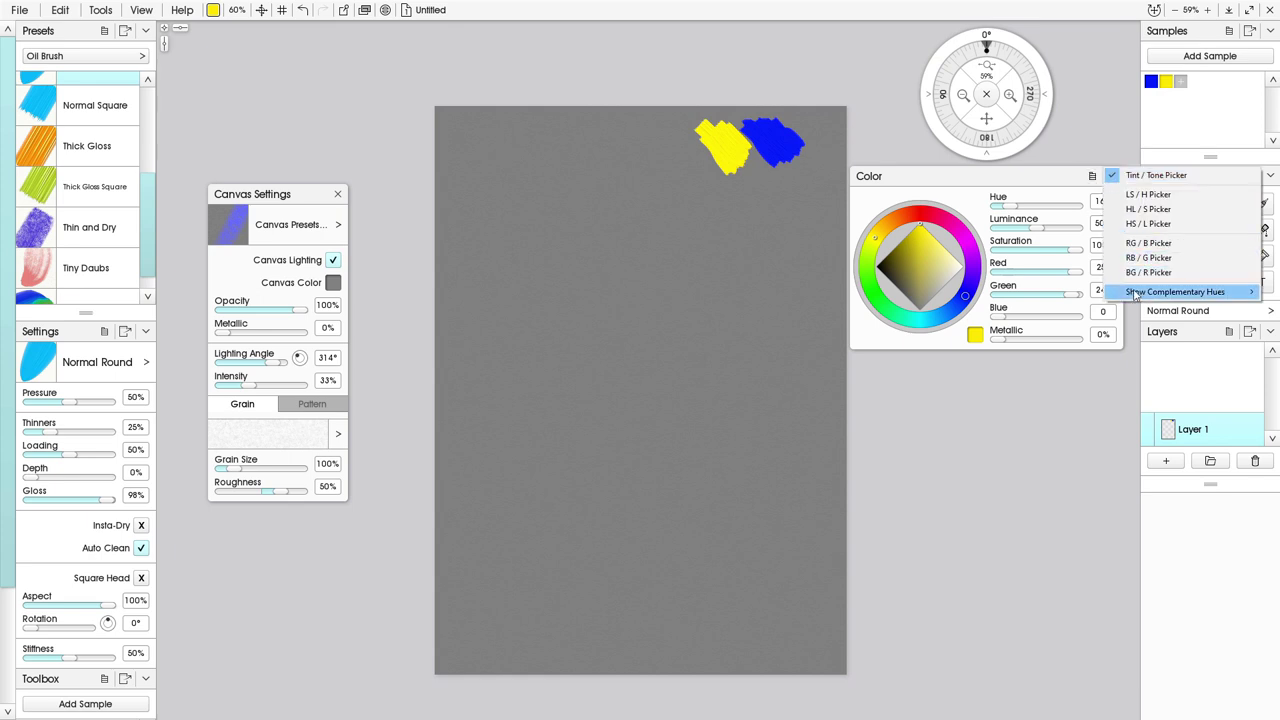
{"action": "mouse_move", "coordinate": [1133, 294]}
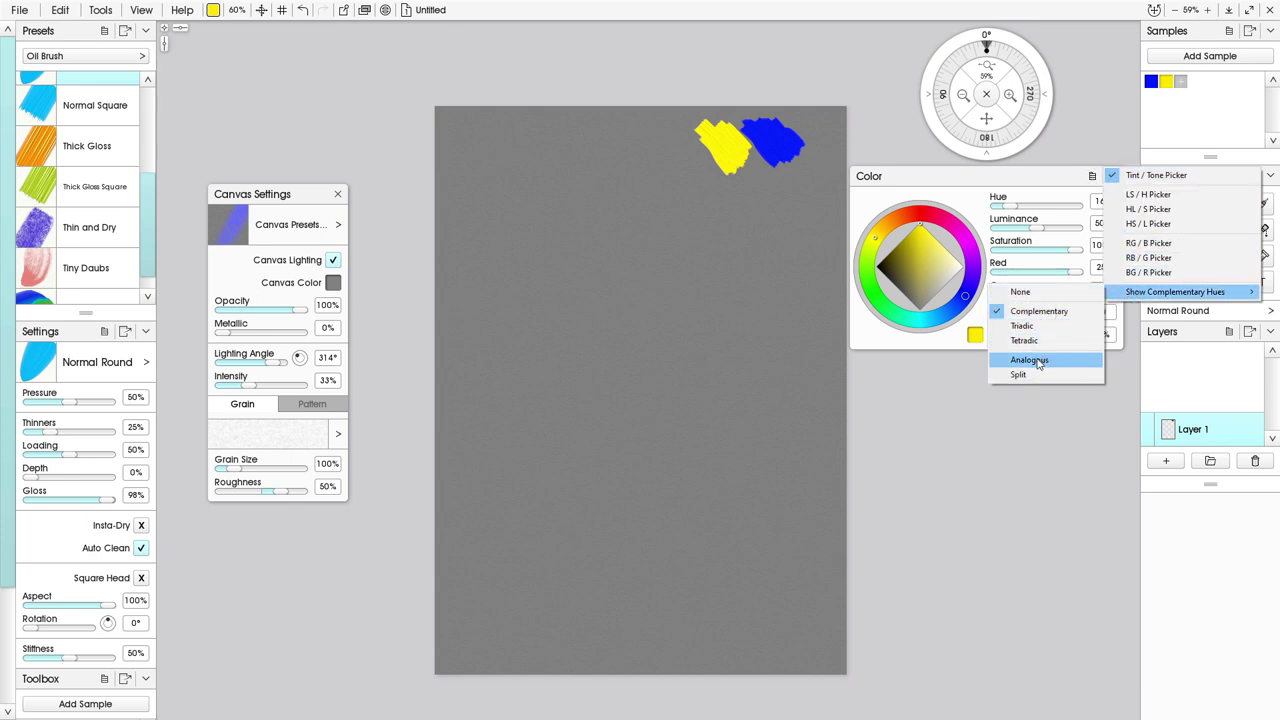
{"action": "left_click", "coordinate": [1035, 363]}
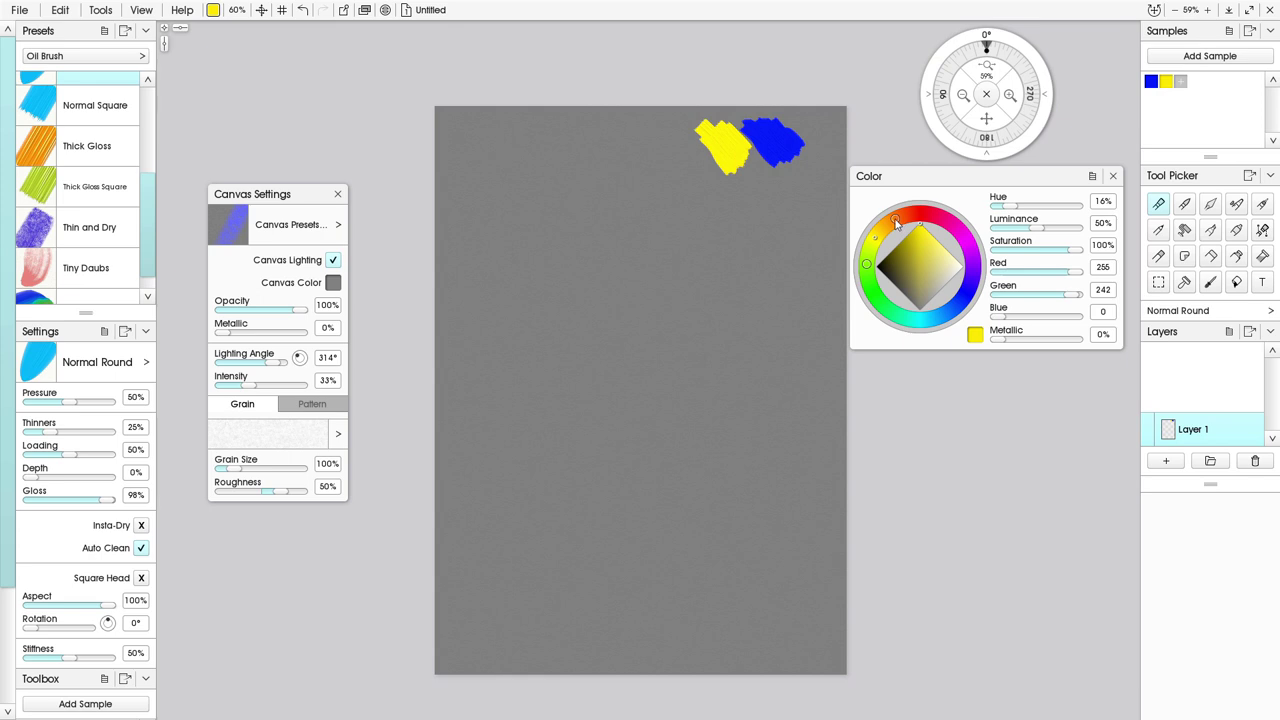
{"action": "left_click_drag", "start_coordinate": [896, 222], "coordinate": [908, 229]}
{"action": "left_click", "coordinate": [1190, 57]}
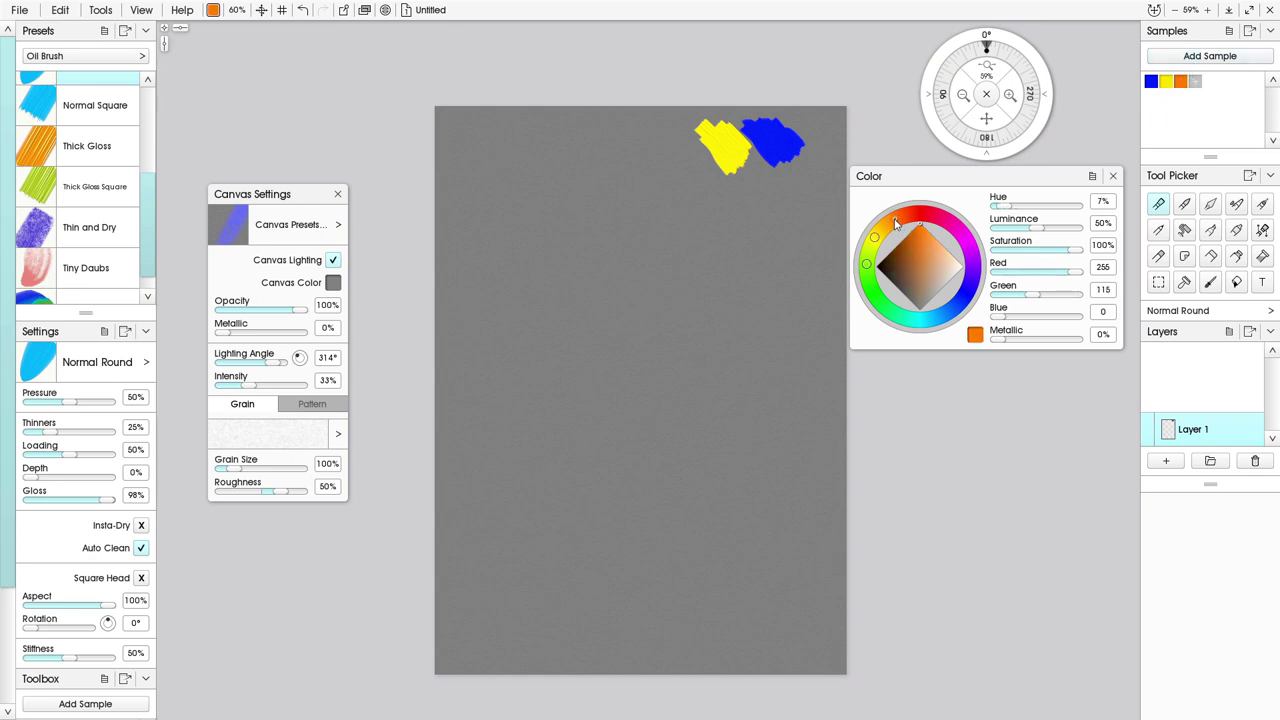
{"action": "left_click", "coordinate": [867, 267]}
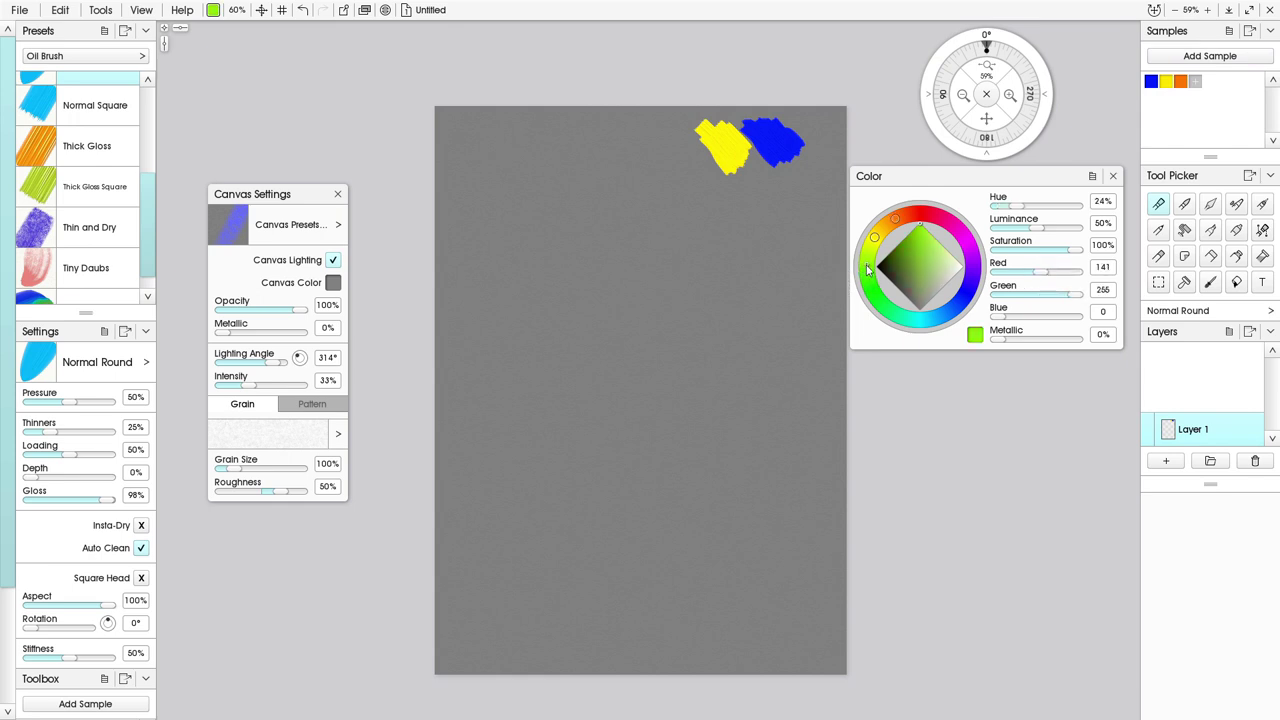
{"action": "left_click", "coordinate": [1195, 57]}
Load the blue sample and save its analogous violet and light blue hues as color samples.
{"action": "left_click", "coordinate": [1151, 82]}
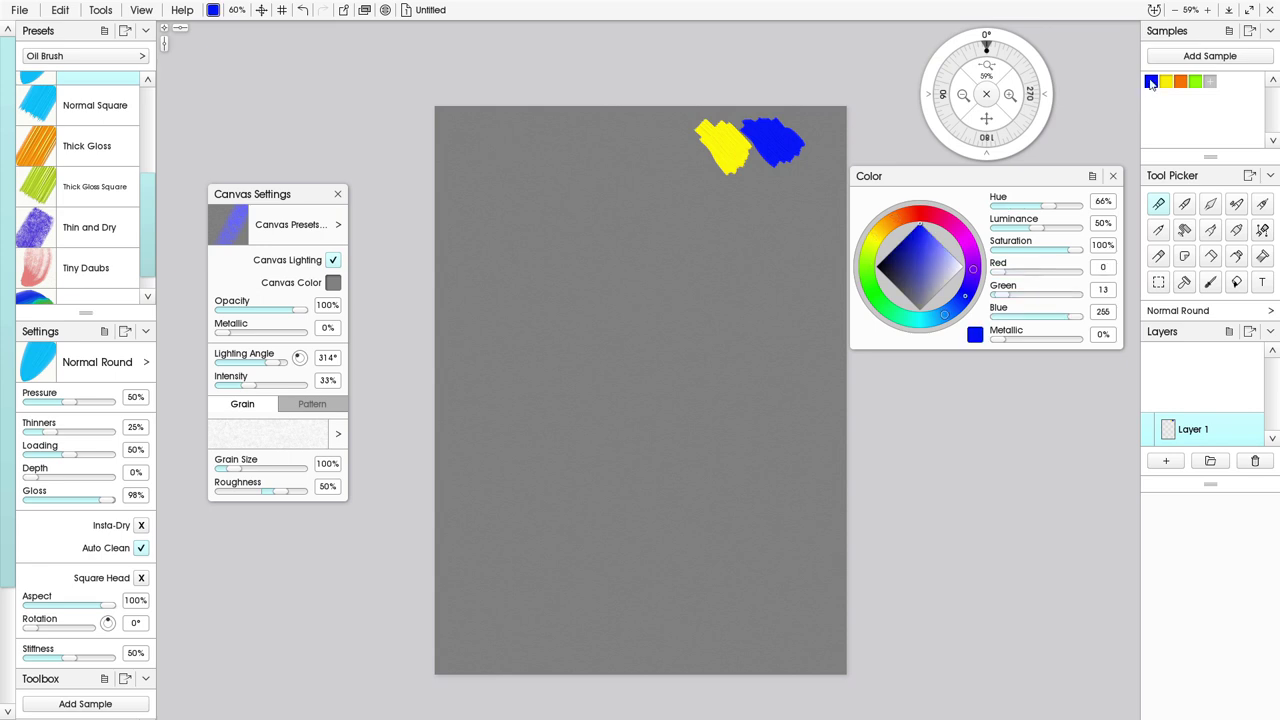
{"action": "left_click", "coordinate": [974, 270]}
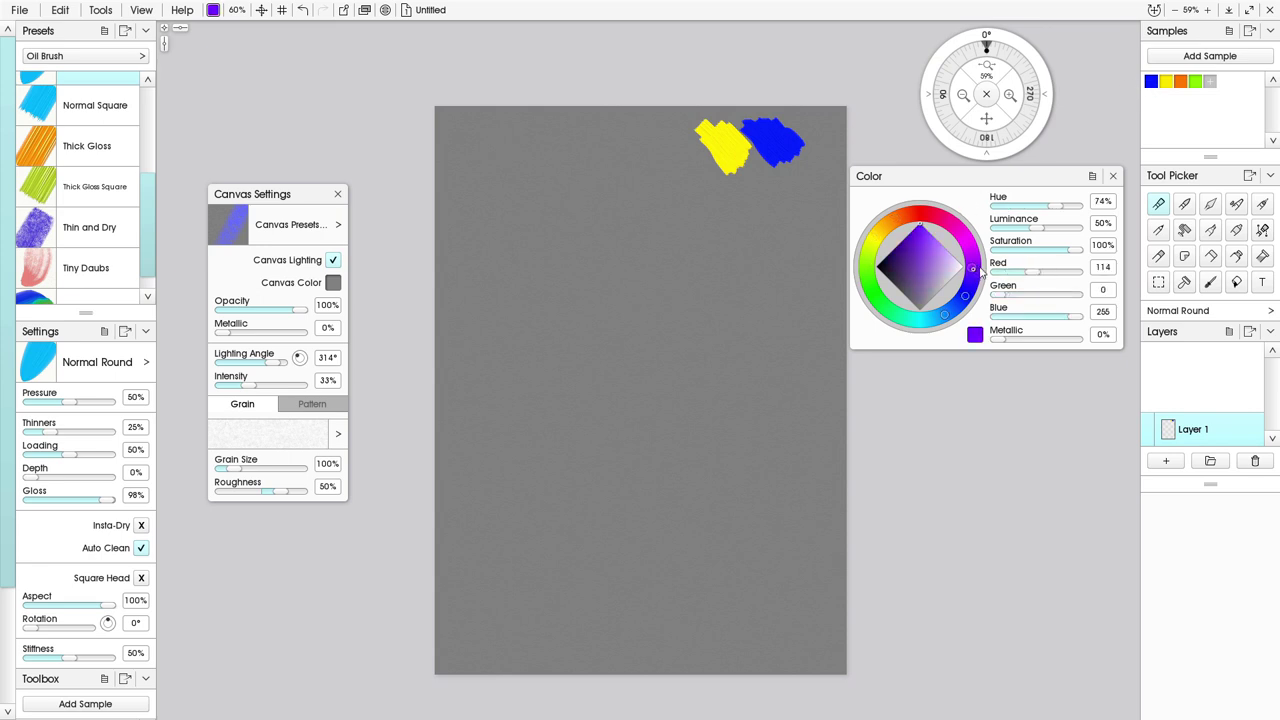
{"action": "left_click", "coordinate": [1204, 58]}
{"action": "left_click", "coordinate": [945, 318]}
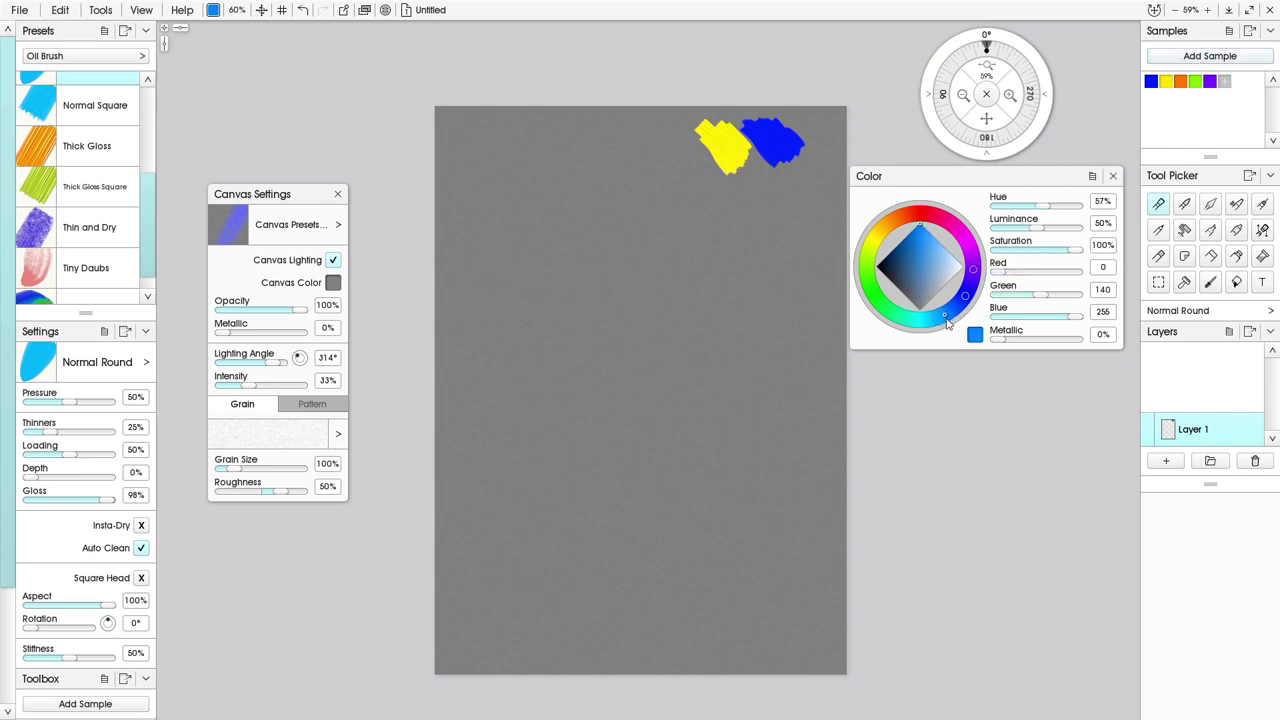
{"action": "left_click", "coordinate": [1167, 62]}
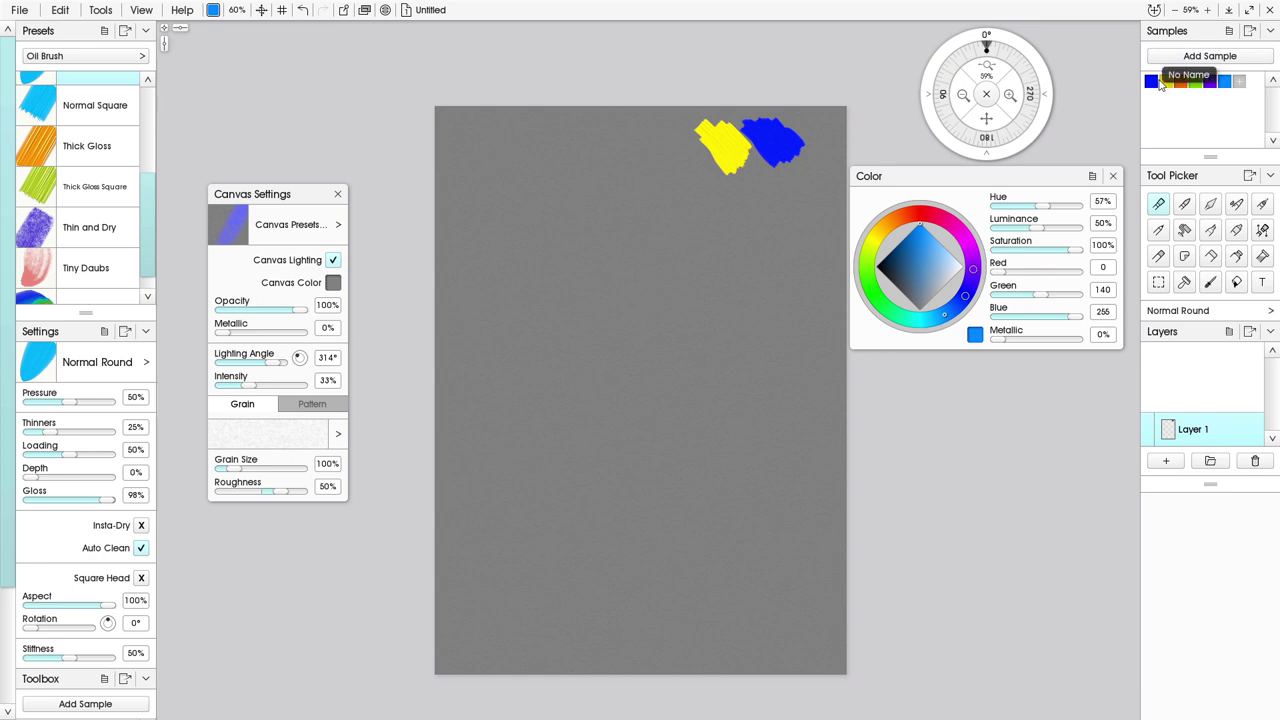
Clear the layer of all painted swatches and strokes.
{"action": "left_click_drag", "start_coordinate": [464, 113], "coordinate": [478, 119]}
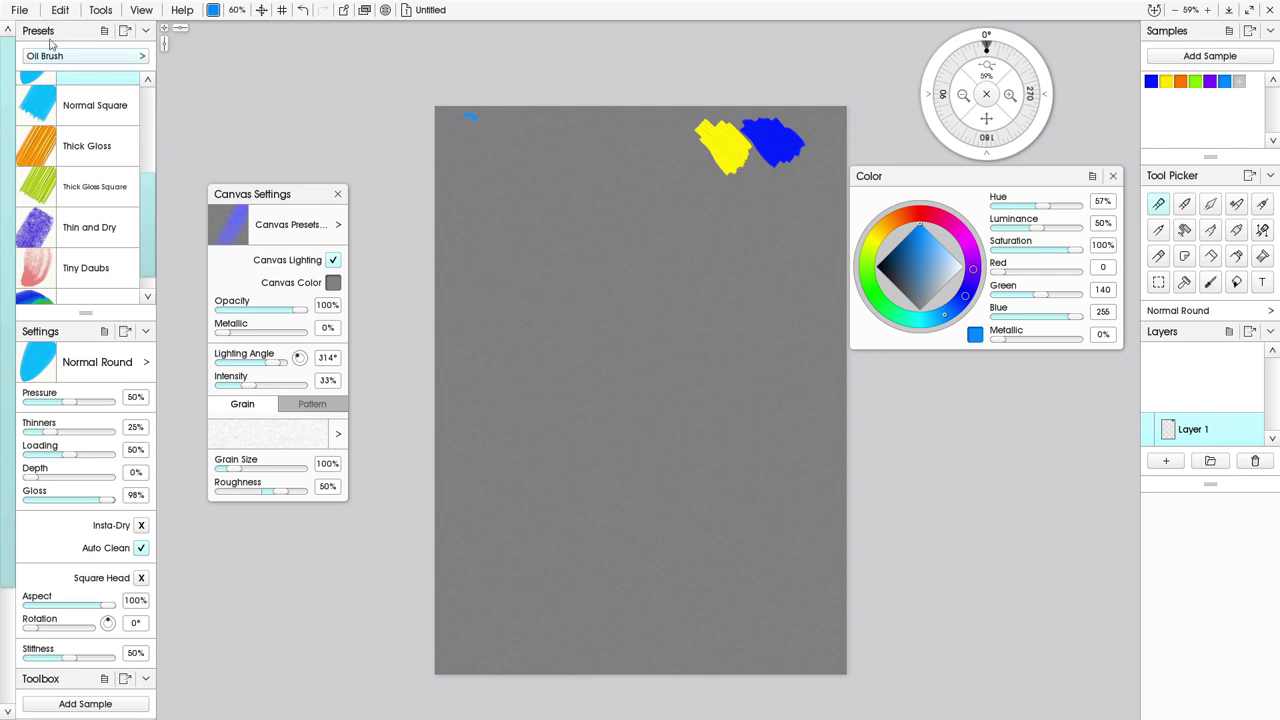
{"action": "left_click", "coordinate": [61, 11]}
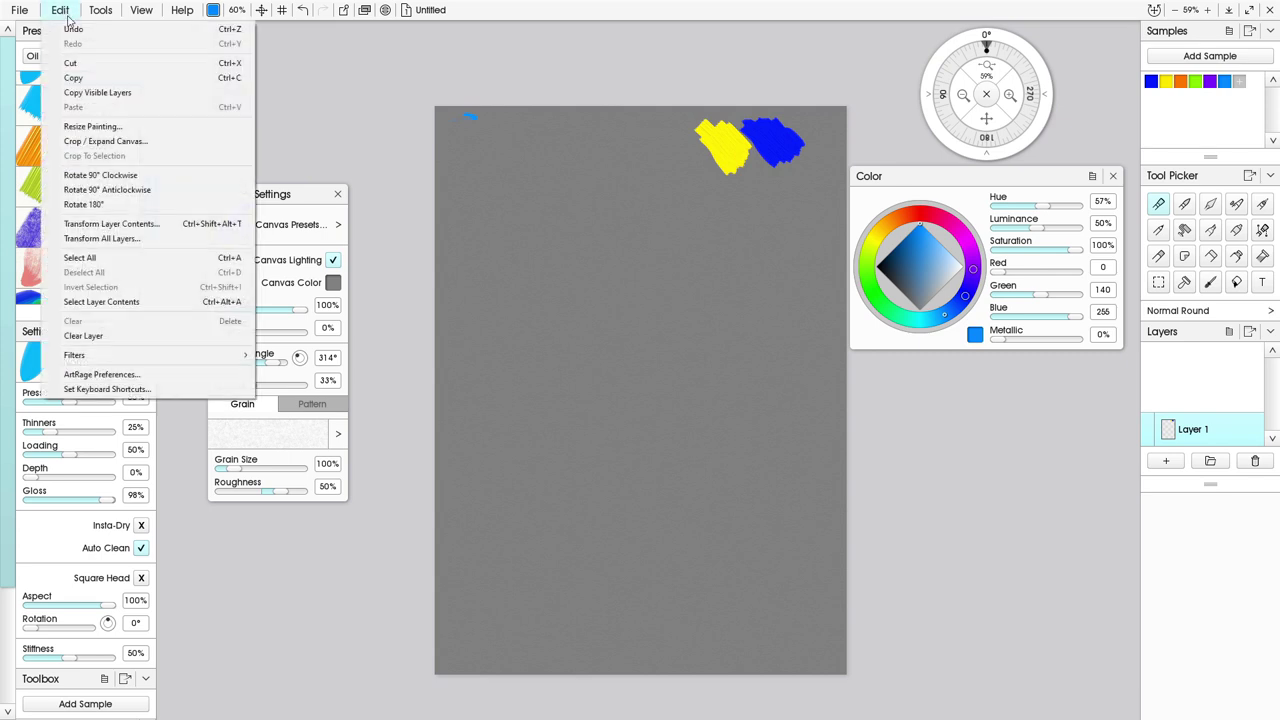
{"action": "left_click", "coordinate": [133, 337]}
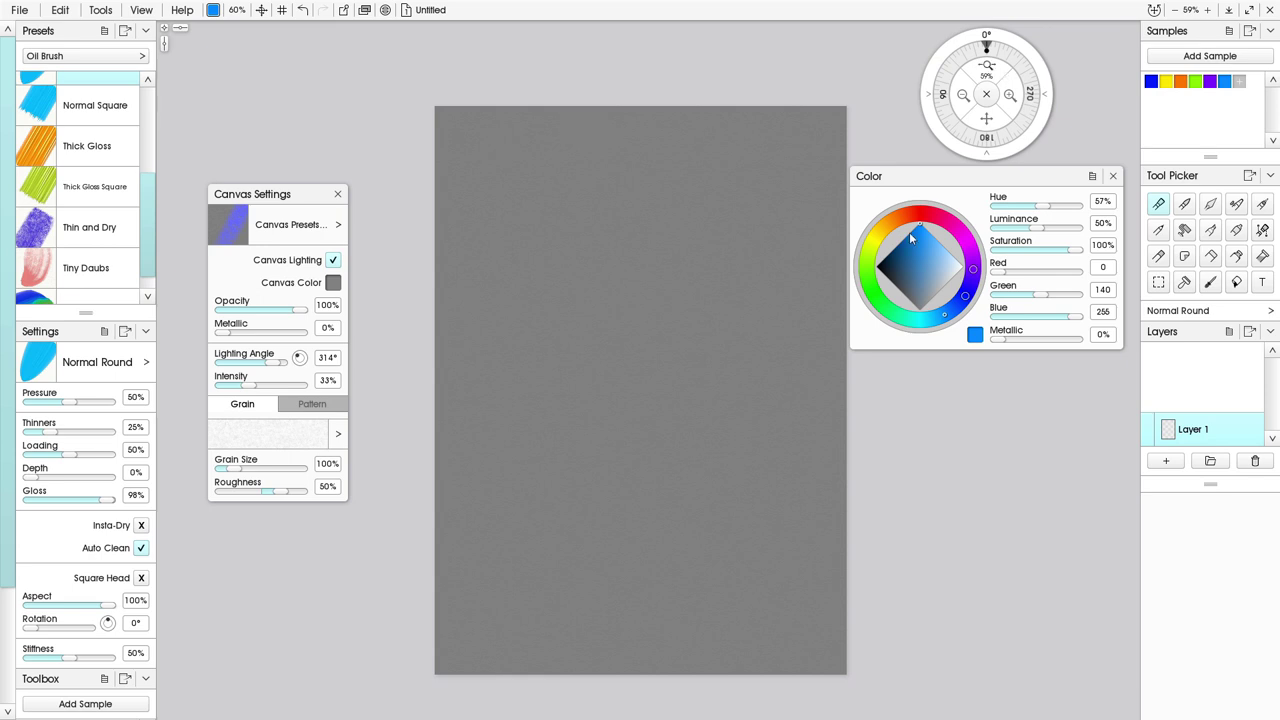
Darken the green sample to 11% luminance and 59% saturation, test it on the canvas, and save it as a sample.
{"action": "left_click", "coordinate": [1196, 82]}
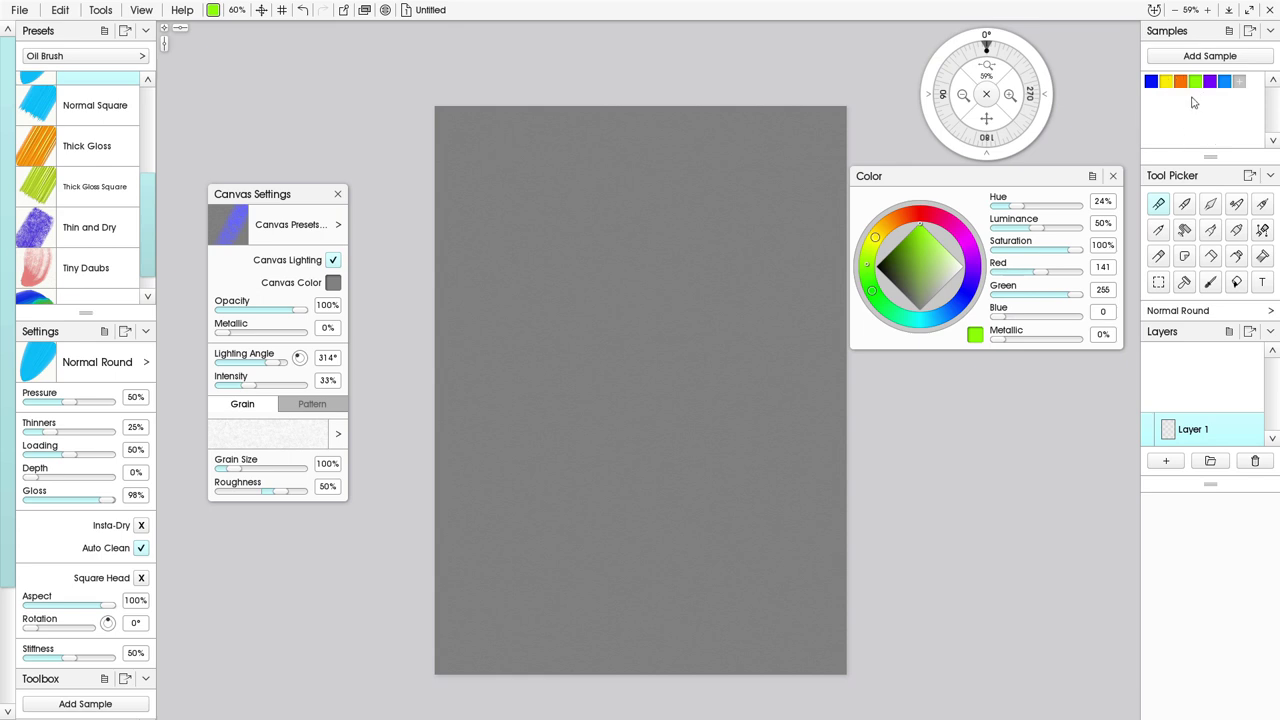
{"action": "left_click", "coordinate": [887, 265]}
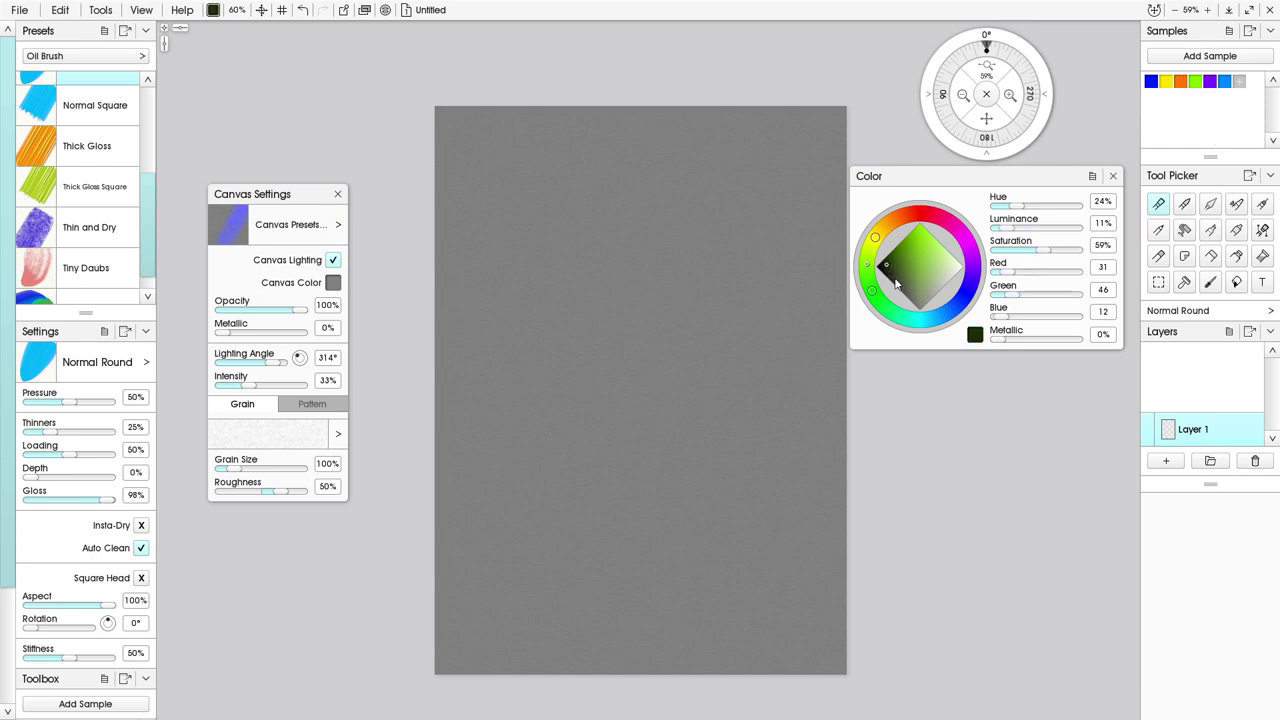
{"action": "mouse_move", "coordinate": [716, 192]}
{"action": "left_mouse_down"}
{"action": "mouse_move", "coordinate": [749, 223]}
{"action": "mouse_move", "coordinate": [723, 222]}
{"action": "mouse_move", "coordinate": [740, 262]}
{"action": "left_mouse_up"}
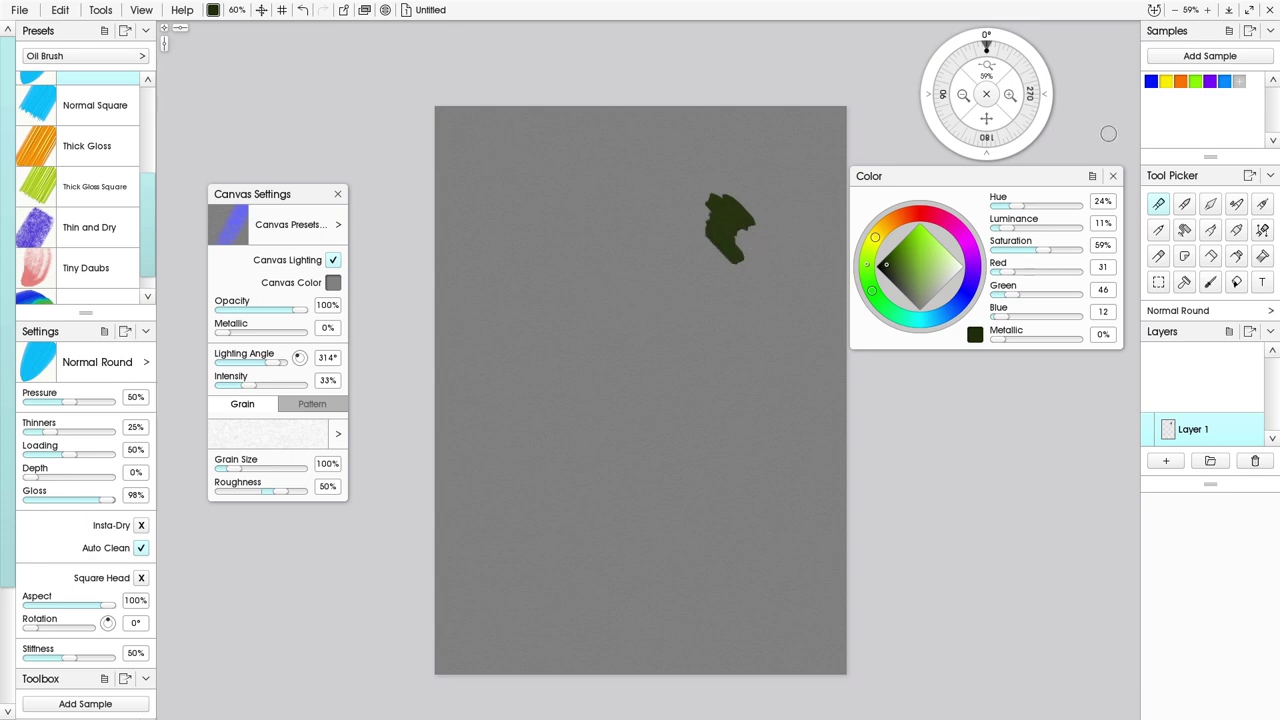
{"action": "left_click", "coordinate": [1212, 57]}
Darken the violet sample to 17% luminance and 72% saturation and save it as a sample.
{"action": "left_click", "coordinate": [1210, 82]}
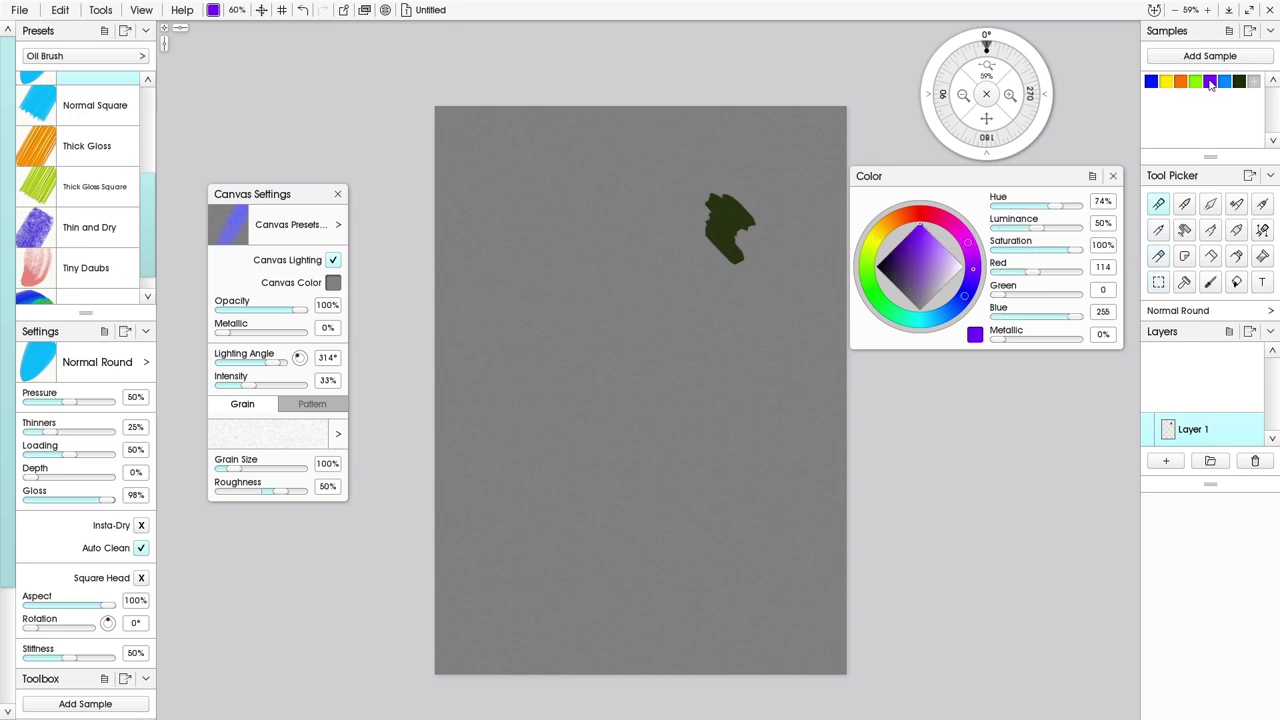
{"action": "left_click", "coordinate": [891, 259]}
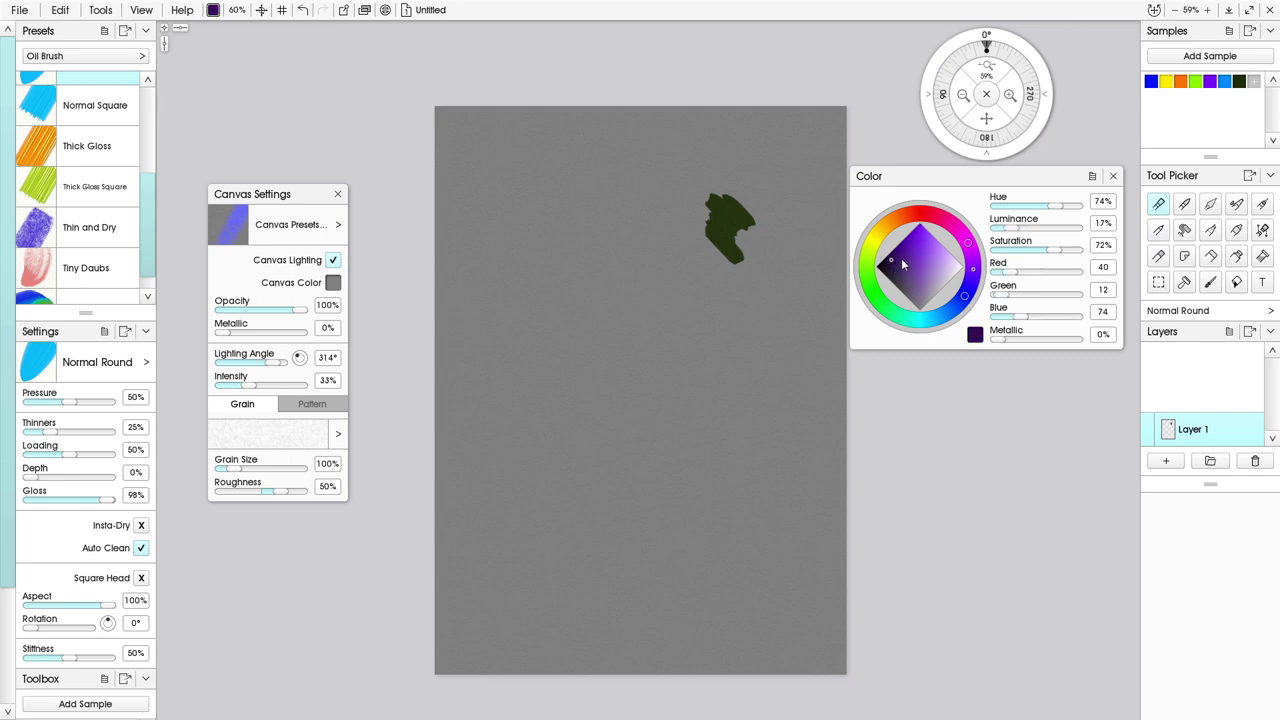
{"action": "left_click", "coordinate": [1215, 57]}
Clear the layer and use the dark green sample to paint a tree silhouette standing on a horizontal ground line.
{"action": "left_click", "coordinate": [57, 11]}
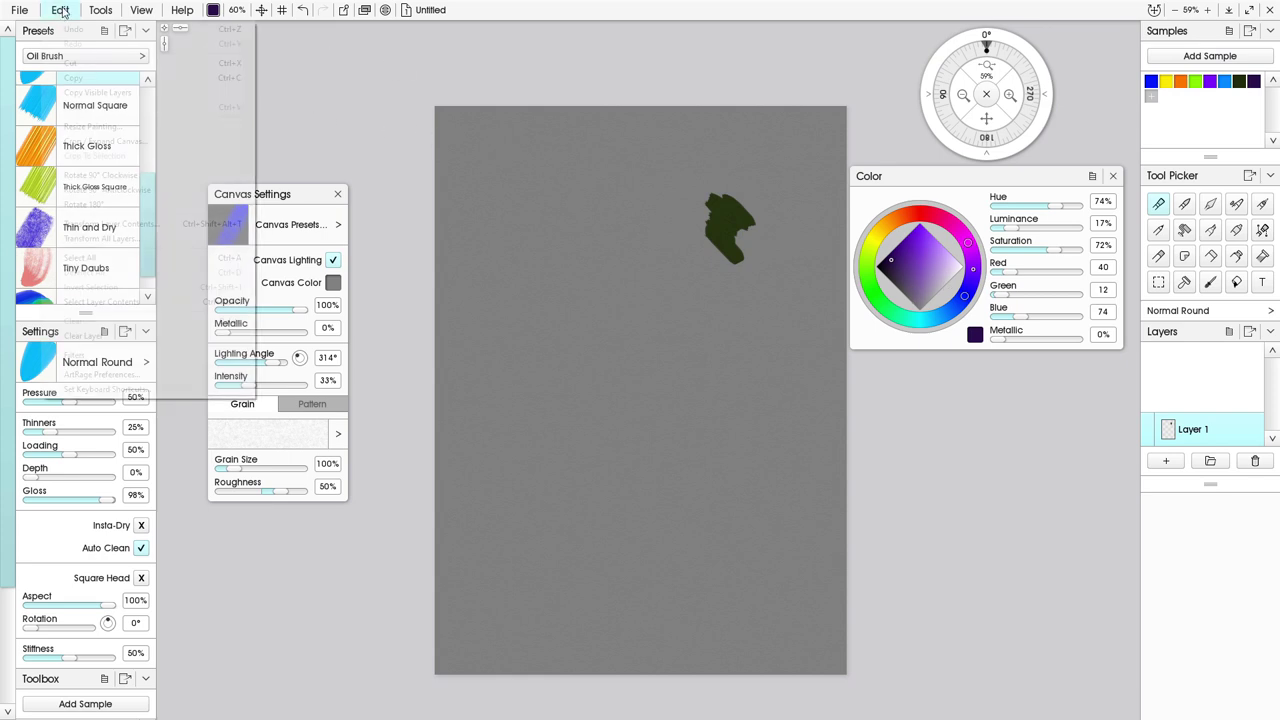
{"action": "left_click", "coordinate": [156, 338]}
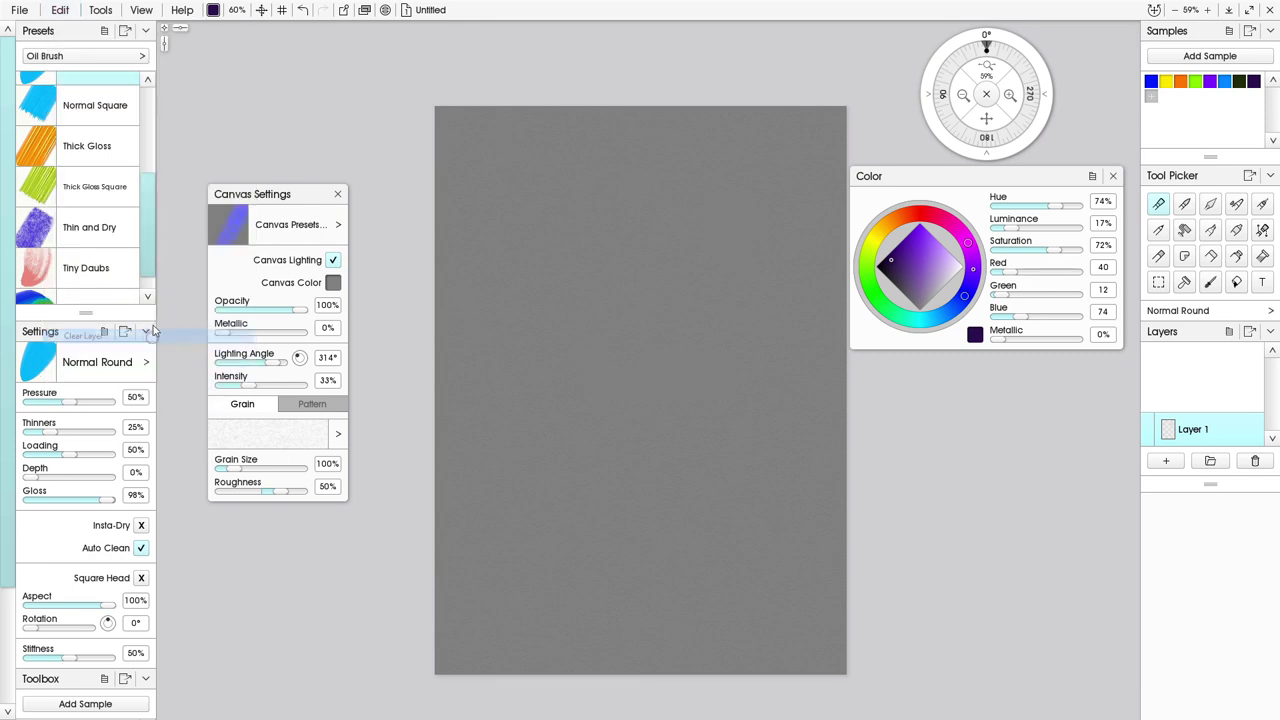
{"action": "left_click", "coordinate": [1240, 82]}
{"action": "mouse_move", "coordinate": [668, 180]}
{"action": "left_mouse_down"}
{"action": "mouse_move", "coordinate": [693, 198]}
{"action": "mouse_move", "coordinate": [638, 179]}
{"action": "mouse_move", "coordinate": [669, 235]}
{"action": "mouse_move", "coordinate": [676, 207]}
{"action": "mouse_move", "coordinate": [709, 233]}
{"action": "mouse_move", "coordinate": [659, 176]}
{"action": "mouse_move", "coordinate": [723, 228]}
{"action": "mouse_move", "coordinate": [707, 207]}
{"action": "mouse_move", "coordinate": [693, 284]}
{"action": "mouse_move", "coordinate": [652, 232]}
{"action": "mouse_move", "coordinate": [617, 218]}
{"action": "mouse_move", "coordinate": [662, 270]}
{"action": "mouse_move", "coordinate": [651, 296]}
{"action": "mouse_move", "coordinate": [612, 268]}
{"action": "mouse_move", "coordinate": [608, 284]}
{"action": "mouse_move", "coordinate": [585, 233]}
{"action": "mouse_move", "coordinate": [600, 211]}
{"action": "mouse_move", "coordinate": [645, 214]}
{"action": "mouse_move", "coordinate": [610, 188]}
{"action": "mouse_move", "coordinate": [669, 215]}
{"action": "mouse_move", "coordinate": [655, 175]}
{"action": "mouse_move", "coordinate": [713, 213]}
{"action": "mouse_move", "coordinate": [698, 297]}
{"action": "mouse_move", "coordinate": [755, 275]}
{"action": "mouse_move", "coordinate": [734, 308]}
{"action": "mouse_move", "coordinate": [760, 234]}
{"action": "mouse_move", "coordinate": [685, 336]}
{"action": "mouse_move", "coordinate": [664, 339]}
{"action": "mouse_move", "coordinate": [574, 229]}
{"action": "mouse_move", "coordinate": [632, 330]}
{"action": "mouse_move", "coordinate": [553, 248]}
{"action": "mouse_move", "coordinate": [625, 326]}
{"action": "mouse_move", "coordinate": [589, 230]}
{"action": "mouse_move", "coordinate": [668, 298]}
{"action": "mouse_move", "coordinate": [635, 300]}
{"action": "mouse_move", "coordinate": [586, 204]}
{"action": "mouse_move", "coordinate": [578, 264]}
{"action": "mouse_move", "coordinate": [594, 188]}
{"action": "mouse_move", "coordinate": [581, 232]}
{"action": "mouse_move", "coordinate": [577, 206]}
{"action": "mouse_move", "coordinate": [540, 187]}
{"action": "mouse_move", "coordinate": [582, 224]}
{"action": "mouse_move", "coordinate": [559, 186]}
{"action": "mouse_move", "coordinate": [549, 205]}
{"action": "mouse_move", "coordinate": [588, 290]}
{"action": "mouse_move", "coordinate": [575, 268]}
{"action": "mouse_move", "coordinate": [652, 285]}
{"action": "mouse_move", "coordinate": [647, 245]}
{"action": "mouse_move", "coordinate": [707, 270]}
{"action": "mouse_move", "coordinate": [635, 281]}
{"action": "mouse_move", "coordinate": [617, 321]}
{"action": "mouse_move", "coordinate": [593, 313]}
{"action": "mouse_move", "coordinate": [594, 337]}
{"action": "mouse_move", "coordinate": [579, 331]}
{"action": "mouse_move", "coordinate": [589, 290]}
{"action": "mouse_move", "coordinate": [573, 325]}
{"action": "mouse_move", "coordinate": [602, 352]}
{"action": "mouse_move", "coordinate": [652, 342]}
{"action": "mouse_move", "coordinate": [662, 402]}
{"action": "mouse_move", "coordinate": [655, 358]}
{"action": "mouse_move", "coordinate": [666, 398]}
{"action": "mouse_move", "coordinate": [745, 398]}
{"action": "mouse_move", "coordinate": [486, 402]}
{"action": "left_mouse_up"}
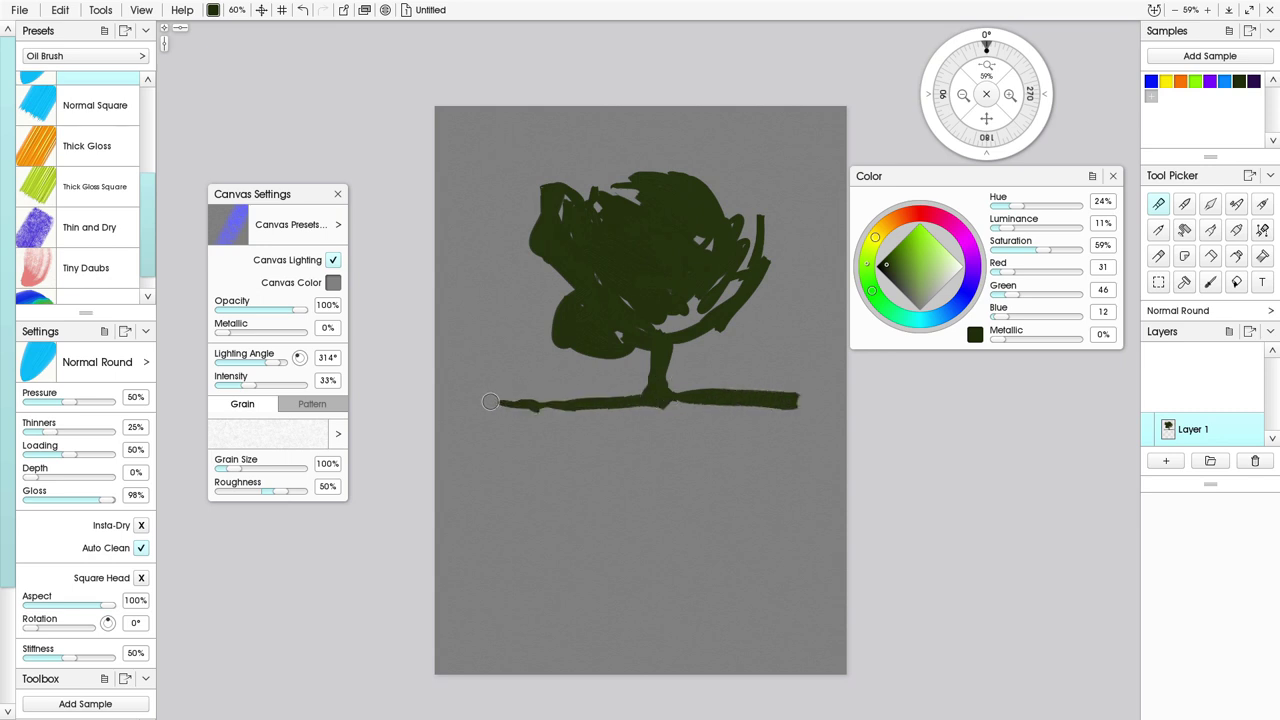
{"action": "left_click_drag", "start_coordinate": [782, 400], "coordinate": [825, 401]}
{"action": "mouse_move", "coordinate": [530, 405]}
{"action": "left_mouse_down"}
{"action": "mouse_move", "coordinate": [479, 401]}
{"action": "mouse_move", "coordinate": [638, 398]}
{"action": "left_mouse_up"}
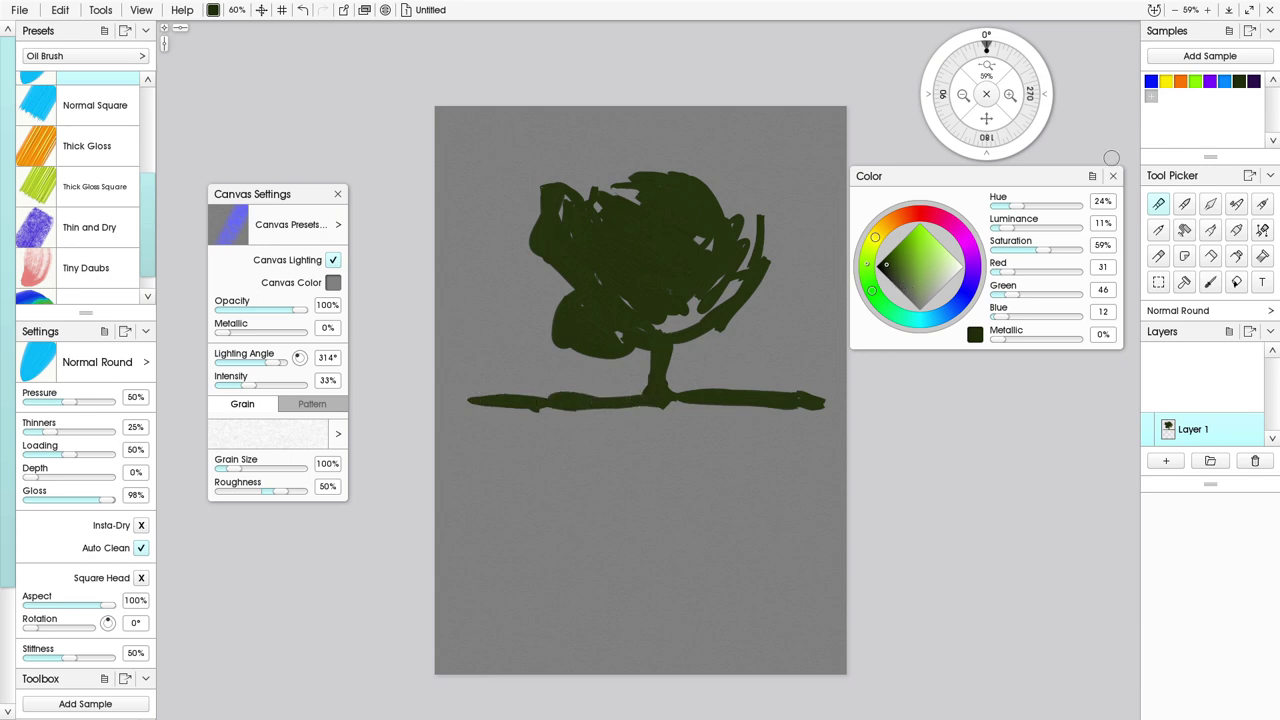
Paint dark violet shadows over the tree's inner foliage, trunk and ground line using the dark violet sample.
{"action": "left_click", "coordinate": [1254, 82]}
{"action": "mouse_move", "coordinate": [678, 278]}
{"action": "left_mouse_down"}
{"action": "mouse_move", "coordinate": [689, 235]}
{"action": "mouse_move", "coordinate": [704, 287]}
{"action": "mouse_move", "coordinate": [691, 256]}
{"action": "mouse_move", "coordinate": [629, 317]}
{"action": "mouse_move", "coordinate": [701, 253]}
{"action": "mouse_move", "coordinate": [680, 307]}
{"action": "mouse_move", "coordinate": [654, 312]}
{"action": "mouse_move", "coordinate": [595, 257]}
{"action": "mouse_move", "coordinate": [649, 329]}
{"action": "mouse_move", "coordinate": [606, 306]}
{"action": "mouse_move", "coordinate": [634, 336]}
{"action": "mouse_move", "coordinate": [584, 314]}
{"action": "mouse_move", "coordinate": [627, 332]}
{"action": "mouse_move", "coordinate": [561, 328]}
{"action": "mouse_move", "coordinate": [601, 345]}
{"action": "mouse_move", "coordinate": [647, 334]}
{"action": "mouse_move", "coordinate": [652, 349]}
{"action": "mouse_move", "coordinate": [659, 311]}
{"action": "mouse_move", "coordinate": [662, 388]}
{"action": "mouse_move", "coordinate": [665, 303]}
{"action": "mouse_move", "coordinate": [657, 344]}
{"action": "mouse_move", "coordinate": [671, 323]}
{"action": "mouse_move", "coordinate": [709, 318]}
{"action": "mouse_move", "coordinate": [676, 329]}
{"action": "mouse_move", "coordinate": [671, 286]}
{"action": "mouse_move", "coordinate": [664, 388]}
{"action": "mouse_move", "coordinate": [662, 348]}
{"action": "mouse_move", "coordinate": [671, 393]}
{"action": "mouse_move", "coordinate": [692, 396]}
{"action": "mouse_move", "coordinate": [695, 378]}
{"action": "mouse_move", "coordinate": [676, 395]}
{"action": "mouse_move", "coordinate": [807, 404]}
{"action": "mouse_move", "coordinate": [650, 394]}
{"action": "mouse_move", "coordinate": [657, 386]}
{"action": "mouse_move", "coordinate": [594, 404]}
{"action": "mouse_move", "coordinate": [488, 403]}
{"action": "left_mouse_up"}
{"action": "mouse_move", "coordinate": [594, 331]}
{"action": "left_mouse_down"}
{"action": "mouse_move", "coordinate": [598, 265]}
{"action": "mouse_move", "coordinate": [583, 272]}
{"action": "mouse_move", "coordinate": [649, 310]}
{"action": "mouse_move", "coordinate": [592, 299]}
{"action": "mouse_move", "coordinate": [603, 325]}
{"action": "mouse_move", "coordinate": [655, 352]}
{"action": "mouse_move", "coordinate": [655, 380]}
{"action": "left_mouse_up"}
Paint a pale yellow strip at 82% luminance under the ground line, and a wider pure yellow band at 50% luminance below it.
{"action": "left_click", "coordinate": [1168, 82]}
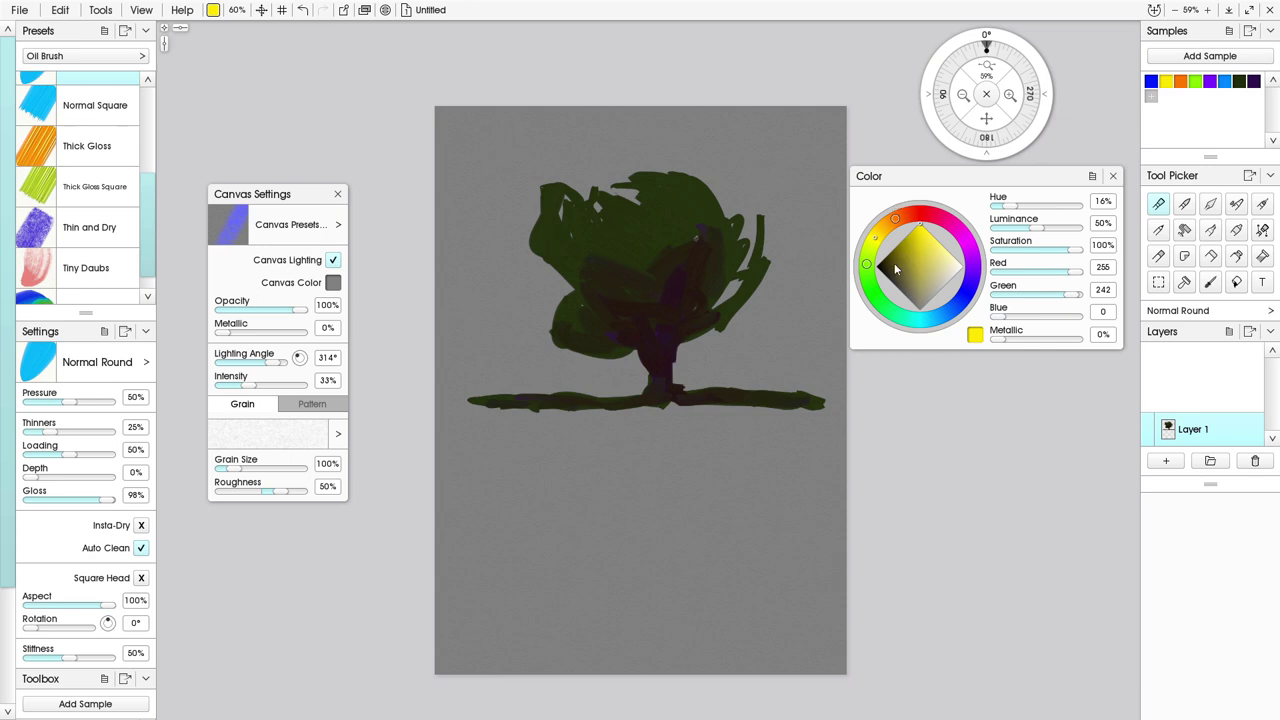
{"action": "left_click", "coordinate": [948, 258]}
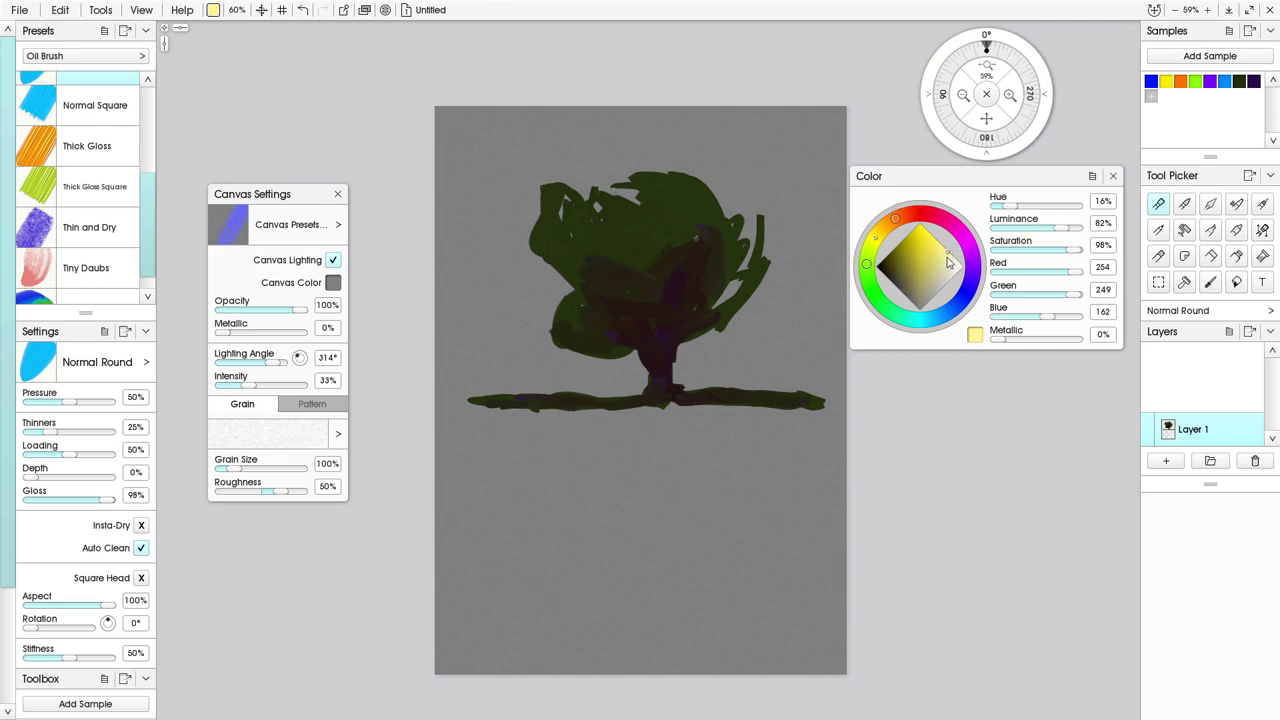
{"action": "mouse_move", "coordinate": [706, 420]}
{"action": "left_mouse_down"}
{"action": "mouse_move", "coordinate": [603, 421]}
{"action": "mouse_move", "coordinate": [803, 412]}
{"action": "mouse_move", "coordinate": [479, 407]}
{"action": "left_mouse_up"}
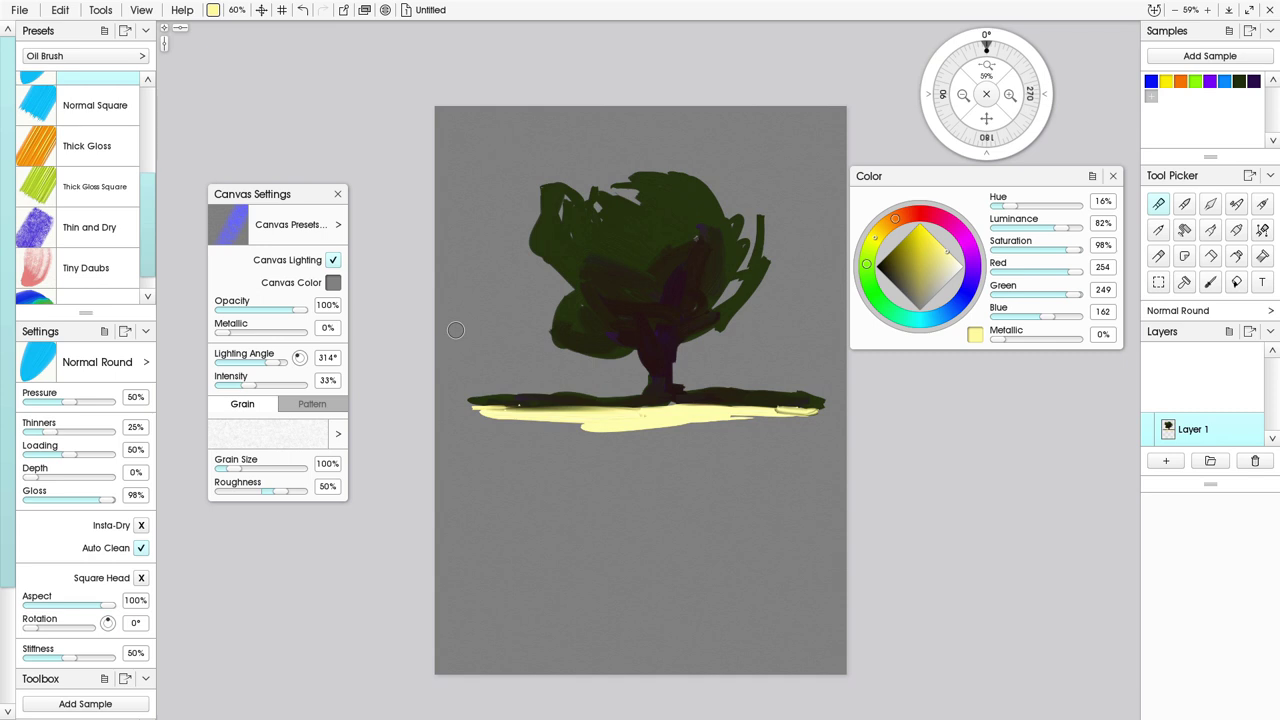
{"action": "left_click", "coordinate": [920, 226]}
{"action": "mouse_move", "coordinate": [650, 428]}
{"action": "left_mouse_down"}
{"action": "mouse_move", "coordinate": [805, 422]}
{"action": "mouse_move", "coordinate": [492, 420]}
{"action": "mouse_move", "coordinate": [611, 423]}
{"action": "mouse_move", "coordinate": [559, 430]}
{"action": "mouse_move", "coordinate": [694, 444]}
{"action": "mouse_move", "coordinate": [541, 439]}
{"action": "mouse_move", "coordinate": [531, 432]}
{"action": "mouse_move", "coordinate": [793, 439]}
{"action": "mouse_move", "coordinate": [757, 452]}
{"action": "mouse_move", "coordinate": [529, 451]}
{"action": "mouse_move", "coordinate": [634, 459]}
{"action": "mouse_move", "coordinate": [755, 447]}
{"action": "mouse_move", "coordinate": [755, 430]}
{"action": "mouse_move", "coordinate": [790, 426]}
{"action": "mouse_move", "coordinate": [503, 429]}
{"action": "left_mouse_up"}
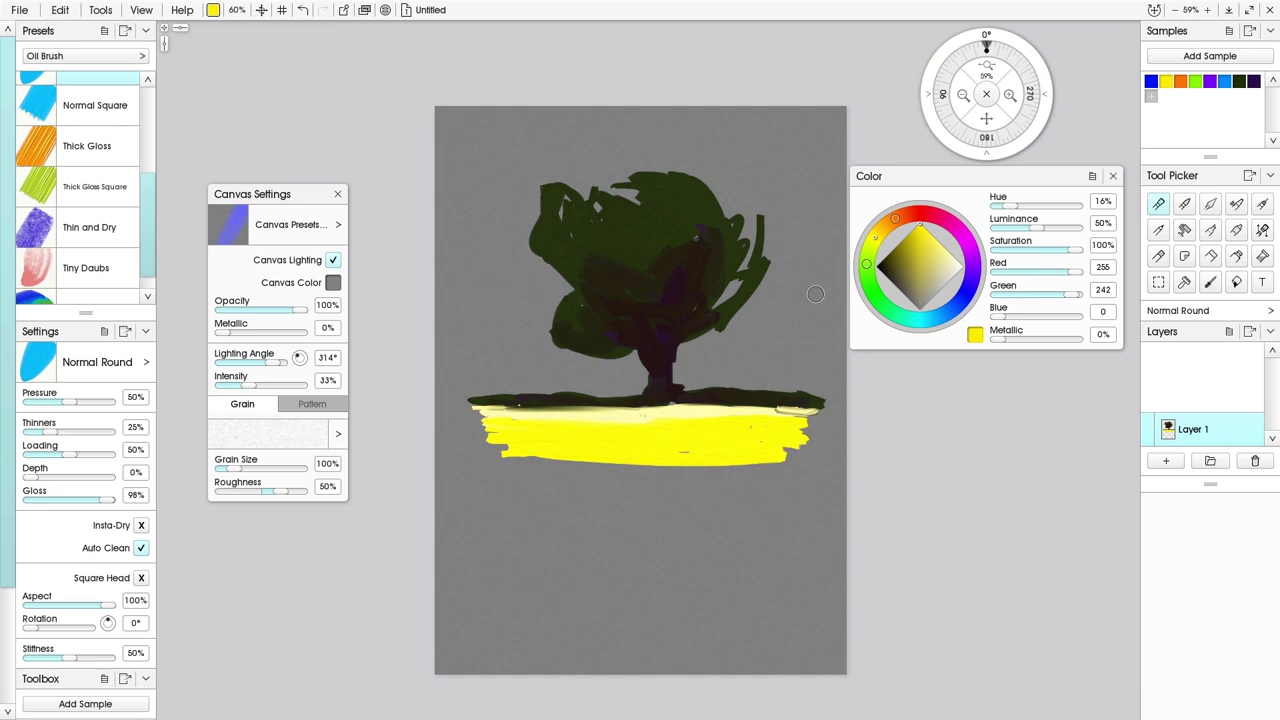
Paint orange bands below the yellow foreground and streak them with dark orange at 25% luminance and 69% saturation.
{"action": "left_click", "coordinate": [1183, 81]}
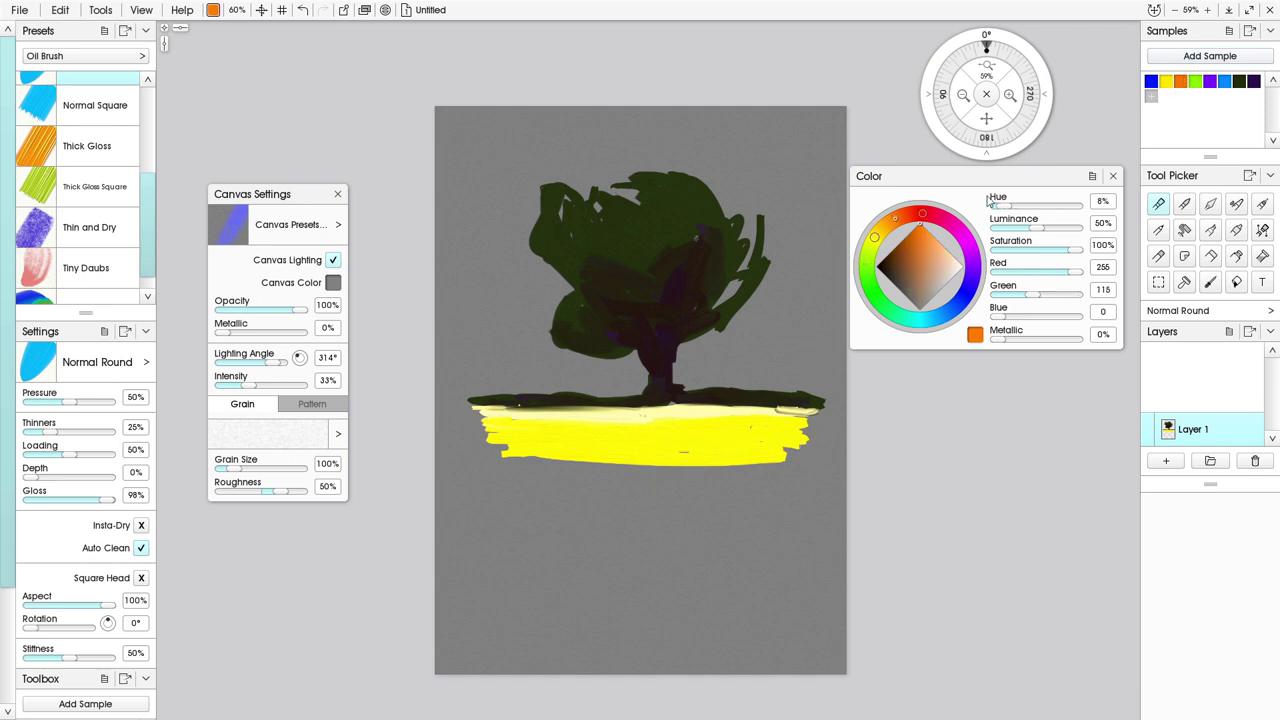
{"action": "left_click", "coordinate": [898, 257]}
{"action": "mouse_move", "coordinate": [911, 235]}
{"action": "left_mouse_down"}
{"action": "mouse_move", "coordinate": [920, 250]}
{"action": "mouse_move", "coordinate": [926, 196]}
{"action": "left_mouse_up"}
{"action": "mouse_move", "coordinate": [712, 450]}
{"action": "left_mouse_down"}
{"action": "mouse_move", "coordinate": [492, 453]}
{"action": "mouse_move", "coordinate": [661, 459]}
{"action": "mouse_move", "coordinate": [501, 448]}
{"action": "mouse_move", "coordinate": [549, 433]}
{"action": "mouse_move", "coordinate": [471, 447]}
{"action": "mouse_move", "coordinate": [807, 443]}
{"action": "mouse_move", "coordinate": [743, 450]}
{"action": "mouse_move", "coordinate": [805, 460]}
{"action": "mouse_move", "coordinate": [656, 472]}
{"action": "mouse_move", "coordinate": [500, 464]}
{"action": "mouse_move", "coordinate": [820, 489]}
{"action": "mouse_move", "coordinate": [524, 492]}
{"action": "mouse_move", "coordinate": [681, 477]}
{"action": "mouse_move", "coordinate": [559, 467]}
{"action": "mouse_move", "coordinate": [469, 481]}
{"action": "mouse_move", "coordinate": [730, 484]}
{"action": "mouse_move", "coordinate": [829, 467]}
{"action": "mouse_move", "coordinate": [674, 469]}
{"action": "mouse_move", "coordinate": [754, 486]}
{"action": "mouse_move", "coordinate": [682, 486]}
{"action": "mouse_move", "coordinate": [700, 498]}
{"action": "mouse_move", "coordinate": [563, 506]}
{"action": "mouse_move", "coordinate": [480, 492]}
{"action": "mouse_move", "coordinate": [796, 500]}
{"action": "mouse_move", "coordinate": [837, 513]}
{"action": "mouse_move", "coordinate": [502, 508]}
{"action": "mouse_move", "coordinate": [777, 505]}
{"action": "mouse_move", "coordinate": [623, 512]}
{"action": "mouse_move", "coordinate": [817, 466]}
{"action": "mouse_move", "coordinate": [748, 461]}
{"action": "mouse_move", "coordinate": [810, 416]}
{"action": "mouse_move", "coordinate": [821, 456]}
{"action": "left_mouse_up"}
{"action": "left_click", "coordinate": [898, 258]}
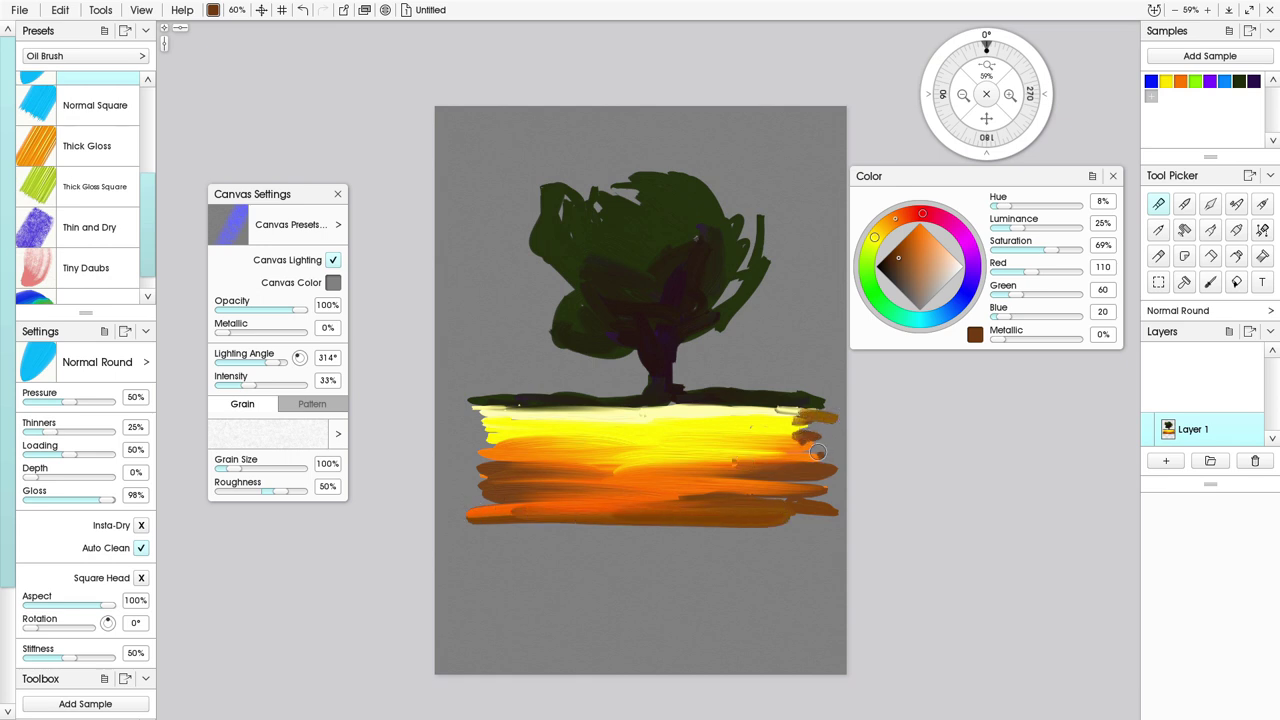
Load the light blue sample and paint the sky above and on both sides of the tree.
{"action": "left_click", "coordinate": [1229, 82]}
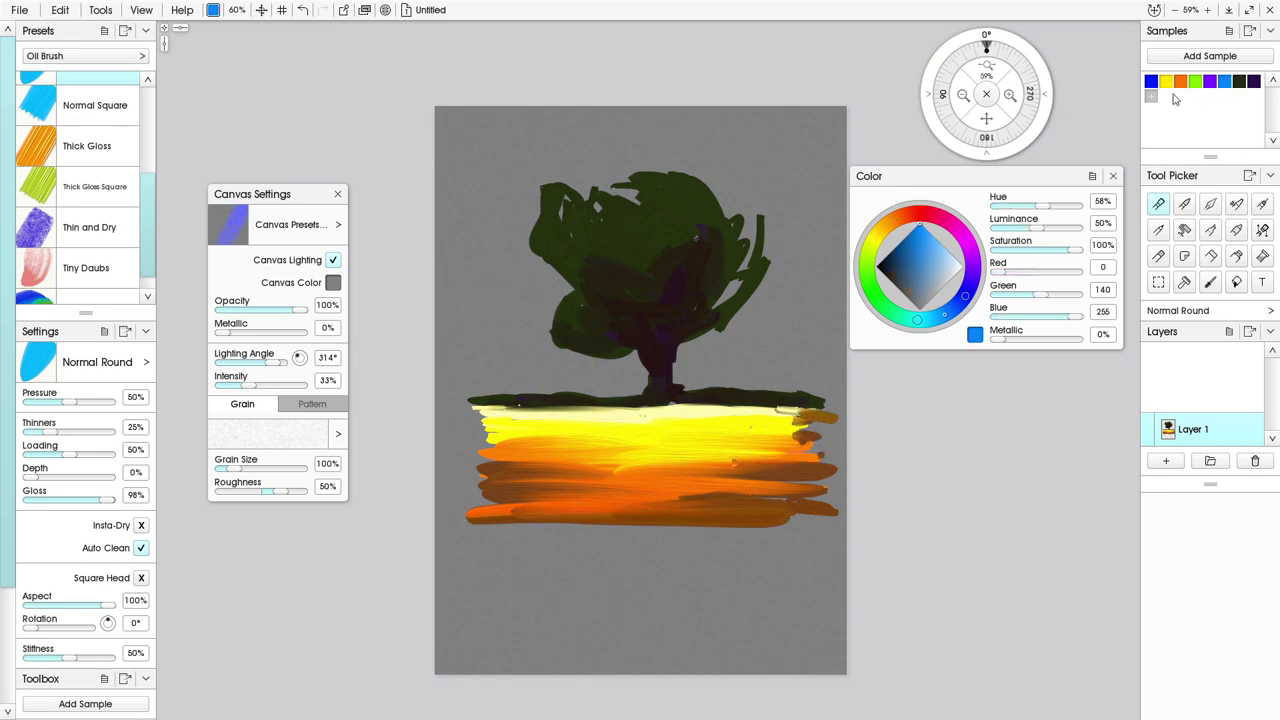
{"action": "mouse_move", "coordinate": [512, 152]}
{"action": "left_mouse_down"}
{"action": "mouse_move", "coordinate": [593, 162]}
{"action": "mouse_move", "coordinate": [506, 152]}
{"action": "mouse_move", "coordinate": [530, 149]}
{"action": "mouse_move", "coordinate": [591, 180]}
{"action": "mouse_move", "coordinate": [565, 176]}
{"action": "mouse_move", "coordinate": [584, 192]}
{"action": "mouse_move", "coordinate": [581, 164]}
{"action": "mouse_move", "coordinate": [632, 192]}
{"action": "mouse_move", "coordinate": [582, 162]}
{"action": "mouse_move", "coordinate": [676, 157]}
{"action": "mouse_move", "coordinate": [504, 145]}
{"action": "mouse_move", "coordinate": [795, 143]}
{"action": "mouse_move", "coordinate": [711, 151]}
{"action": "mouse_move", "coordinate": [752, 188]}
{"action": "mouse_move", "coordinate": [658, 153]}
{"action": "mouse_move", "coordinate": [730, 183]}
{"action": "mouse_move", "coordinate": [709, 170]}
{"action": "mouse_move", "coordinate": [748, 221]}
{"action": "mouse_move", "coordinate": [724, 168]}
{"action": "mouse_move", "coordinate": [769, 215]}
{"action": "mouse_move", "coordinate": [773, 225]}
{"action": "mouse_move", "coordinate": [747, 223]}
{"action": "mouse_move", "coordinate": [757, 241]}
{"action": "mouse_move", "coordinate": [771, 185]}
{"action": "mouse_move", "coordinate": [741, 170]}
{"action": "mouse_move", "coordinate": [793, 180]}
{"action": "mouse_move", "coordinate": [759, 196]}
{"action": "mouse_move", "coordinate": [786, 219]}
{"action": "mouse_move", "coordinate": [798, 166]}
{"action": "mouse_move", "coordinate": [830, 134]}
{"action": "mouse_move", "coordinate": [813, 195]}
{"action": "left_mouse_up"}
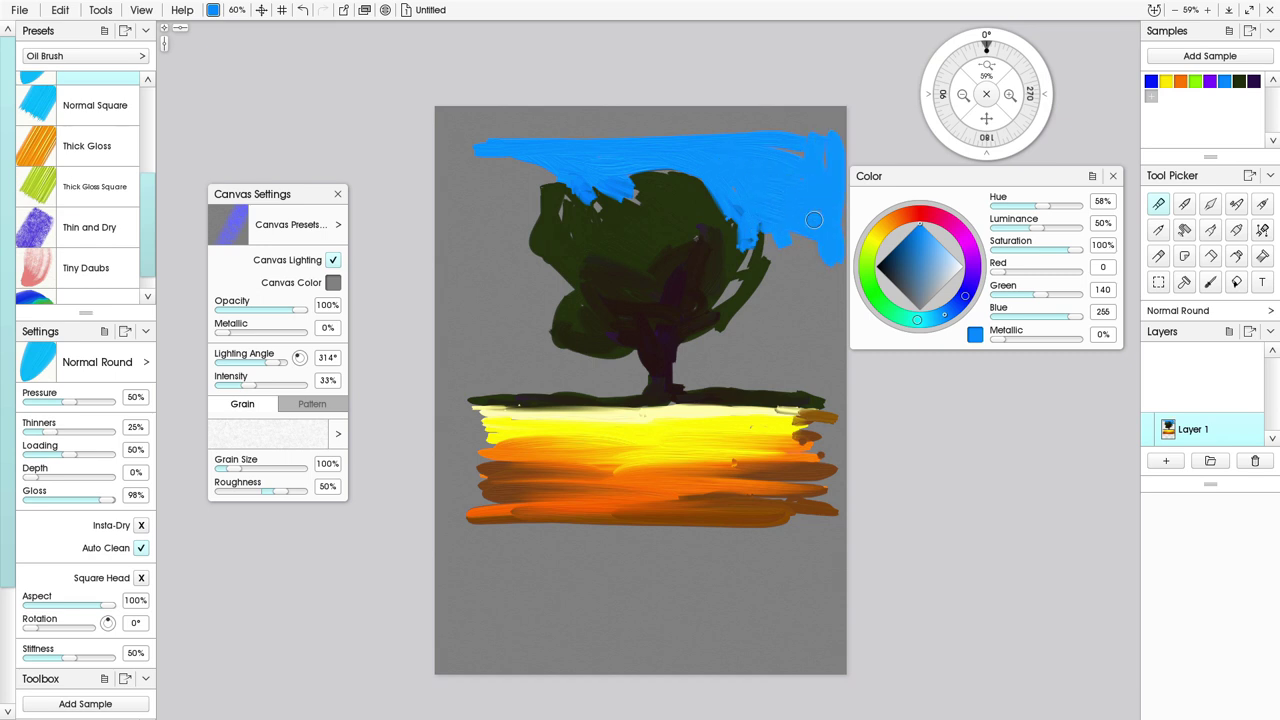
{"action": "mouse_move", "coordinate": [816, 150]}
{"action": "left_mouse_down"}
{"action": "mouse_move", "coordinate": [601, 139]}
{"action": "mouse_move", "coordinate": [813, 131]}
{"action": "mouse_move", "coordinate": [483, 137]}
{"action": "mouse_move", "coordinate": [790, 134]}
{"action": "mouse_move", "coordinate": [532, 133]}
{"action": "mouse_move", "coordinate": [580, 138]}
{"action": "mouse_move", "coordinate": [540, 154]}
{"action": "mouse_move", "coordinate": [530, 172]}
{"action": "mouse_move", "coordinate": [558, 166]}
{"action": "mouse_move", "coordinate": [529, 179]}
{"action": "mouse_move", "coordinate": [563, 174]}
{"action": "mouse_move", "coordinate": [509, 179]}
{"action": "mouse_move", "coordinate": [513, 211]}
{"action": "mouse_move", "coordinate": [522, 167]}
{"action": "mouse_move", "coordinate": [469, 167]}
{"action": "mouse_move", "coordinate": [512, 197]}
{"action": "mouse_move", "coordinate": [446, 209]}
{"action": "mouse_move", "coordinate": [509, 249]}
{"action": "mouse_move", "coordinate": [461, 249]}
{"action": "mouse_move", "coordinate": [517, 229]}
{"action": "mouse_move", "coordinate": [537, 265]}
{"action": "mouse_move", "coordinate": [506, 234]}
{"action": "mouse_move", "coordinate": [538, 260]}
{"action": "mouse_move", "coordinate": [463, 248]}
{"action": "mouse_move", "coordinate": [510, 306]}
{"action": "left_mouse_up"}
{"action": "mouse_move", "coordinate": [780, 222]}
{"action": "left_mouse_down"}
{"action": "mouse_move", "coordinate": [756, 266]}
{"action": "mouse_move", "coordinate": [751, 223]}
{"action": "mouse_move", "coordinate": [729, 291]}
{"action": "mouse_move", "coordinate": [798, 238]}
{"action": "left_mouse_up"}
Paint the lower sky in lighter blues, at 75% luminance on both sides of the tree and 84% near the right horizon.
{"action": "left_click", "coordinate": [904, 249]}
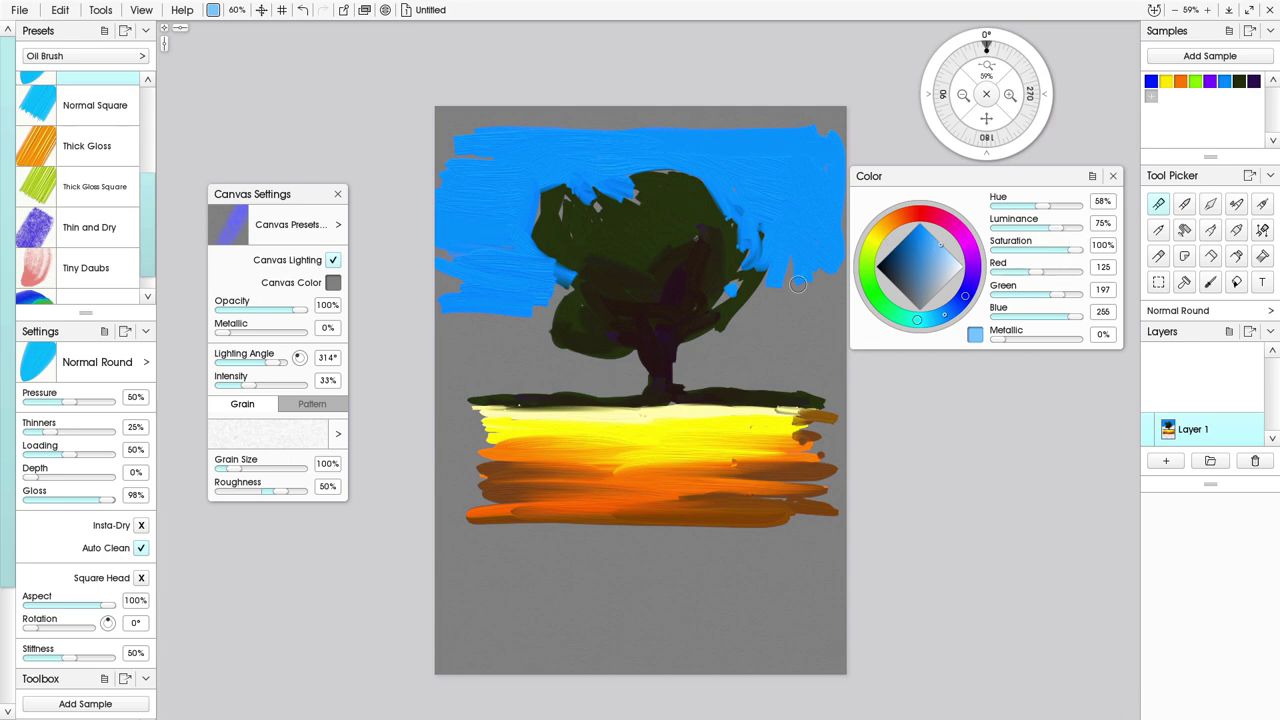
{"action": "mouse_move", "coordinate": [780, 278]}
{"action": "left_mouse_down"}
{"action": "mouse_move", "coordinate": [830, 270]}
{"action": "mouse_move", "coordinate": [794, 262]}
{"action": "mouse_move", "coordinate": [831, 272]}
{"action": "mouse_move", "coordinate": [769, 268]}
{"action": "mouse_move", "coordinate": [784, 267]}
{"action": "mouse_move", "coordinate": [783, 292]}
{"action": "mouse_move", "coordinate": [779, 265]}
{"action": "mouse_move", "coordinate": [755, 306]}
{"action": "mouse_move", "coordinate": [814, 288]}
{"action": "mouse_move", "coordinate": [837, 304]}
{"action": "mouse_move", "coordinate": [770, 330]}
{"action": "left_mouse_up"}
{"action": "mouse_move", "coordinate": [575, 292]}
{"action": "left_mouse_down"}
{"action": "mouse_move", "coordinate": [463, 320]}
{"action": "mouse_move", "coordinate": [540, 316]}
{"action": "mouse_move", "coordinate": [438, 318]}
{"action": "mouse_move", "coordinate": [503, 301]}
{"action": "mouse_move", "coordinate": [528, 311]}
{"action": "mouse_move", "coordinate": [423, 307]}
{"action": "mouse_move", "coordinate": [504, 278]}
{"action": "mouse_move", "coordinate": [479, 311]}
{"action": "mouse_move", "coordinate": [556, 308]}
{"action": "mouse_move", "coordinate": [544, 308]}
{"action": "mouse_move", "coordinate": [543, 340]}
{"action": "mouse_move", "coordinate": [527, 317]}
{"action": "mouse_move", "coordinate": [539, 332]}
{"action": "mouse_move", "coordinate": [444, 326]}
{"action": "mouse_move", "coordinate": [535, 336]}
{"action": "mouse_move", "coordinate": [476, 341]}
{"action": "mouse_move", "coordinate": [534, 340]}
{"action": "left_mouse_up"}
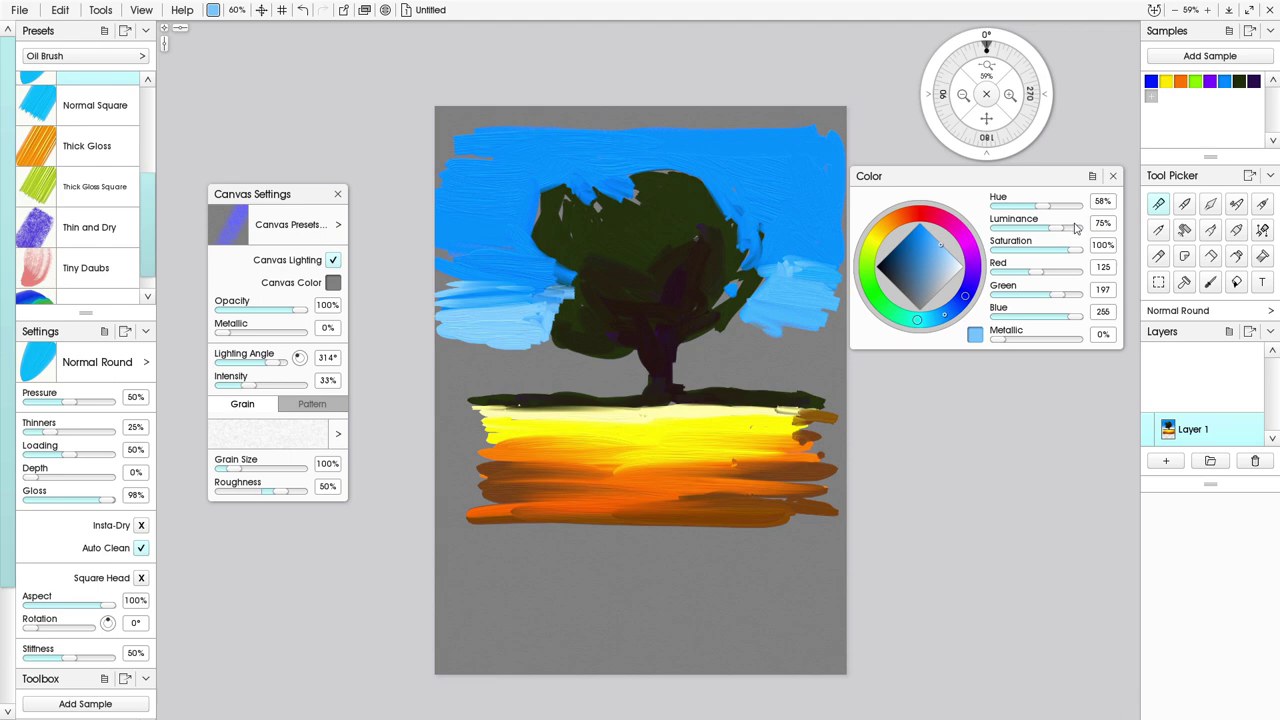
{"action": "left_click_drag", "start_coordinate": [1061, 230], "coordinate": [1067, 232]}
{"action": "left_click_drag", "start_coordinate": [708, 356], "coordinate": [798, 362]}
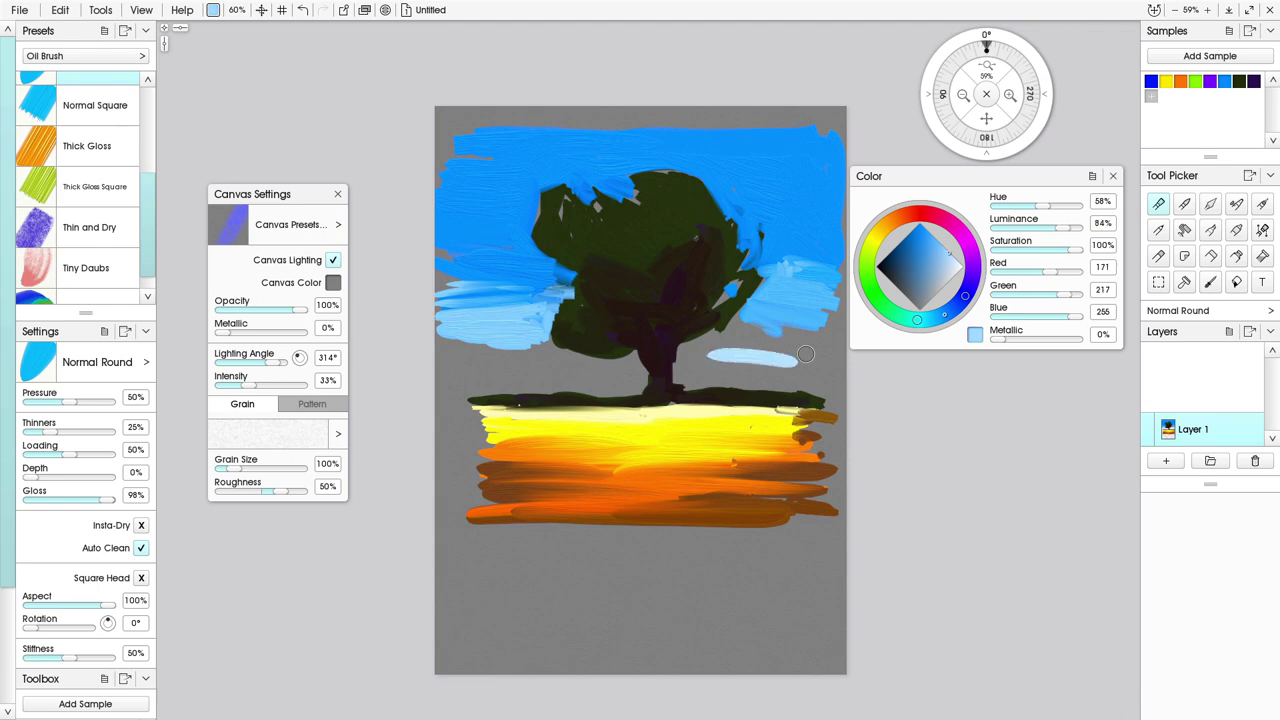
{"action": "mouse_move", "coordinate": [755, 315]}
{"action": "left_mouse_down"}
{"action": "mouse_move", "coordinate": [694, 349]}
{"action": "mouse_move", "coordinate": [775, 344]}
{"action": "mouse_move", "coordinate": [699, 358]}
{"action": "mouse_move", "coordinate": [736, 361]}
{"action": "mouse_move", "coordinate": [700, 367]}
{"action": "mouse_move", "coordinate": [724, 366]}
{"action": "mouse_move", "coordinate": [703, 377]}
{"action": "mouse_move", "coordinate": [802, 380]}
{"action": "mouse_move", "coordinate": [727, 380]}
{"action": "mouse_move", "coordinate": [792, 385]}
{"action": "mouse_move", "coordinate": [713, 367]}
{"action": "mouse_move", "coordinate": [729, 331]}
{"action": "mouse_move", "coordinate": [681, 349]}
{"action": "mouse_move", "coordinate": [678, 380]}
{"action": "mouse_move", "coordinate": [688, 359]}
{"action": "mouse_move", "coordinate": [691, 380]}
{"action": "mouse_move", "coordinate": [766, 331]}
{"action": "mouse_move", "coordinate": [826, 337]}
{"action": "mouse_move", "coordinate": [776, 368]}
{"action": "left_mouse_up"}
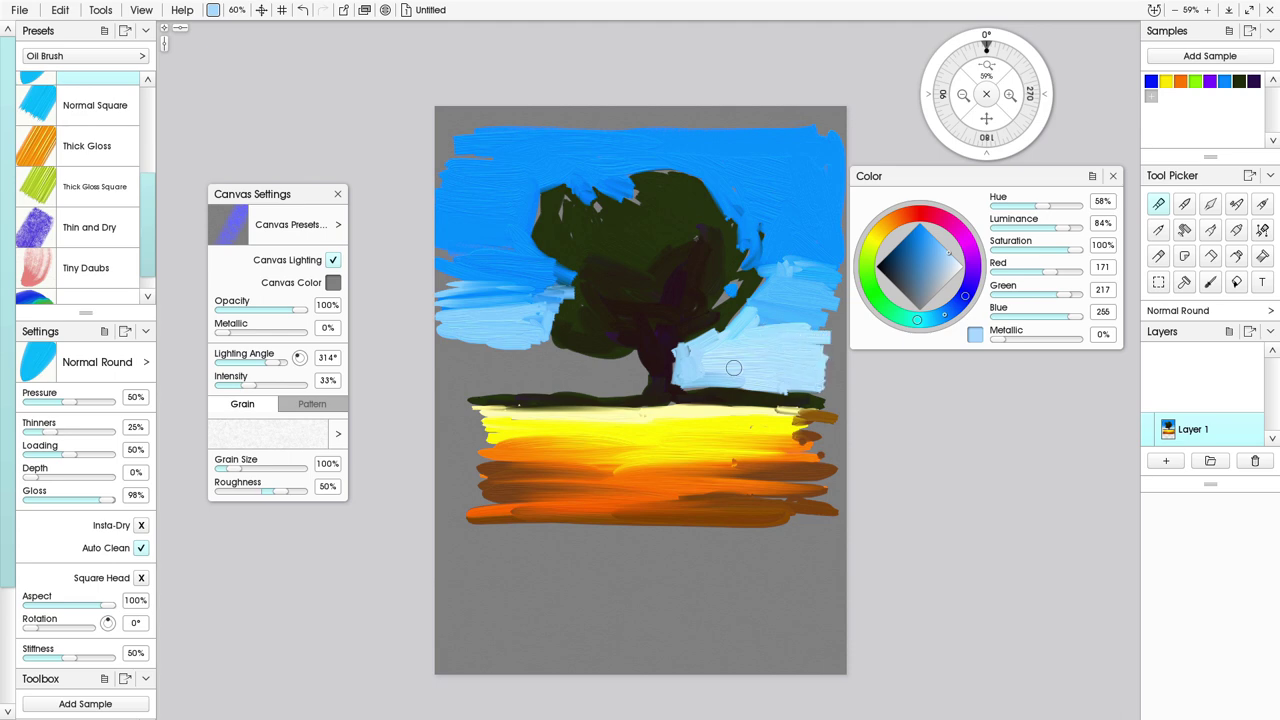
Finish the light blue sky near the left horizon and streak yellow clouds at 76% luminance and 56% saturation on both sides of the tree.
{"action": "mouse_move", "coordinate": [533, 332]}
{"action": "left_mouse_down"}
{"action": "mouse_move", "coordinate": [564, 362]}
{"action": "mouse_move", "coordinate": [628, 356]}
{"action": "mouse_move", "coordinate": [641, 381]}
{"action": "mouse_move", "coordinate": [601, 367]}
{"action": "mouse_move", "coordinate": [629, 372]}
{"action": "mouse_move", "coordinate": [492, 377]}
{"action": "mouse_move", "coordinate": [639, 387]}
{"action": "mouse_move", "coordinate": [494, 376]}
{"action": "mouse_move", "coordinate": [552, 354]}
{"action": "mouse_move", "coordinate": [446, 345]}
{"action": "left_mouse_up"}
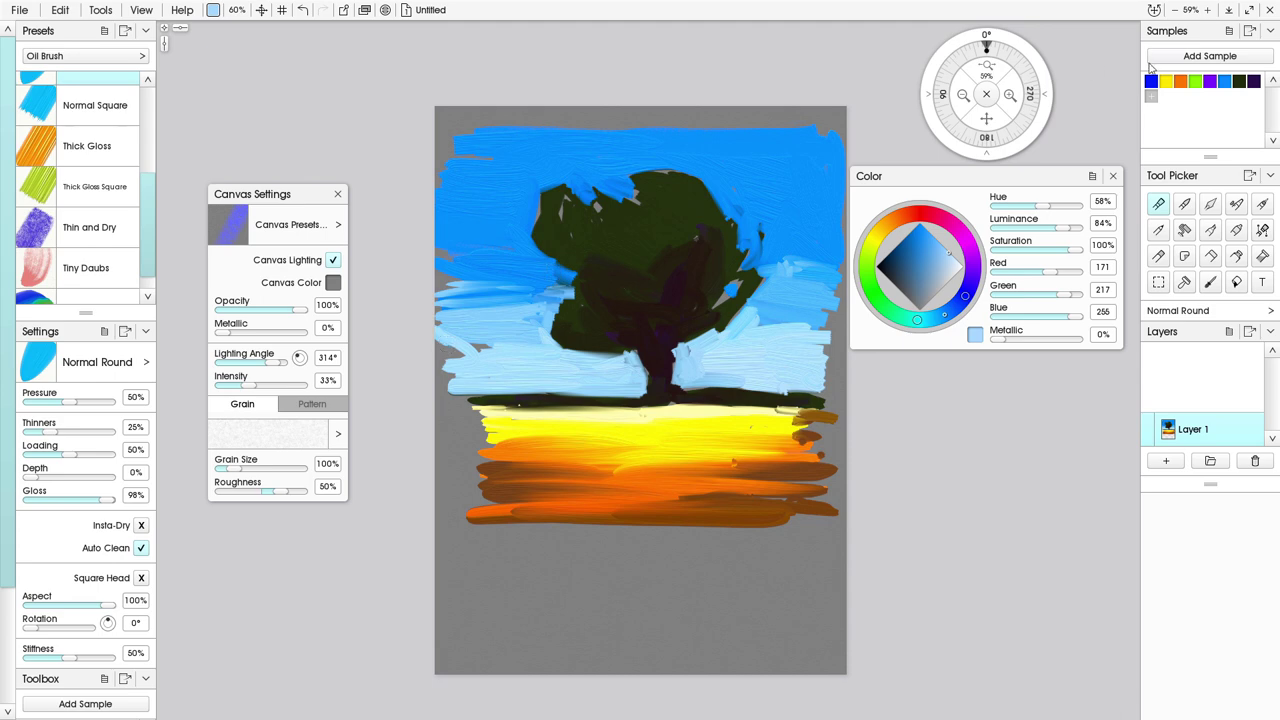
{"action": "left_click", "coordinate": [1167, 83]}
{"action": "left_click_drag", "start_coordinate": [943, 266], "coordinate": [946, 271]}
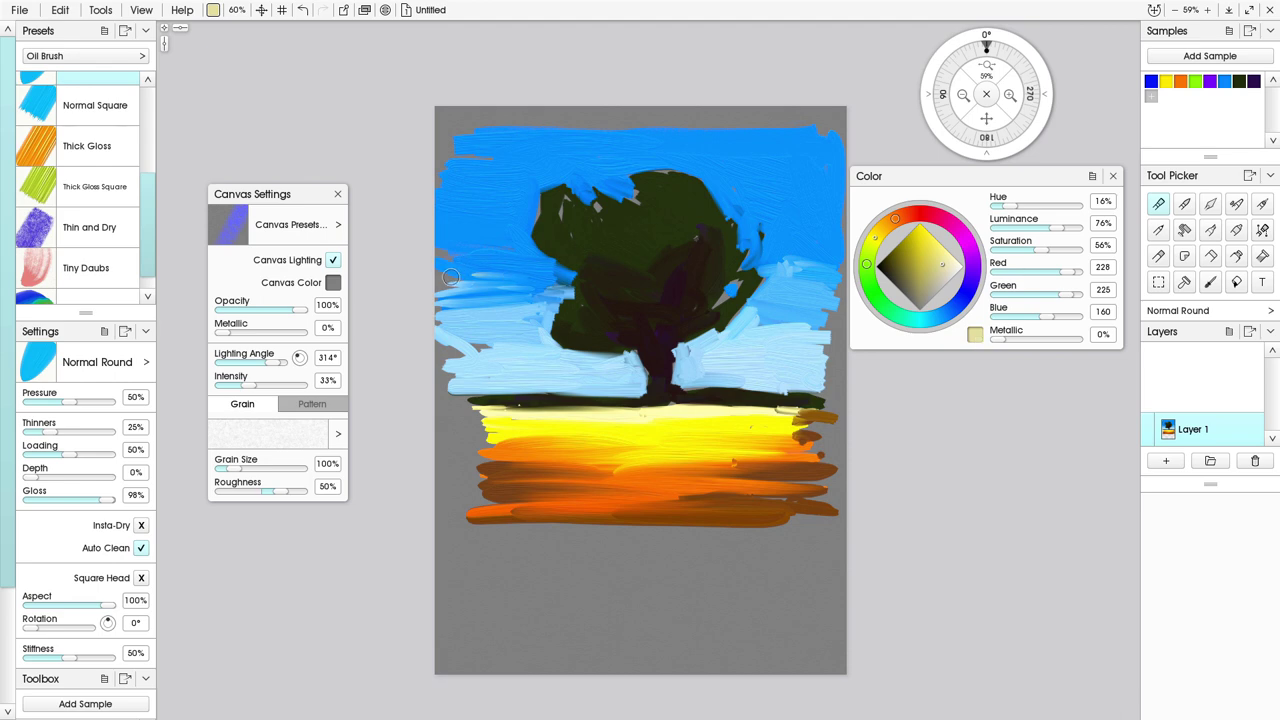
{"action": "left_click_drag", "start_coordinate": [450, 277], "coordinate": [553, 277]}
{"action": "mouse_move", "coordinate": [447, 278]}
{"action": "left_mouse_down"}
{"action": "mouse_move", "coordinate": [567, 280]}
{"action": "mouse_move", "coordinate": [504, 289]}
{"action": "mouse_move", "coordinate": [564, 293]}
{"action": "mouse_move", "coordinate": [457, 308]}
{"action": "mouse_move", "coordinate": [544, 306]}
{"action": "left_mouse_up"}
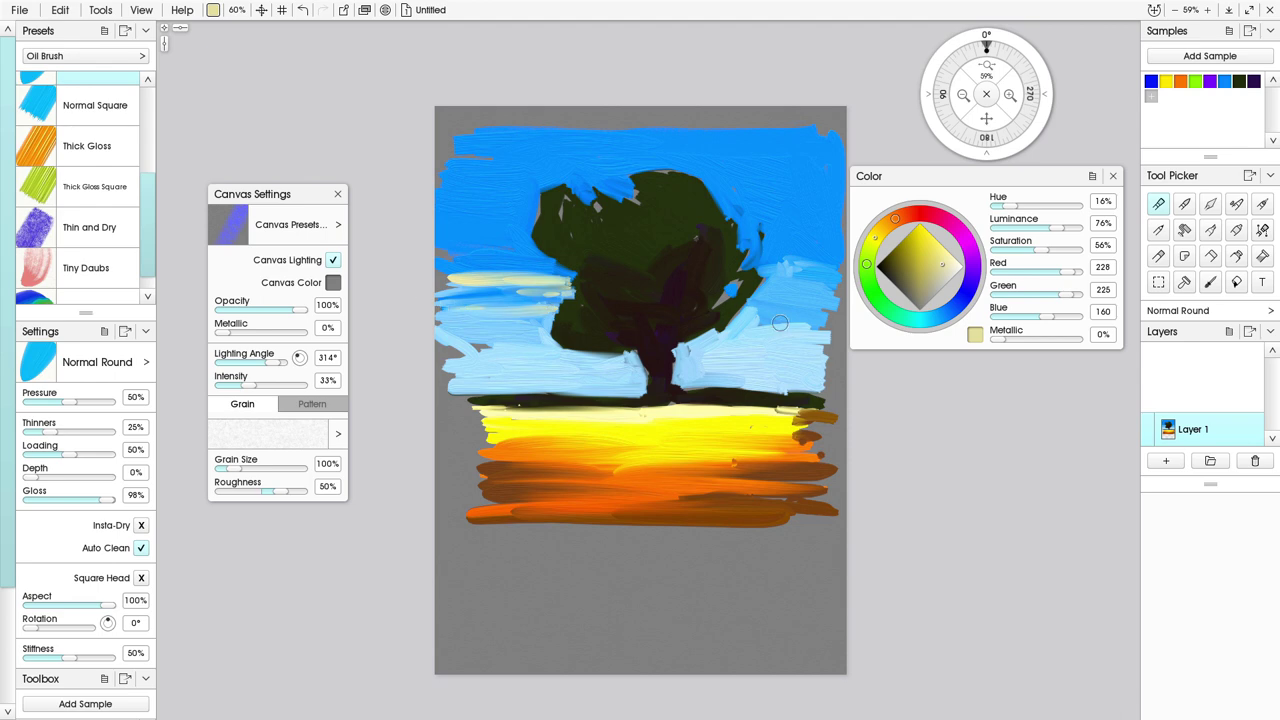
{"action": "mouse_move", "coordinate": [749, 311]}
{"action": "left_mouse_down"}
{"action": "mouse_move", "coordinate": [796, 307]}
{"action": "mouse_move", "coordinate": [713, 321]}
{"action": "mouse_move", "coordinate": [804, 329]}
{"action": "mouse_move", "coordinate": [748, 336]}
{"action": "mouse_move", "coordinate": [806, 328]}
{"action": "mouse_move", "coordinate": [700, 316]}
{"action": "mouse_move", "coordinate": [783, 336]}
{"action": "mouse_move", "coordinate": [723, 335]}
{"action": "mouse_move", "coordinate": [774, 335]}
{"action": "mouse_move", "coordinate": [711, 330]}
{"action": "mouse_move", "coordinate": [819, 340]}
{"action": "mouse_move", "coordinate": [767, 330]}
{"action": "mouse_move", "coordinate": [828, 325]}
{"action": "mouse_move", "coordinate": [786, 322]}
{"action": "mouse_move", "coordinate": [800, 311]}
{"action": "mouse_move", "coordinate": [734, 313]}
{"action": "left_mouse_up"}
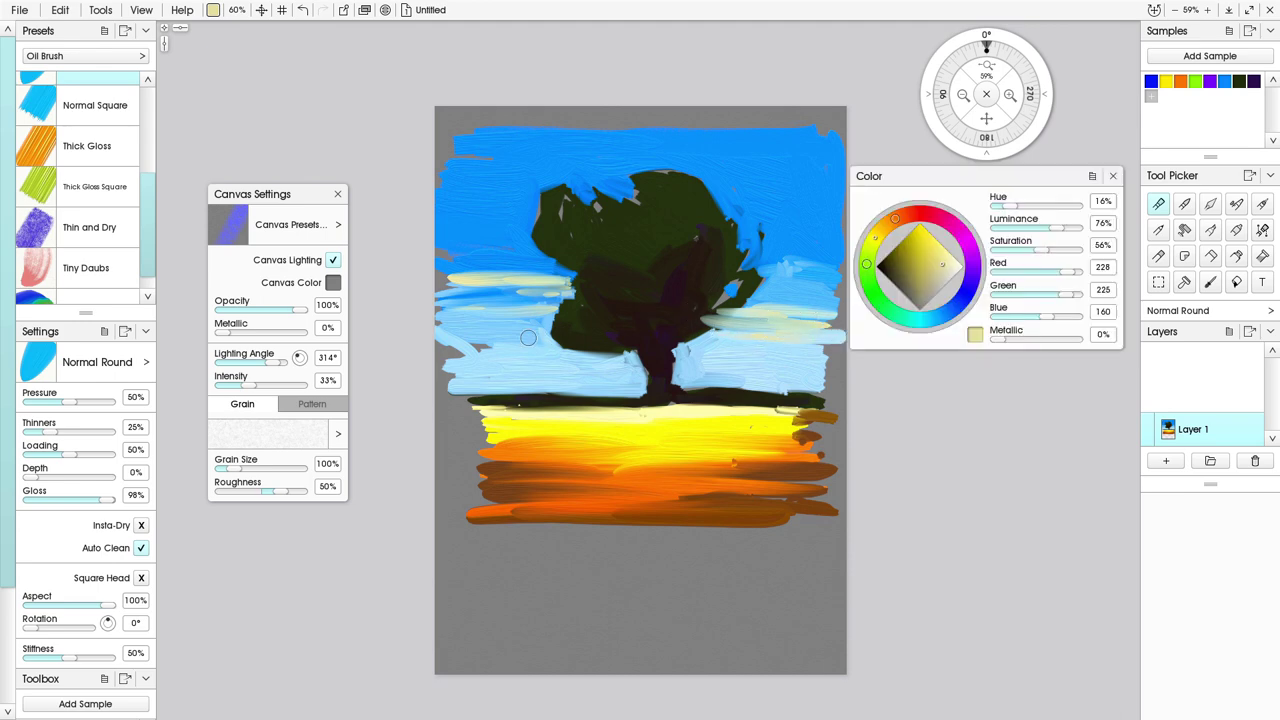
{"action": "mouse_move", "coordinate": [501, 334]}
{"action": "left_mouse_down"}
{"action": "mouse_move", "coordinate": [587, 327]}
{"action": "mouse_move", "coordinate": [495, 347]}
{"action": "mouse_move", "coordinate": [525, 333]}
{"action": "mouse_move", "coordinate": [424, 338]}
{"action": "mouse_move", "coordinate": [565, 340]}
{"action": "mouse_move", "coordinate": [438, 335]}
{"action": "mouse_move", "coordinate": [538, 329]}
{"action": "left_mouse_up"}
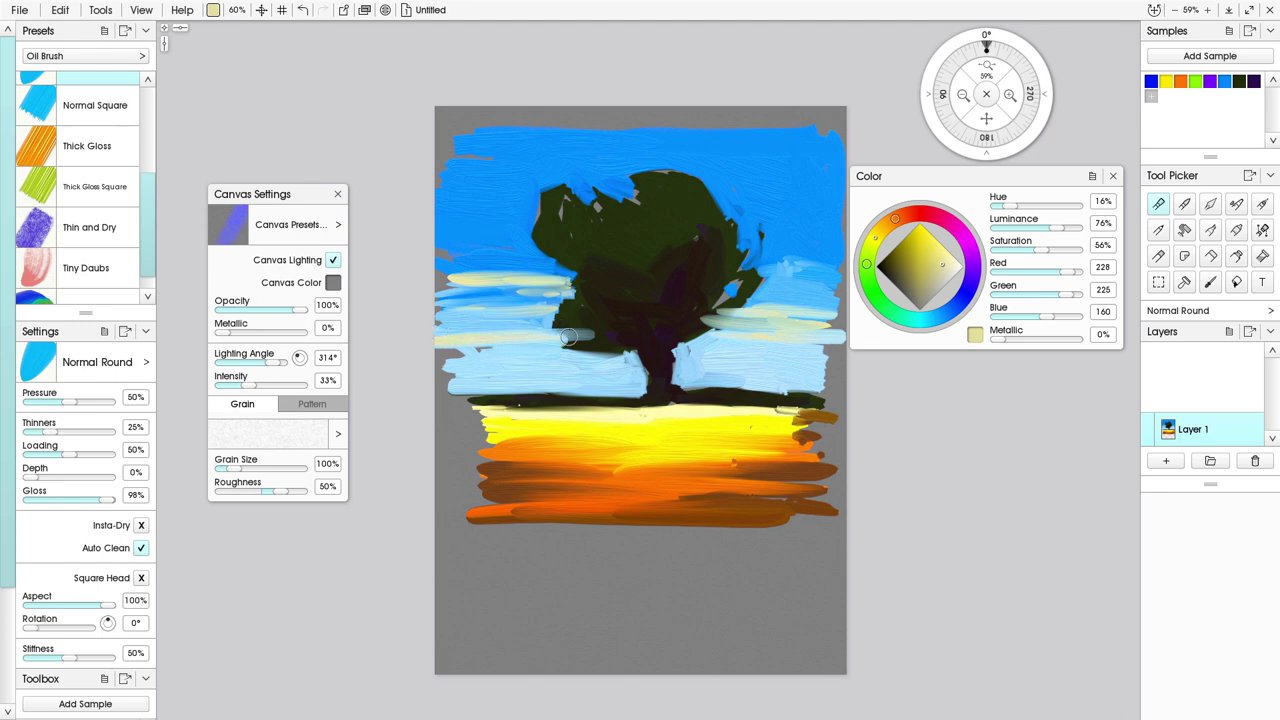
{"action": "left_click_drag", "start_coordinate": [440, 317], "coordinate": [534, 322]}
Load the dark green sample and repaint the lower foliage edges over the clouds on both sides of the crown.
{"action": "left_click", "coordinate": [1241, 83]}
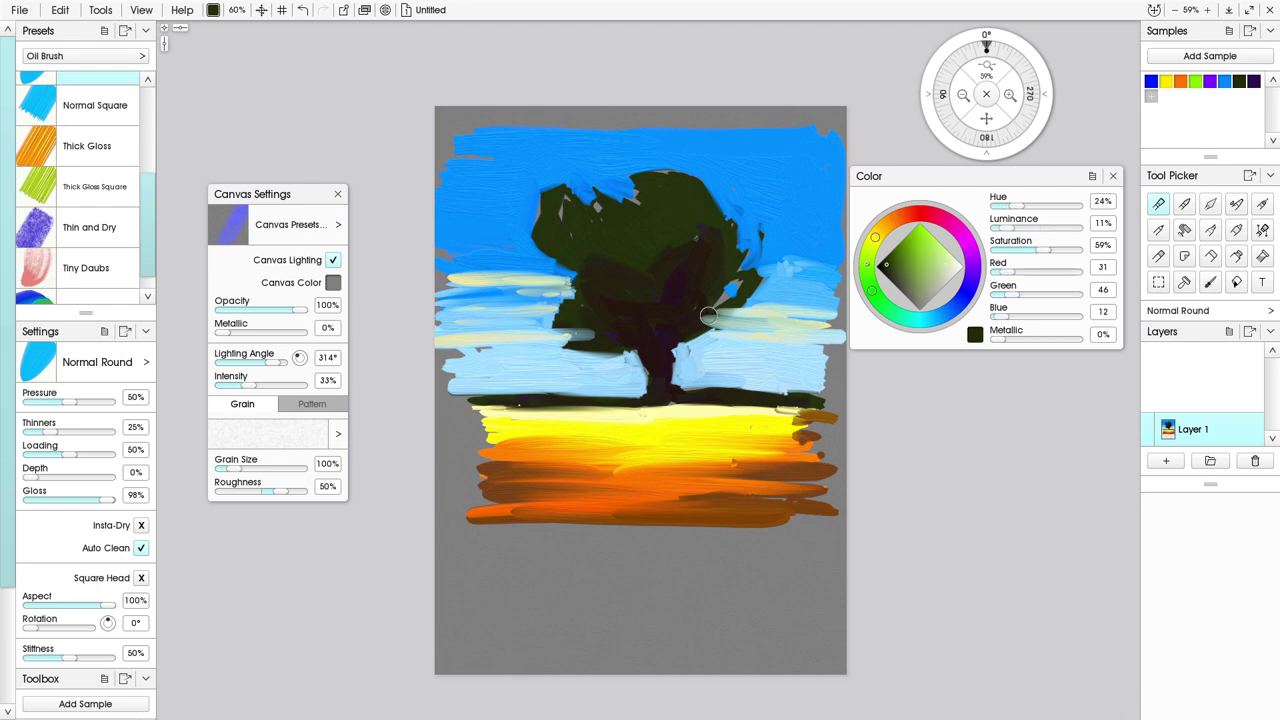
{"action": "mouse_move", "coordinate": [731, 302]}
{"action": "left_mouse_down"}
{"action": "mouse_move", "coordinate": [684, 328]}
{"action": "mouse_move", "coordinate": [694, 315]}
{"action": "mouse_move", "coordinate": [675, 326]}
{"action": "mouse_move", "coordinate": [574, 301]}
{"action": "mouse_move", "coordinate": [572, 283]}
{"action": "mouse_move", "coordinate": [557, 319]}
{"action": "mouse_move", "coordinate": [571, 339]}
{"action": "mouse_move", "coordinate": [553, 315]}
{"action": "mouse_move", "coordinate": [603, 334]}
{"action": "mouse_move", "coordinate": [586, 339]}
{"action": "mouse_move", "coordinate": [568, 264]}
{"action": "mouse_move", "coordinate": [571, 290]}
{"action": "mouse_move", "coordinate": [555, 285]}
{"action": "mouse_move", "coordinate": [590, 312]}
{"action": "left_mouse_up"}
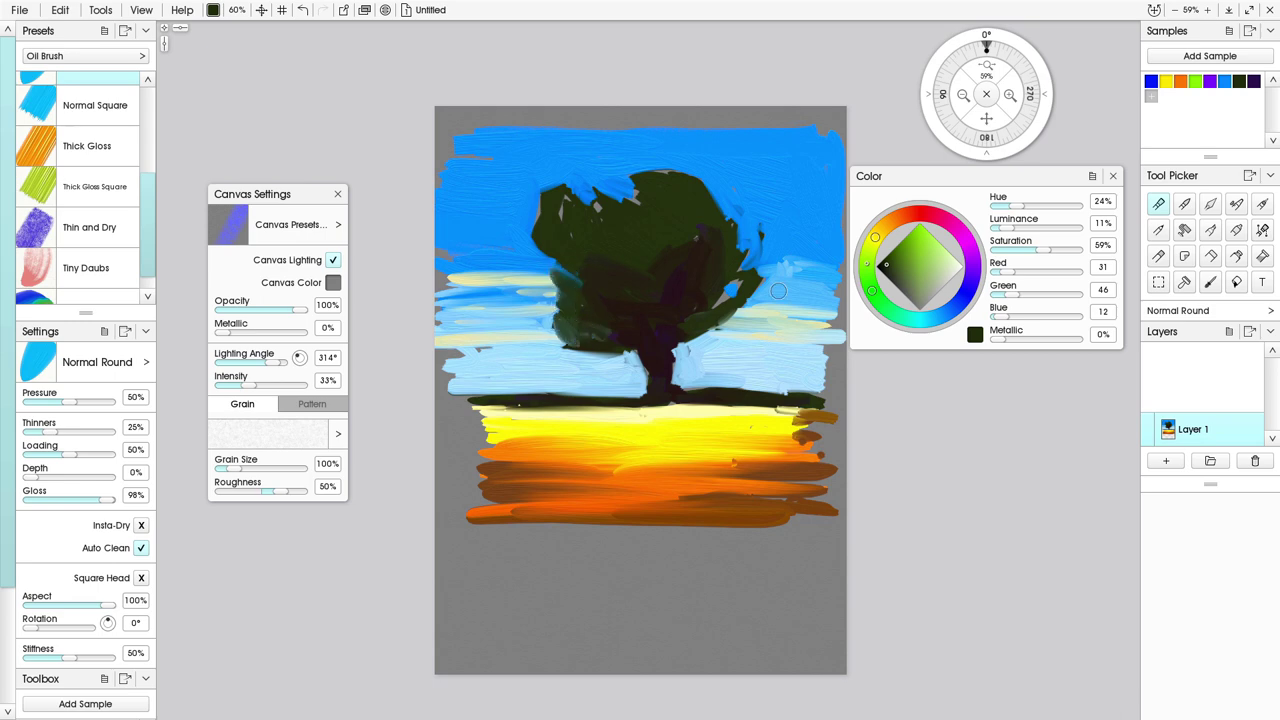
Load the yellow sample and brush yellow streaks over the orange bands in the foreground, extending them to the canvas's left edge.
{"action": "left_click", "coordinate": [1168, 82]}
{"action": "mouse_move", "coordinate": [776, 442]}
{"action": "left_mouse_down"}
{"action": "mouse_move", "coordinate": [590, 467]}
{"action": "mouse_move", "coordinate": [680, 472]}
{"action": "mouse_move", "coordinate": [636, 439]}
{"action": "mouse_move", "coordinate": [476, 446]}
{"action": "mouse_move", "coordinate": [660, 447]}
{"action": "left_mouse_up"}
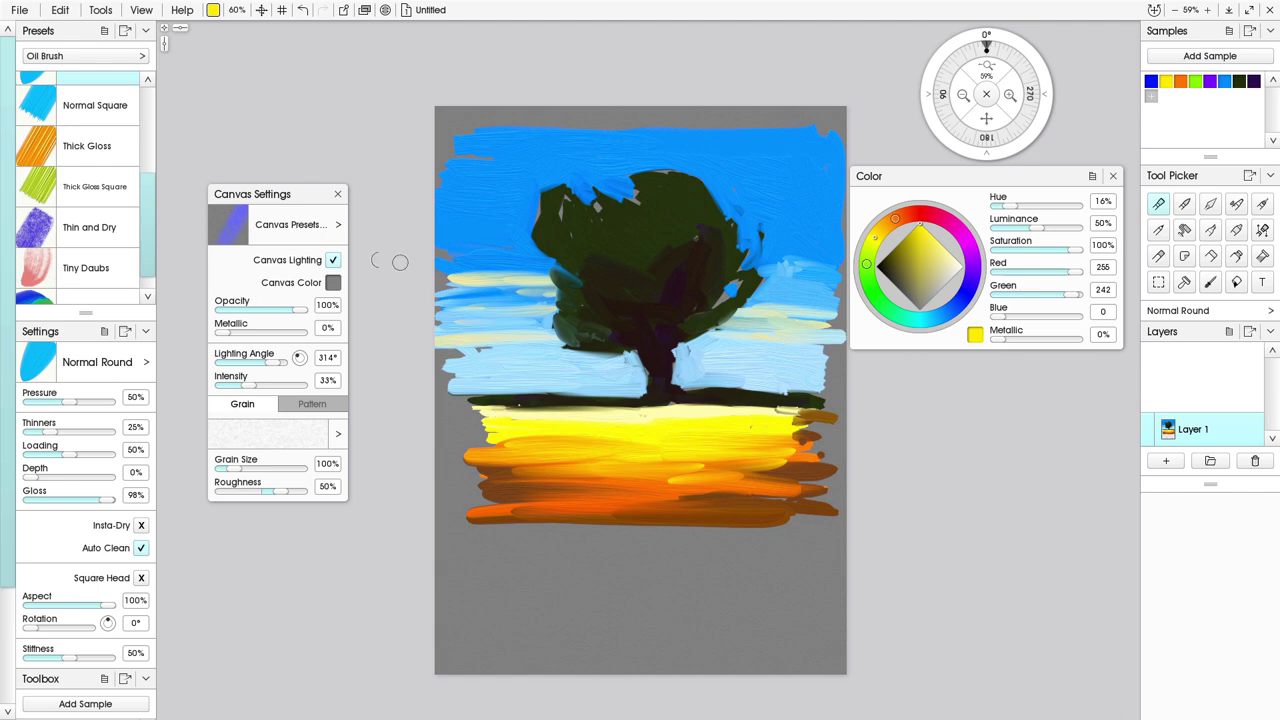
{"action": "mouse_move", "coordinate": [456, 411]}
{"action": "left_mouse_down"}
{"action": "mouse_move", "coordinate": [470, 450]}
{"action": "mouse_move", "coordinate": [647, 463]}
{"action": "mouse_move", "coordinate": [502, 439]}
{"action": "left_mouse_up"}
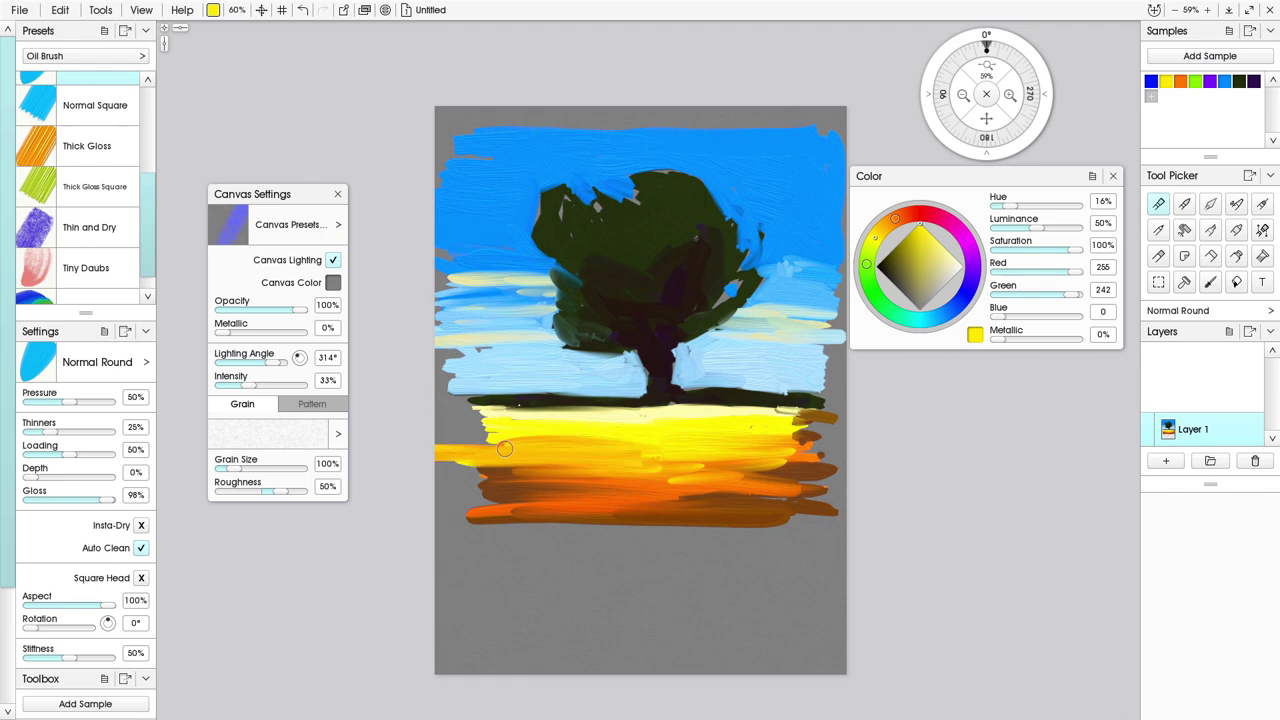
{"action": "mouse_move", "coordinate": [461, 496]}
{"action": "left_mouse_down"}
{"action": "mouse_move", "coordinate": [414, 491]}
{"action": "mouse_move", "coordinate": [530, 489]}
{"action": "left_mouse_up"}
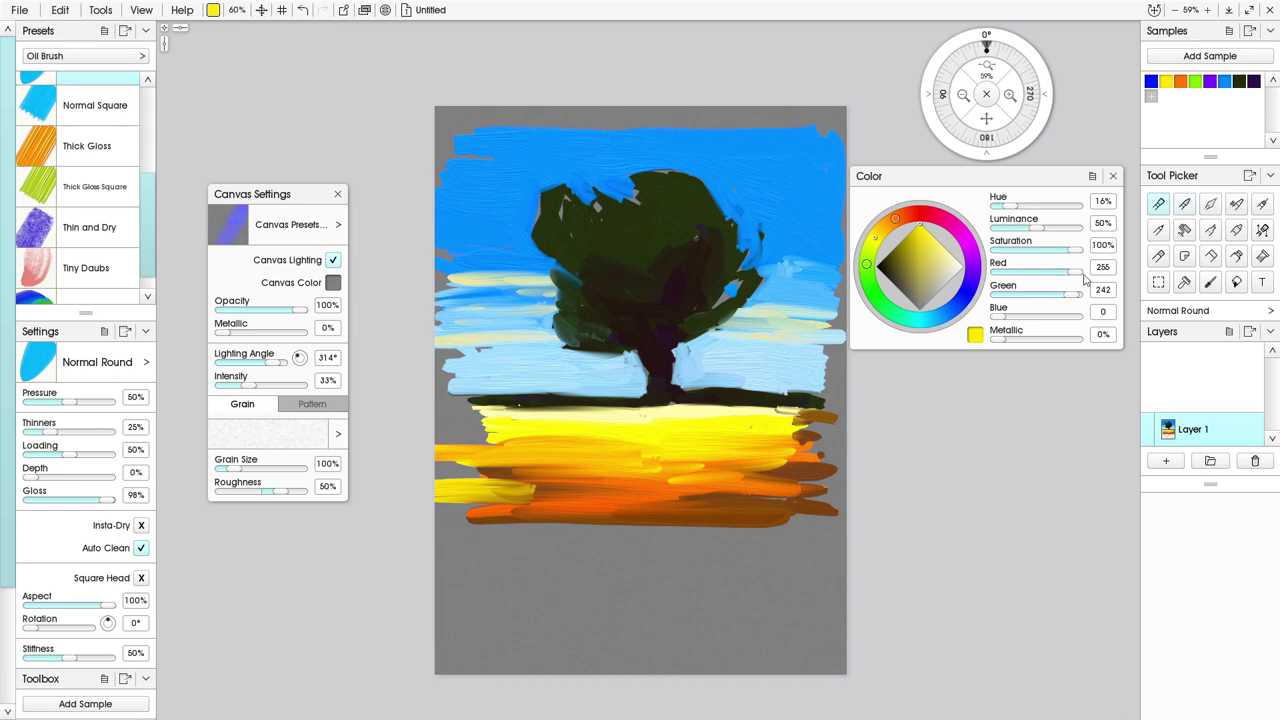
Erase the orange and brown bands below the yellow foreground strip.
{"action": "left_click", "coordinate": [1211, 258]}
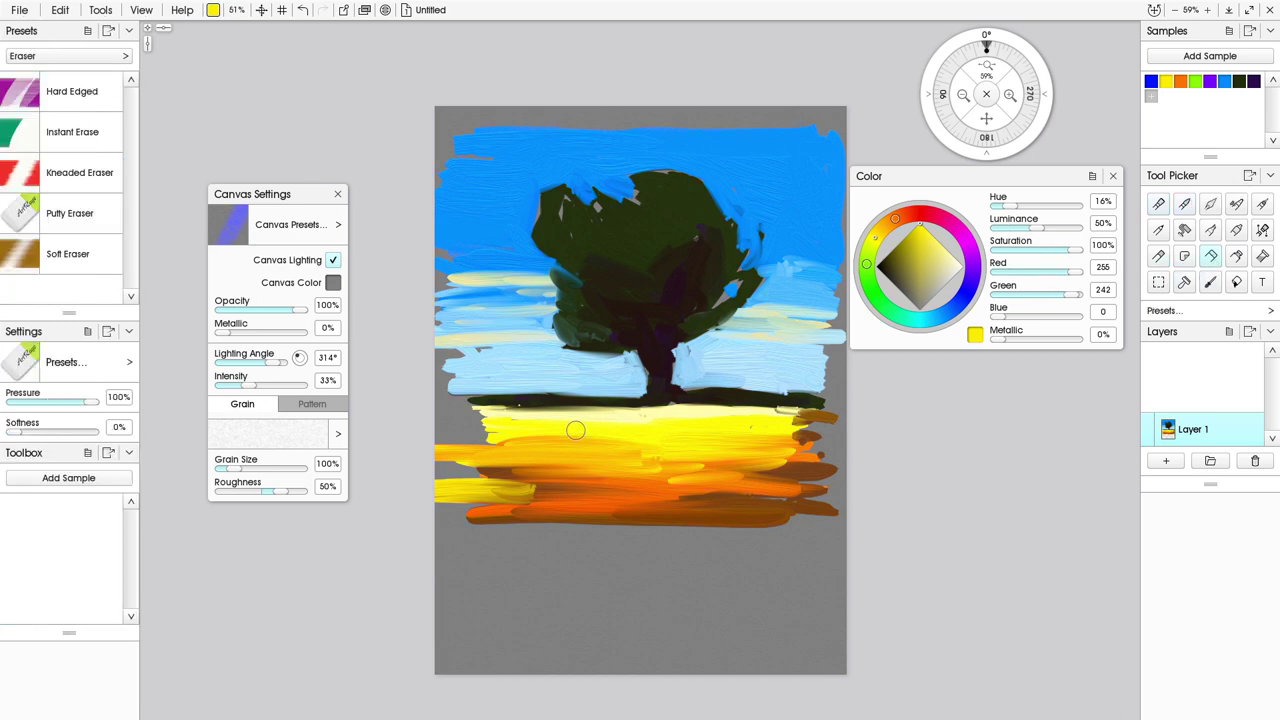
{"action": "mouse_move", "coordinate": [423, 451]}
{"action": "left_mouse_down"}
{"action": "mouse_move", "coordinate": [690, 446]}
{"action": "mouse_move", "coordinate": [563, 459]}
{"action": "mouse_move", "coordinate": [863, 460]}
{"action": "mouse_move", "coordinate": [491, 474]}
{"action": "mouse_move", "coordinate": [807, 486]}
{"action": "mouse_move", "coordinate": [523, 489]}
{"action": "mouse_move", "coordinate": [720, 505]}
{"action": "mouse_move", "coordinate": [555, 507]}
{"action": "mouse_move", "coordinate": [652, 520]}
{"action": "mouse_move", "coordinate": [720, 491]}
{"action": "left_mouse_up"}
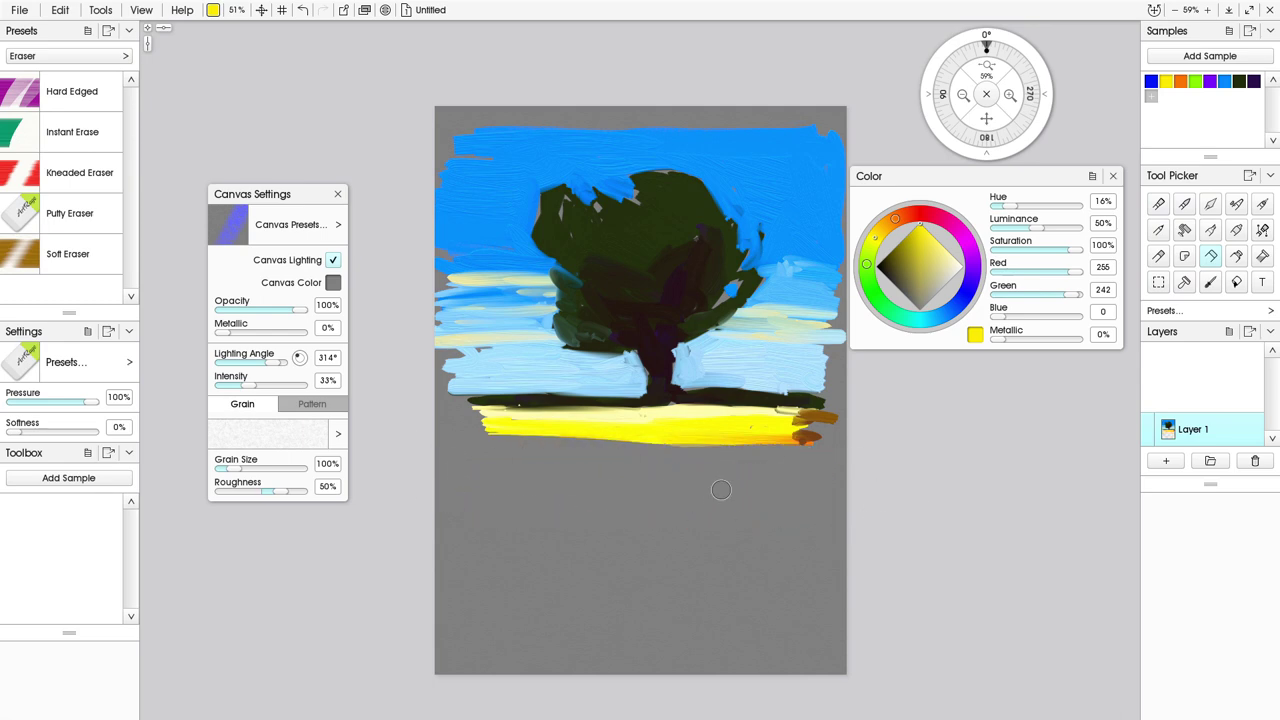
{"action": "mouse_move", "coordinate": [548, 446]}
{"action": "left_mouse_down"}
{"action": "mouse_move", "coordinate": [782, 474]}
{"action": "mouse_move", "coordinate": [557, 448]}
{"action": "mouse_move", "coordinate": [745, 427]}
{"action": "mouse_move", "coordinate": [739, 437]}
{"action": "mouse_move", "coordinate": [805, 446]}
{"action": "mouse_move", "coordinate": [442, 444]}
{"action": "left_mouse_up"}
Paint a broad pure yellow field with the oil brush from below the ground line well down the canvas.
{"action": "left_click", "coordinate": [1162, 204]}
{"action": "mouse_move", "coordinate": [619, 436]}
{"action": "left_mouse_down"}
{"action": "mouse_move", "coordinate": [806, 478]}
{"action": "mouse_move", "coordinate": [750, 499]}
{"action": "mouse_move", "coordinate": [436, 507]}
{"action": "mouse_move", "coordinate": [784, 532]}
{"action": "left_mouse_up"}
{"action": "mouse_move", "coordinate": [444, 538]}
{"action": "left_mouse_down"}
{"action": "mouse_move", "coordinate": [680, 522]}
{"action": "mouse_move", "coordinate": [440, 505]}
{"action": "mouse_move", "coordinate": [820, 560]}
{"action": "mouse_move", "coordinate": [790, 550]}
{"action": "mouse_move", "coordinate": [477, 581]}
{"action": "mouse_move", "coordinate": [744, 590]}
{"action": "left_mouse_up"}
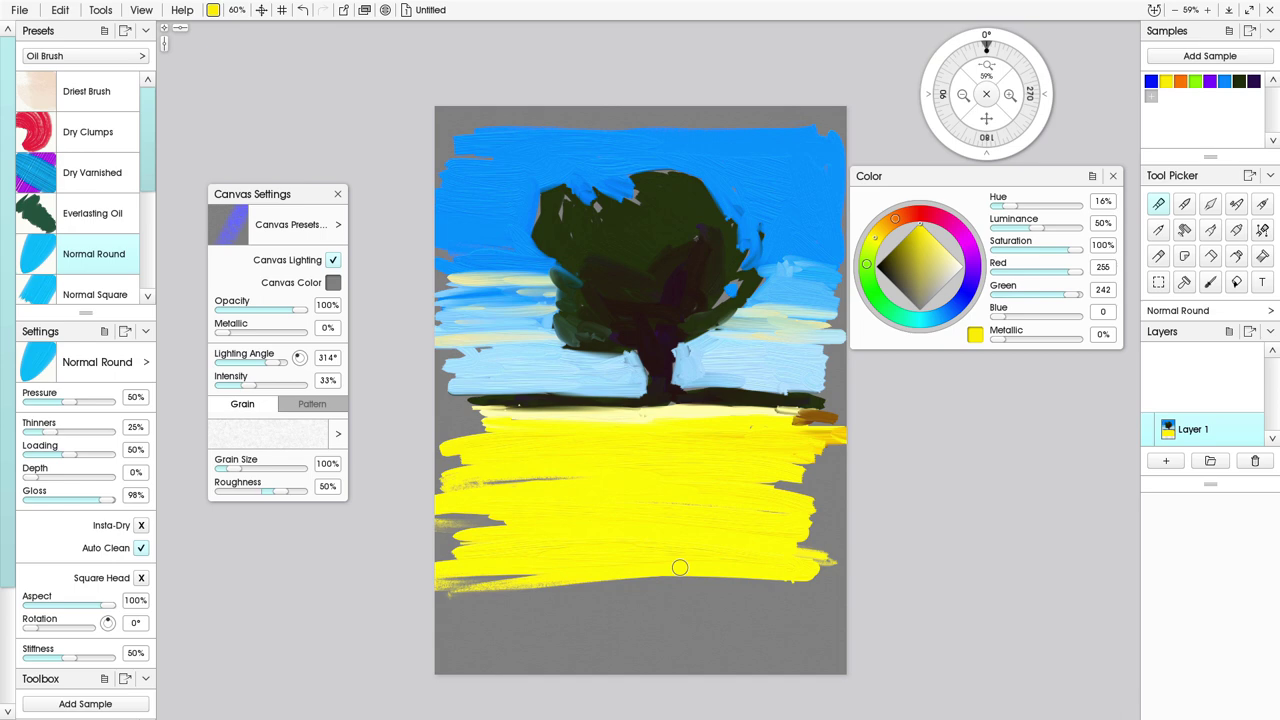
{"action": "mouse_move", "coordinate": [726, 459]}
{"action": "left_mouse_down"}
{"action": "mouse_move", "coordinate": [723, 471]}
{"action": "mouse_move", "coordinate": [760, 494]}
{"action": "mouse_move", "coordinate": [711, 534]}
{"action": "mouse_move", "coordinate": [471, 495]}
{"action": "mouse_move", "coordinate": [408, 443]}
{"action": "mouse_move", "coordinate": [423, 423]}
{"action": "mouse_move", "coordinate": [588, 438]}
{"action": "left_mouse_up"}
Lighten the field below the ground line with pale yellow at 90% luminance and blend its lower edge with yellow at 50% luminance.
{"action": "left_click", "coordinate": [950, 259]}
{"action": "mouse_move", "coordinate": [525, 424]}
{"action": "left_mouse_down"}
{"action": "mouse_move", "coordinate": [686, 443]}
{"action": "mouse_move", "coordinate": [737, 437]}
{"action": "mouse_move", "coordinate": [731, 420]}
{"action": "mouse_move", "coordinate": [822, 418]}
{"action": "left_mouse_up"}
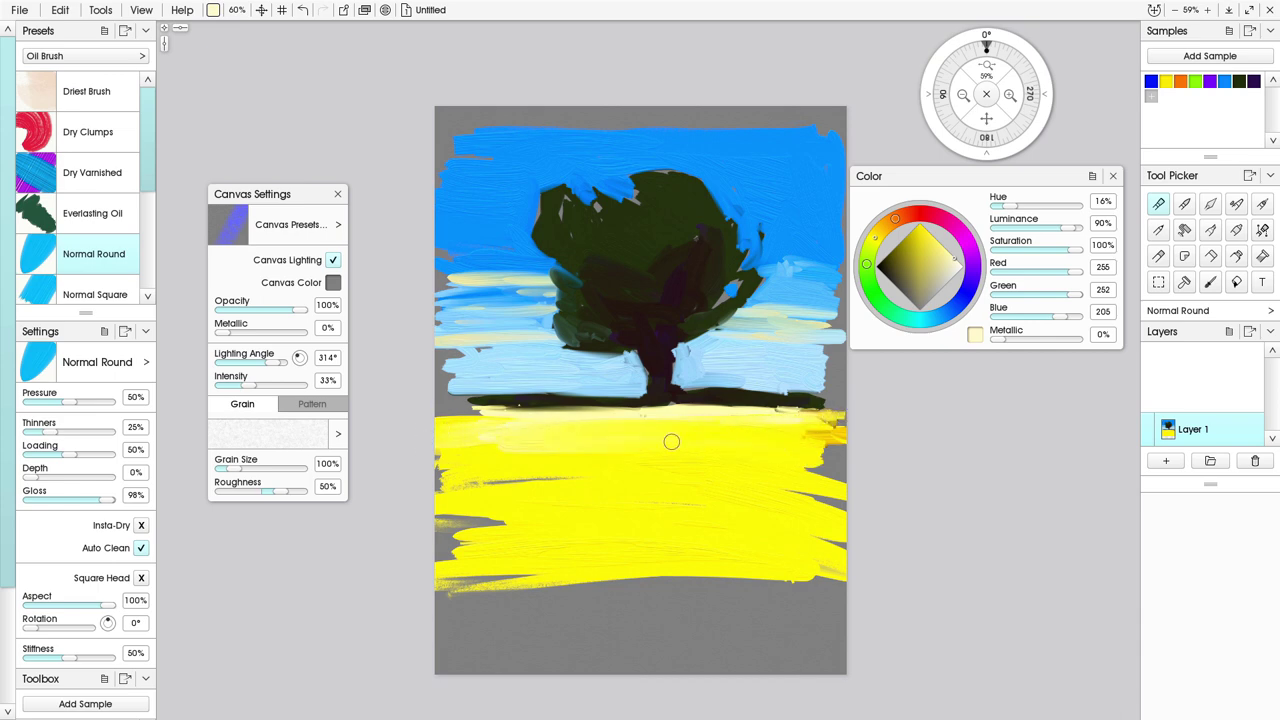
{"action": "mouse_move", "coordinate": [646, 440]}
{"action": "left_mouse_down"}
{"action": "mouse_move", "coordinate": [752, 433]}
{"action": "mouse_move", "coordinate": [507, 435]}
{"action": "mouse_move", "coordinate": [828, 425]}
{"action": "left_mouse_up"}
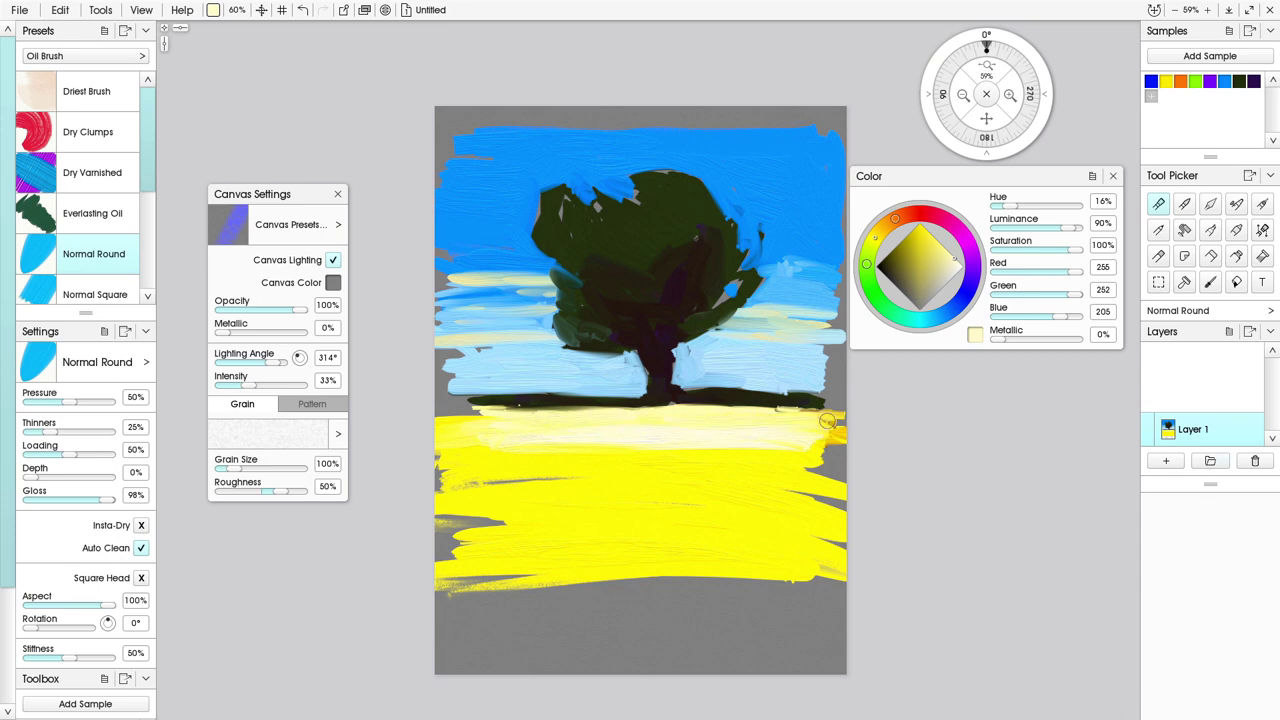
{"action": "mouse_move", "coordinate": [534, 434]}
{"action": "left_mouse_down"}
{"action": "mouse_move", "coordinate": [443, 452]}
{"action": "mouse_move", "coordinate": [803, 451]}
{"action": "left_mouse_up"}
{"action": "left_click", "coordinate": [920, 225]}
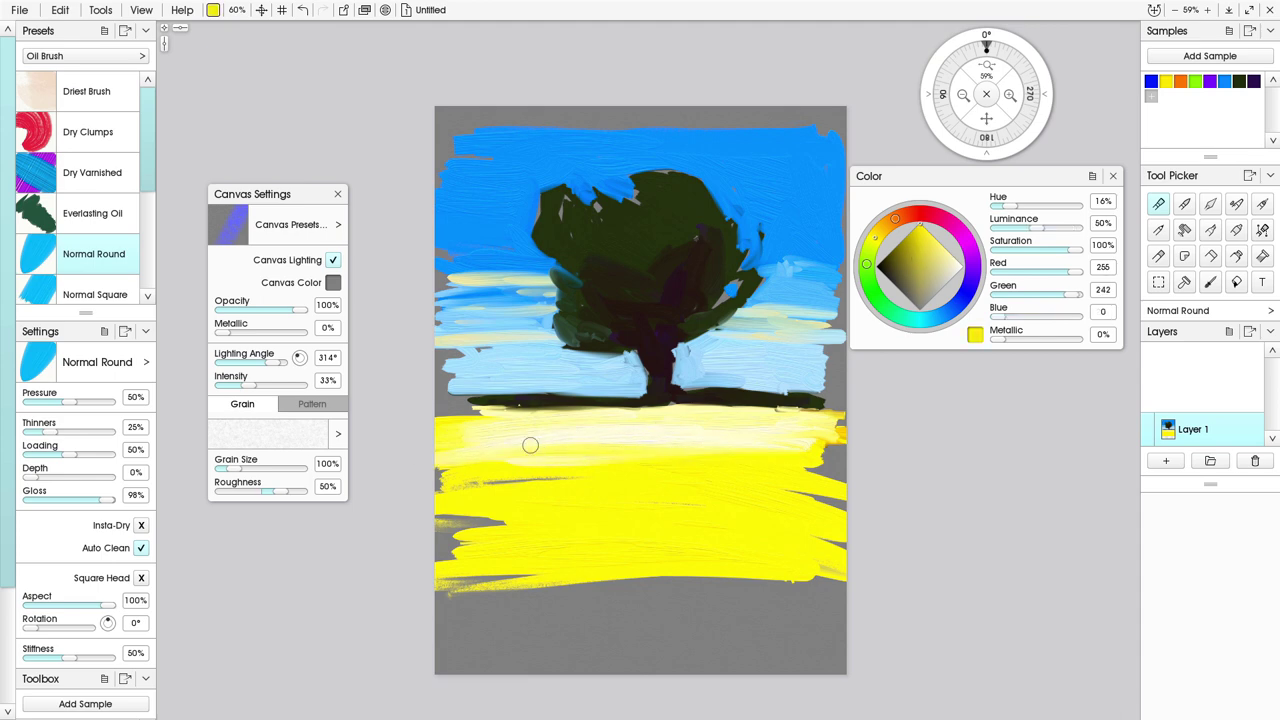
{"action": "mouse_move", "coordinate": [614, 446]}
{"action": "left_mouse_down"}
{"action": "mouse_move", "coordinate": [807, 444]}
{"action": "mouse_move", "coordinate": [620, 452]}
{"action": "mouse_move", "coordinate": [778, 440]}
{"action": "mouse_move", "coordinate": [500, 431]}
{"action": "mouse_move", "coordinate": [585, 436]}
{"action": "mouse_move", "coordinate": [479, 445]}
{"action": "mouse_move", "coordinate": [606, 473]}
{"action": "mouse_move", "coordinate": [764, 446]}
{"action": "left_mouse_up"}
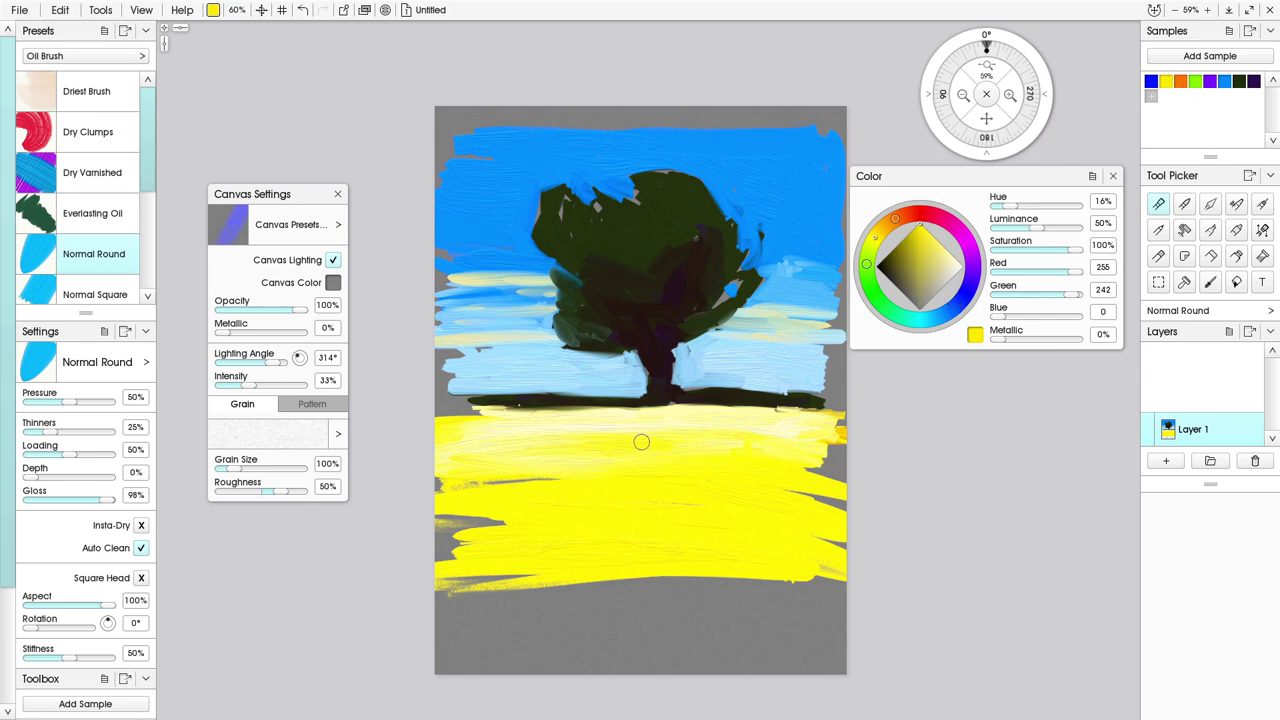
Load the orange sample and paint horizontal bands across the lower part of the yellow field and below it.
{"action": "left_click", "coordinate": [1181, 82]}
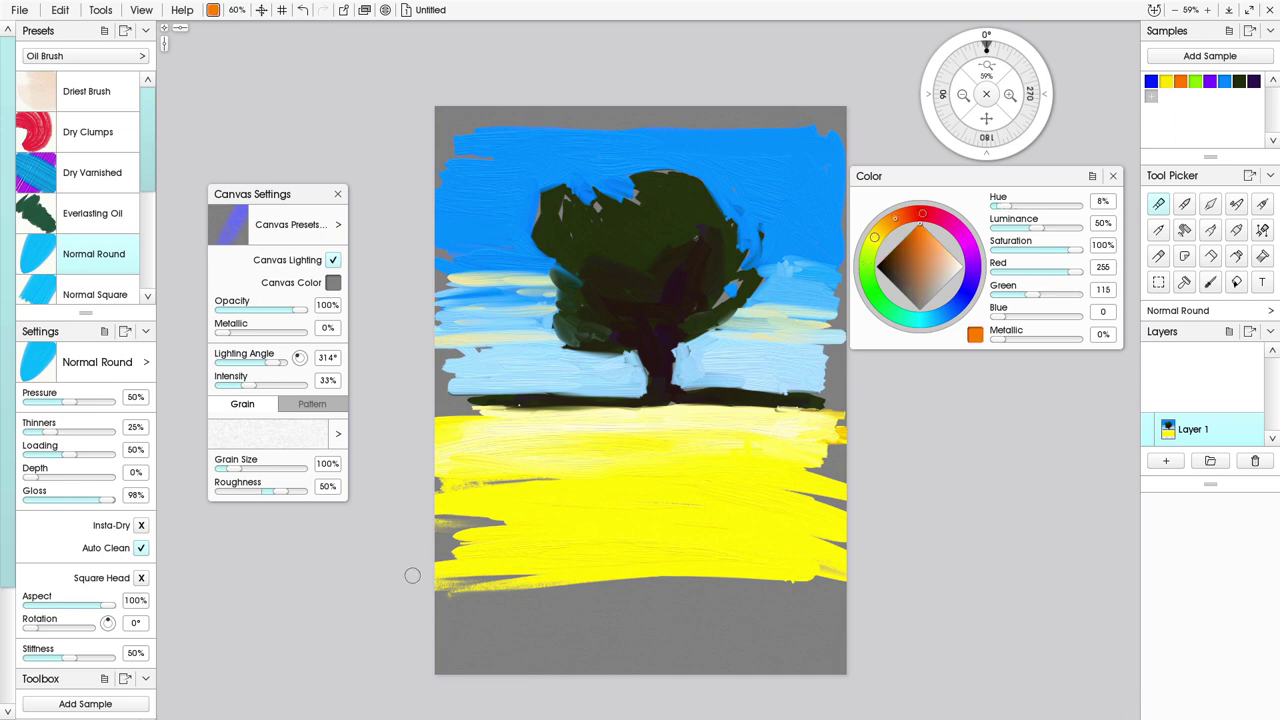
{"action": "left_click_drag", "start_coordinate": [450, 531], "coordinate": [552, 531]}
{"action": "left_click_drag", "start_coordinate": [425, 548], "coordinate": [540, 550]}
{"action": "left_click_drag", "start_coordinate": [440, 568], "coordinate": [580, 575]}
{"action": "mouse_move", "coordinate": [800, 545]}
{"action": "left_mouse_down"}
{"action": "mouse_move", "coordinate": [837, 553]}
{"action": "mouse_move", "coordinate": [660, 546]}
{"action": "left_mouse_up"}
{"action": "left_click_drag", "start_coordinate": [845, 566], "coordinate": [464, 590]}
{"action": "mouse_move", "coordinate": [845, 588]}
{"action": "left_mouse_down"}
{"action": "mouse_move", "coordinate": [467, 602]}
{"action": "mouse_move", "coordinate": [768, 604]}
{"action": "left_mouse_up"}
{"action": "mouse_move", "coordinate": [509, 600]}
{"action": "left_mouse_down"}
{"action": "mouse_move", "coordinate": [720, 628]}
{"action": "mouse_move", "coordinate": [448, 625]}
{"action": "left_mouse_up"}
{"action": "mouse_move", "coordinate": [826, 616]}
{"action": "left_mouse_down"}
{"action": "mouse_move", "coordinate": [634, 590]}
{"action": "mouse_move", "coordinate": [837, 611]}
{"action": "mouse_move", "coordinate": [702, 617]}
{"action": "mouse_move", "coordinate": [424, 564]}
{"action": "mouse_move", "coordinate": [524, 541]}
{"action": "mouse_move", "coordinate": [421, 520]}
{"action": "mouse_move", "coordinate": [662, 540]}
{"action": "mouse_move", "coordinate": [791, 581]}
{"action": "mouse_move", "coordinate": [849, 580]}
{"action": "mouse_move", "coordinate": [737, 535]}
{"action": "mouse_move", "coordinate": [655, 546]}
{"action": "left_mouse_up"}
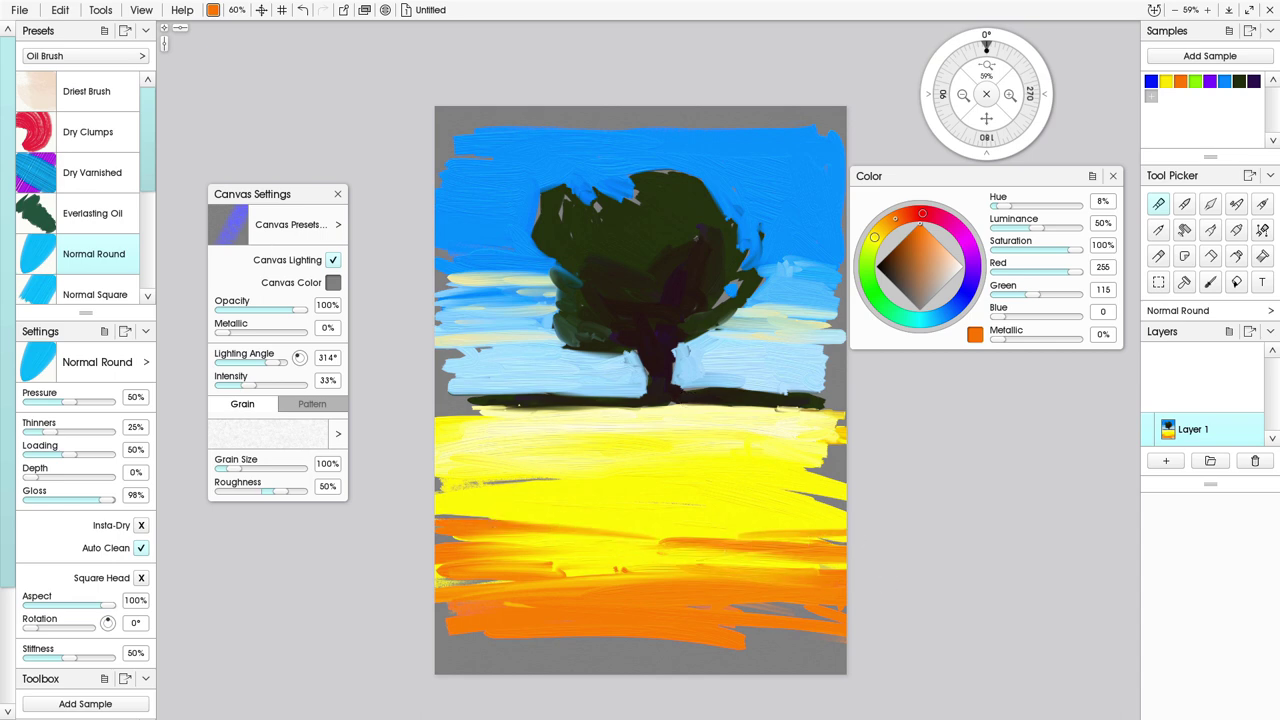
Flick upright orange grass blades from the orange foreground into the yellow field, in the middle and on the right.
{"action": "mouse_move", "coordinate": [522, 572]}
{"action": "left_mouse_down"}
{"action": "mouse_move", "coordinate": [544, 512]}
{"action": "mouse_move", "coordinate": [521, 556]}
{"action": "mouse_move", "coordinate": [586, 484]}
{"action": "mouse_move", "coordinate": [554, 545]}
{"action": "mouse_move", "coordinate": [577, 537]}
{"action": "mouse_move", "coordinate": [561, 575]}
{"action": "mouse_move", "coordinate": [630, 573]}
{"action": "left_mouse_up"}
{"action": "mouse_move", "coordinate": [728, 580]}
{"action": "left_mouse_down"}
{"action": "mouse_move", "coordinate": [728, 533]}
{"action": "mouse_move", "coordinate": [738, 537]}
{"action": "mouse_move", "coordinate": [749, 507]}
{"action": "left_mouse_up"}
{"action": "mouse_move", "coordinate": [783, 575]}
{"action": "left_mouse_down"}
{"action": "mouse_move", "coordinate": [758, 505]}
{"action": "mouse_move", "coordinate": [776, 520]}
{"action": "left_mouse_up"}
{"action": "left_click_drag", "start_coordinate": [712, 582], "coordinate": [720, 540]}
{"action": "mouse_move", "coordinate": [742, 634]}
{"action": "left_mouse_down"}
{"action": "mouse_move", "coordinate": [704, 541]}
{"action": "mouse_move", "coordinate": [757, 645]}
{"action": "mouse_move", "coordinate": [751, 592]}
{"action": "mouse_move", "coordinate": [798, 632]}
{"action": "left_mouse_up"}
{"action": "mouse_move", "coordinate": [746, 588]}
{"action": "left_mouse_down"}
{"action": "mouse_move", "coordinate": [785, 638]}
{"action": "mouse_move", "coordinate": [721, 635]}
{"action": "left_mouse_up"}
{"action": "left_click_drag", "start_coordinate": [598, 588], "coordinate": [582, 542]}
{"action": "left_click_drag", "start_coordinate": [624, 546], "coordinate": [616, 514]}
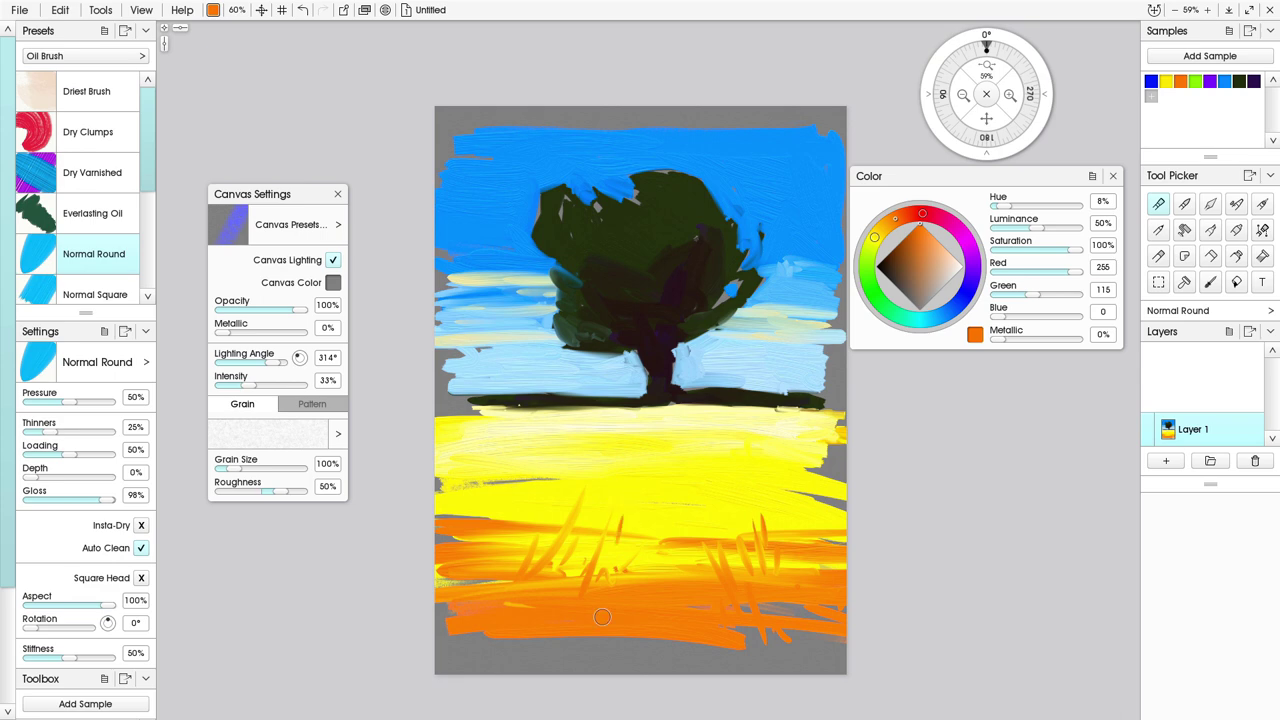
Load the dark green sample and paint slanted grass blades over the right side of the orange foreground.
{"action": "left_click", "coordinate": [1240, 84]}
{"action": "left_click_drag", "start_coordinate": [752, 550], "coordinate": [795, 614]}
{"action": "mouse_move", "coordinate": [712, 518]}
{"action": "left_mouse_down"}
{"action": "mouse_move", "coordinate": [778, 568]}
{"action": "mouse_move", "coordinate": [771, 548]}
{"action": "mouse_move", "coordinate": [800, 588]}
{"action": "mouse_move", "coordinate": [778, 568]}
{"action": "mouse_move", "coordinate": [737, 565]}
{"action": "mouse_move", "coordinate": [720, 594]}
{"action": "mouse_move", "coordinate": [752, 624]}
{"action": "mouse_move", "coordinate": [712, 616]}
{"action": "left_mouse_up"}
{"action": "left_click_drag", "start_coordinate": [786, 514], "coordinate": [798, 604]}
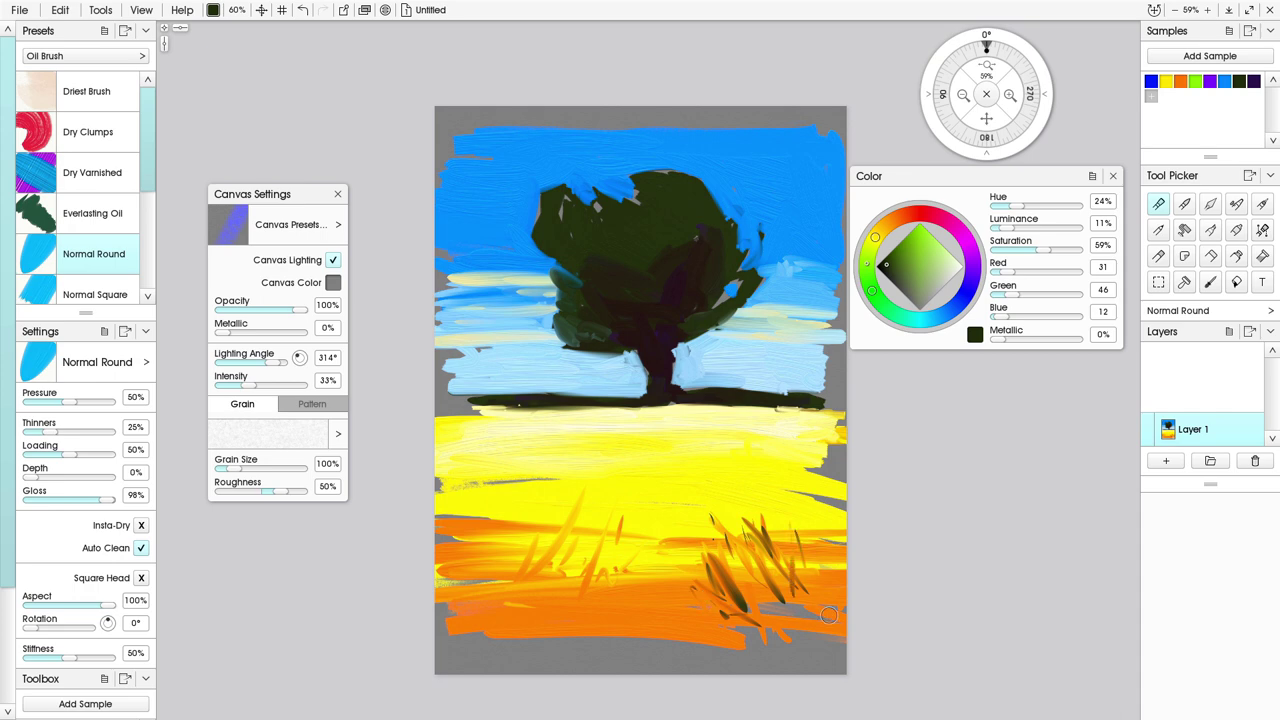
Paint dark green grass blades and a low dark clump across the left and middle of the orange foreground.
{"action": "mouse_move", "coordinate": [631, 518]}
{"action": "left_mouse_down"}
{"action": "mouse_move", "coordinate": [617, 570]}
{"action": "mouse_move", "coordinate": [574, 610]}
{"action": "mouse_move", "coordinate": [612, 620]}
{"action": "left_mouse_up"}
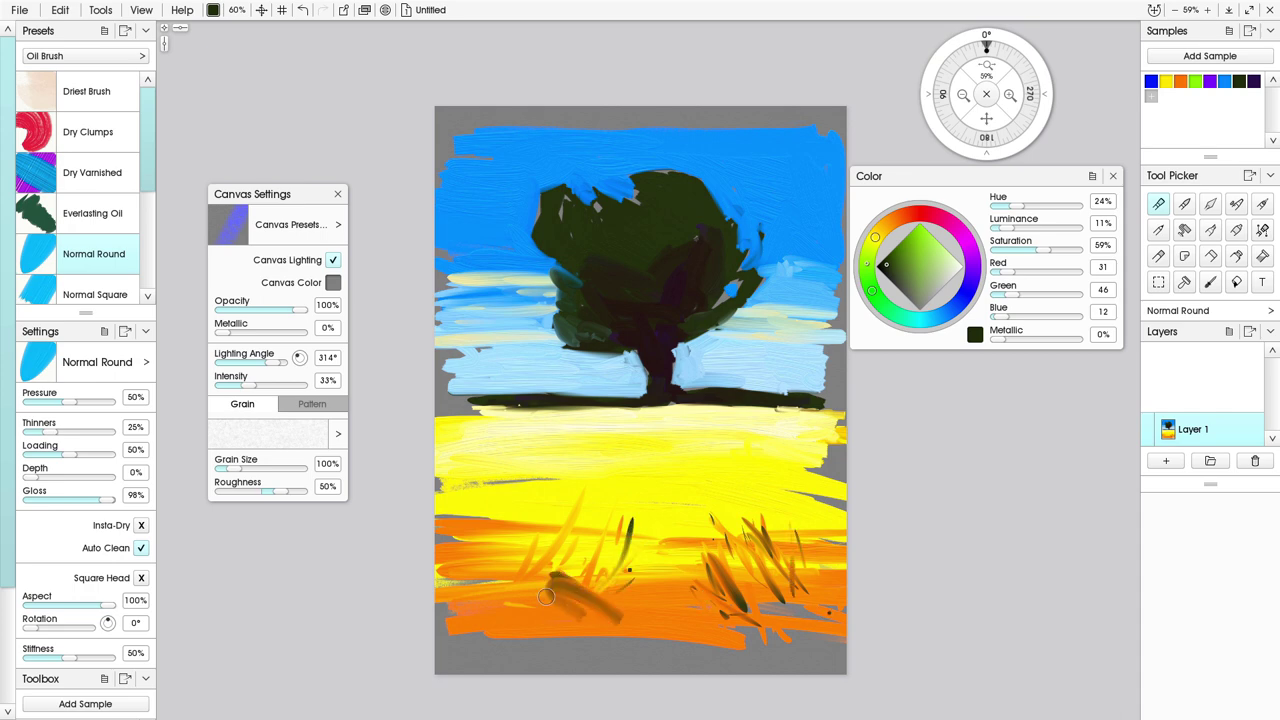
{"action": "mouse_move", "coordinate": [511, 562]}
{"action": "left_mouse_down"}
{"action": "mouse_move", "coordinate": [580, 592]}
{"action": "mouse_move", "coordinate": [568, 633]}
{"action": "mouse_move", "coordinate": [539, 595]}
{"action": "mouse_move", "coordinate": [575, 524]}
{"action": "mouse_move", "coordinate": [557, 602]}
{"action": "mouse_move", "coordinate": [605, 606]}
{"action": "mouse_move", "coordinate": [620, 552]}
{"action": "left_mouse_up"}
{"action": "left_click_drag", "start_coordinate": [614, 612], "coordinate": [650, 538]}
{"action": "mouse_move", "coordinate": [540, 598]}
{"action": "left_mouse_down"}
{"action": "mouse_move", "coordinate": [462, 600]}
{"action": "mouse_move", "coordinate": [512, 486]}
{"action": "left_mouse_up"}
{"action": "mouse_move", "coordinate": [530, 570]}
{"action": "left_mouse_down"}
{"action": "mouse_move", "coordinate": [550, 543]}
{"action": "mouse_move", "coordinate": [541, 487]}
{"action": "mouse_move", "coordinate": [559, 545]}
{"action": "mouse_move", "coordinate": [556, 504]}
{"action": "left_mouse_up"}
{"action": "mouse_move", "coordinate": [586, 562]}
{"action": "left_mouse_down"}
{"action": "mouse_move", "coordinate": [580, 518]}
{"action": "mouse_move", "coordinate": [590, 530]}
{"action": "left_mouse_up"}
{"action": "left_click_drag", "start_coordinate": [654, 504], "coordinate": [640, 556]}
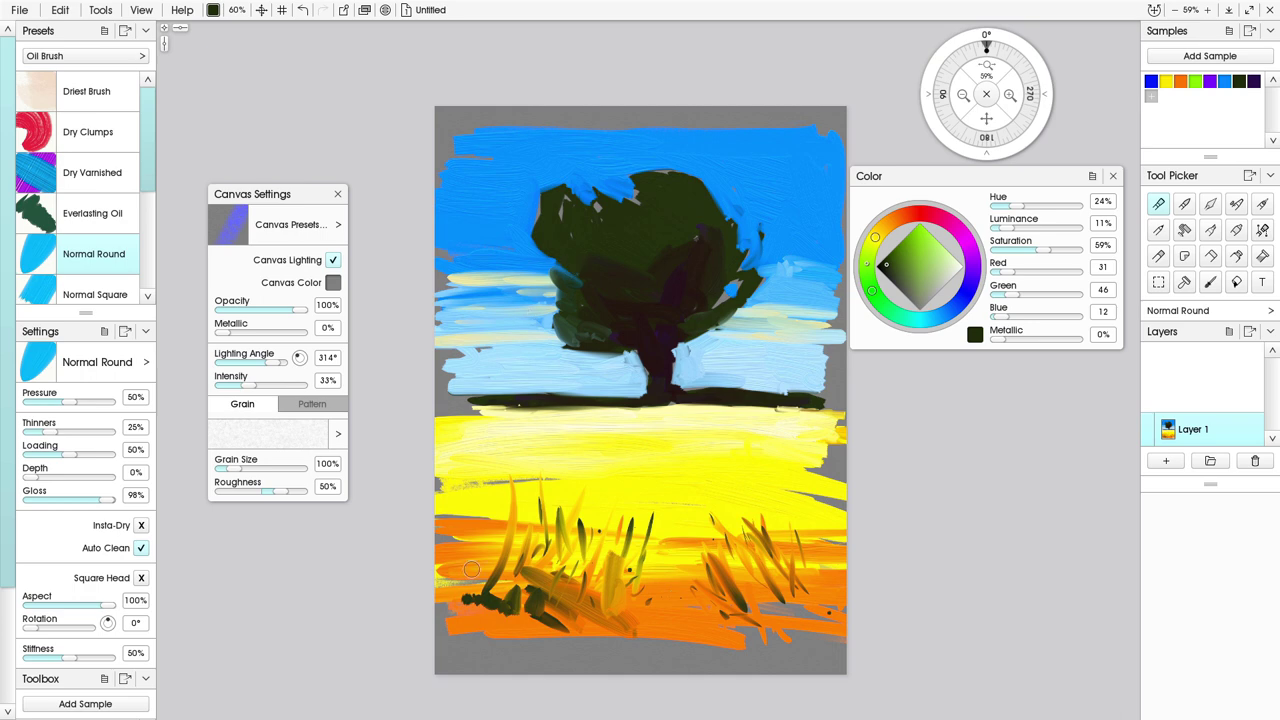
{"action": "mouse_move", "coordinate": [495, 540]}
{"action": "left_mouse_down"}
{"action": "mouse_move", "coordinate": [499, 601]}
{"action": "mouse_move", "coordinate": [511, 549]}
{"action": "mouse_move", "coordinate": [504, 607]}
{"action": "mouse_move", "coordinate": [521, 556]}
{"action": "mouse_move", "coordinate": [519, 595]}
{"action": "mouse_move", "coordinate": [508, 524]}
{"action": "left_mouse_up"}
{"action": "mouse_move", "coordinate": [490, 570]}
{"action": "left_mouse_down"}
{"action": "mouse_move", "coordinate": [500, 532]}
{"action": "mouse_move", "coordinate": [538, 520]}
{"action": "left_mouse_up"}
{"action": "mouse_move", "coordinate": [480, 605]}
{"action": "left_mouse_down"}
{"action": "mouse_move", "coordinate": [501, 543]}
{"action": "mouse_move", "coordinate": [472, 560]}
{"action": "left_mouse_up"}
{"action": "mouse_move", "coordinate": [560, 595]}
{"action": "left_mouse_down"}
{"action": "mouse_move", "coordinate": [645, 575]}
{"action": "mouse_move", "coordinate": [638, 550]}
{"action": "left_mouse_up"}
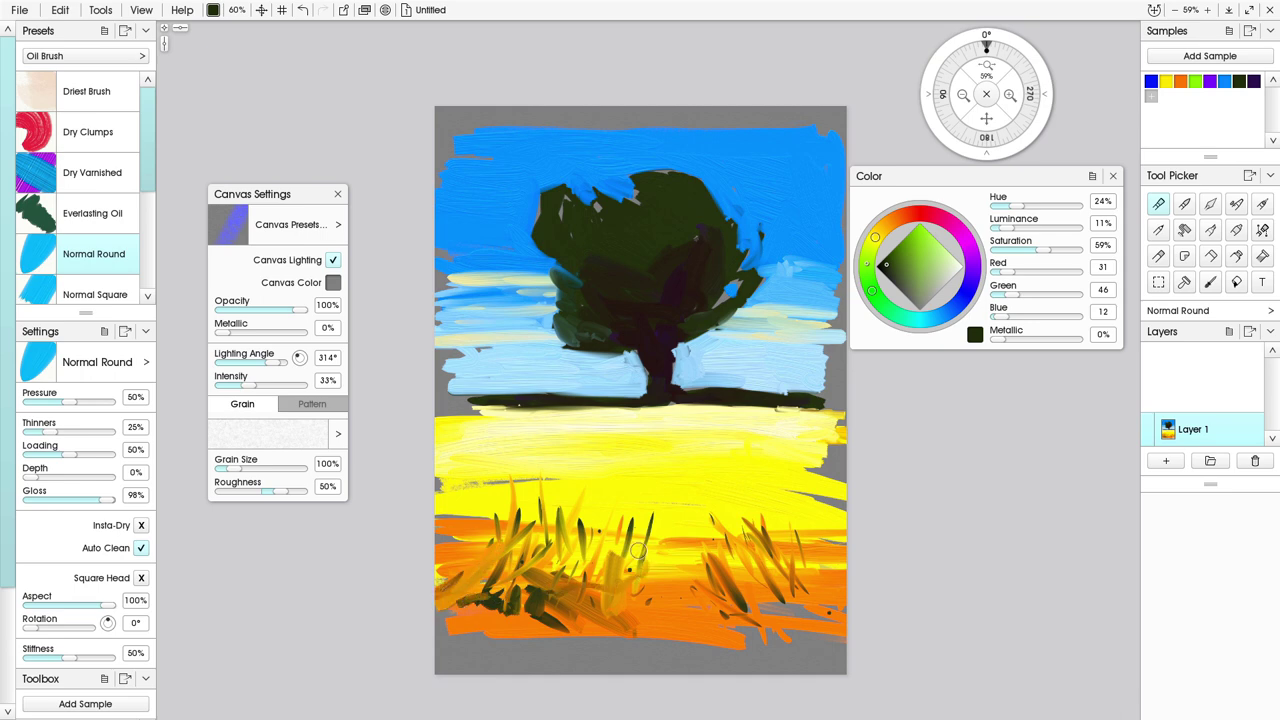
Add grass blades between the two clumps and brush short dark green horizontal strokes down the middle of the yellow field.
{"action": "left_click_drag", "start_coordinate": [705, 578], "coordinate": [684, 510]}
{"action": "left_click_drag", "start_coordinate": [728, 556], "coordinate": [750, 578]}
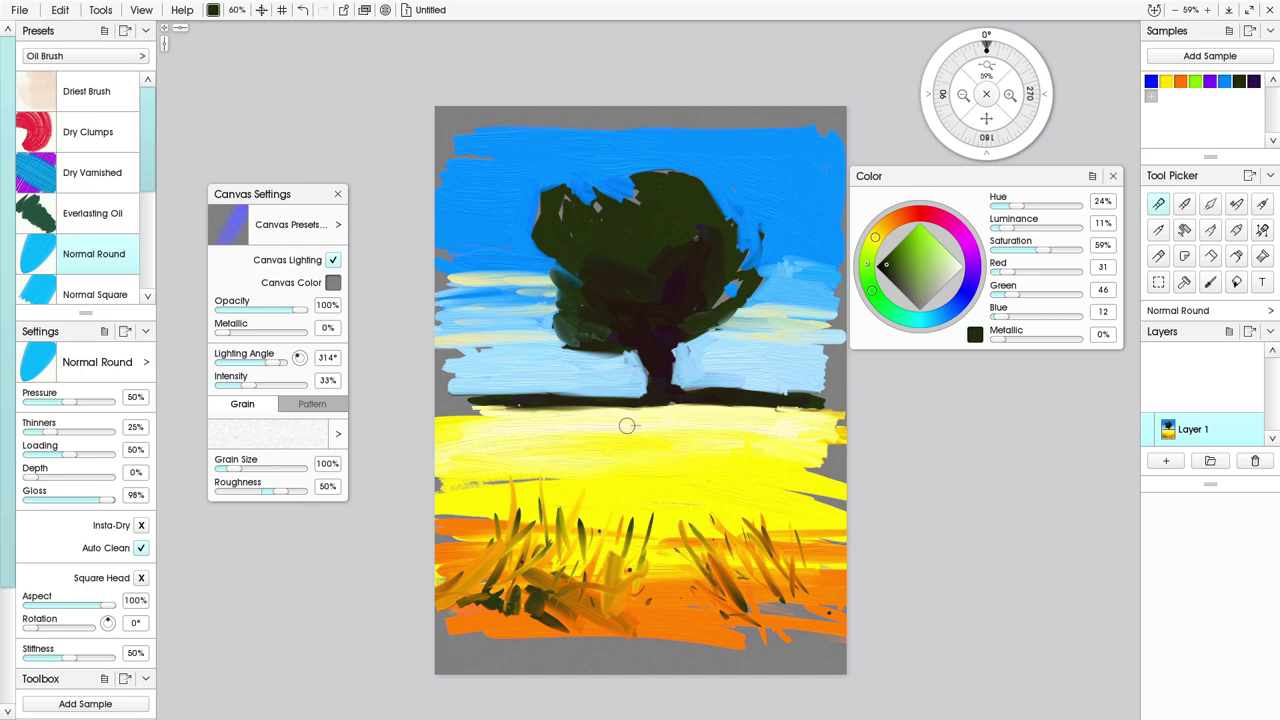
{"action": "mouse_move", "coordinate": [626, 429]}
{"action": "left_mouse_down"}
{"action": "mouse_move", "coordinate": [689, 443]}
{"action": "mouse_move", "coordinate": [624, 445]}
{"action": "mouse_move", "coordinate": [647, 458]}
{"action": "mouse_move", "coordinate": [716, 473]}
{"action": "mouse_move", "coordinate": [642, 475]}
{"action": "mouse_move", "coordinate": [725, 485]}
{"action": "mouse_move", "coordinate": [706, 498]}
{"action": "mouse_move", "coordinate": [722, 500]}
{"action": "mouse_move", "coordinate": [594, 499]}
{"action": "mouse_move", "coordinate": [678, 513]}
{"action": "mouse_move", "coordinate": [654, 515]}
{"action": "mouse_move", "coordinate": [668, 519]}
{"action": "mouse_move", "coordinate": [513, 512]}
{"action": "mouse_move", "coordinate": [680, 527]}
{"action": "mouse_move", "coordinate": [615, 535]}
{"action": "mouse_move", "coordinate": [674, 553]}
{"action": "left_mouse_up"}
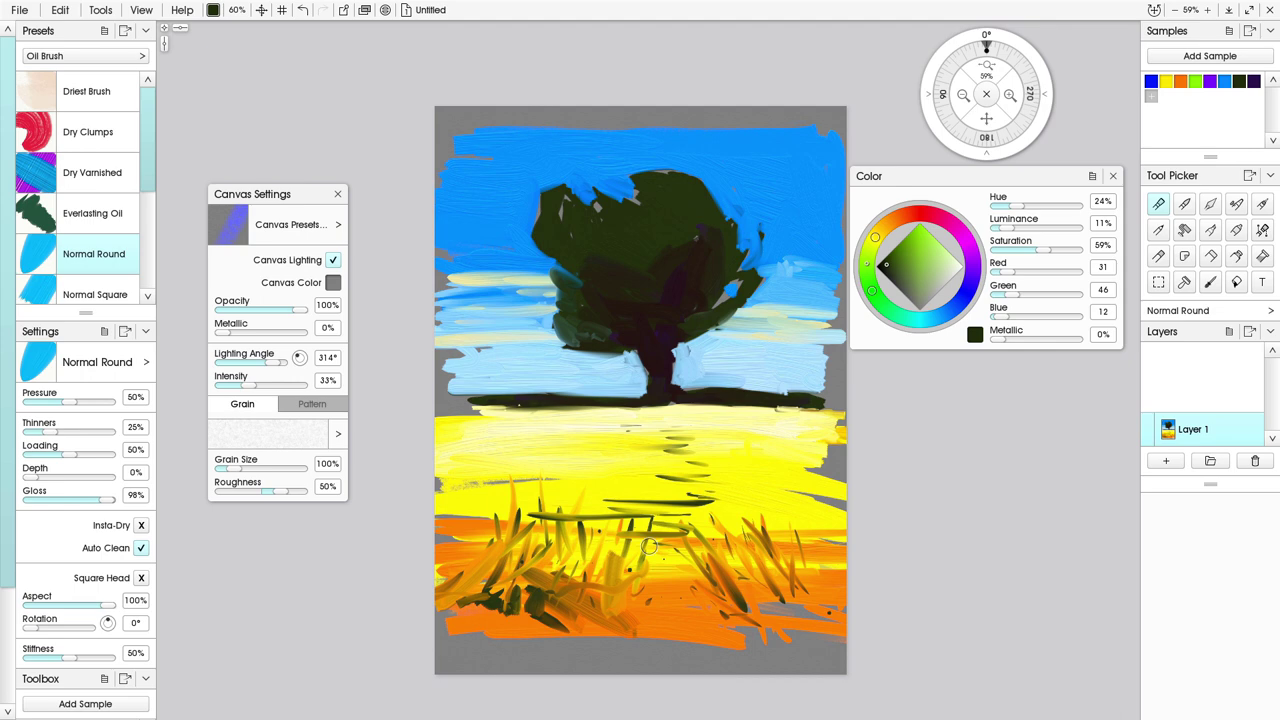
Lighten the orange sample to 73% luminance, streak it across the lower yellow field and add pale blades among the grass.
{"action": "left_click", "coordinate": [1180, 81]}
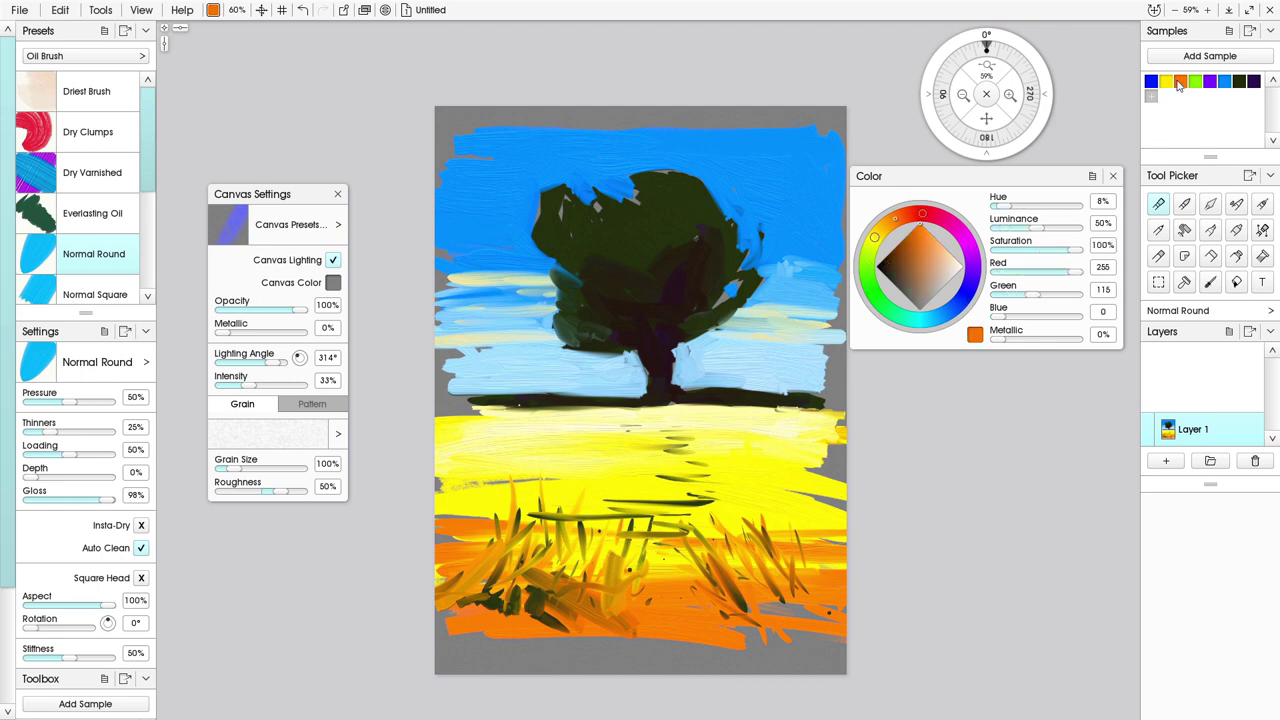
{"action": "left_click", "coordinate": [940, 250]}
{"action": "mouse_move", "coordinate": [740, 522]}
{"action": "left_mouse_down"}
{"action": "mouse_move", "coordinate": [773, 518]}
{"action": "mouse_move", "coordinate": [743, 506]}
{"action": "mouse_move", "coordinate": [840, 505]}
{"action": "left_mouse_up"}
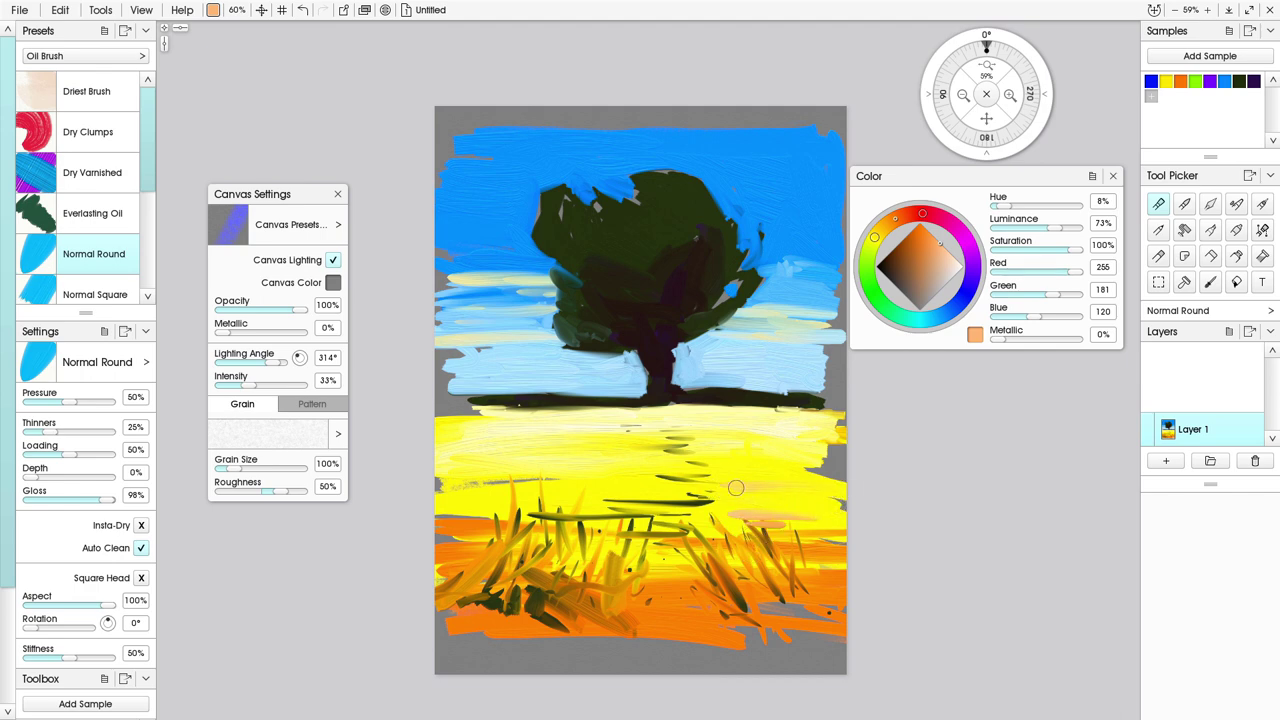
{"action": "left_click_drag", "start_coordinate": [471, 477], "coordinate": [590, 480]}
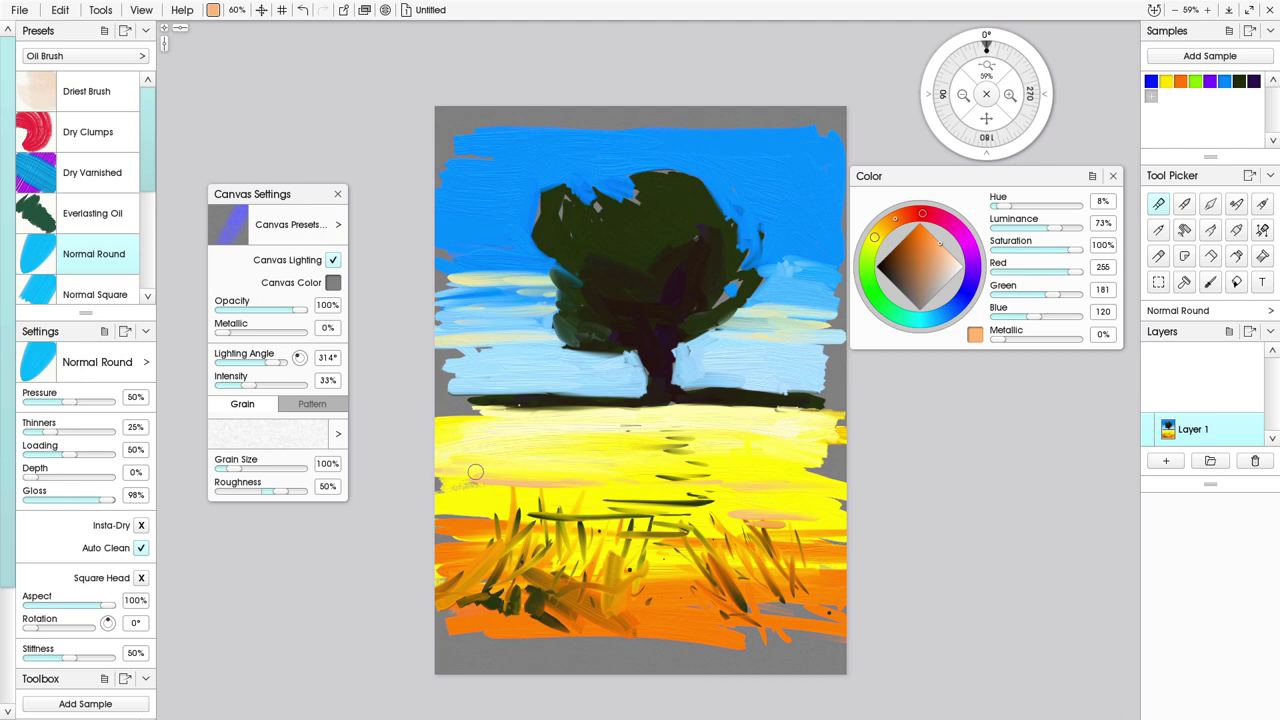
{"action": "mouse_move", "coordinate": [440, 490]}
{"action": "left_mouse_down"}
{"action": "mouse_move", "coordinate": [849, 503]}
{"action": "mouse_move", "coordinate": [772, 514]}
{"action": "mouse_move", "coordinate": [852, 516]}
{"action": "mouse_move", "coordinate": [653, 509]}
{"action": "mouse_move", "coordinate": [841, 526]}
{"action": "mouse_move", "coordinate": [763, 521]}
{"action": "mouse_move", "coordinate": [823, 527]}
{"action": "left_mouse_up"}
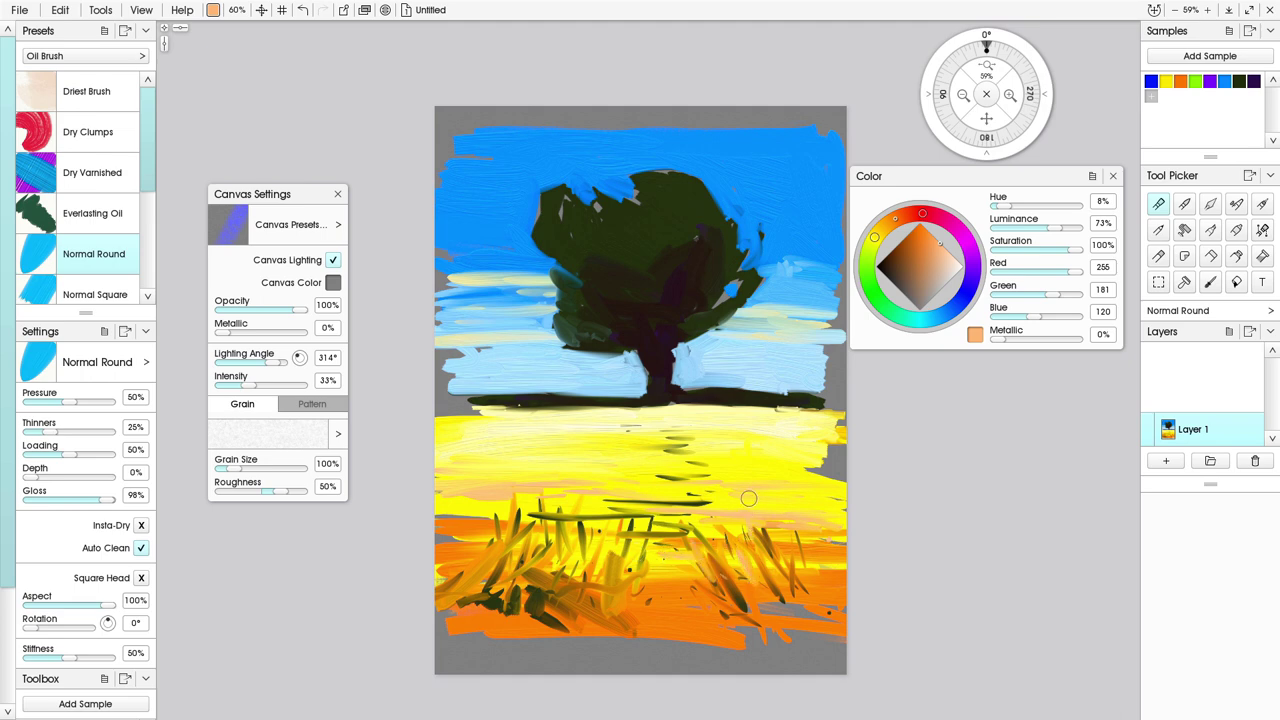
{"action": "left_click_drag", "start_coordinate": [796, 548], "coordinate": [785, 490]}
{"action": "mouse_move", "coordinate": [659, 575]}
{"action": "left_mouse_down"}
{"action": "mouse_move", "coordinate": [690, 582]}
{"action": "mouse_move", "coordinate": [676, 596]}
{"action": "mouse_move", "coordinate": [708, 606]}
{"action": "left_mouse_up"}
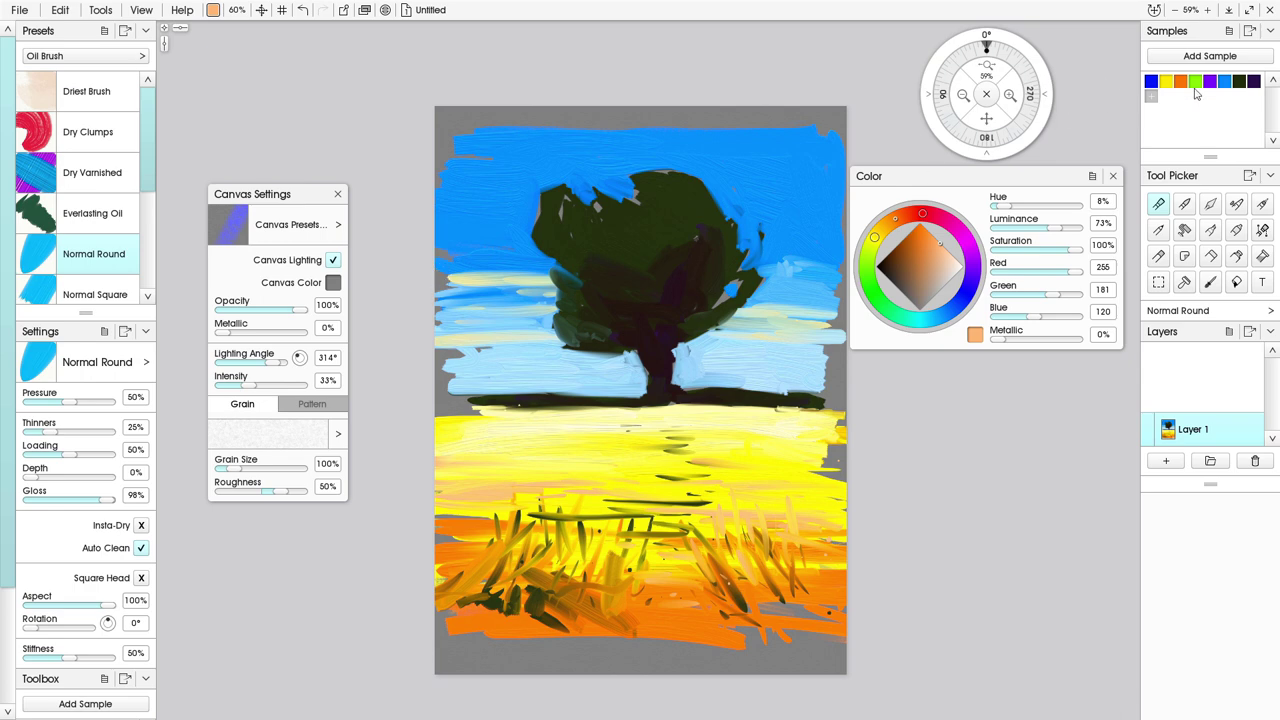
Dab light orange on the crown's upper right, and dab sky gaps into its right side with the light blue sample.
{"action": "left_click", "coordinate": [692, 190]}
{"action": "left_click", "coordinate": [706, 204]}
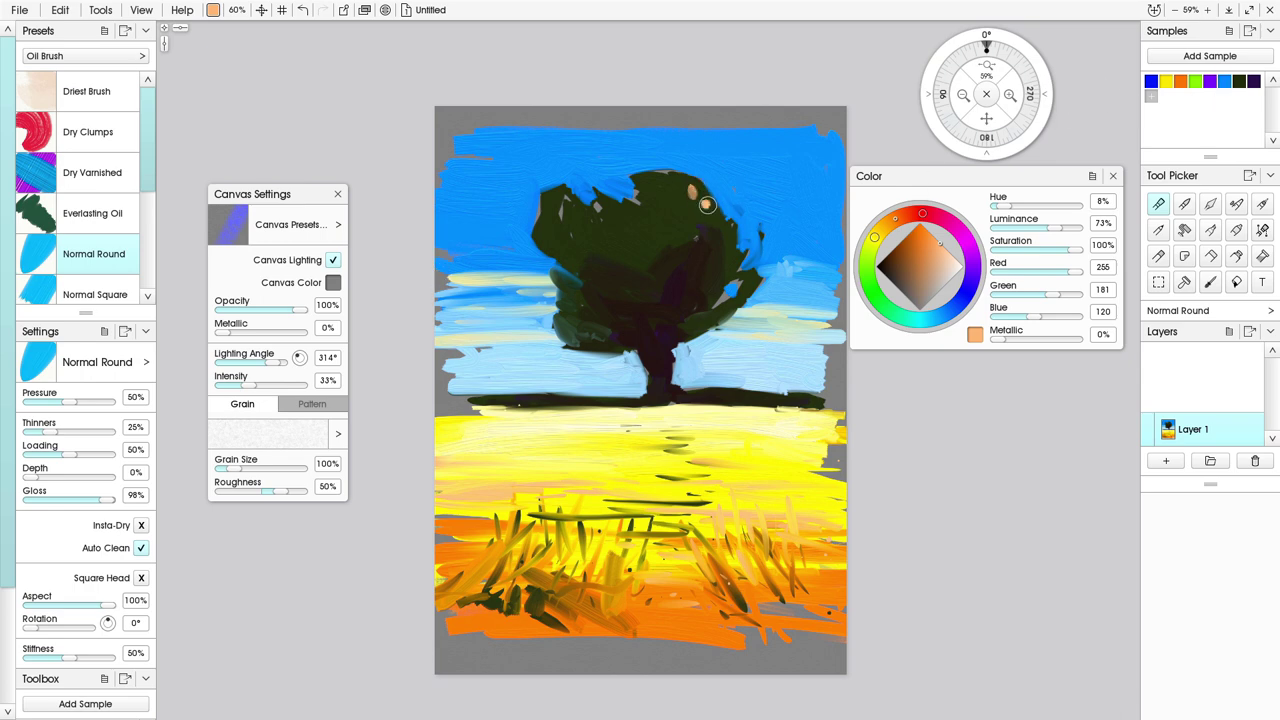
{"action": "left_click", "coordinate": [1222, 84]}
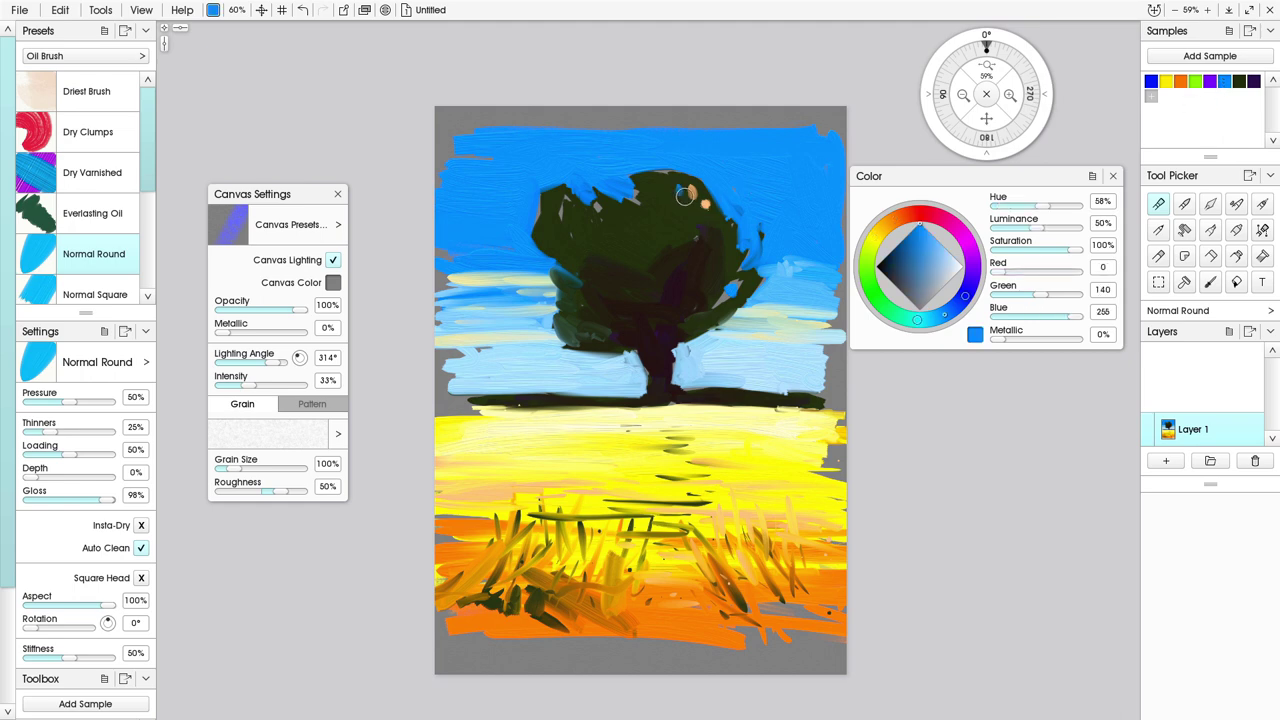
{"action": "left_click", "coordinate": [689, 190]}
{"action": "left_click", "coordinate": [707, 229]}
{"action": "left_click", "coordinate": [738, 250]}
{"action": "left_click", "coordinate": [712, 234]}
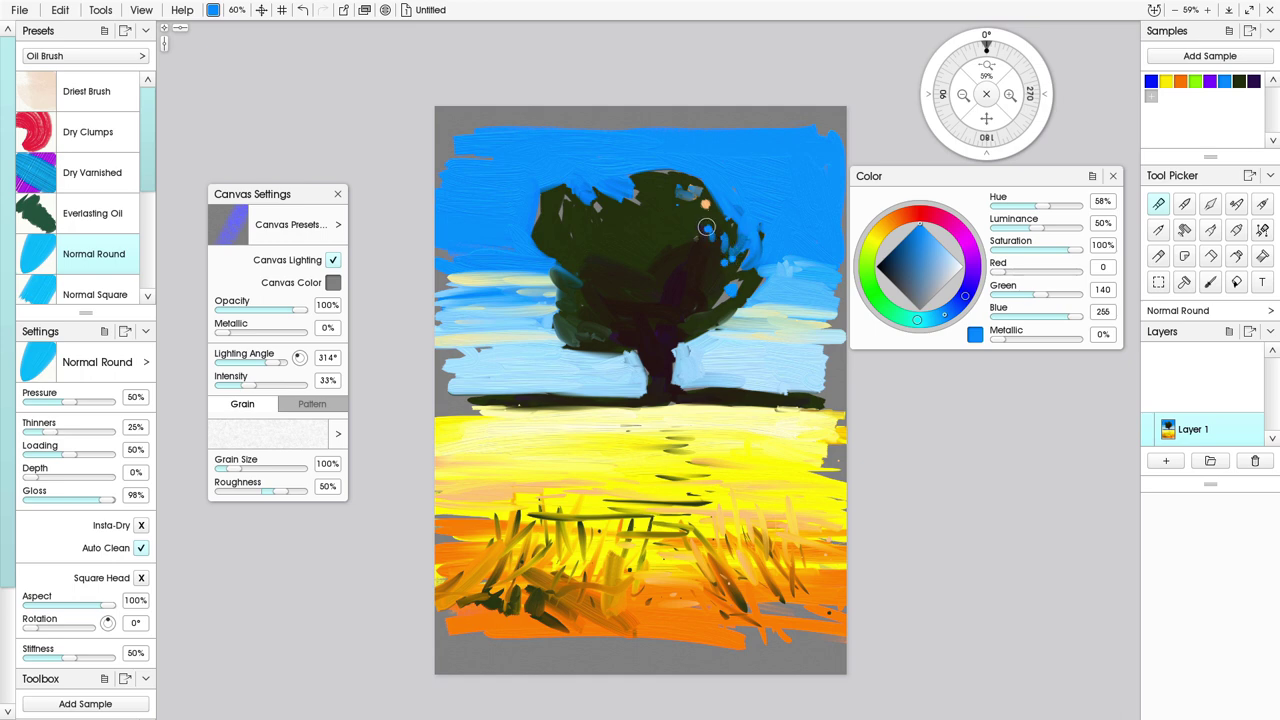
Dab light blue sky gaps into the upper-left and left foliage of the tree crown.
{"action": "left_click", "coordinate": [608, 198]}
{"action": "left_click", "coordinate": [614, 212]}
{"action": "left_click", "coordinate": [592, 204]}
{"action": "left_click", "coordinate": [598, 216]}
{"action": "left_click", "coordinate": [560, 212]}
{"action": "left_click", "coordinate": [548, 238]}
{"action": "left_click", "coordinate": [582, 261]}
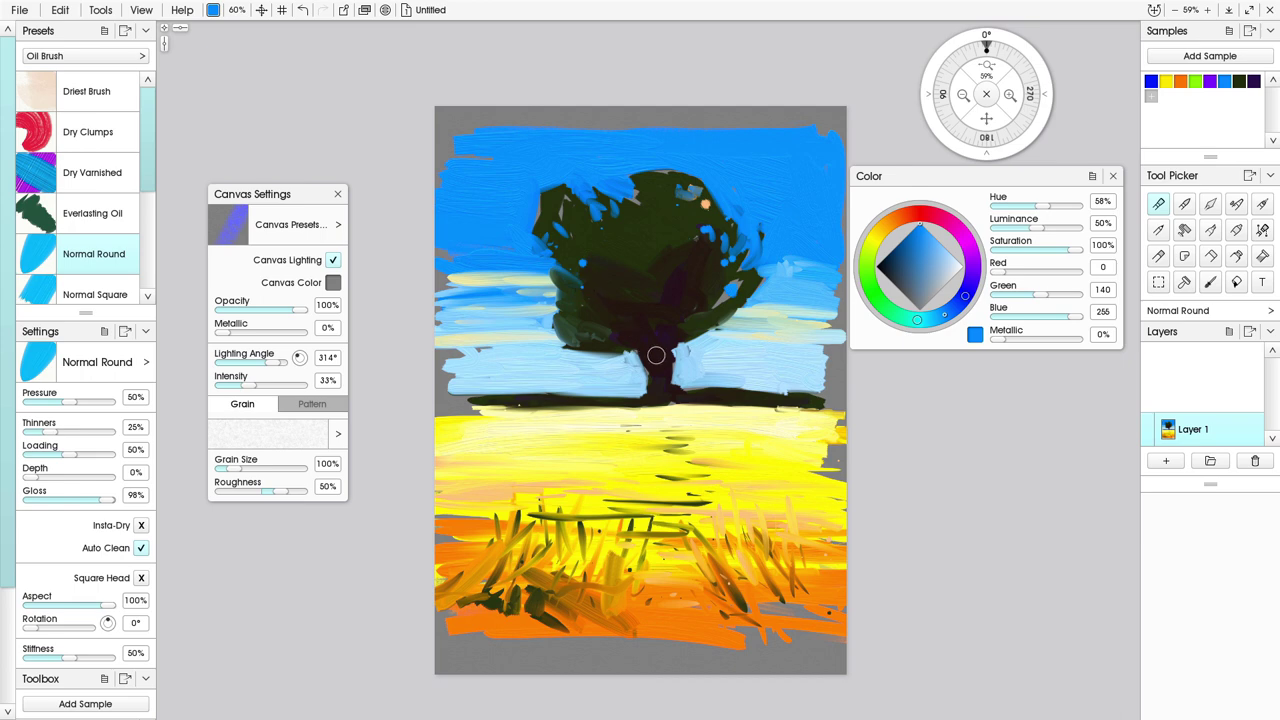
Lighten the dark blue sample to 86% luminance and 72% saturation, and brush a pale lavender cloud low in the sky right of the trunk.
{"action": "mouse_move", "coordinate": [782, 367]}
{"action": "left_mouse_down"}
{"action": "mouse_move", "coordinate": [836, 388]}
{"action": "mouse_move", "coordinate": [772, 375]}
{"action": "left_mouse_up"}
{"action": "left_click", "coordinate": [1153, 83]}
{"action": "left_click", "coordinate": [940, 262]}
{"action": "left_click_drag", "start_coordinate": [941, 257], "coordinate": [921, 262]}
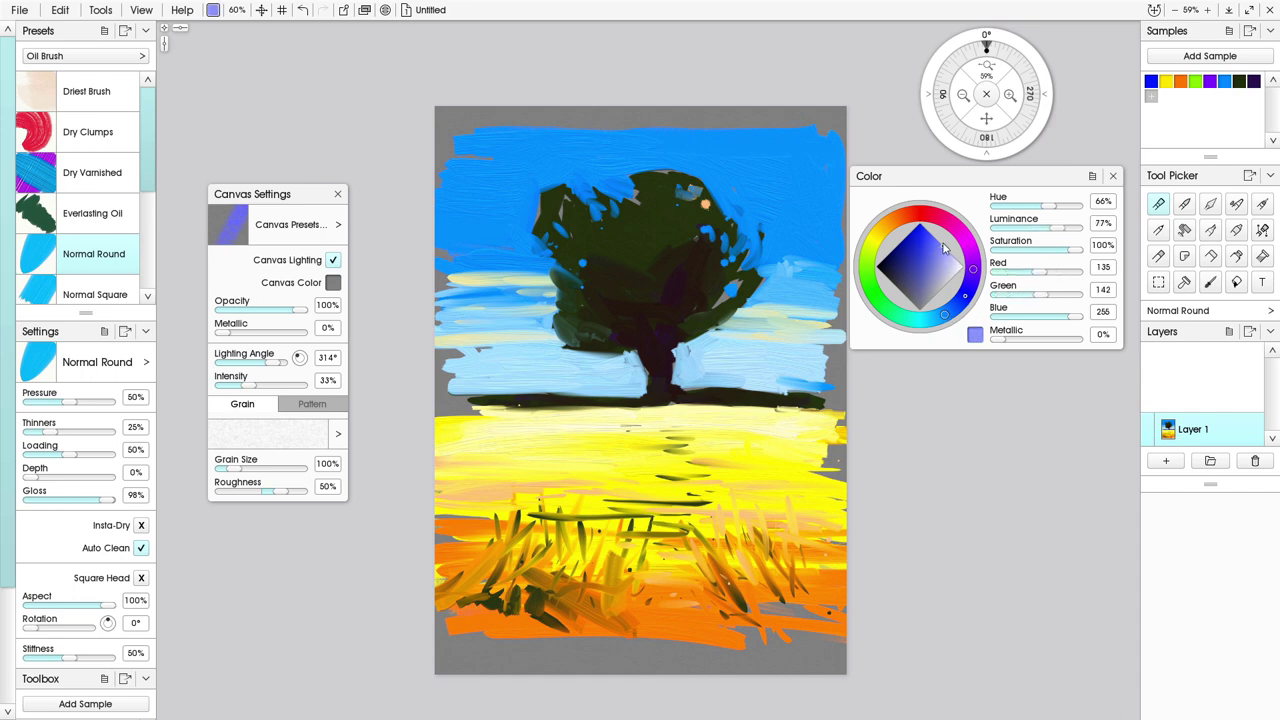
{"action": "left_click_drag", "start_coordinate": [942, 250], "coordinate": [959, 252]}
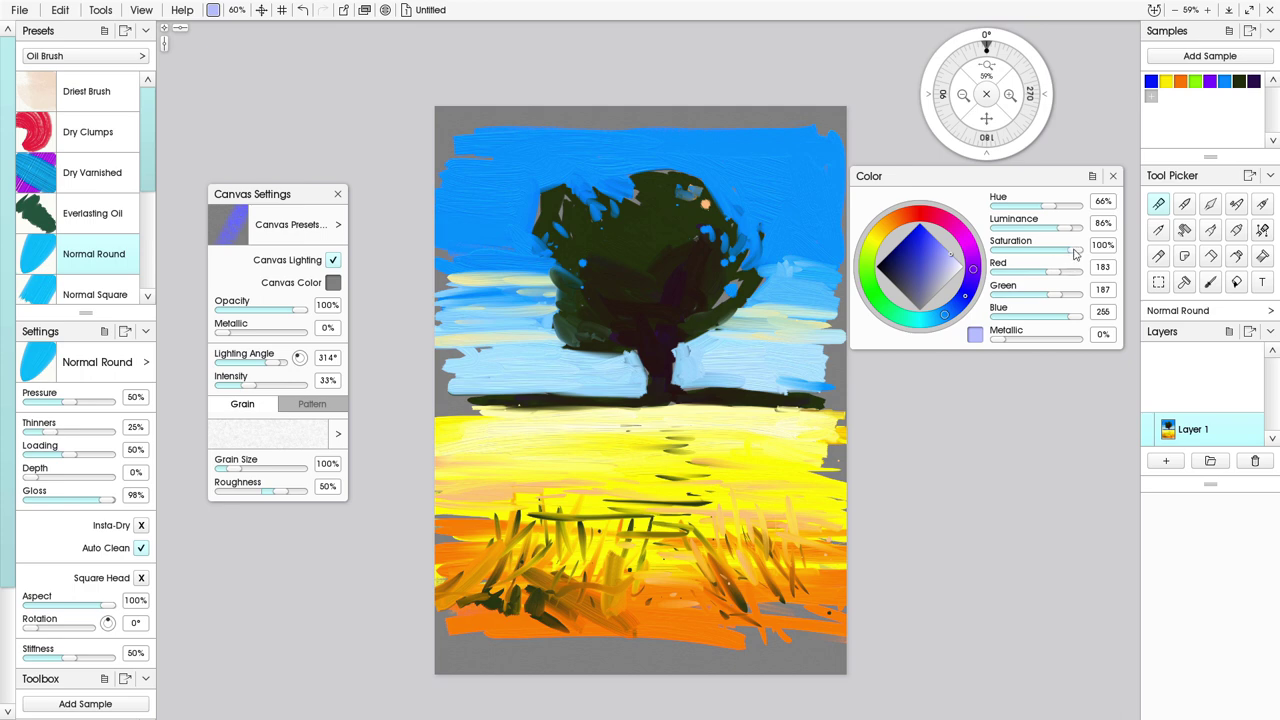
{"action": "left_click_drag", "start_coordinate": [1074, 253], "coordinate": [1048, 246]}
{"action": "mouse_move", "coordinate": [736, 366]}
{"action": "left_mouse_down"}
{"action": "mouse_move", "coordinate": [716, 378]}
{"action": "mouse_move", "coordinate": [772, 369]}
{"action": "mouse_move", "coordinate": [784, 384]}
{"action": "left_mouse_up"}
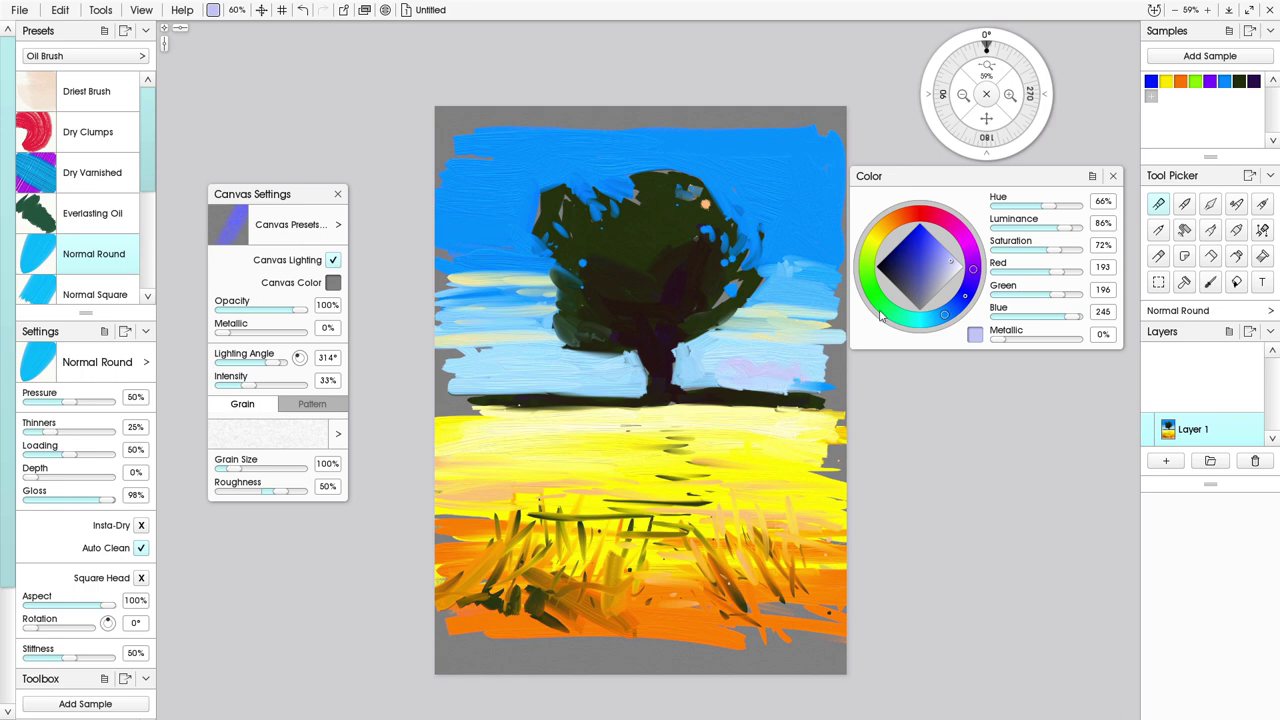
Mute the lavender to 74% luminance and 36% saturation, and paint low clouds above the horizon on both sides of the trunk.
{"action": "left_click", "coordinate": [940, 273]}
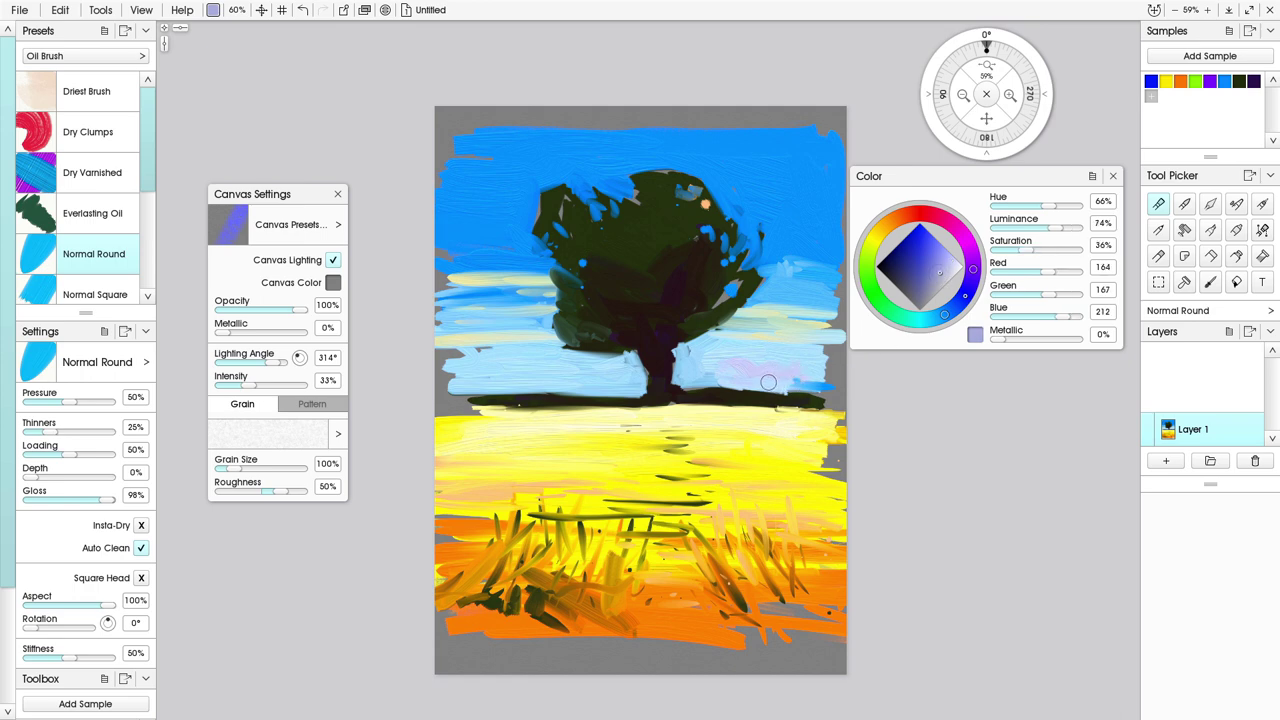
{"action": "mouse_move", "coordinate": [788, 372]}
{"action": "left_mouse_down"}
{"action": "mouse_move", "coordinate": [816, 386]}
{"action": "mouse_move", "coordinate": [765, 384]}
{"action": "left_mouse_up"}
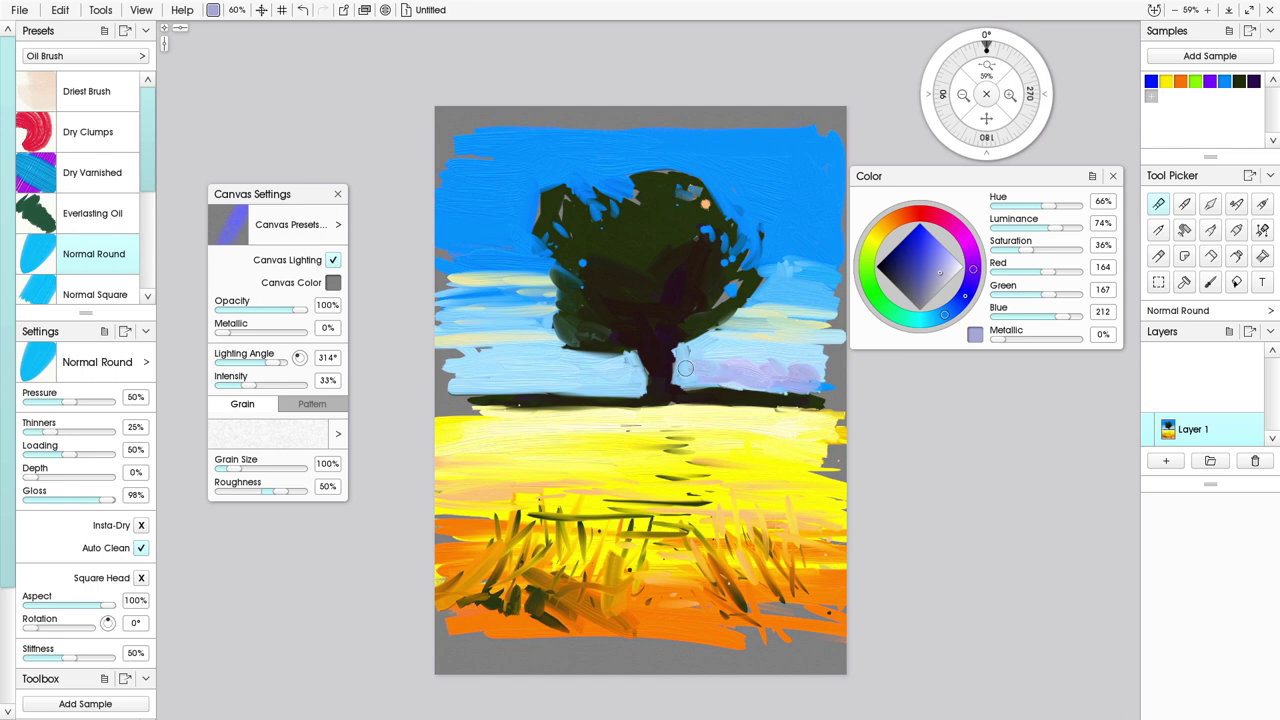
{"action": "mouse_move", "coordinate": [681, 371]}
{"action": "left_mouse_down"}
{"action": "mouse_move", "coordinate": [803, 389]}
{"action": "mouse_move", "coordinate": [723, 368]}
{"action": "mouse_move", "coordinate": [776, 359]}
{"action": "mouse_move", "coordinate": [757, 358]}
{"action": "mouse_move", "coordinate": [781, 367]}
{"action": "mouse_move", "coordinate": [768, 382]}
{"action": "mouse_move", "coordinate": [702, 380]}
{"action": "mouse_move", "coordinate": [493, 256]}
{"action": "mouse_move", "coordinate": [535, 296]}
{"action": "mouse_move", "coordinate": [654, 356]}
{"action": "mouse_move", "coordinate": [638, 390]}
{"action": "mouse_move", "coordinate": [642, 375]}
{"action": "mouse_move", "coordinate": [641, 386]}
{"action": "mouse_move", "coordinate": [602, 378]}
{"action": "mouse_move", "coordinate": [623, 389]}
{"action": "mouse_move", "coordinate": [575, 374]}
{"action": "mouse_move", "coordinate": [594, 378]}
{"action": "mouse_move", "coordinate": [550, 379]}
{"action": "mouse_move", "coordinate": [589, 390]}
{"action": "mouse_move", "coordinate": [525, 378]}
{"action": "mouse_move", "coordinate": [607, 379]}
{"action": "mouse_move", "coordinate": [550, 393]}
{"action": "mouse_move", "coordinate": [493, 390]}
{"action": "left_mouse_up"}
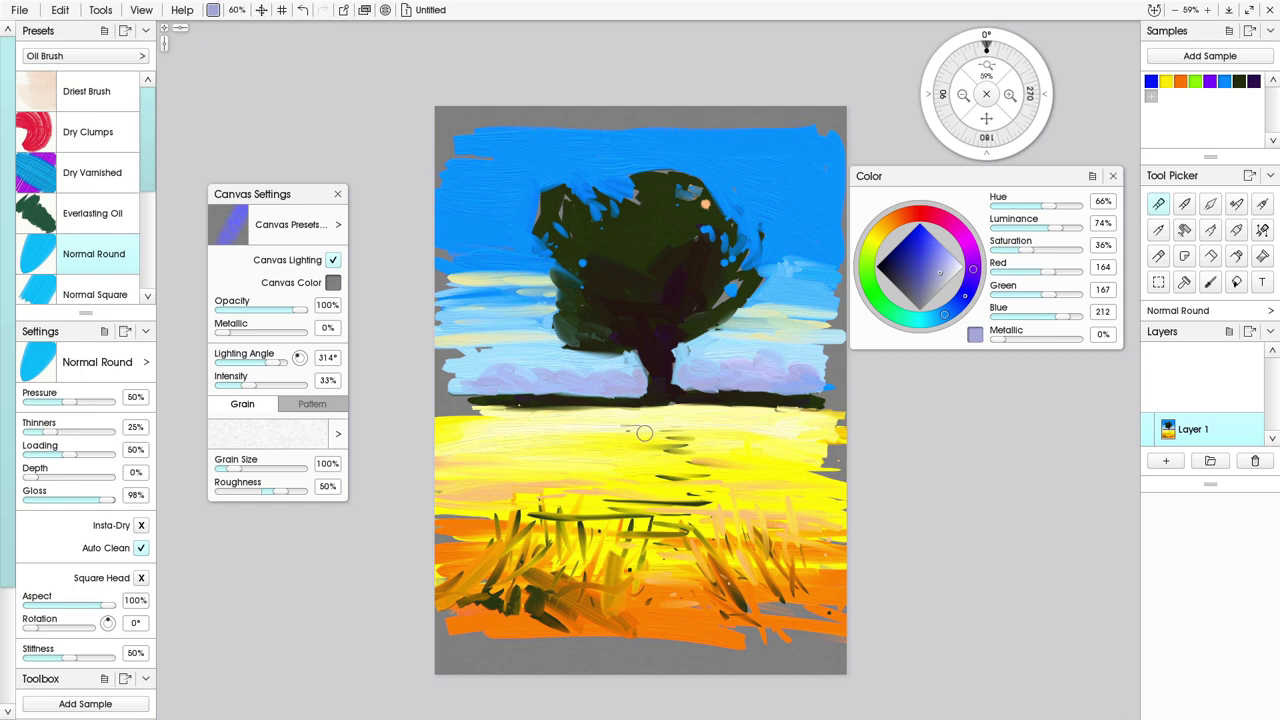
Sample yellow from the field and dab highlights on the right side and top of the tree crown.
{"action": "left_click", "coordinate": [648, 478], "text": "alt"}
{"action": "mouse_move", "coordinate": [690, 192]}
{"action": "left_mouse_down"}
{"action": "mouse_move", "coordinate": [714, 226]}
{"action": "mouse_move", "coordinate": [683, 180]}
{"action": "mouse_move", "coordinate": [710, 213]}
{"action": "mouse_move", "coordinate": [708, 233]}
{"action": "mouse_move", "coordinate": [737, 233]}
{"action": "mouse_move", "coordinate": [710, 234]}
{"action": "mouse_move", "coordinate": [733, 240]}
{"action": "mouse_move", "coordinate": [710, 268]}
{"action": "mouse_move", "coordinate": [699, 259]}
{"action": "mouse_move", "coordinate": [702, 276]}
{"action": "mouse_move", "coordinate": [702, 249]}
{"action": "mouse_move", "coordinate": [727, 278]}
{"action": "left_mouse_up"}
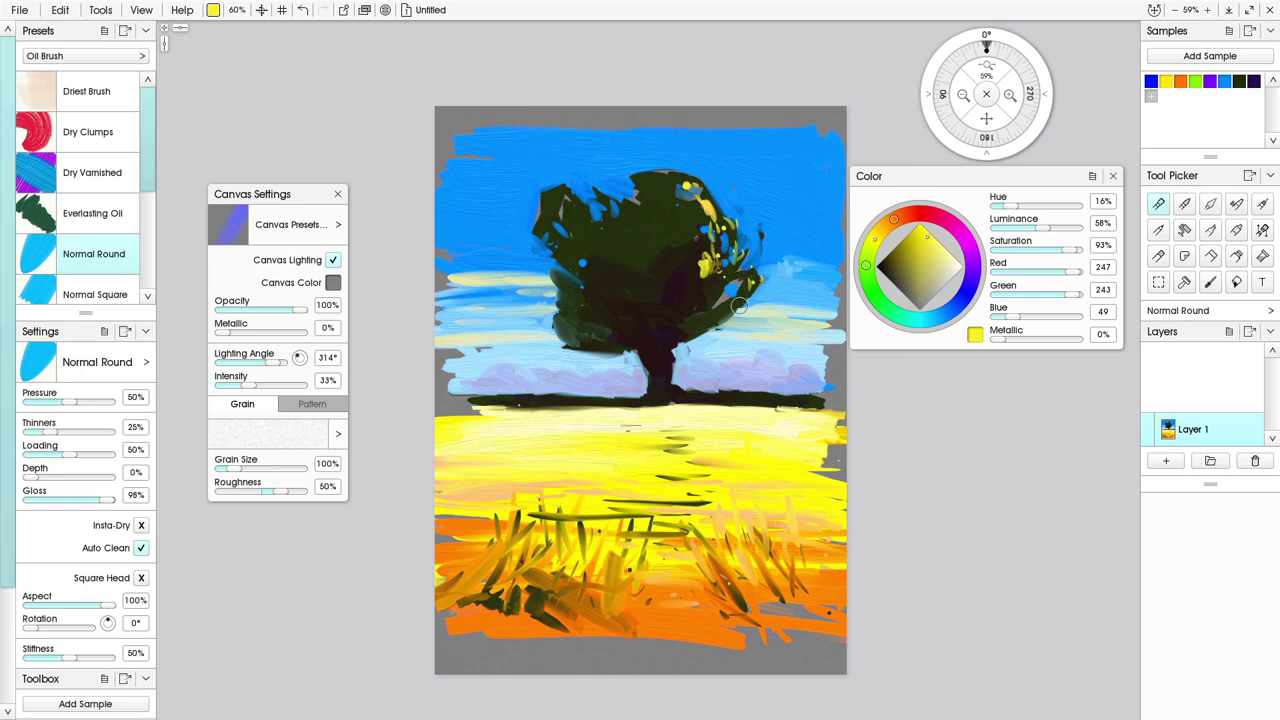
{"action": "left_click_drag", "start_coordinate": [647, 176], "coordinate": [651, 196]}
{"action": "left_click_drag", "start_coordinate": [651, 209], "coordinate": [650, 232]}
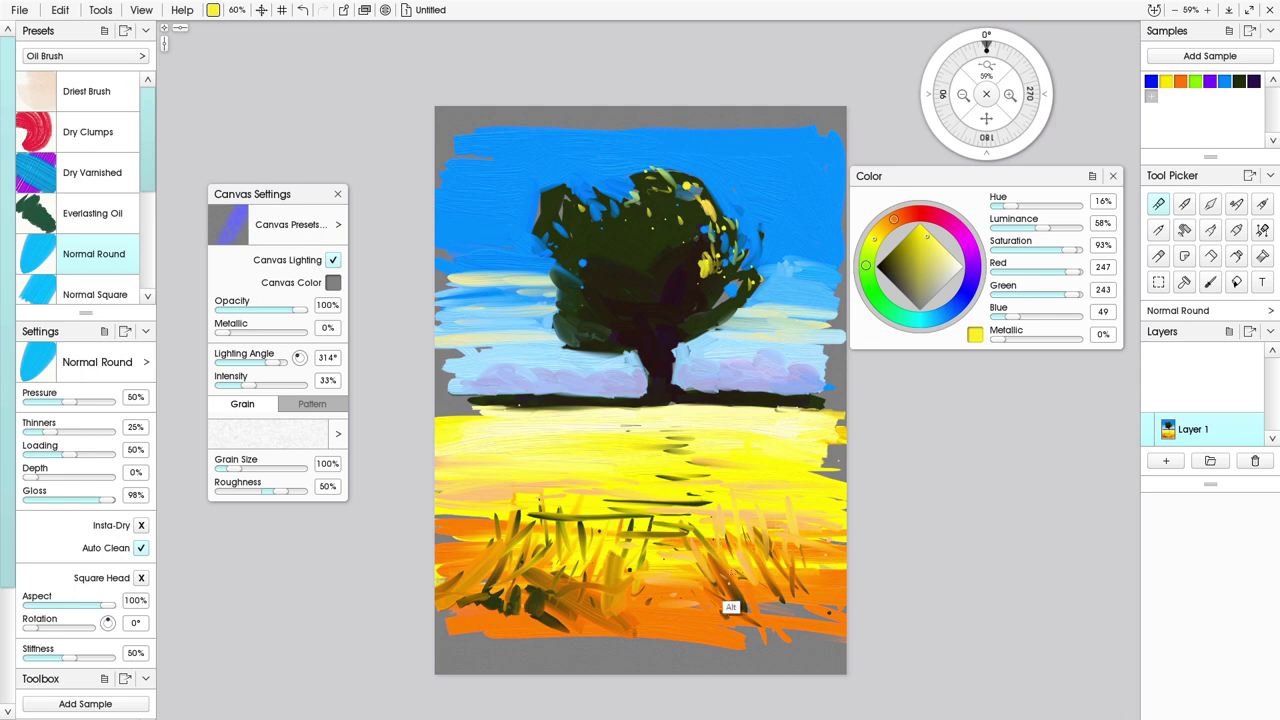
Sample the sky blue and add blue blades and specks through the left, middle and right foreground grass.
{"action": "left_click", "coordinate": [748, 612], "text": "alt"}
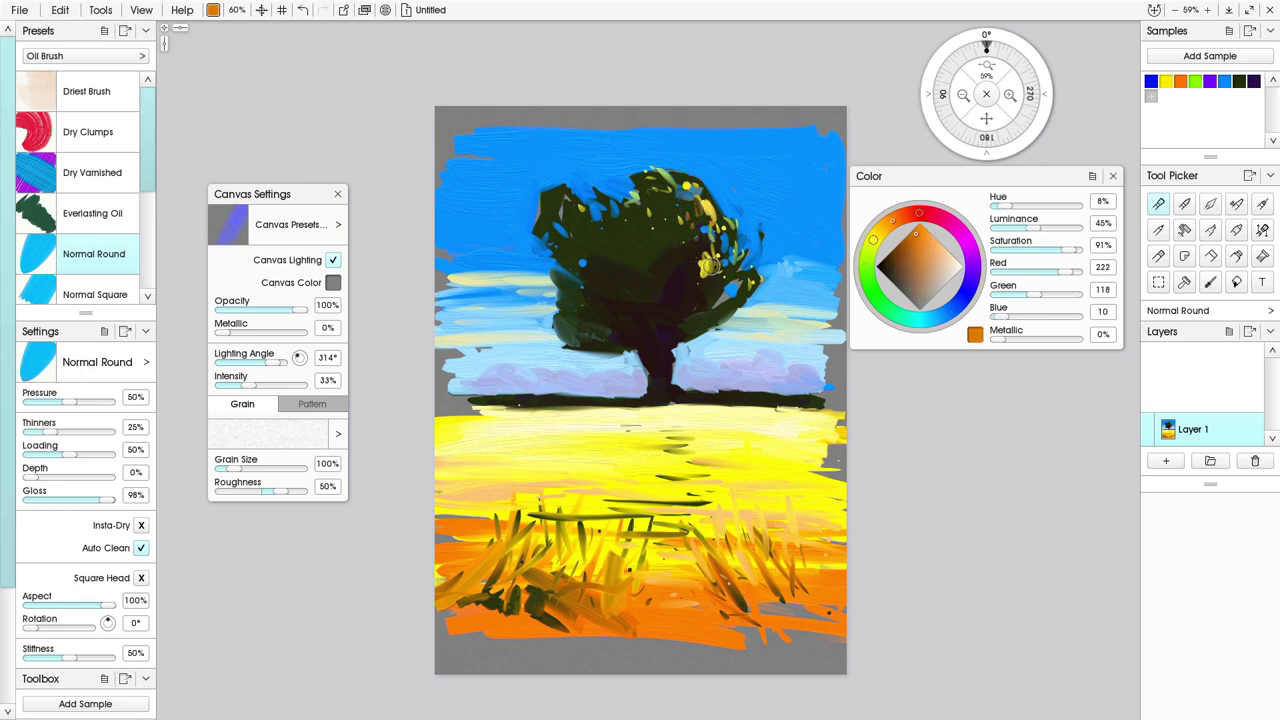
{"action": "left_click", "coordinate": [778, 212], "text": "alt"}
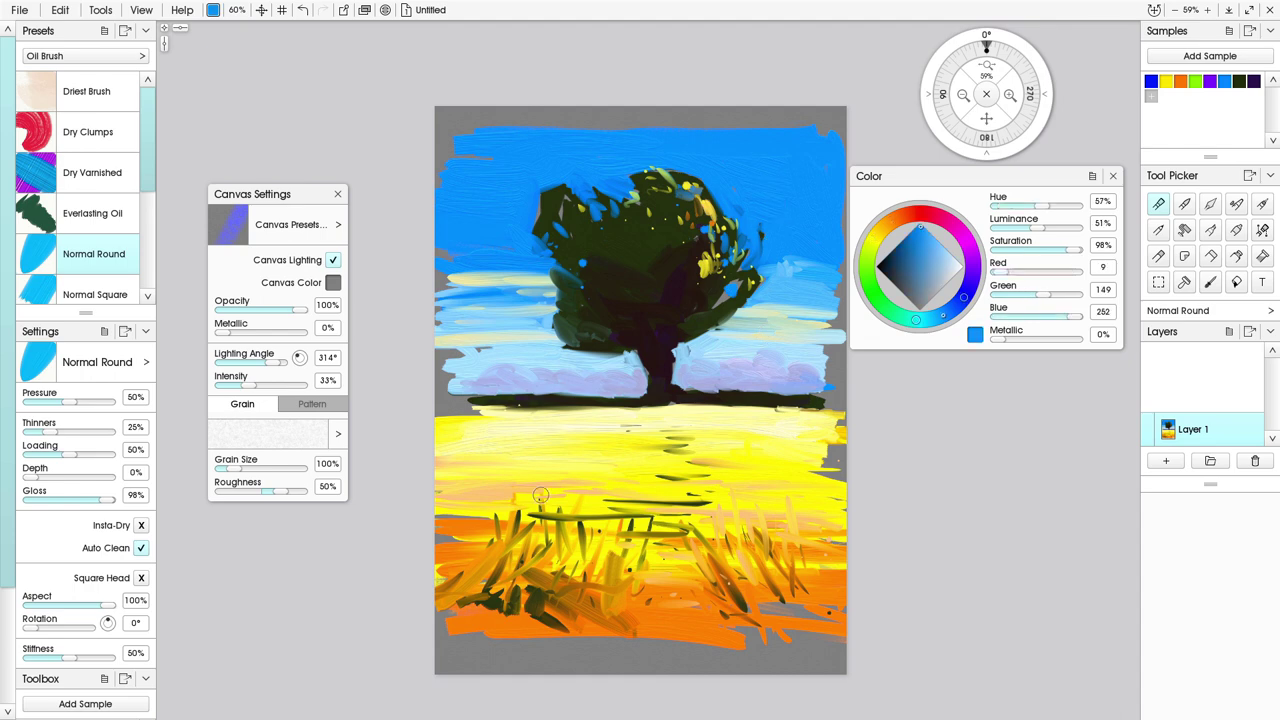
{"action": "mouse_move", "coordinate": [548, 526]}
{"action": "left_mouse_down"}
{"action": "mouse_move", "coordinate": [566, 476]}
{"action": "mouse_move", "coordinate": [594, 466]}
{"action": "left_mouse_up"}
{"action": "mouse_move", "coordinate": [541, 546]}
{"action": "left_mouse_down"}
{"action": "mouse_move", "coordinate": [603, 468]}
{"action": "mouse_move", "coordinate": [591, 504]}
{"action": "mouse_move", "coordinate": [531, 551]}
{"action": "mouse_move", "coordinate": [628, 518]}
{"action": "left_mouse_up"}
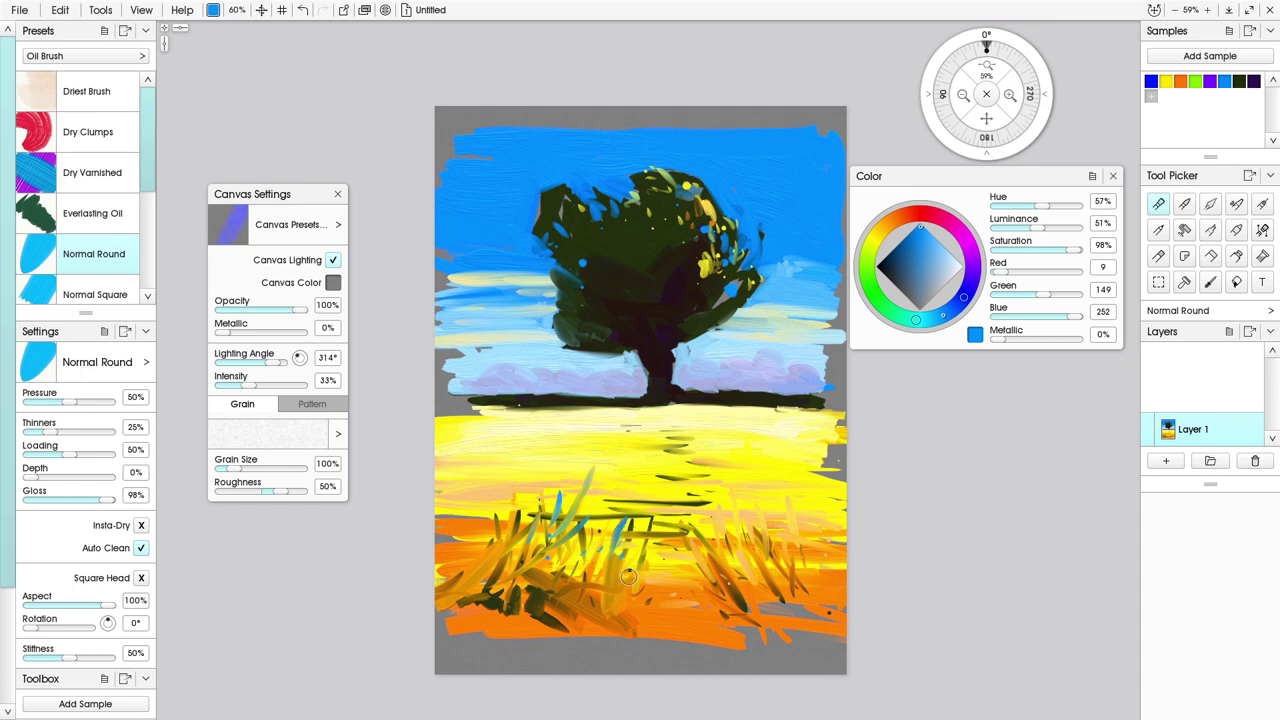
{"action": "left_click", "coordinate": [694, 579]}
{"action": "left_click_drag", "start_coordinate": [521, 490], "coordinate": [513, 530]}
{"action": "left_click_drag", "start_coordinate": [619, 503], "coordinate": [591, 548]}
{"action": "left_click_drag", "start_coordinate": [669, 510], "coordinate": [648, 544]}
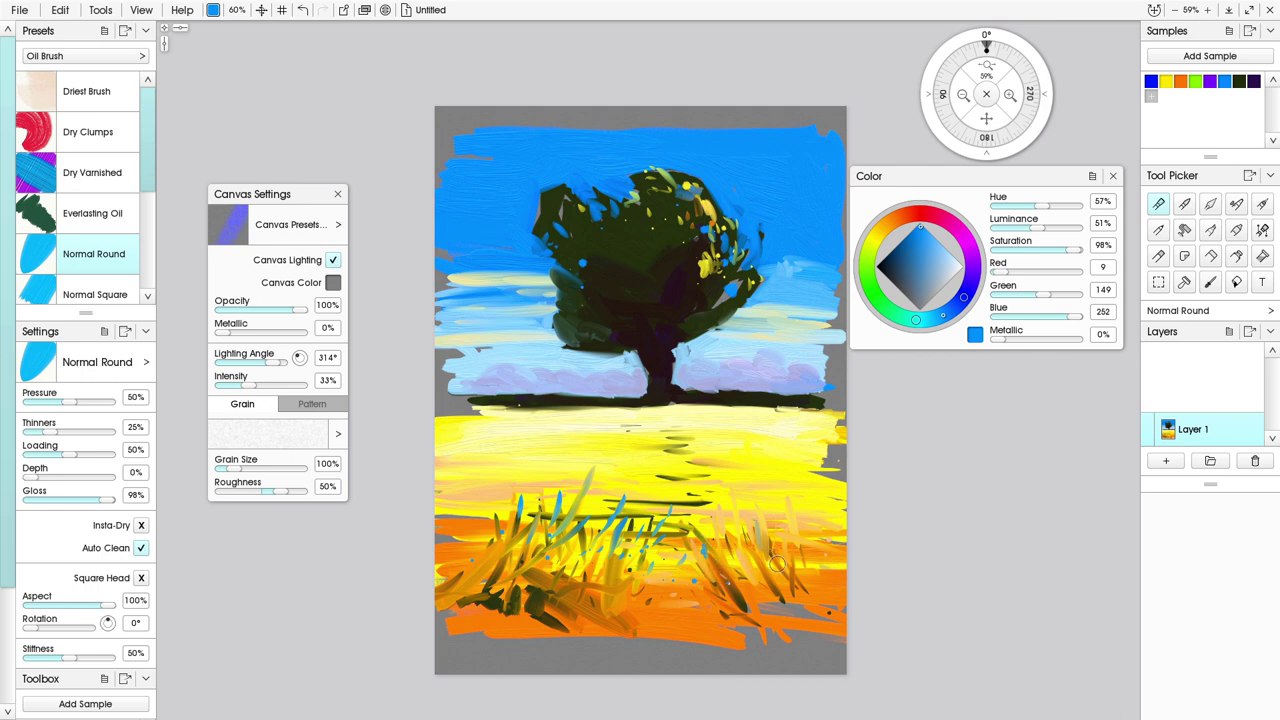
{"action": "mouse_move", "coordinate": [805, 543]}
{"action": "left_mouse_down"}
{"action": "mouse_move", "coordinate": [799, 505]}
{"action": "mouse_move", "coordinate": [786, 505]}
{"action": "left_mouse_up"}
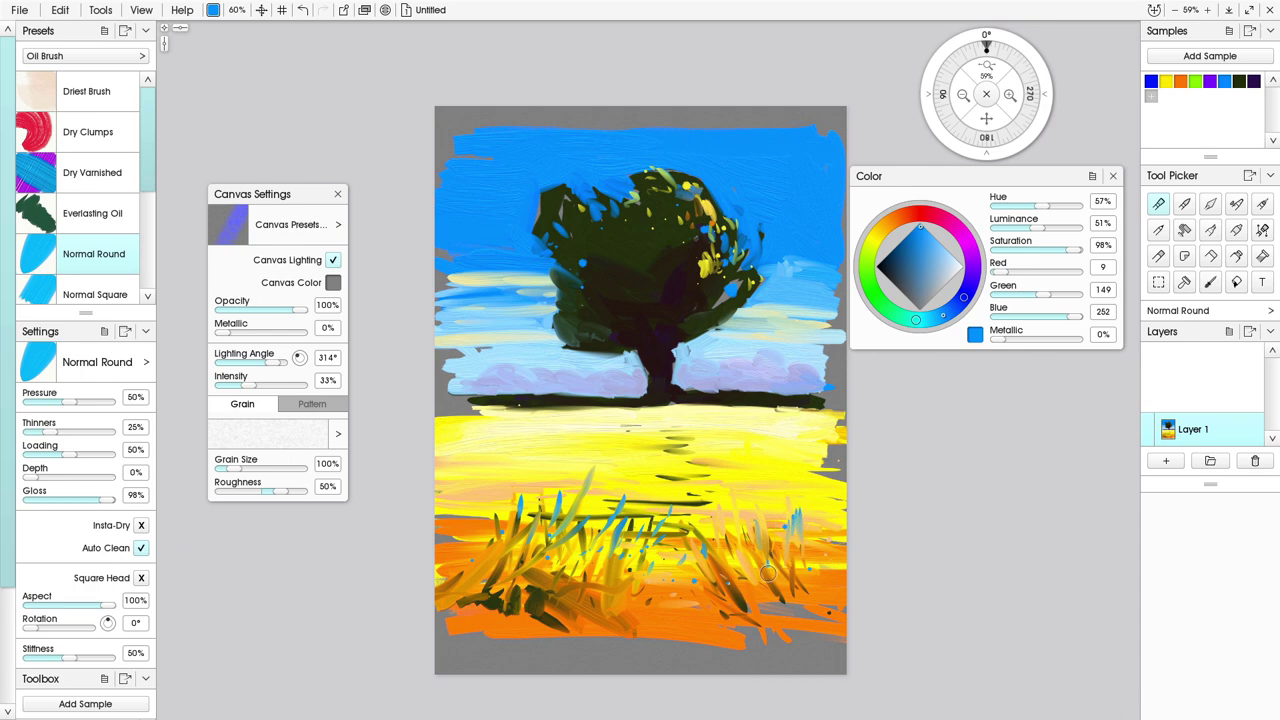